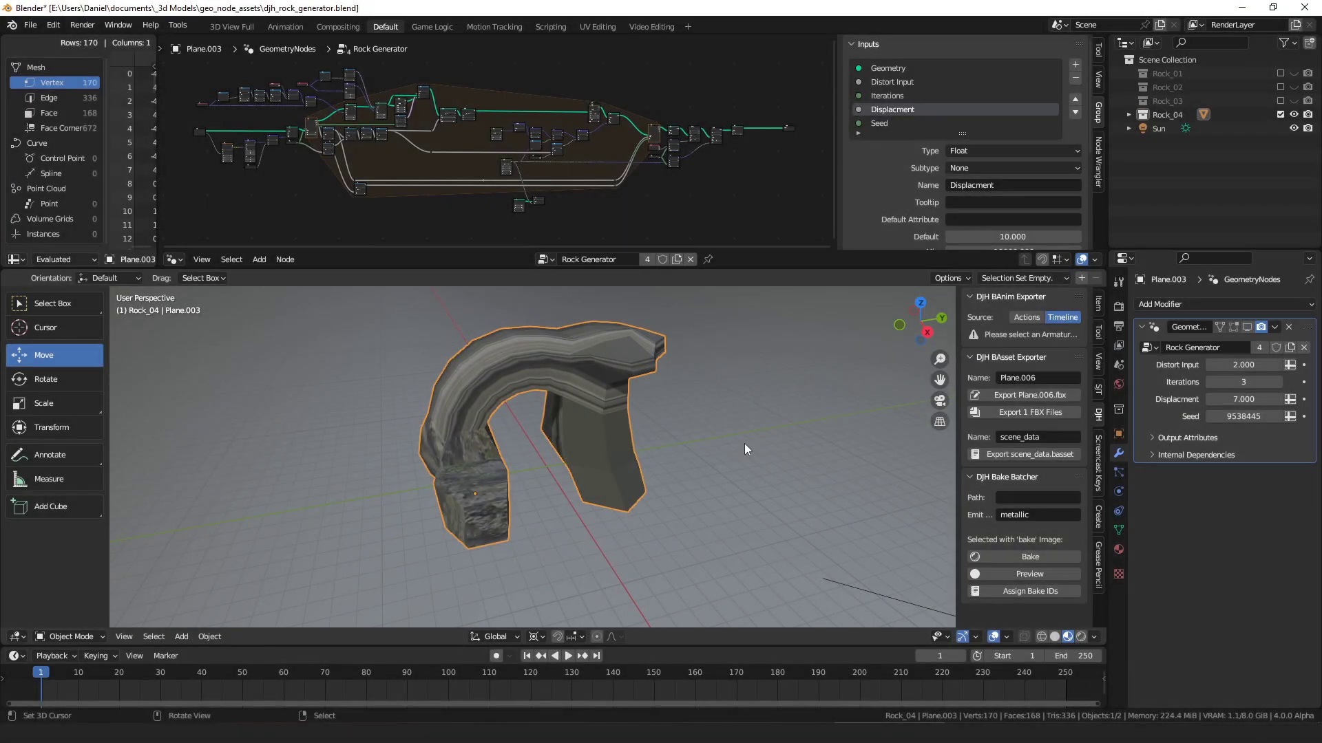
- Examine the low-poly base arch from several sides along with the overall Rock Generator node tree
{"action": "middle_click_drag", "start_coordinate": [742, 446], "coordinate": [734, 448]}
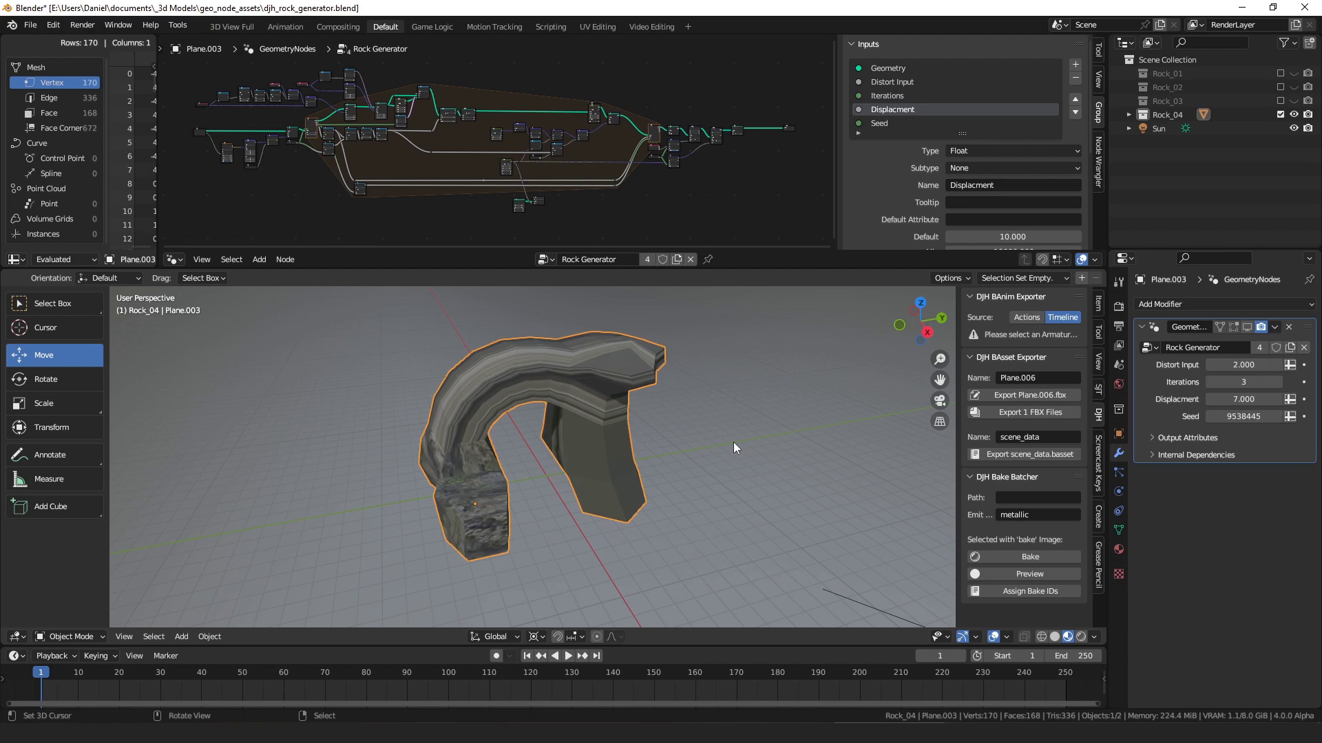
{"action": "mouse_move", "coordinate": [733, 442]}
{"action": "middle_mouse_down"}
{"action": "mouse_move", "coordinate": [630, 404]}
{"action": "mouse_move", "coordinate": [605, 424]}
{"action": "mouse_move", "coordinate": [712, 447]}
{"action": "middle_mouse_up"}
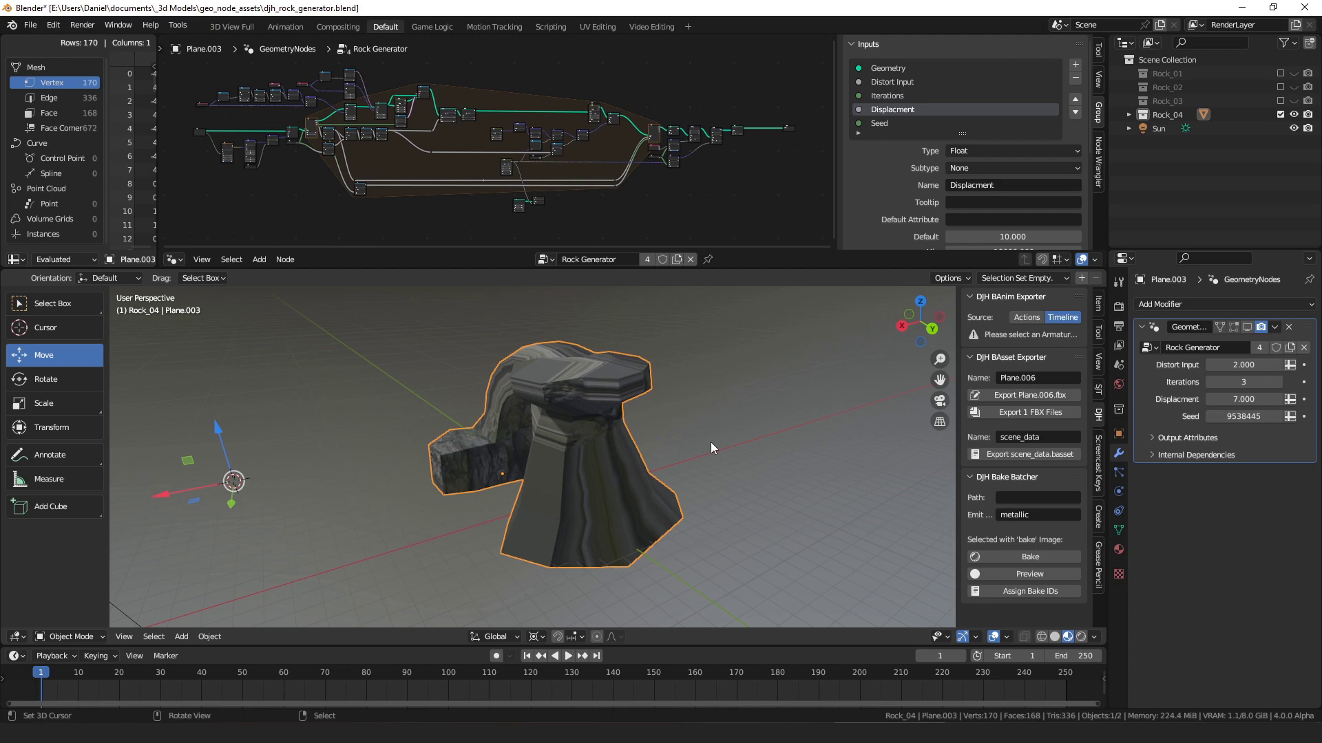
{"action": "middle_click_drag", "start_coordinate": [710, 442], "coordinate": [751, 447]}
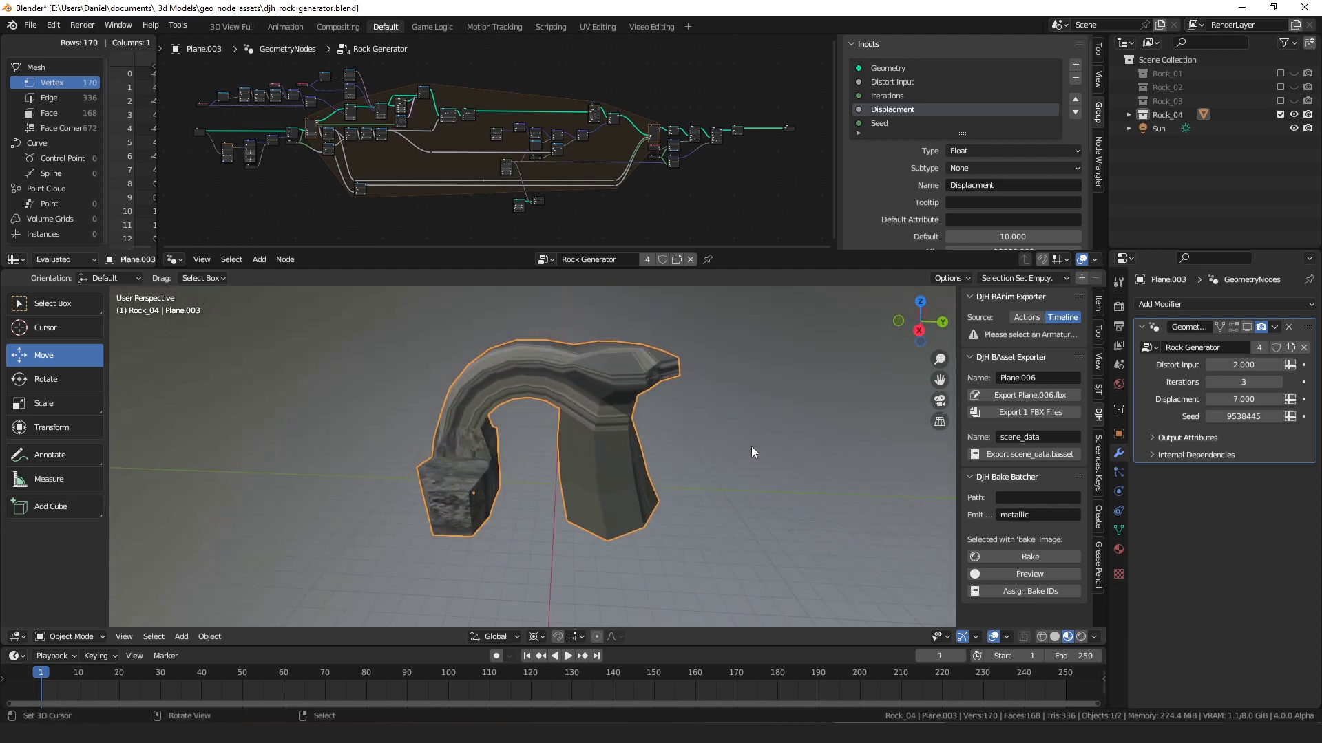
{"action": "middle_click_drag", "start_coordinate": [621, 179], "coordinate": [634, 171]}
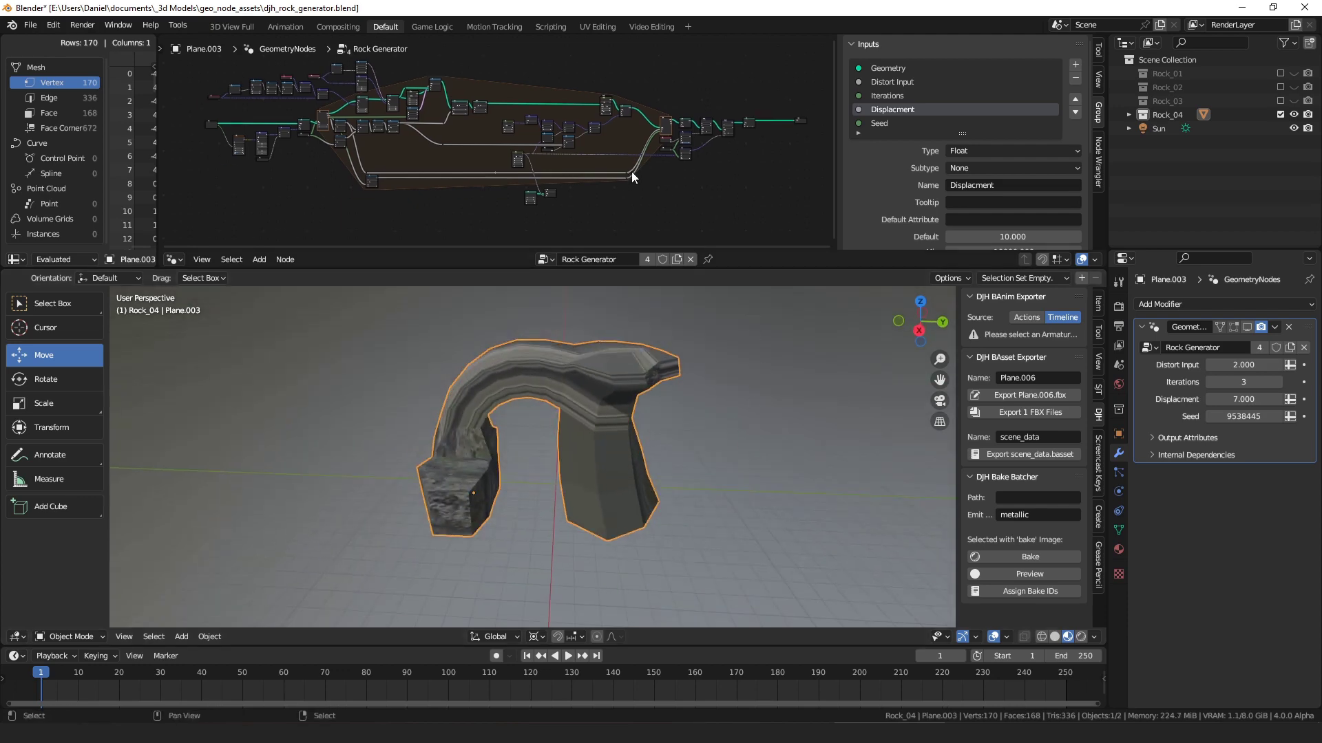
{"action": "middle_click_drag", "start_coordinate": [632, 413], "coordinate": [639, 444]}
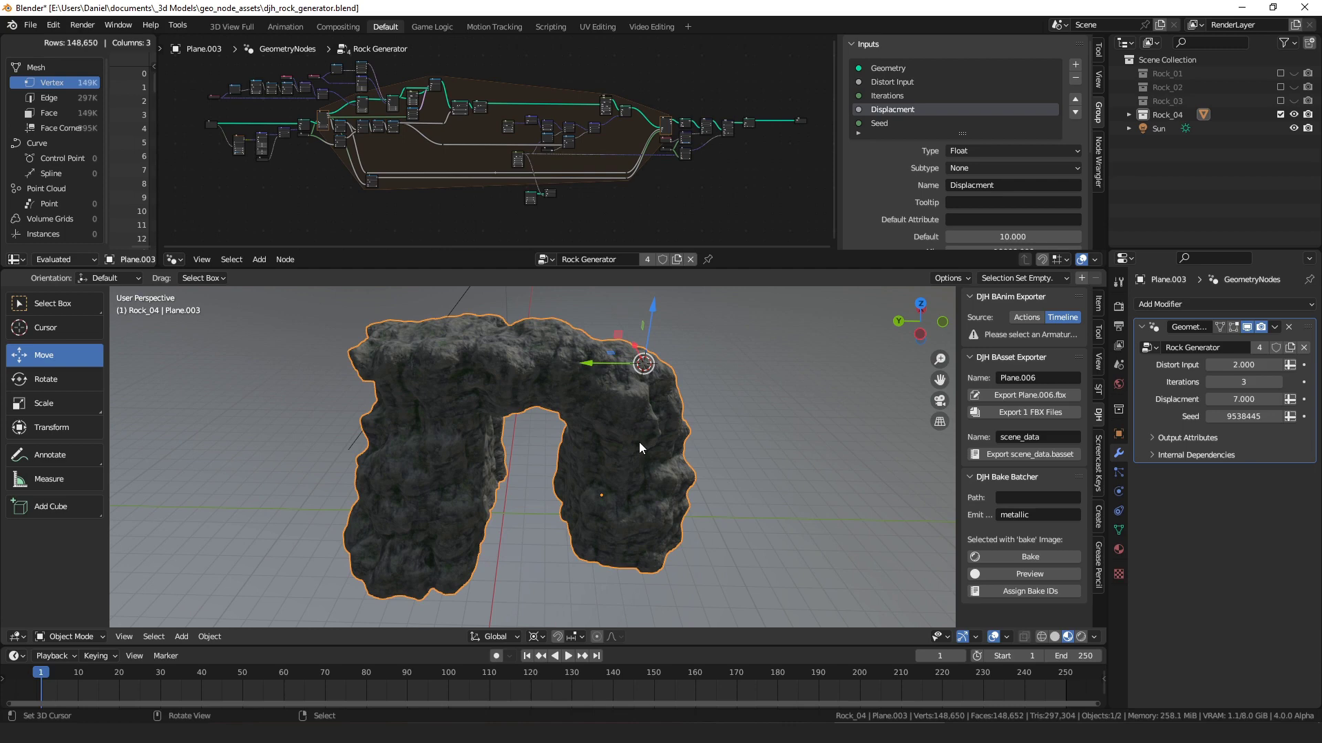
- Run Randomize Seeds twice on the rock arch and check the generated variations from several sides
{"action": "middle_click_drag", "start_coordinate": [646, 442], "coordinate": [555, 447]}
{"action": "key", "text": "F3"}
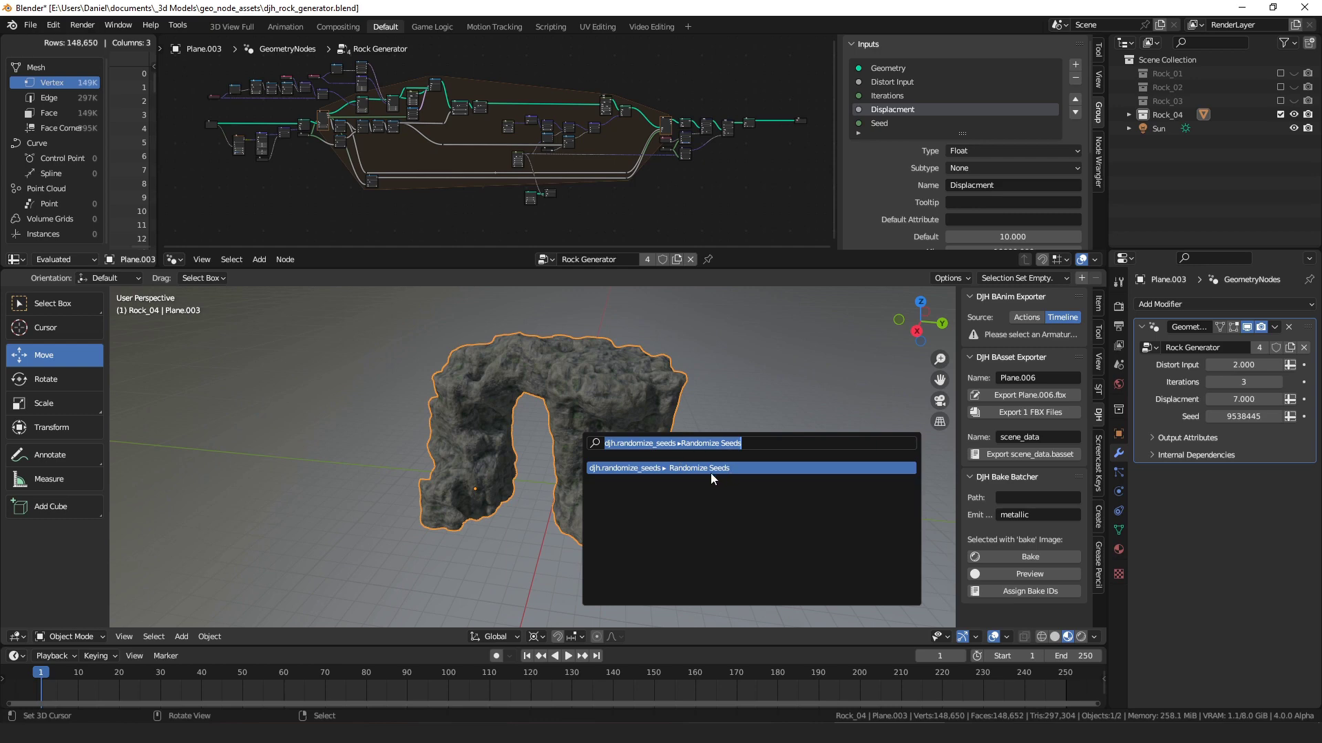
{"action": "left_click", "coordinate": [607, 468]}
{"action": "middle_click_drag", "start_coordinate": [605, 466], "coordinate": [695, 443]}
{"action": "key", "text": "F3"}
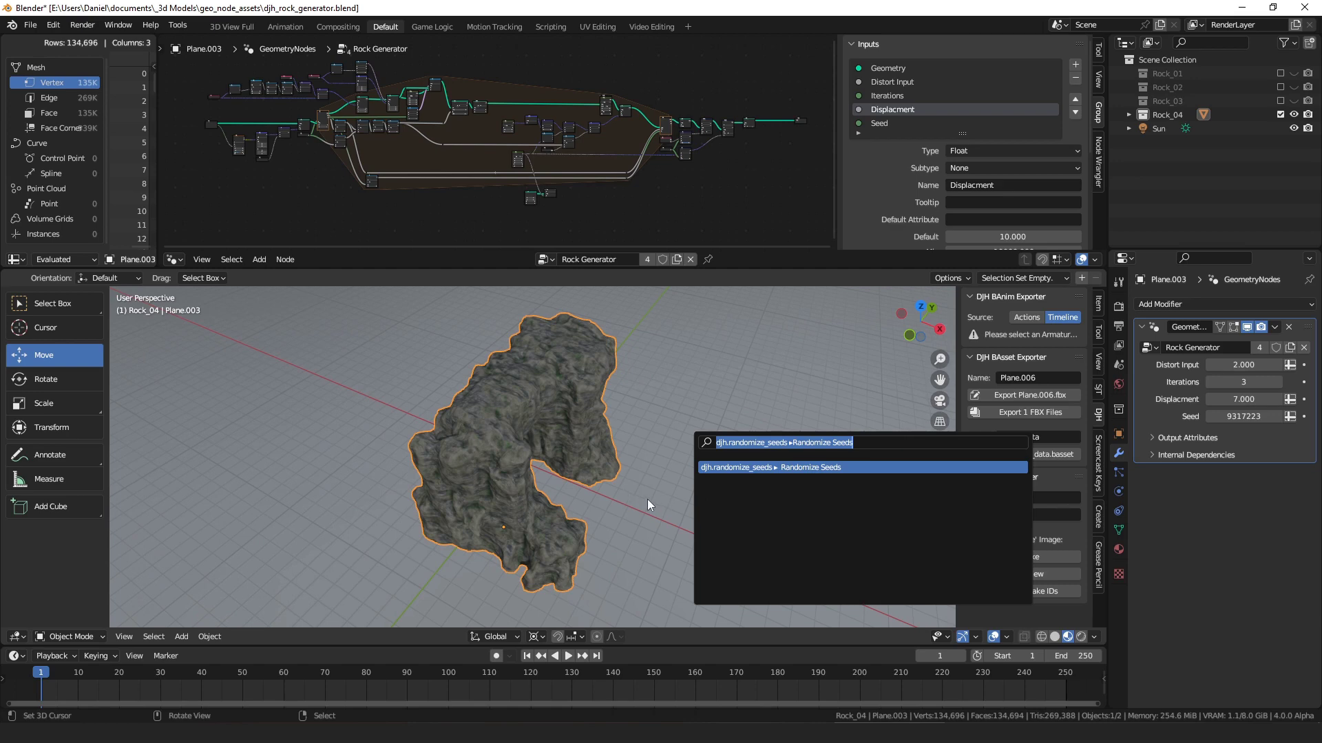
{"action": "key", "text": "Return"}
{"action": "middle_click_drag", "start_coordinate": [629, 495], "coordinate": [451, 471]}
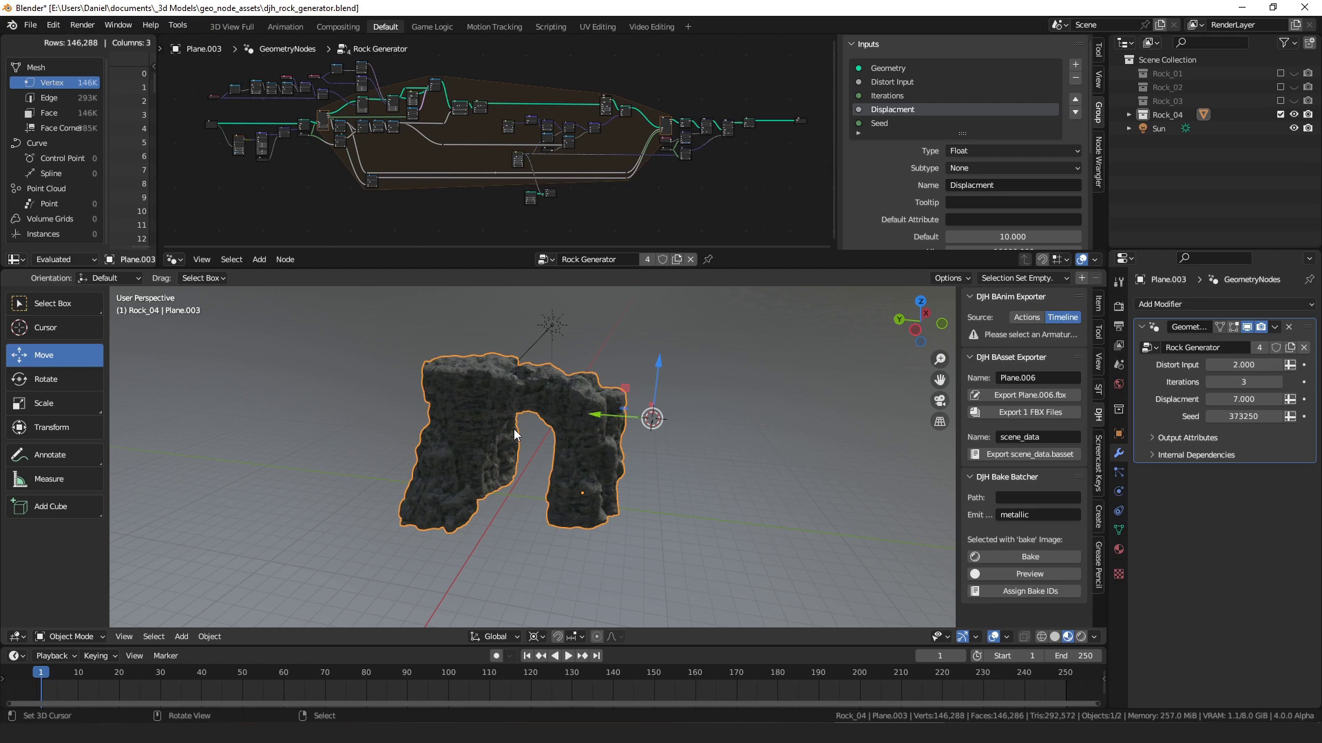
{"action": "middle_click_drag", "start_coordinate": [514, 430], "coordinate": [560, 441]}
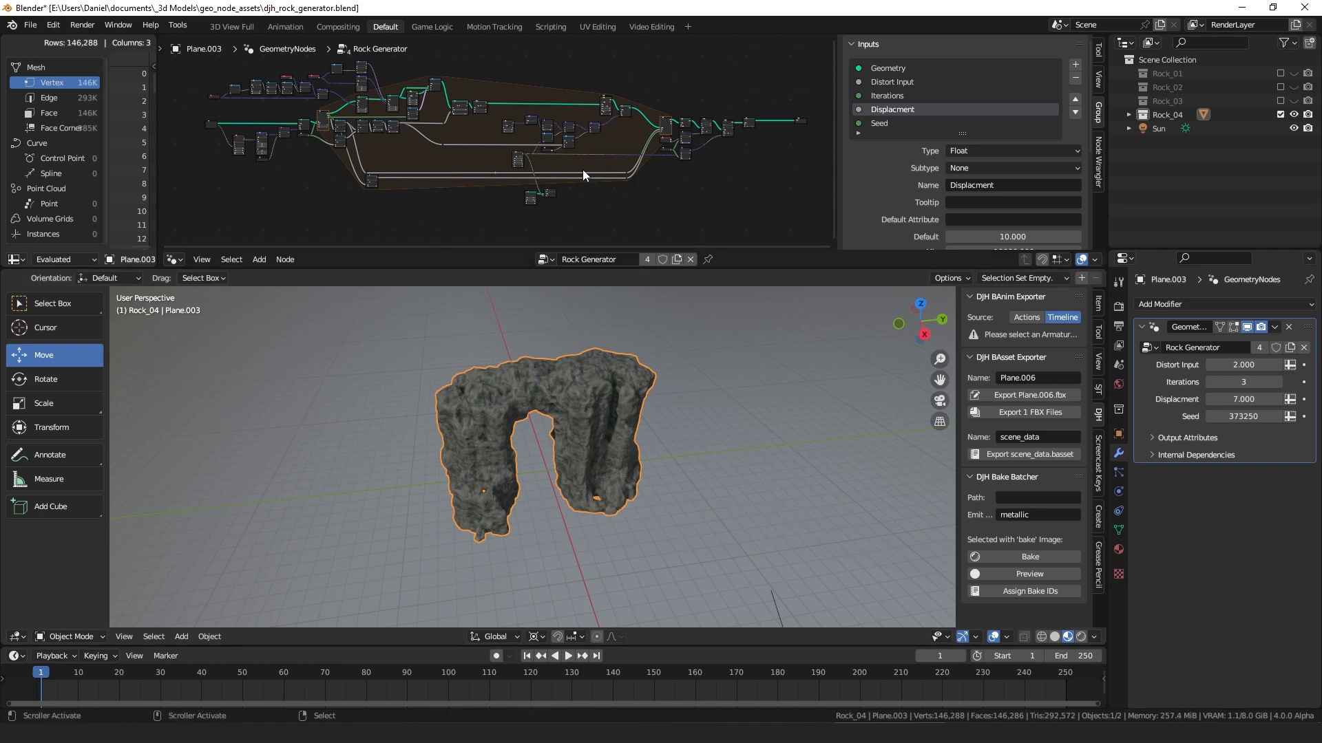
- Activate the Viewer node fed by the Grid and Musgrave Loop nodes to preview the noise on a flat grid
{"action": "middle_click_drag", "start_coordinate": [562, 144], "coordinate": [605, 176]}
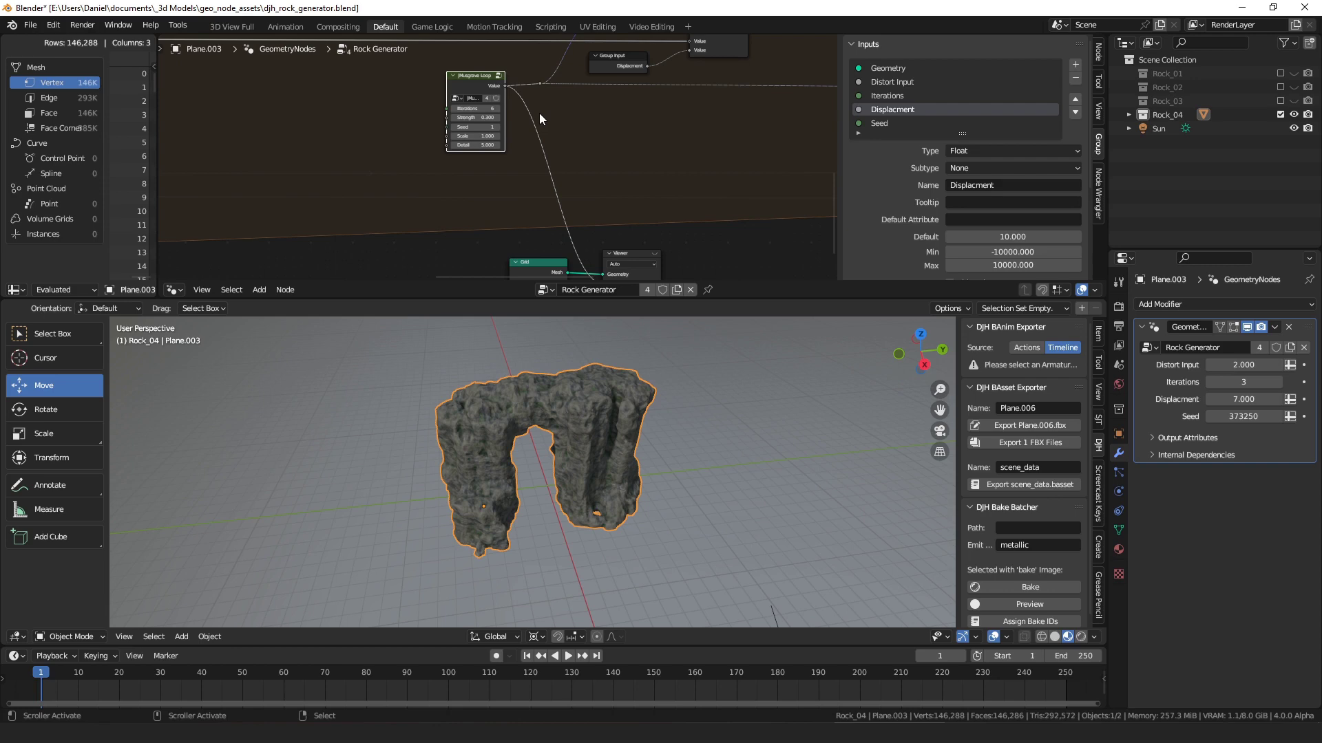
{"action": "middle_click_drag", "start_coordinate": [539, 113], "coordinate": [575, 108]}
{"action": "middle_click_drag", "start_coordinate": [646, 213], "coordinate": [626, 188]}
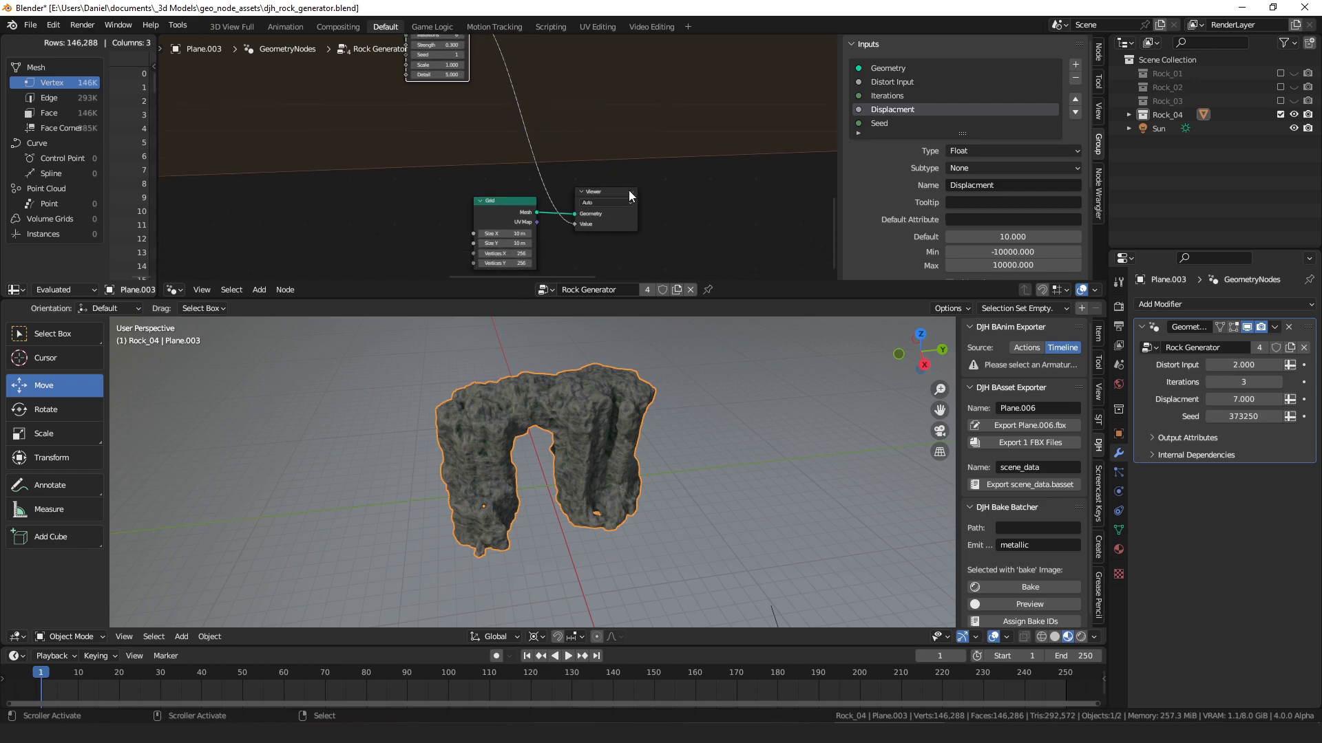
{"action": "left_click", "coordinate": [626, 187]}
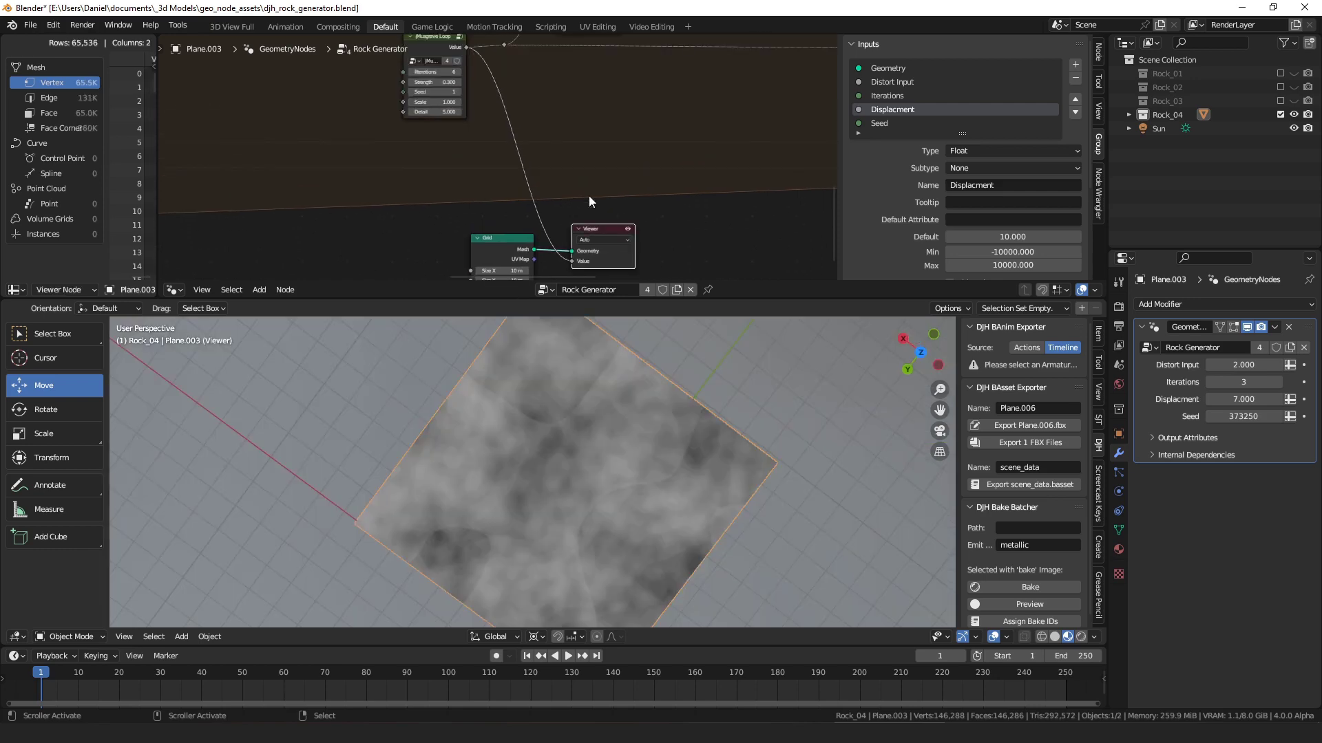
{"action": "middle_click_drag", "start_coordinate": [609, 132], "coordinate": [632, 191]}
- Look inside the Musgrave Loop node group at its Group Input and Repeat Input nodes, and return to the Rock Generator tree
{"action": "left_click", "coordinate": [444, 105]}
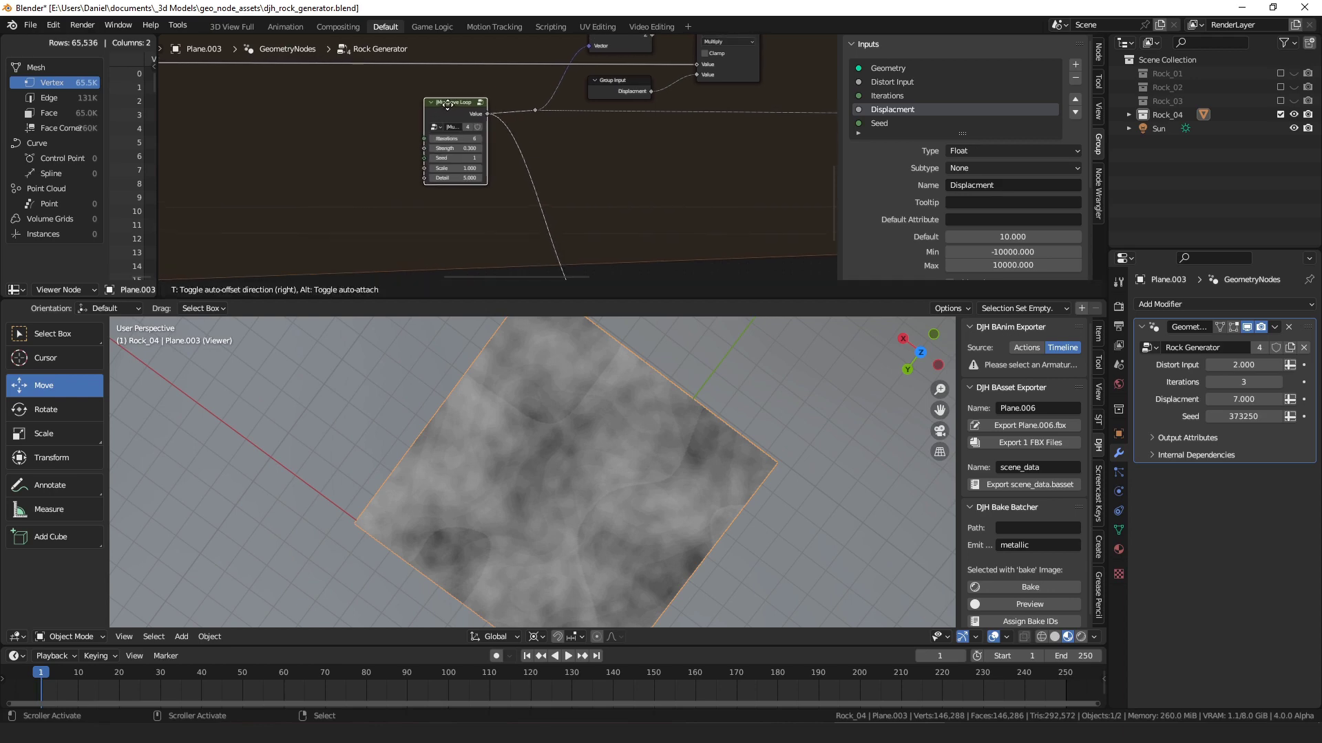
{"action": "key", "text": "Tab"}
{"action": "key", "text": "Tab"}
{"action": "scroll", "coordinate": [651, 172], "scroll_direction": "up", "scroll_amount": 1}
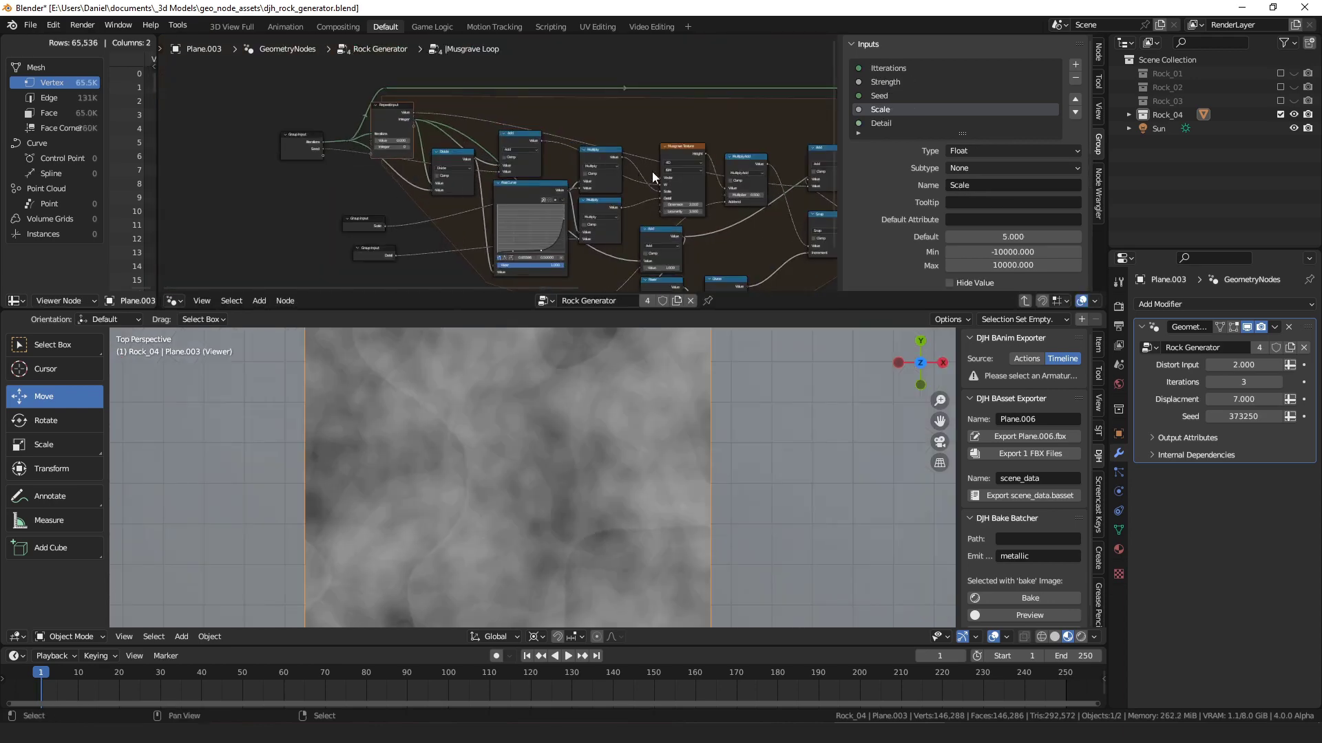
{"action": "scroll", "coordinate": [581, 172], "scroll_direction": "down", "scroll_amount": 3}
{"action": "scroll", "coordinate": [581, 172], "scroll_direction": "up", "scroll_amount": 6}
{"action": "middle_click_drag", "start_coordinate": [444, 132], "coordinate": [633, 177]}
{"action": "scroll", "coordinate": [634, 177], "scroll_direction": "up", "scroll_amount": 2}
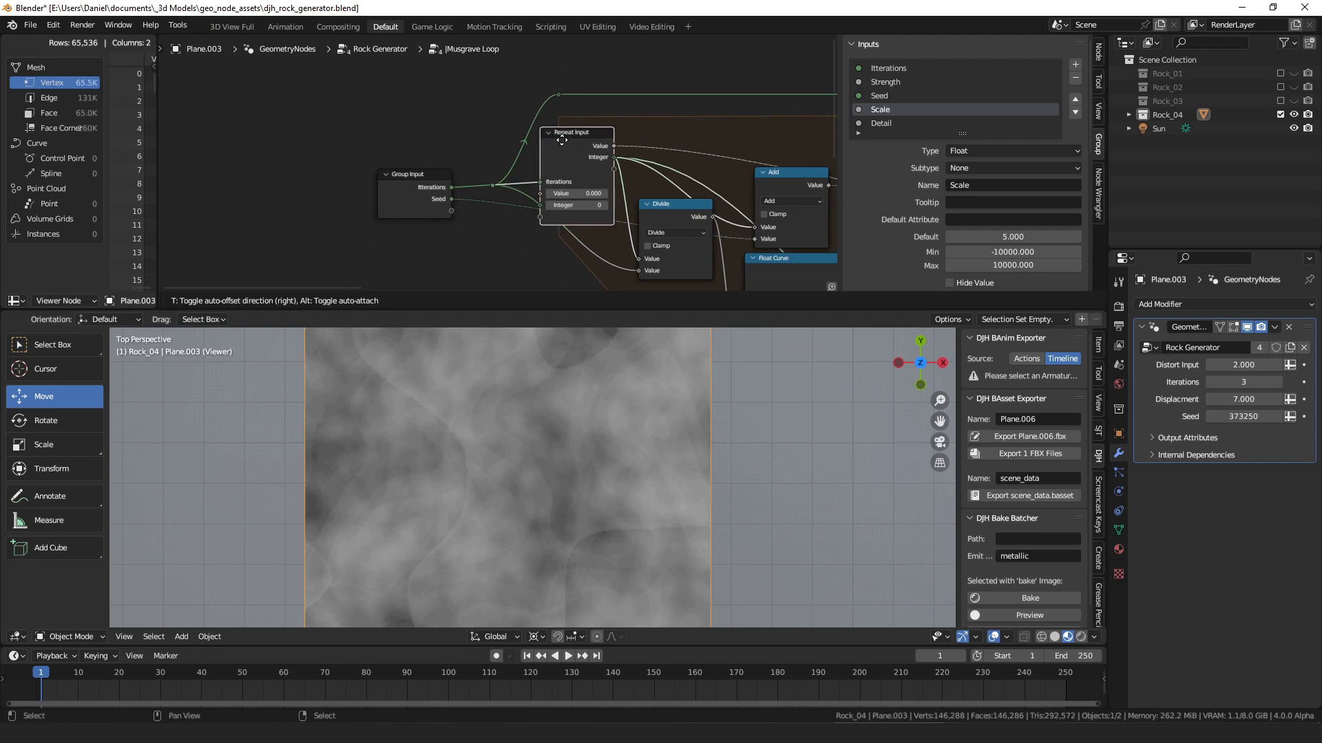
{"action": "left_click_drag", "start_coordinate": [555, 134], "coordinate": [550, 134]}
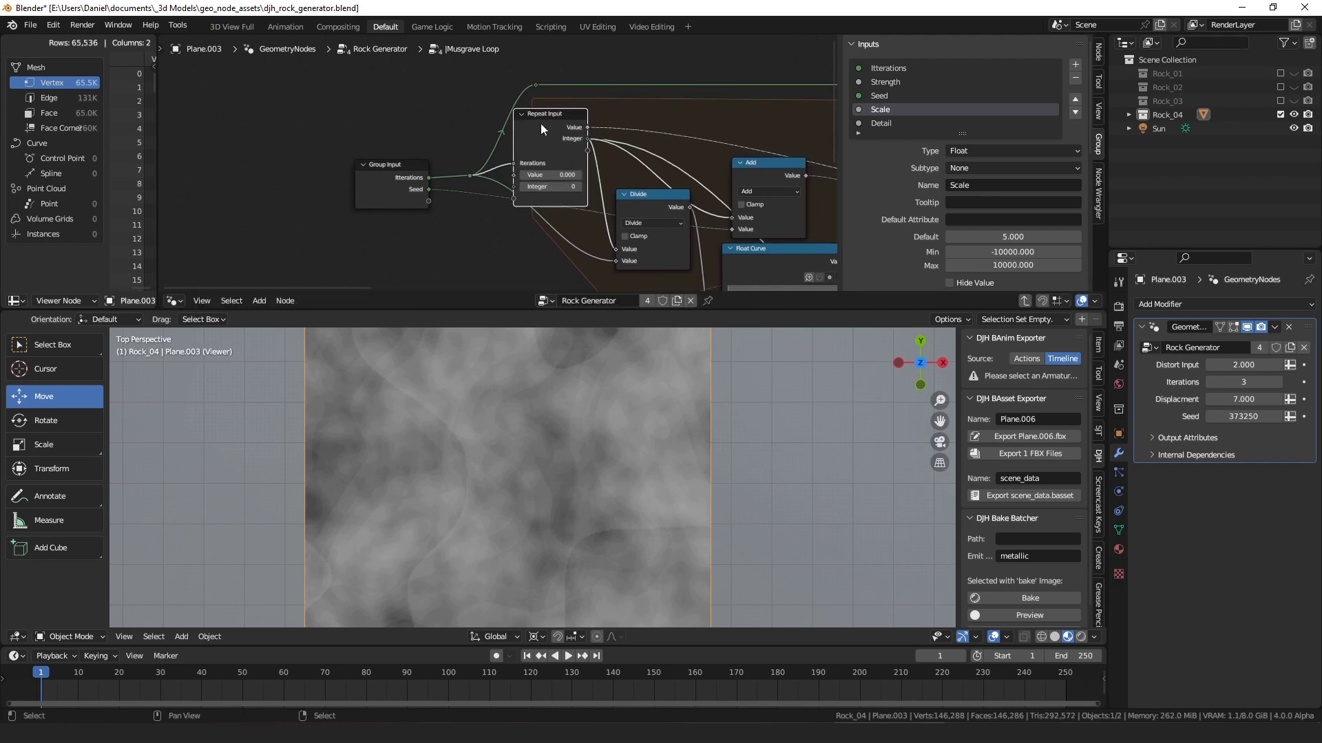
{"action": "key", "text": "Tab"}
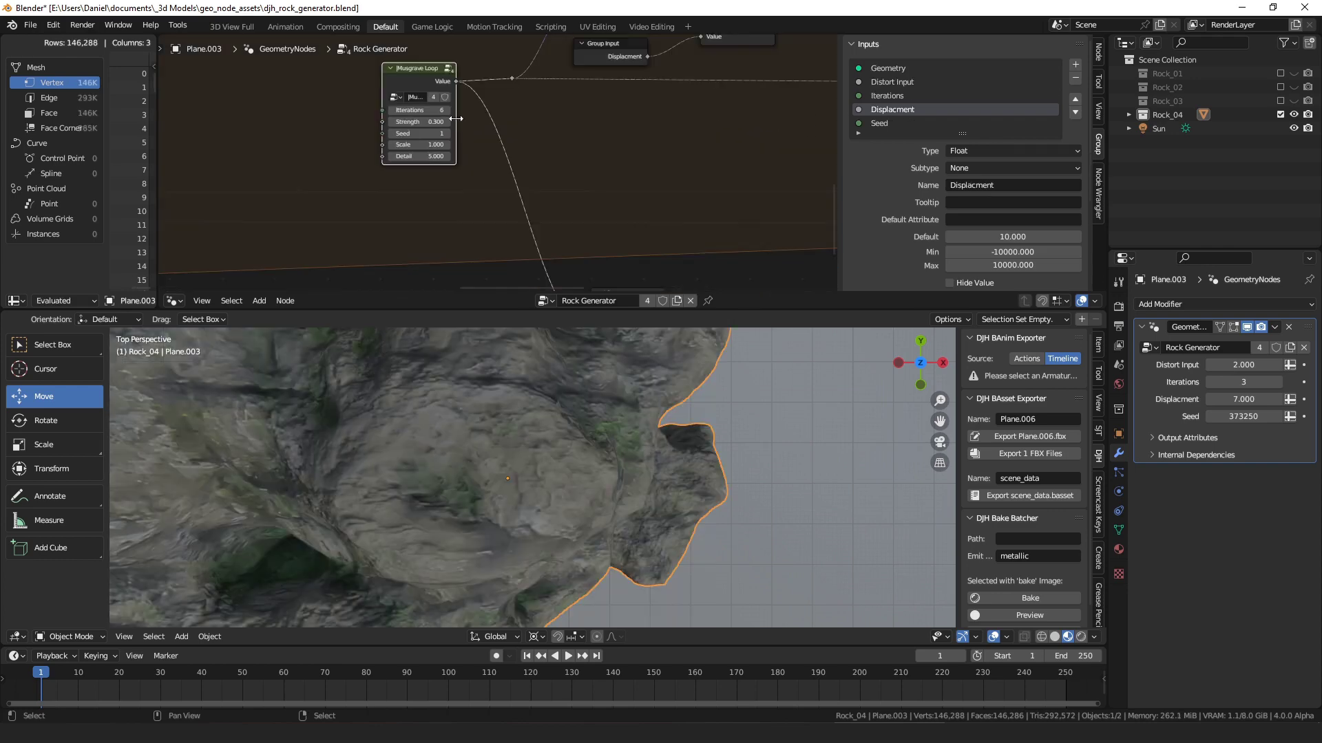
- Reopen the Musgrave Loop group and examine the nodes that follow Repeat Input, through to the integer-incrementing Add node
{"action": "key", "text": "Tab"}
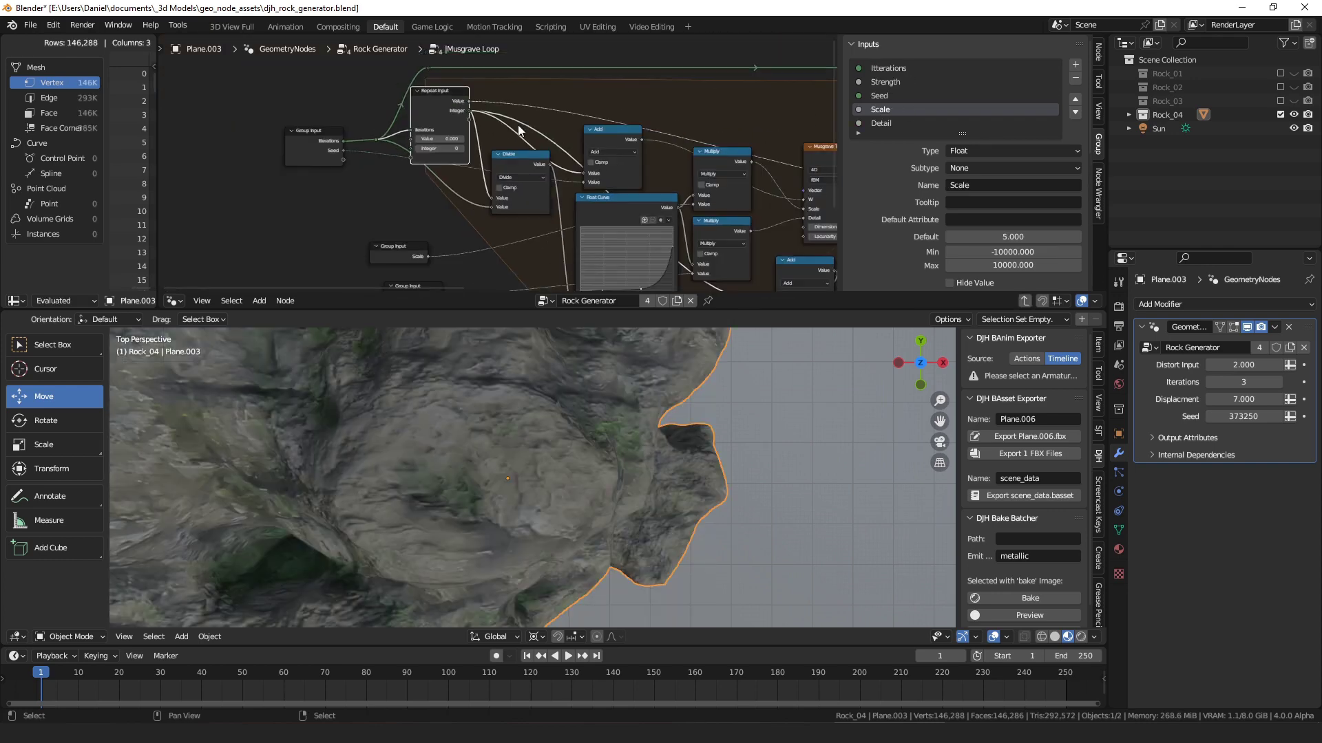
{"action": "scroll", "coordinate": [518, 130], "scroll_direction": "up", "scroll_amount": 3}
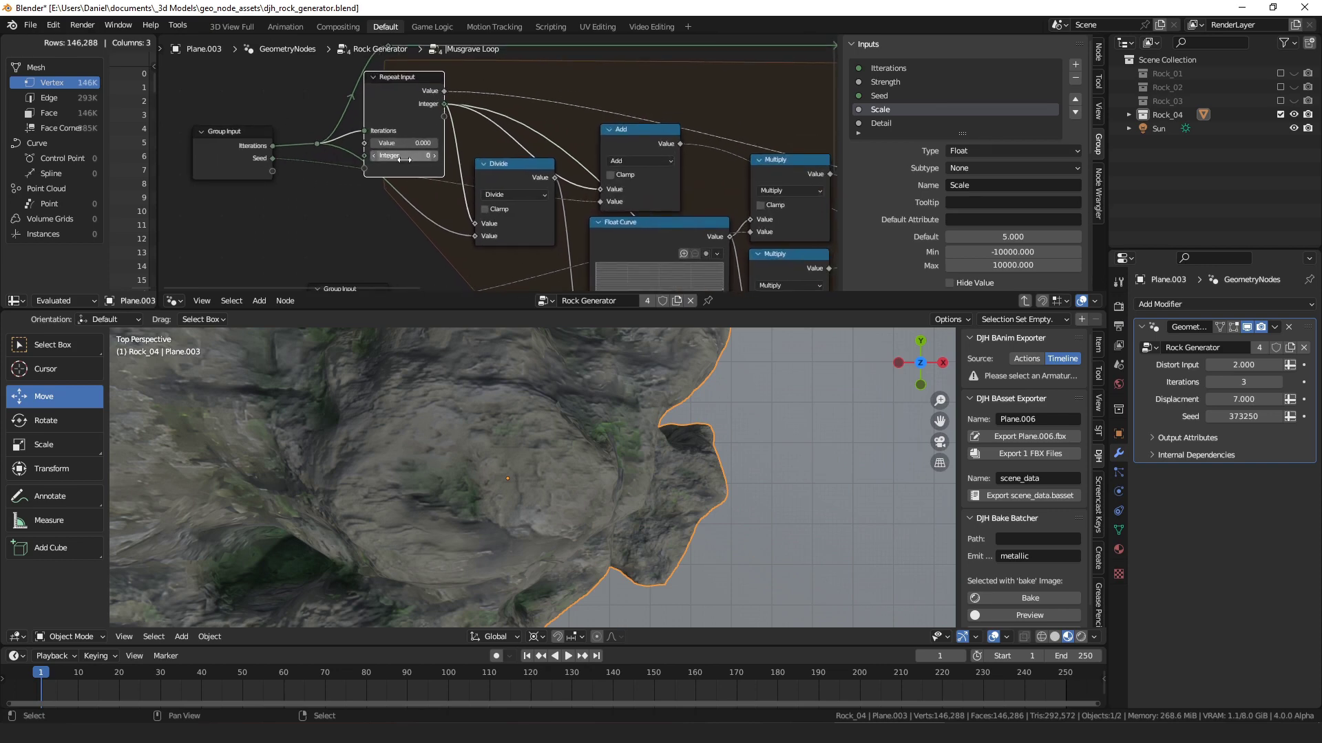
{"action": "middle_click_drag", "start_coordinate": [391, 77], "coordinate": [395, 122]}
{"action": "left_click_drag", "start_coordinate": [395, 122], "coordinate": [396, 127]}
{"action": "scroll", "coordinate": [487, 195], "scroll_direction": "down", "scroll_amount": 4}
{"action": "middle_click_drag", "start_coordinate": [591, 227], "coordinate": [411, 92]}
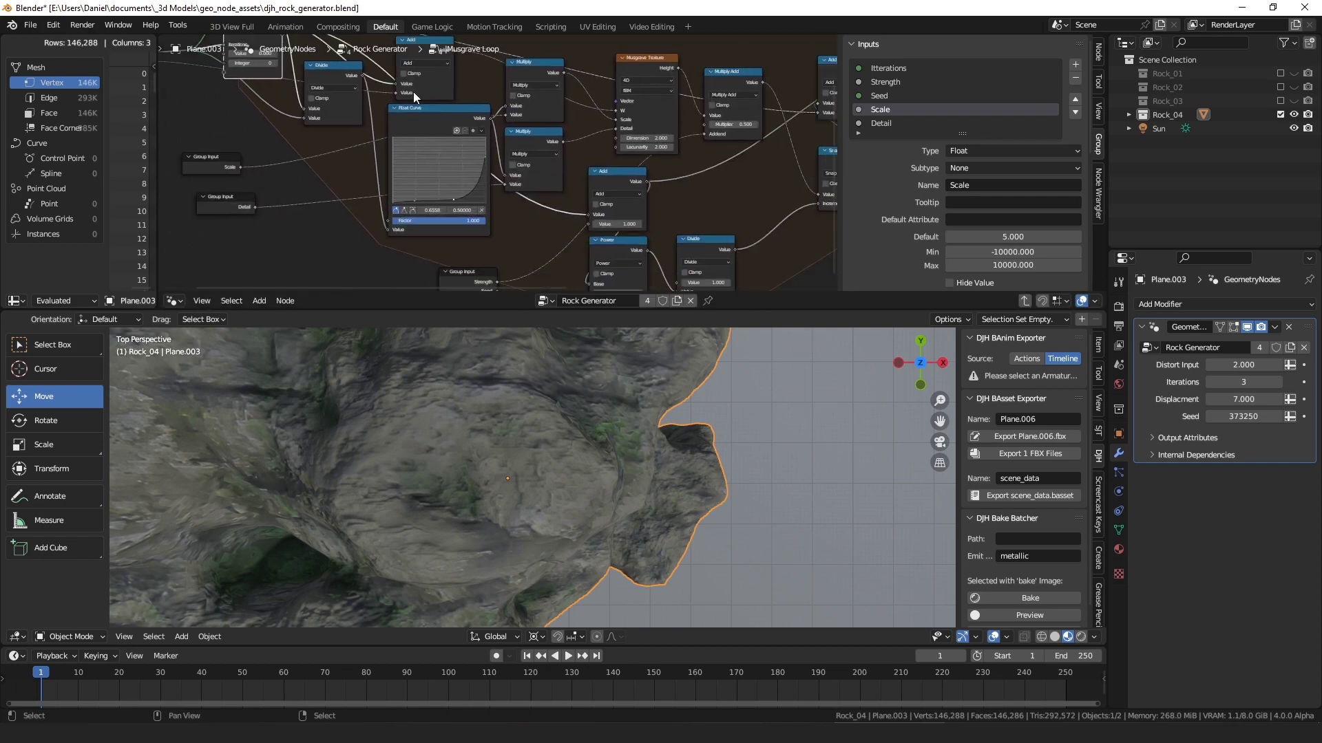
{"action": "left_click", "coordinate": [596, 179]}
{"action": "middle_click_drag", "start_coordinate": [798, 120], "coordinate": [564, 151]}
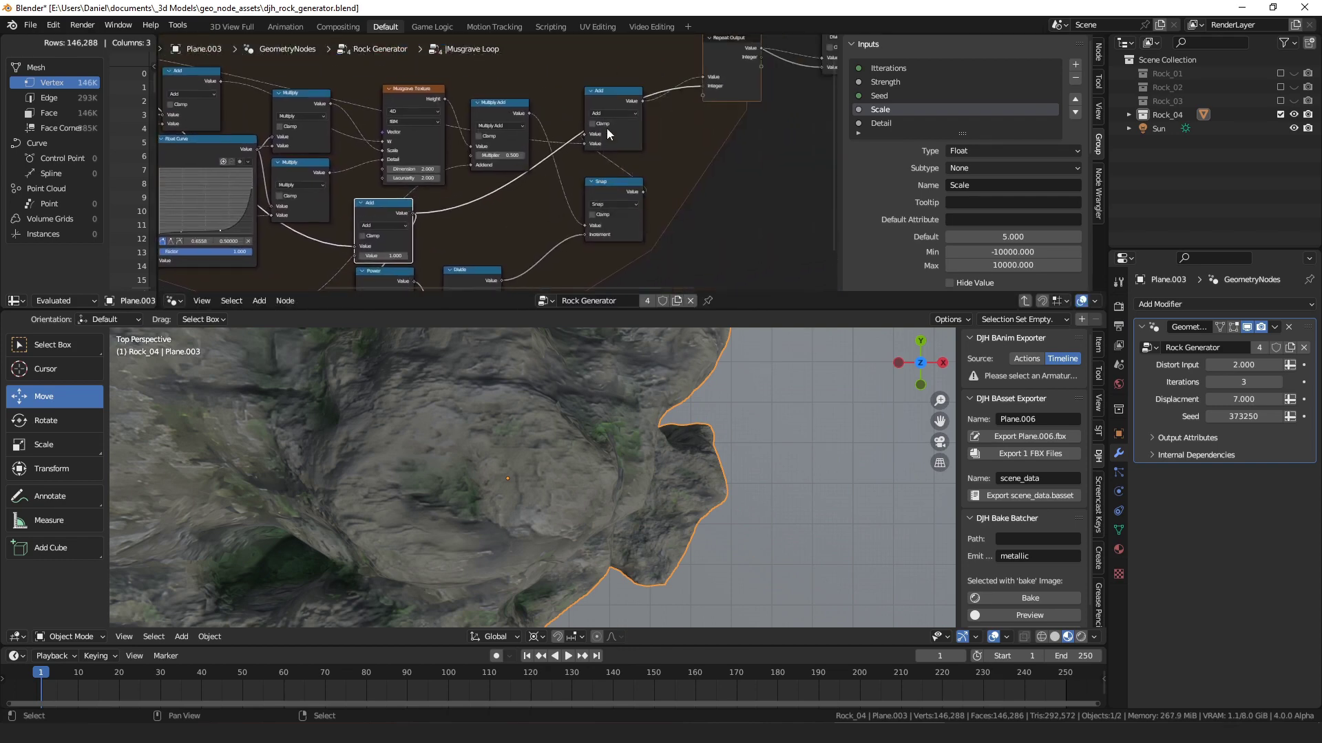
- Trace the Musgrave Texture output through the Multiply Add and Add nodes to Repeat Output
{"action": "middle_click_drag", "start_coordinate": [240, 106], "coordinate": [523, 170]}
{"action": "scroll", "coordinate": [337, 97], "scroll_direction": "up", "scroll_amount": 3}
{"action": "middle_click_drag", "start_coordinate": [665, 165], "coordinate": [438, 134]}
{"action": "left_click_drag", "start_coordinate": [554, 141], "coordinate": [532, 135]}
{"action": "middle_click_drag", "start_coordinate": [708, 148], "coordinate": [521, 155]}
{"action": "mouse_move", "coordinate": [616, 144]}
{"action": "left_mouse_down"}
{"action": "mouse_move", "coordinate": [606, 120]}
{"action": "mouse_move", "coordinate": [616, 130]}
{"action": "left_mouse_up"}
{"action": "middle_click_drag", "start_coordinate": [661, 144], "coordinate": [578, 163]}
{"action": "left_click_drag", "start_coordinate": [579, 163], "coordinate": [577, 149]}
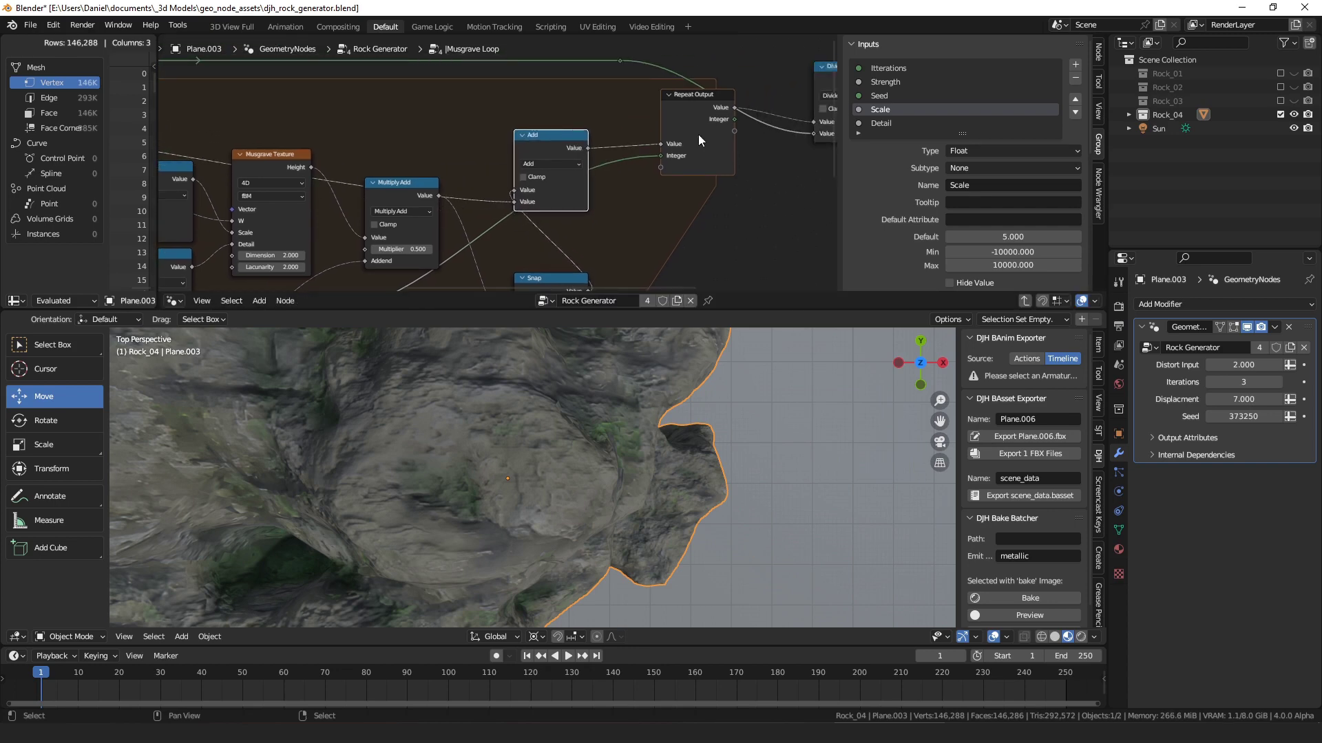
- Examine how the iteration integer and group inputs pass through the Divide, Add and Multiply nodes into the Musgrave Texture
{"action": "middle_click_drag", "start_coordinate": [472, 140], "coordinate": [1003, 181]}
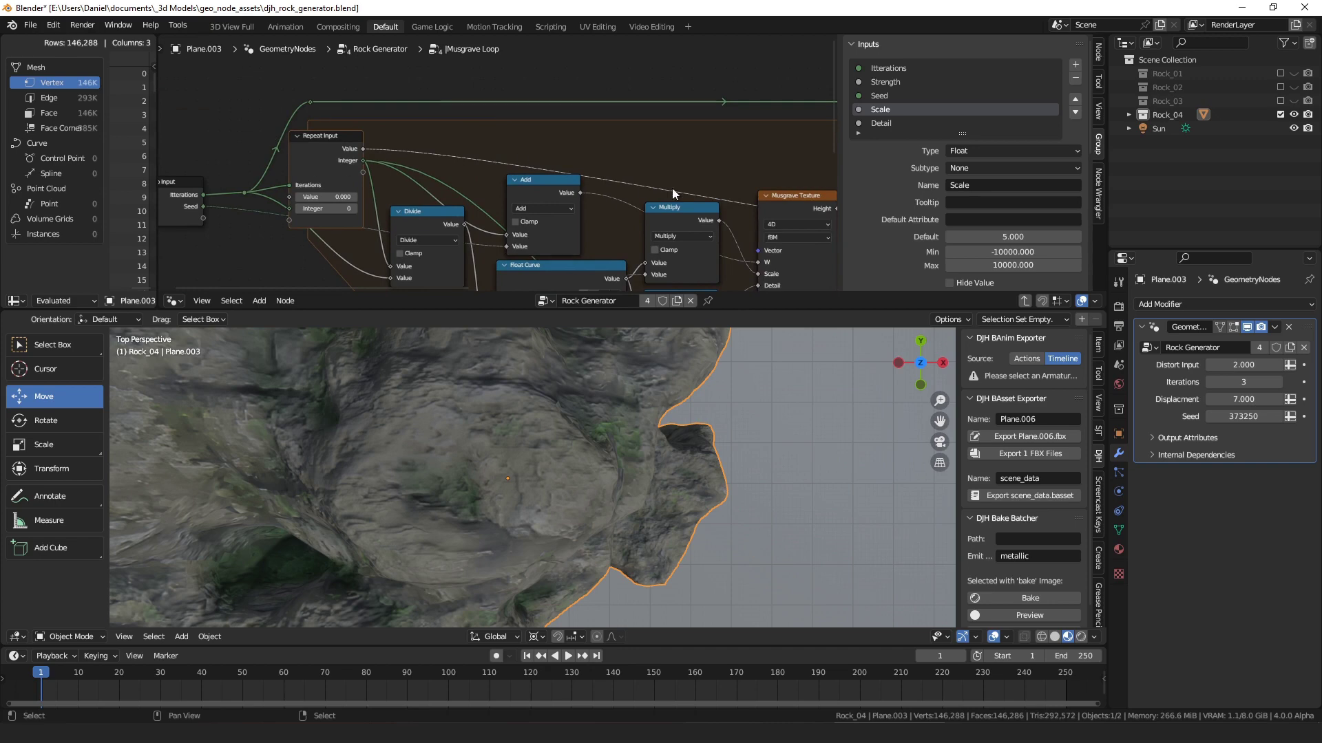
{"action": "middle_click_drag", "start_coordinate": [714, 196], "coordinate": [432, 131]}
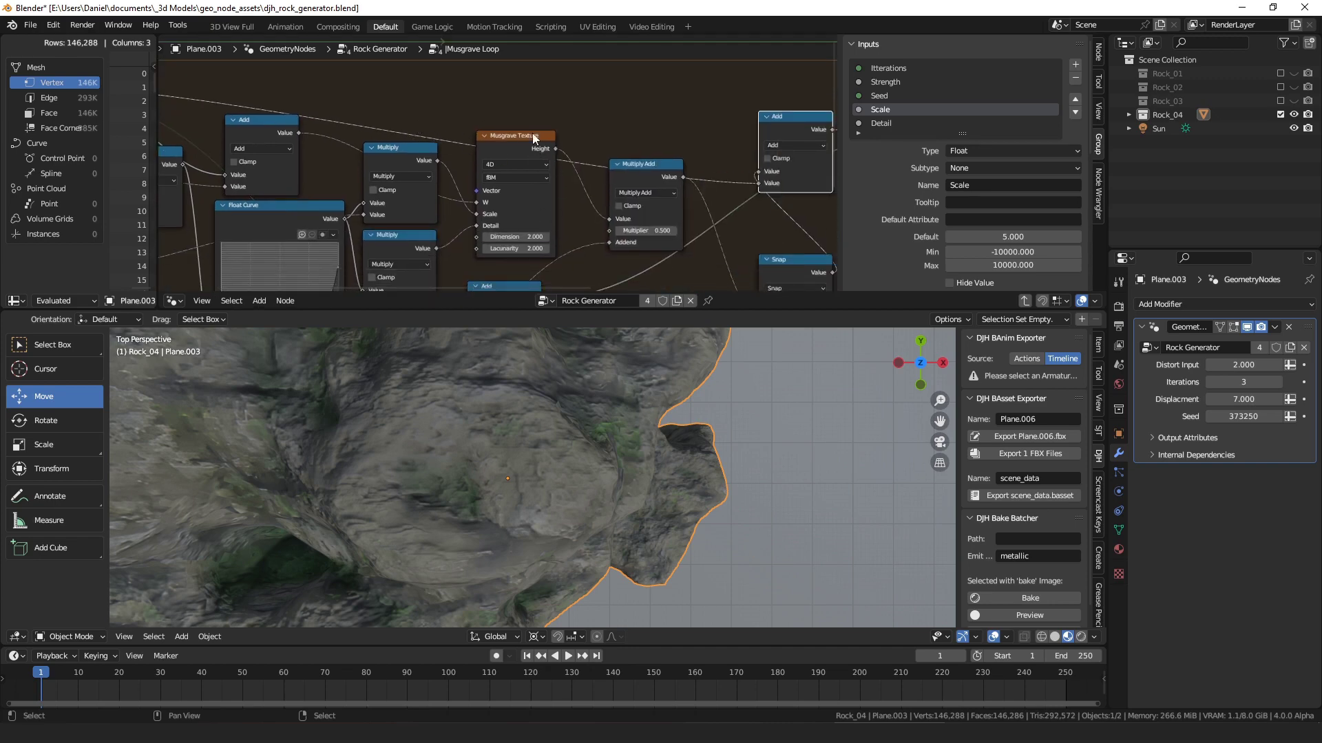
{"action": "middle_click_drag", "start_coordinate": [592, 166], "coordinate": [480, 162]}
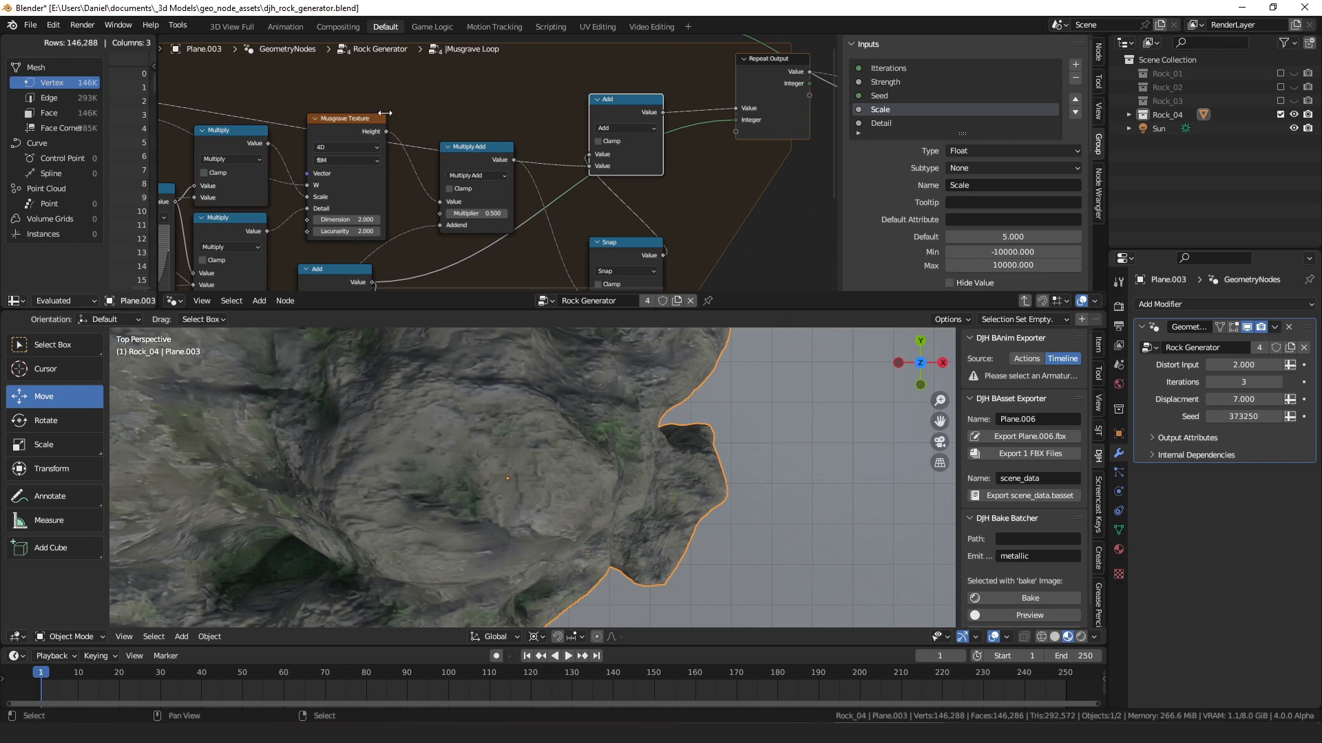
{"action": "middle_click_drag", "start_coordinate": [385, 113], "coordinate": [306, 143]}
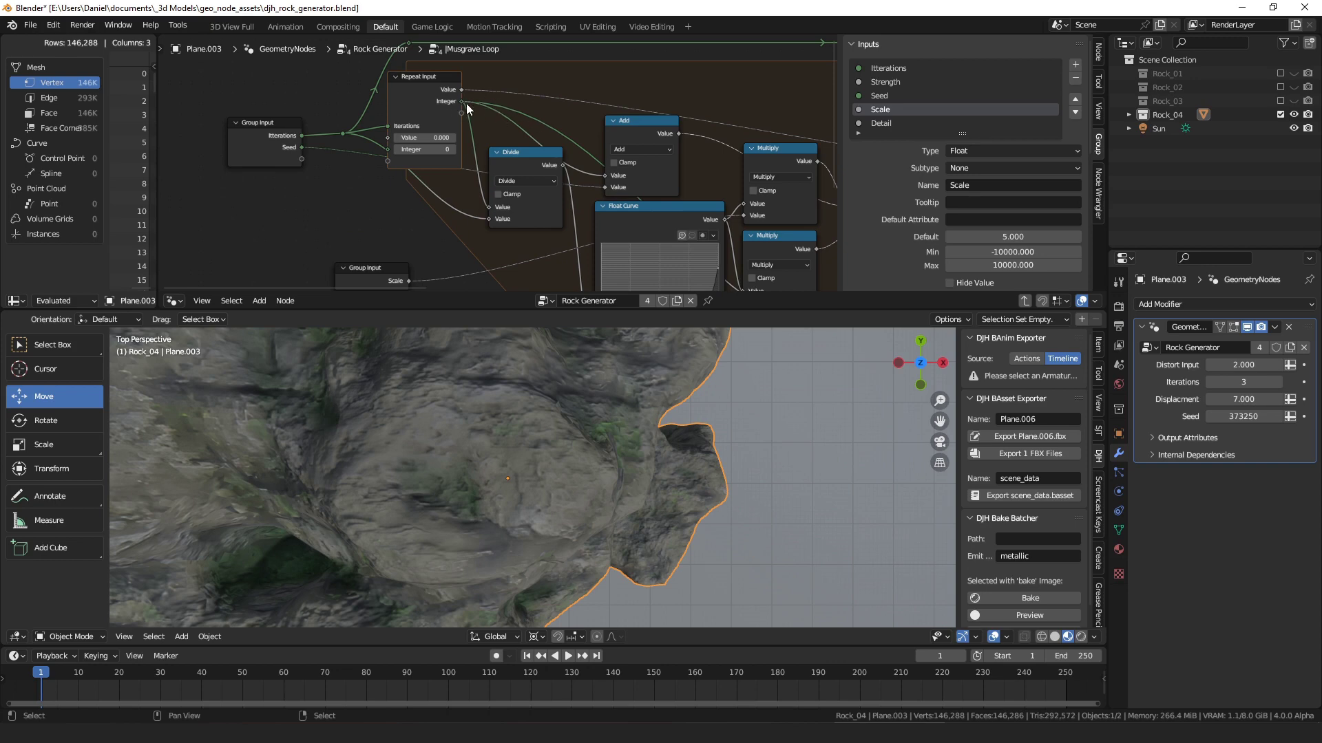
{"action": "middle_click_drag", "start_coordinate": [810, 162], "coordinate": [622, 119]}
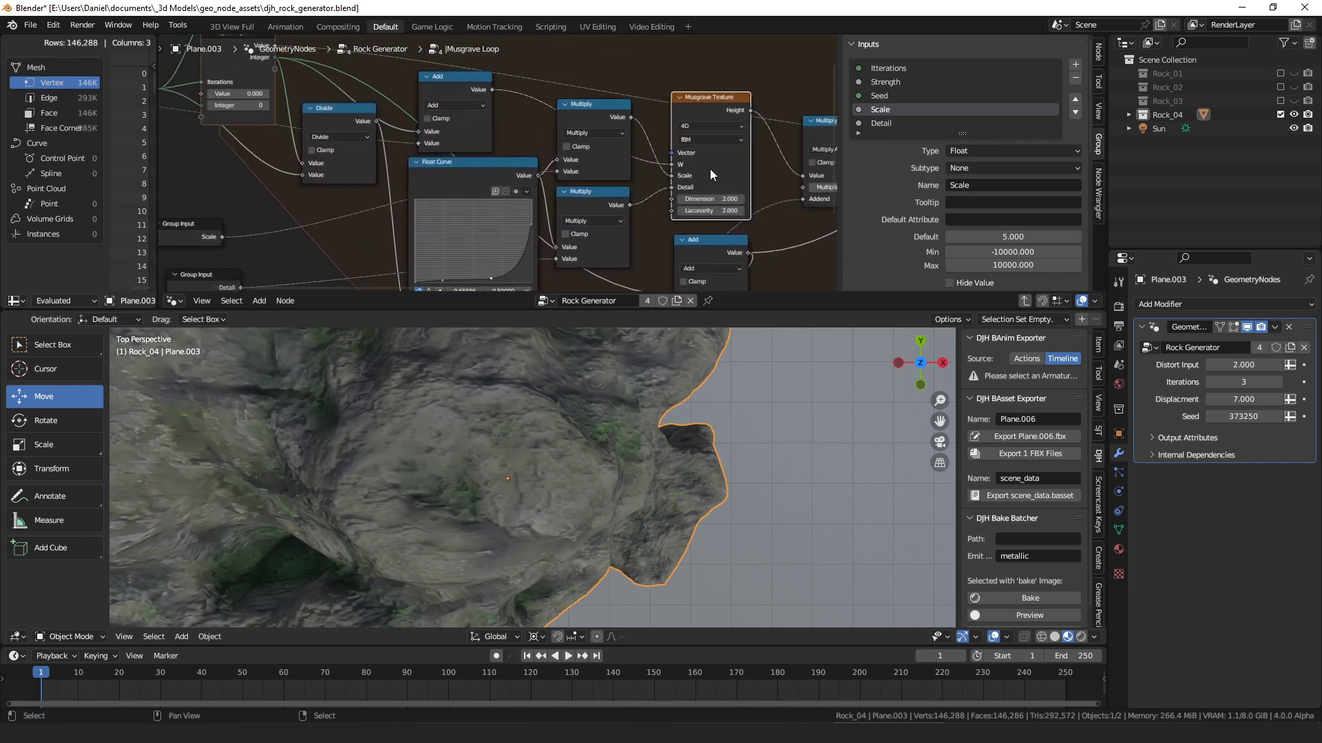
{"action": "left_click_drag", "start_coordinate": [716, 162], "coordinate": [712, 161]}
{"action": "left_click_drag", "start_coordinate": [365, 134], "coordinate": [359, 137]}
{"action": "middle_click_drag", "start_coordinate": [406, 132], "coordinate": [448, 158]}
{"action": "scroll", "coordinate": [447, 158], "scroll_direction": "up", "scroll_amount": 1}
{"action": "middle_click_drag", "start_coordinate": [300, 103], "coordinate": [328, 143]}
{"action": "left_click_drag", "start_coordinate": [375, 177], "coordinate": [378, 175]}
{"action": "middle_click_drag", "start_coordinate": [303, 165], "coordinate": [462, 152]}
{"action": "left_click_drag", "start_coordinate": [300, 138], "coordinate": [294, 137]}
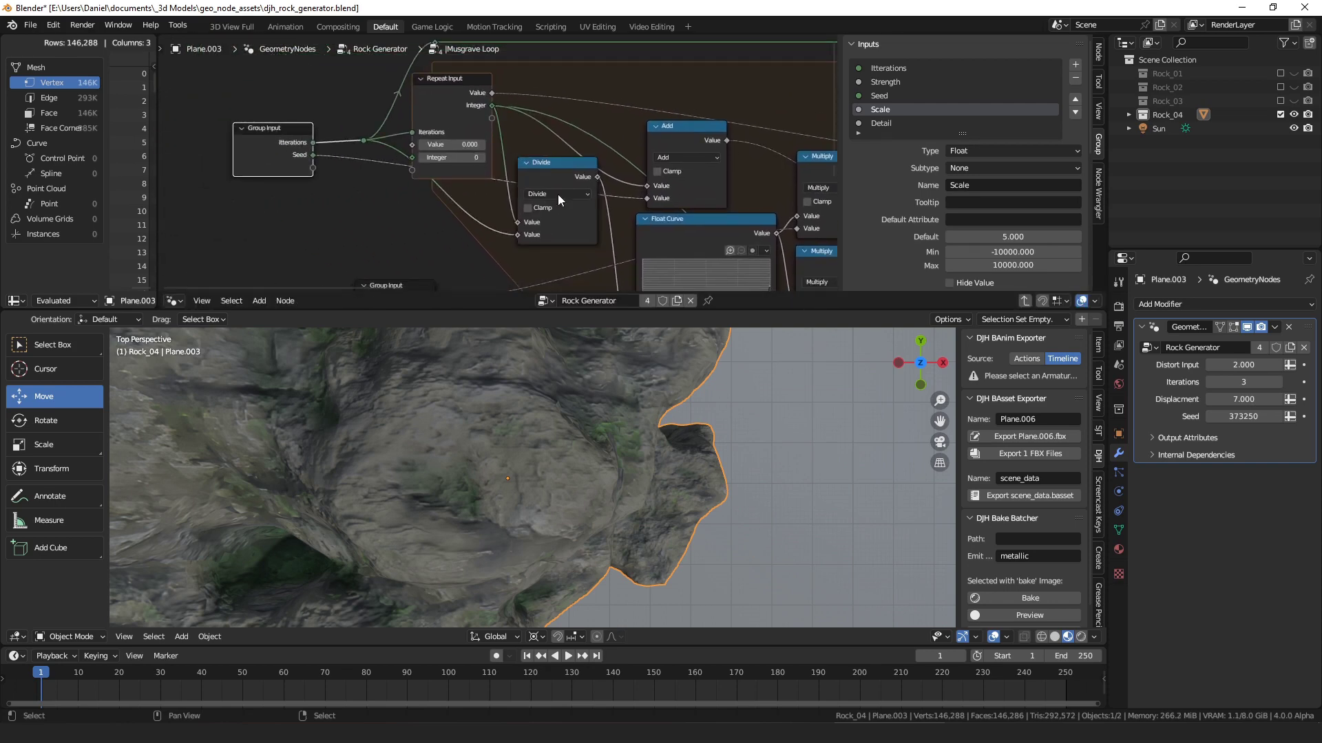
- Examine the Float Curve node and its links through the Multiply nodes to the Musgrave Texture's scale and detail
{"action": "middle_click_drag", "start_coordinate": [505, 190], "coordinate": [300, 102]}
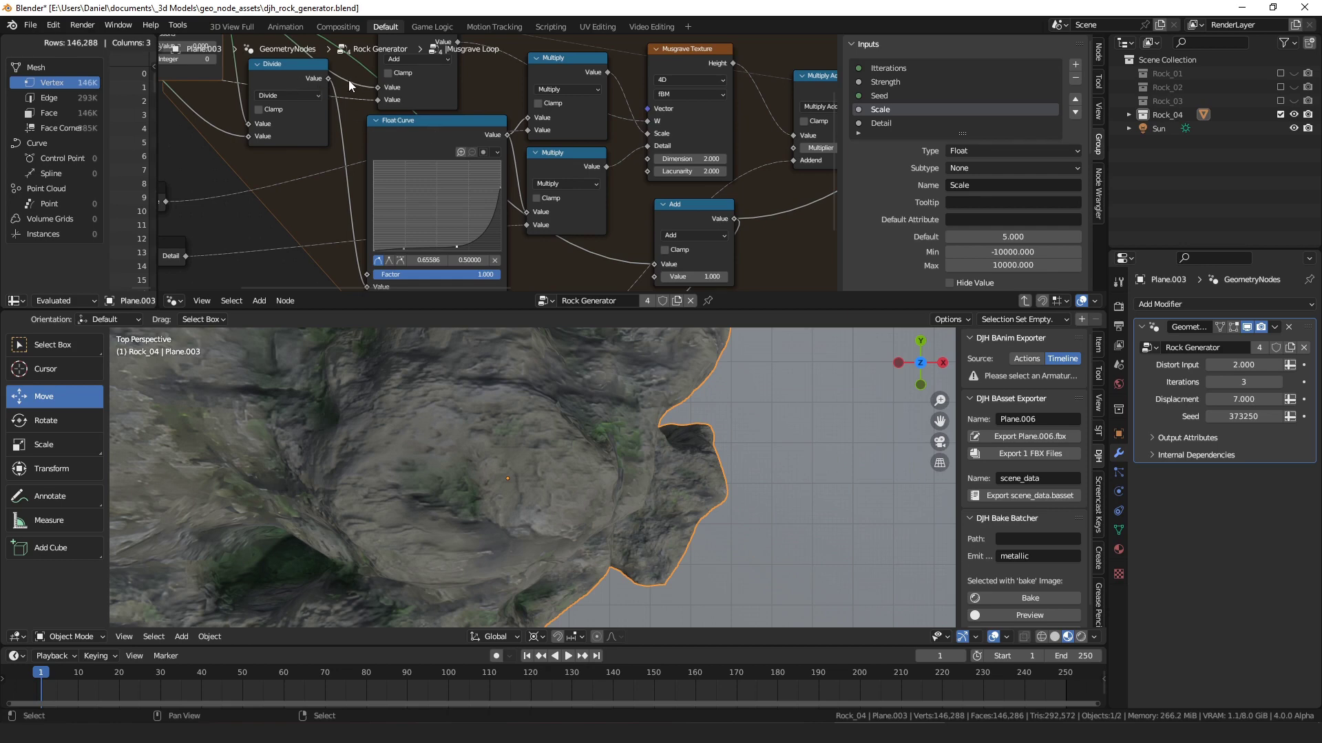
{"action": "left_click_drag", "start_coordinate": [418, 138], "coordinate": [412, 138]}
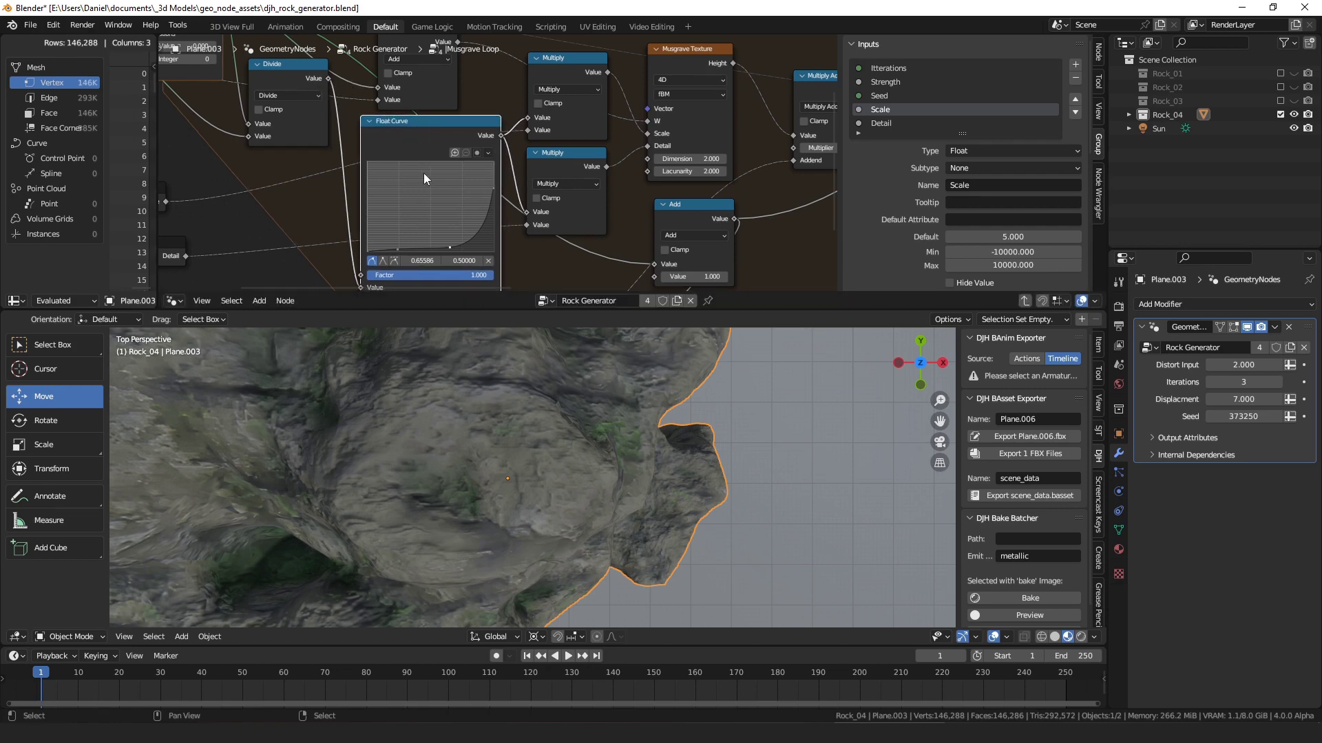
{"action": "middle_click_drag", "start_coordinate": [425, 177], "coordinate": [393, 143]}
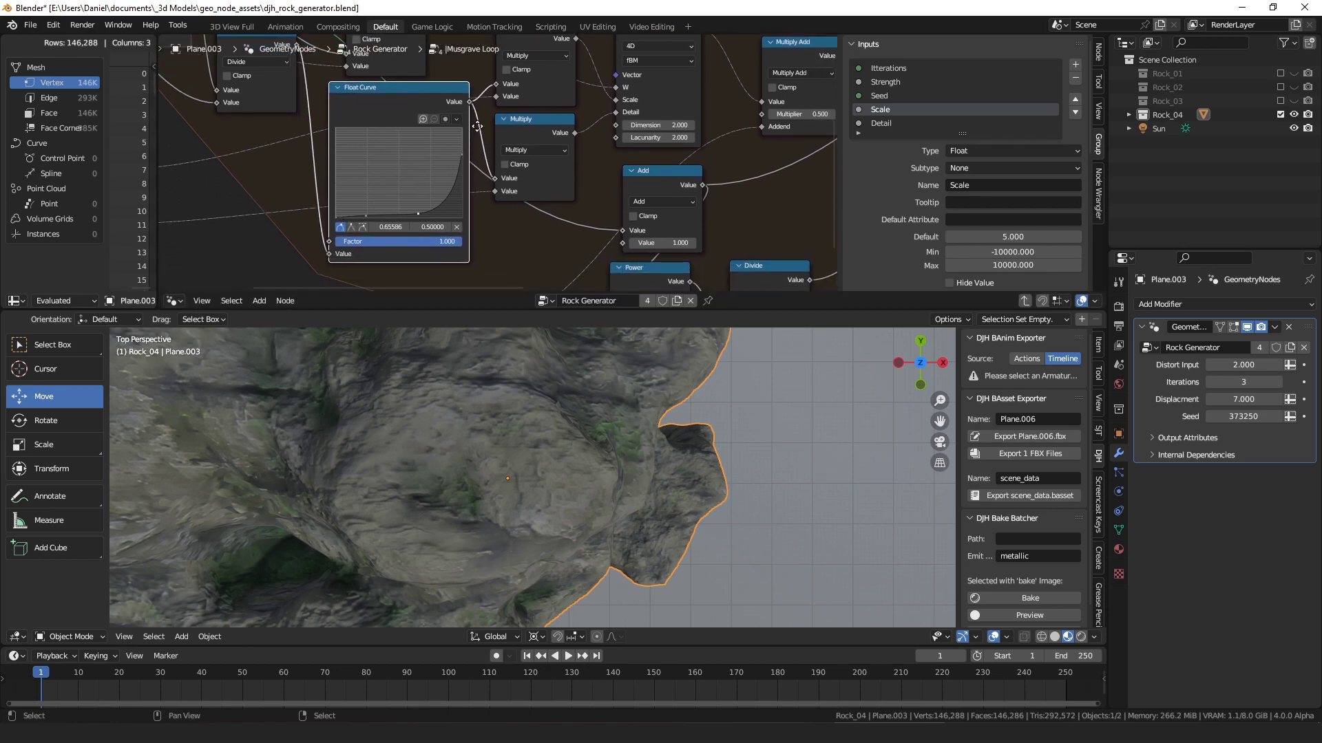
{"action": "middle_click_drag", "start_coordinate": [477, 126], "coordinate": [427, 193]}
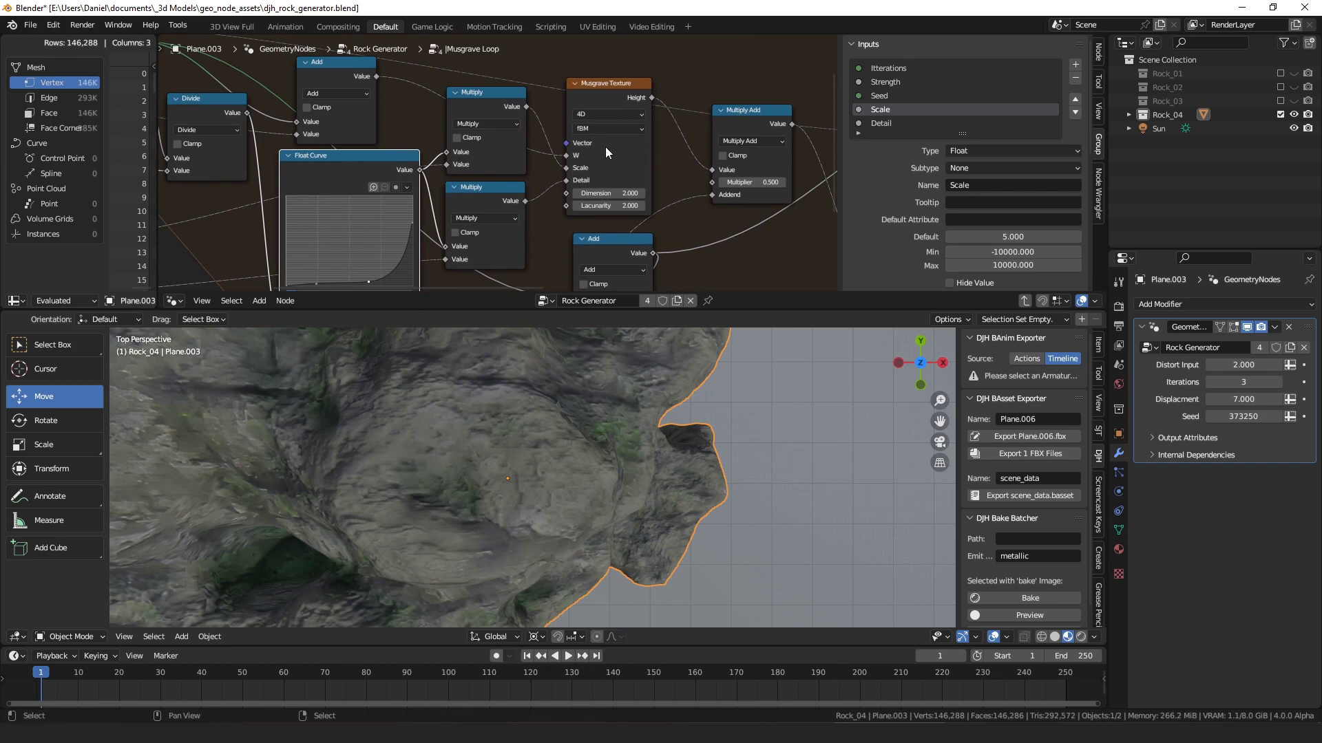
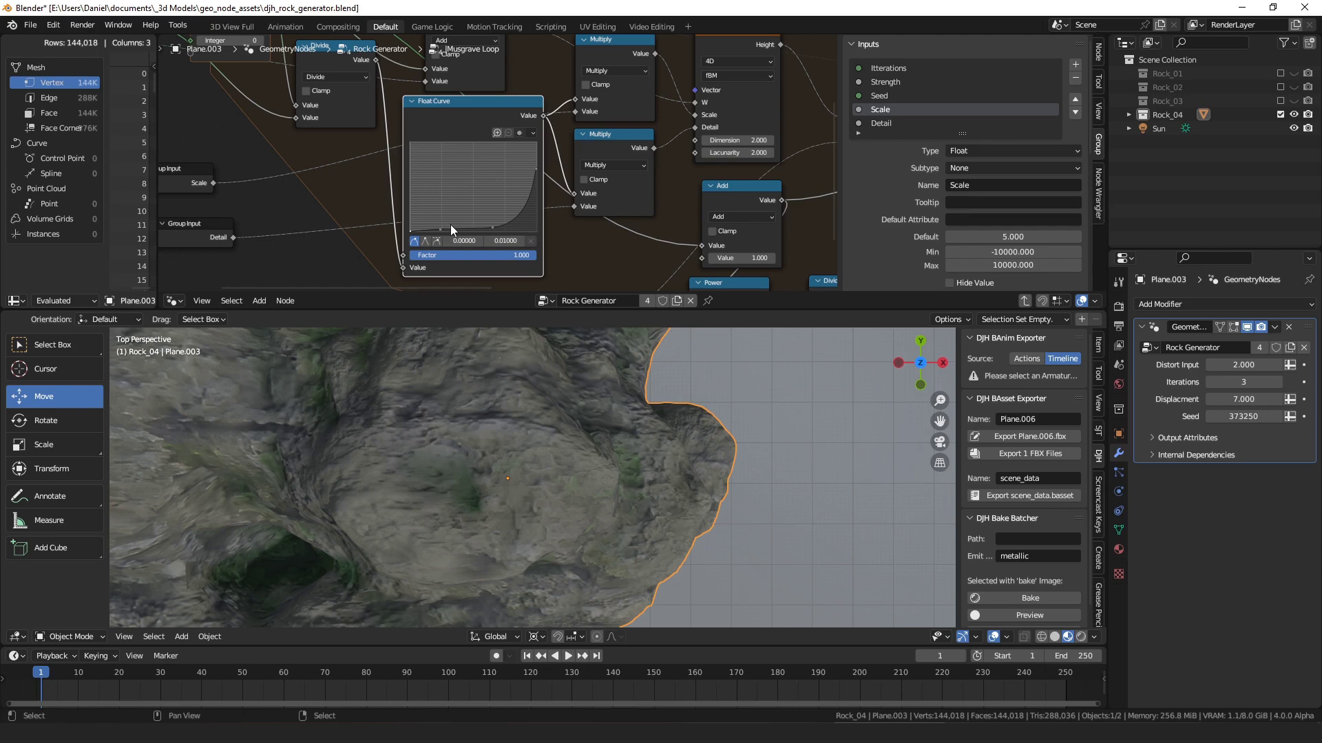
{"action": "middle_click_drag", "start_coordinate": [700, 132], "coordinate": [612, 159]}
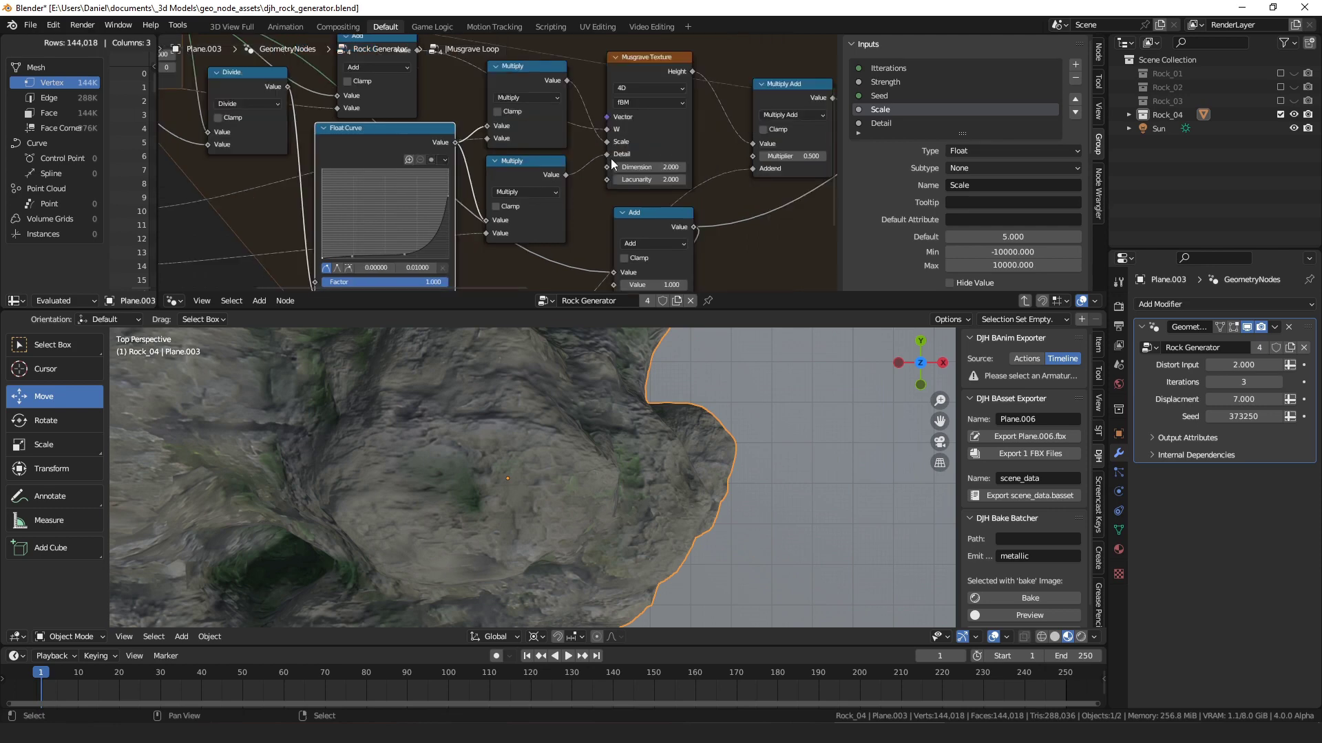
{"action": "scroll", "coordinate": [629, 143], "scroll_direction": "down", "scroll_amount": 2}
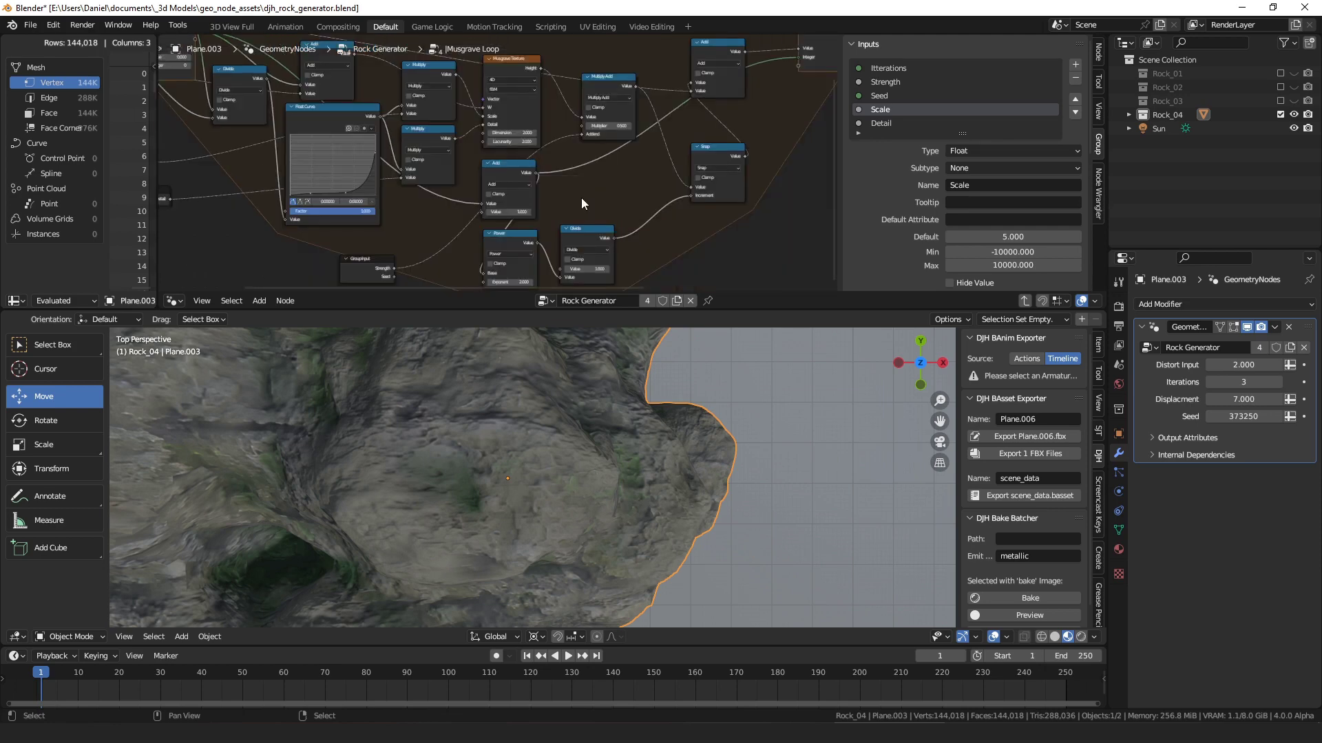
- Examine how the Power and Divide nodes feed the Snap node's increment, and how the Snap node links onward
{"action": "middle_click_drag", "start_coordinate": [581, 196], "coordinate": [496, 172]}
{"action": "left_click_drag", "start_coordinate": [448, 223], "coordinate": [446, 221]}
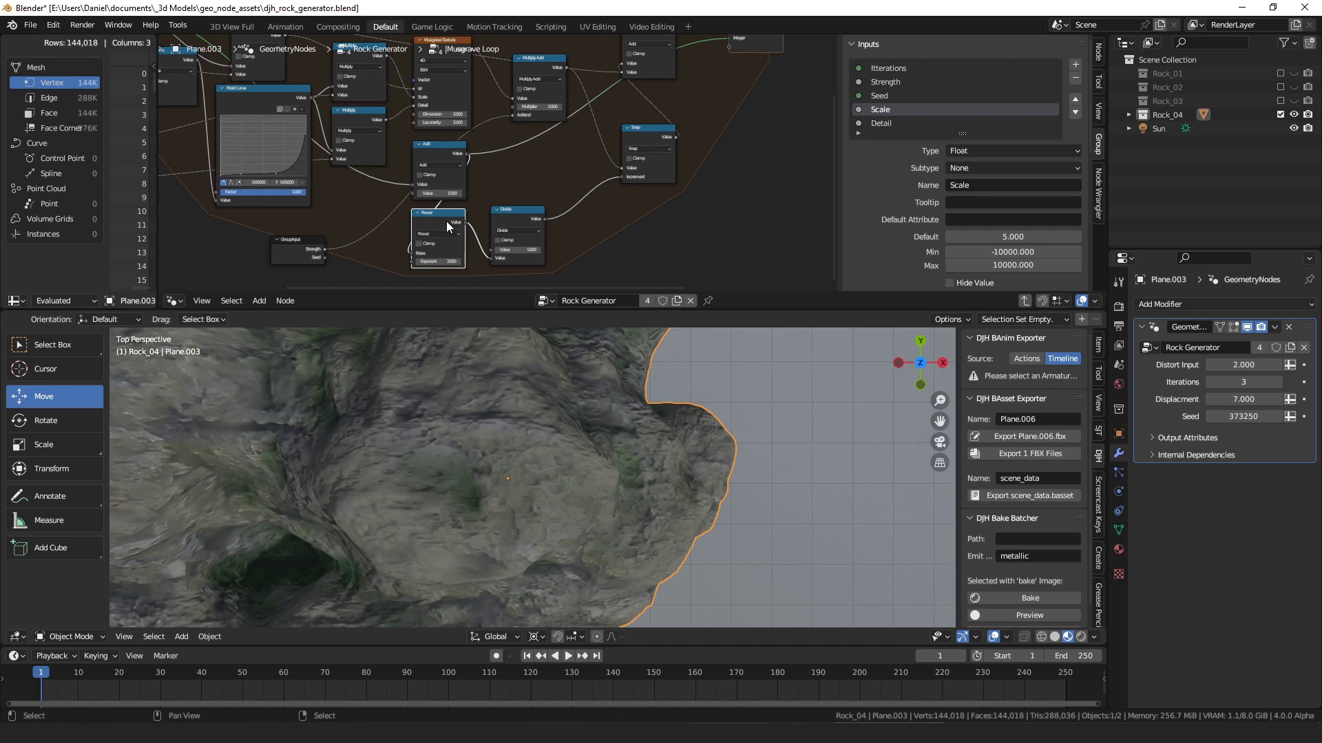
{"action": "middle_click_drag", "start_coordinate": [446, 221], "coordinate": [424, 192]}
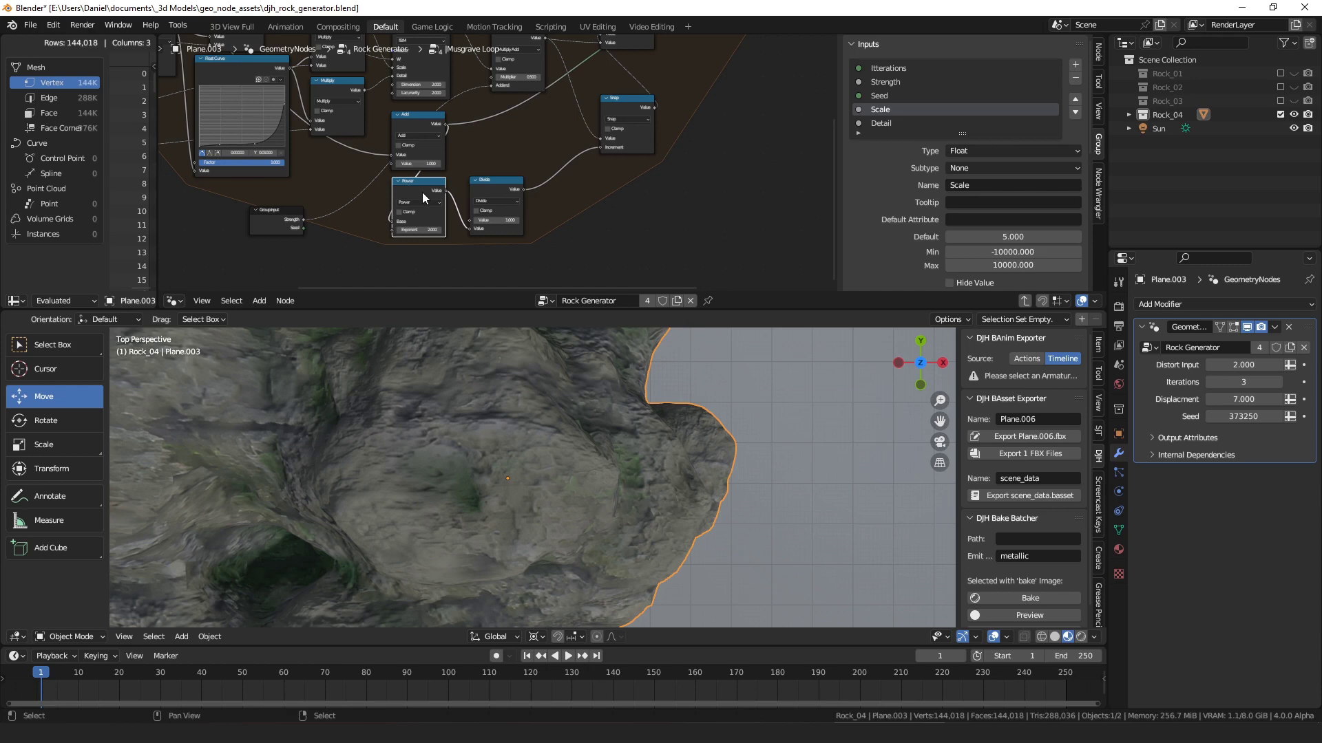
{"action": "middle_click_drag", "start_coordinate": [423, 192], "coordinate": [414, 219]}
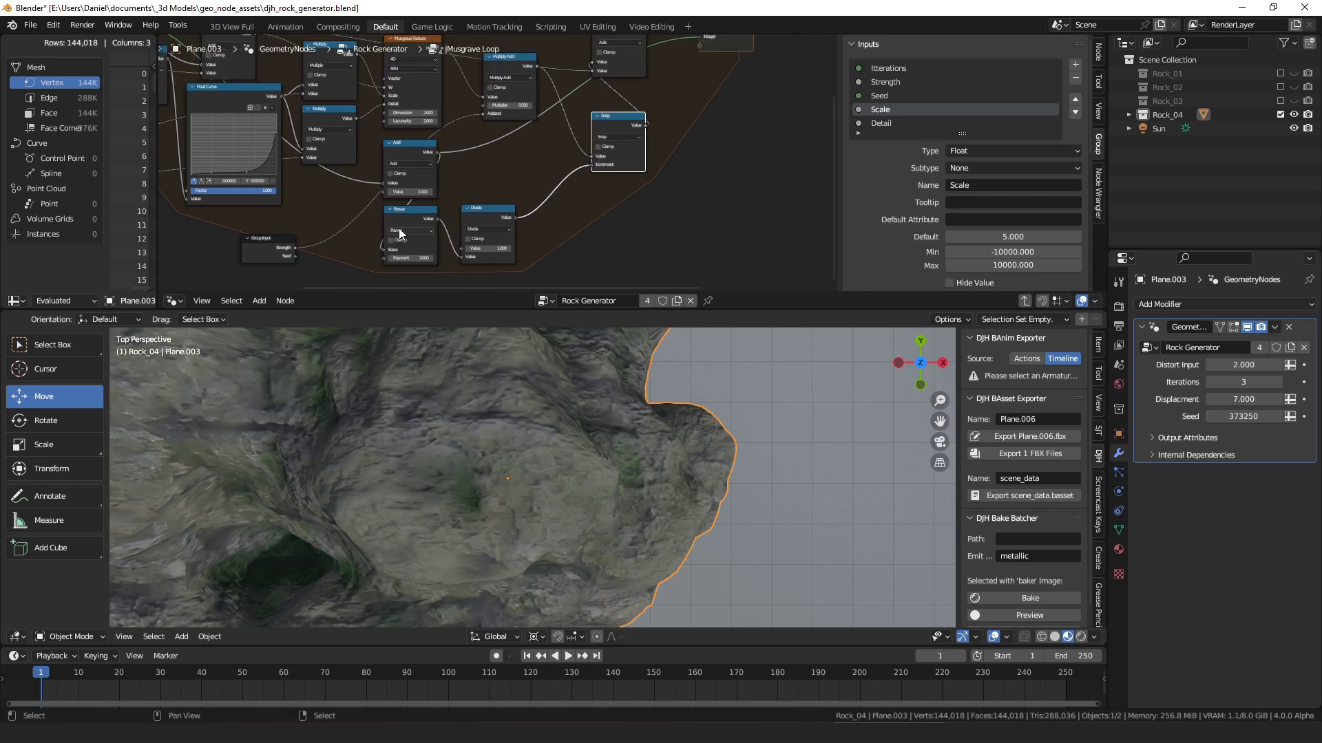
{"action": "middle_click_drag", "start_coordinate": [627, 161], "coordinate": [547, 196]}
{"action": "left_click_drag", "start_coordinate": [538, 160], "coordinate": [540, 155]}
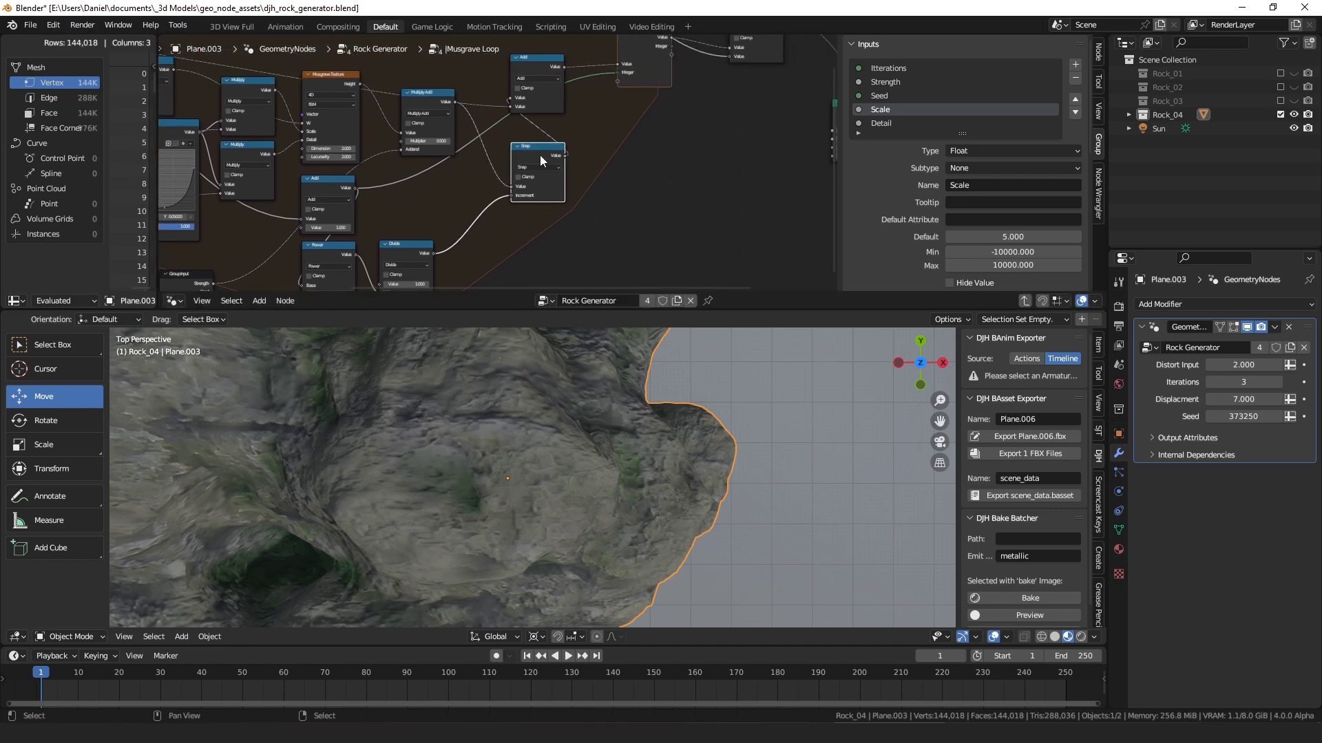
{"action": "middle_click_drag", "start_coordinate": [539, 155], "coordinate": [530, 172]}
{"action": "left_click_drag", "start_coordinate": [543, 167], "coordinate": [543, 160]}
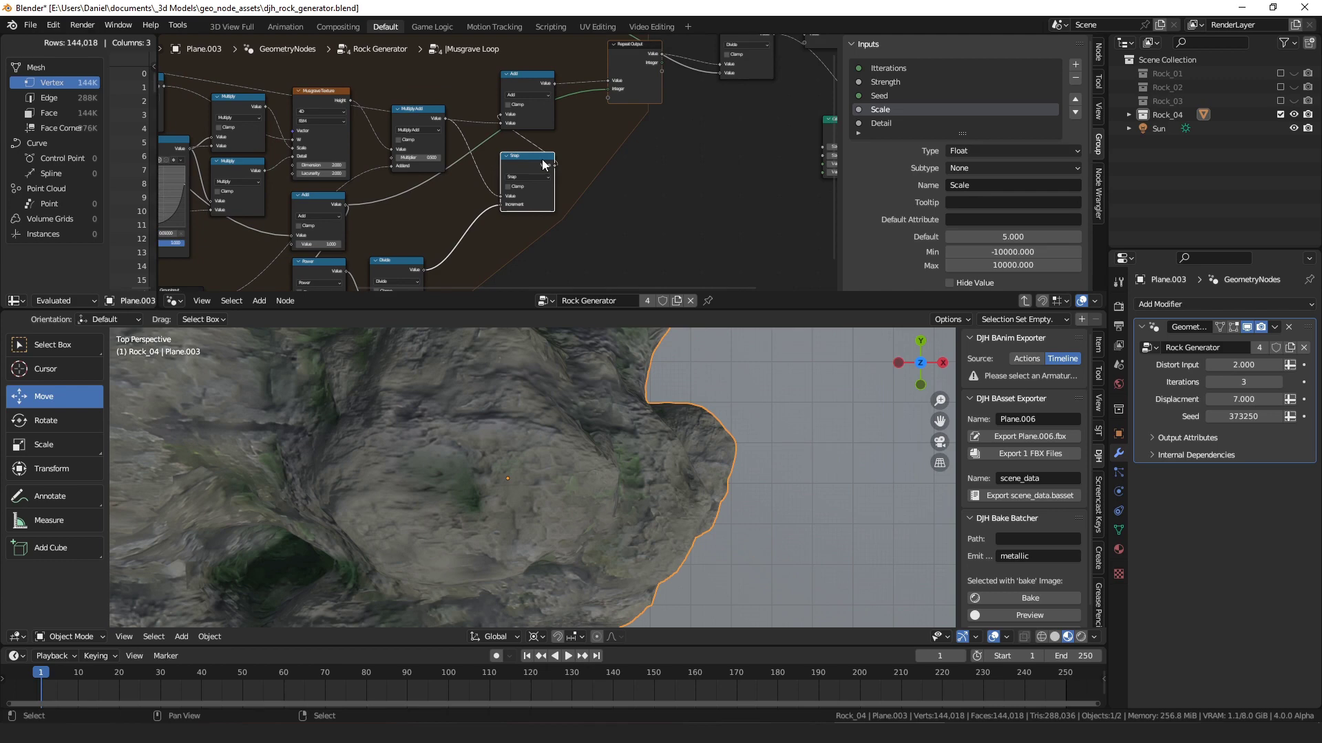
{"action": "middle_click_drag", "start_coordinate": [544, 164], "coordinate": [527, 204]}
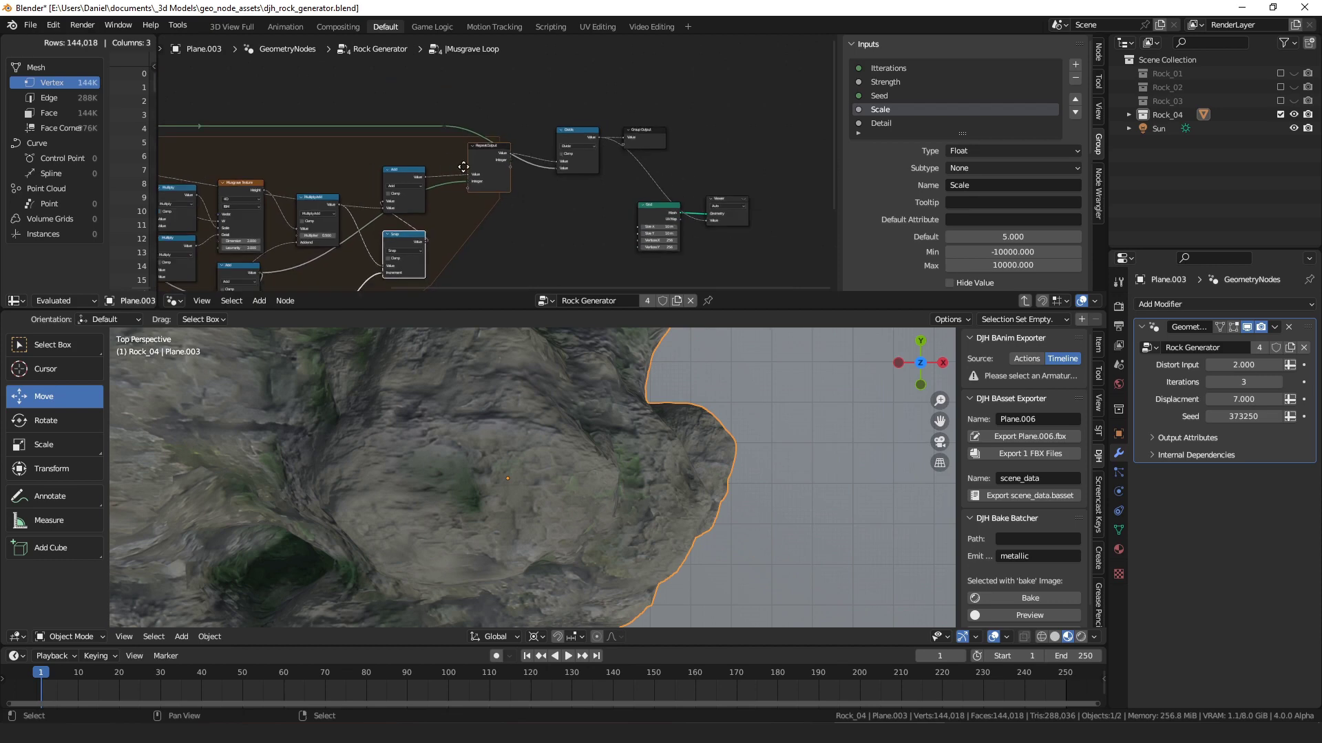
- Examine the math node between Repeat Output and Group Output in the Musgrave Loop group
{"action": "scroll", "coordinate": [394, 155], "scroll_direction": "down", "scroll_amount": 2}
{"action": "left_click_drag", "start_coordinate": [552, 133], "coordinate": [539, 133]}
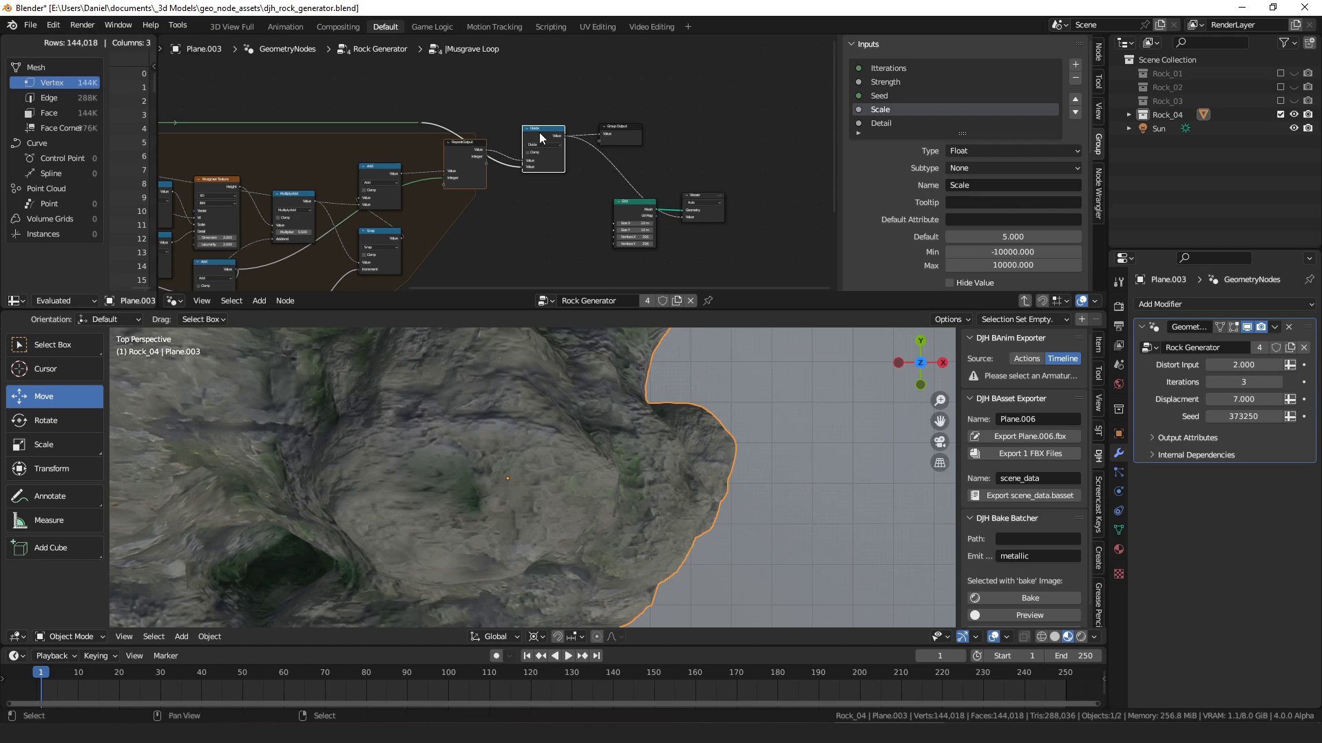
{"action": "middle_click_drag", "start_coordinate": [539, 133], "coordinate": [417, 109]}
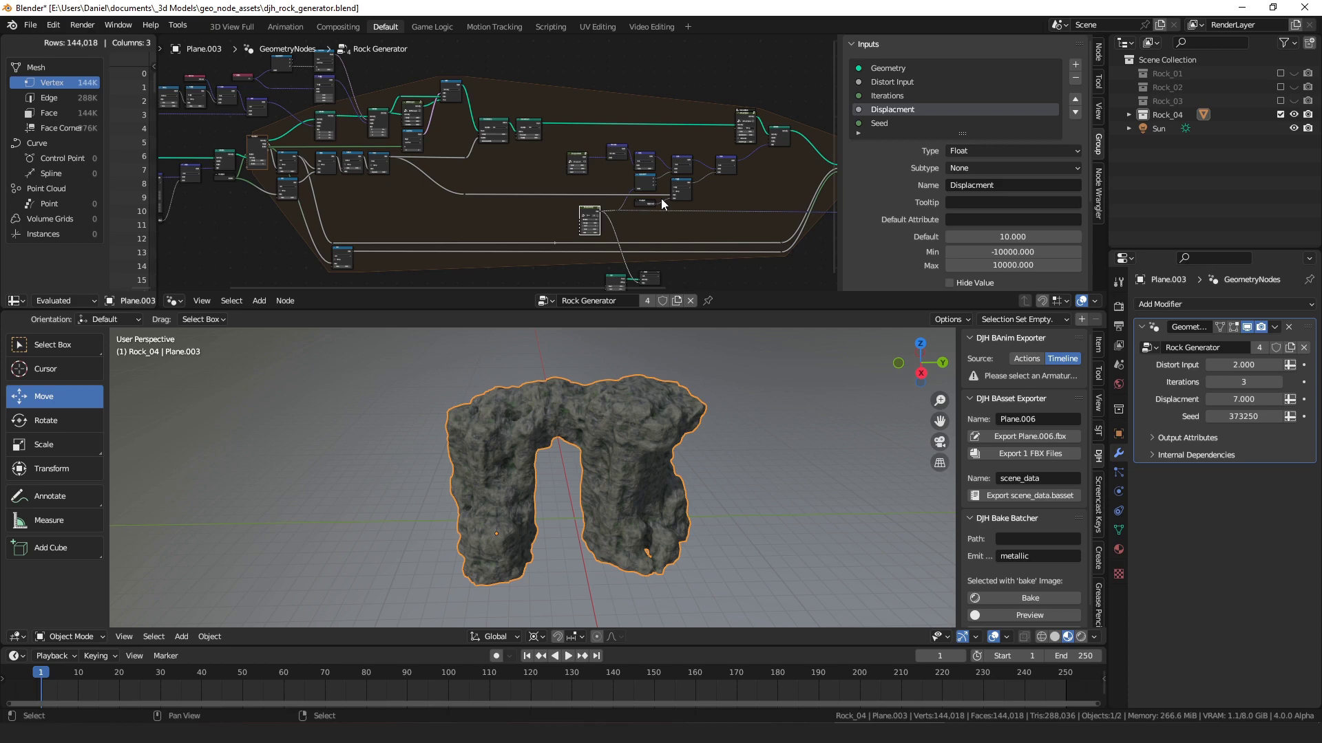
- Review the whole Rock Generator tree, preview the raw Group Input geometry and view the base arch from several angles
{"action": "scroll", "coordinate": [661, 199], "scroll_direction": "up", "scroll_amount": 4}
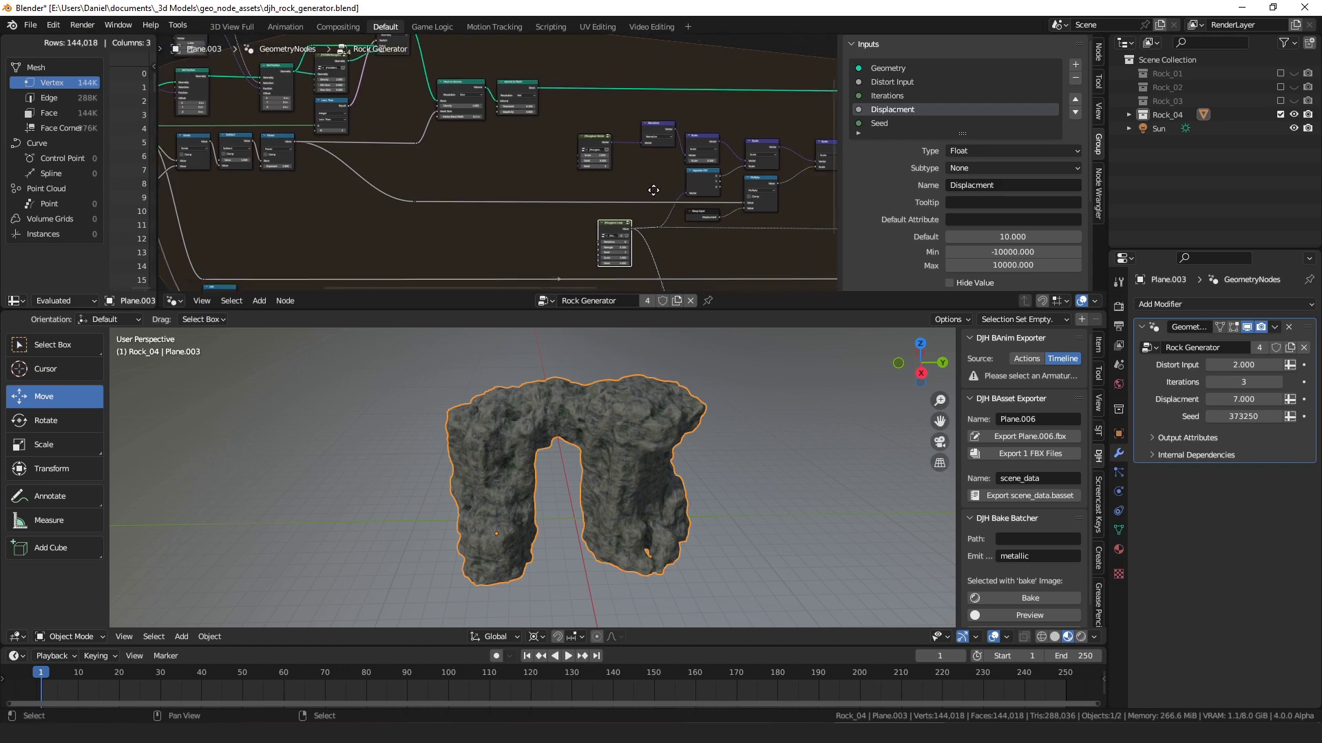
{"action": "scroll", "coordinate": [597, 175], "scroll_direction": "down", "scroll_amount": 4}
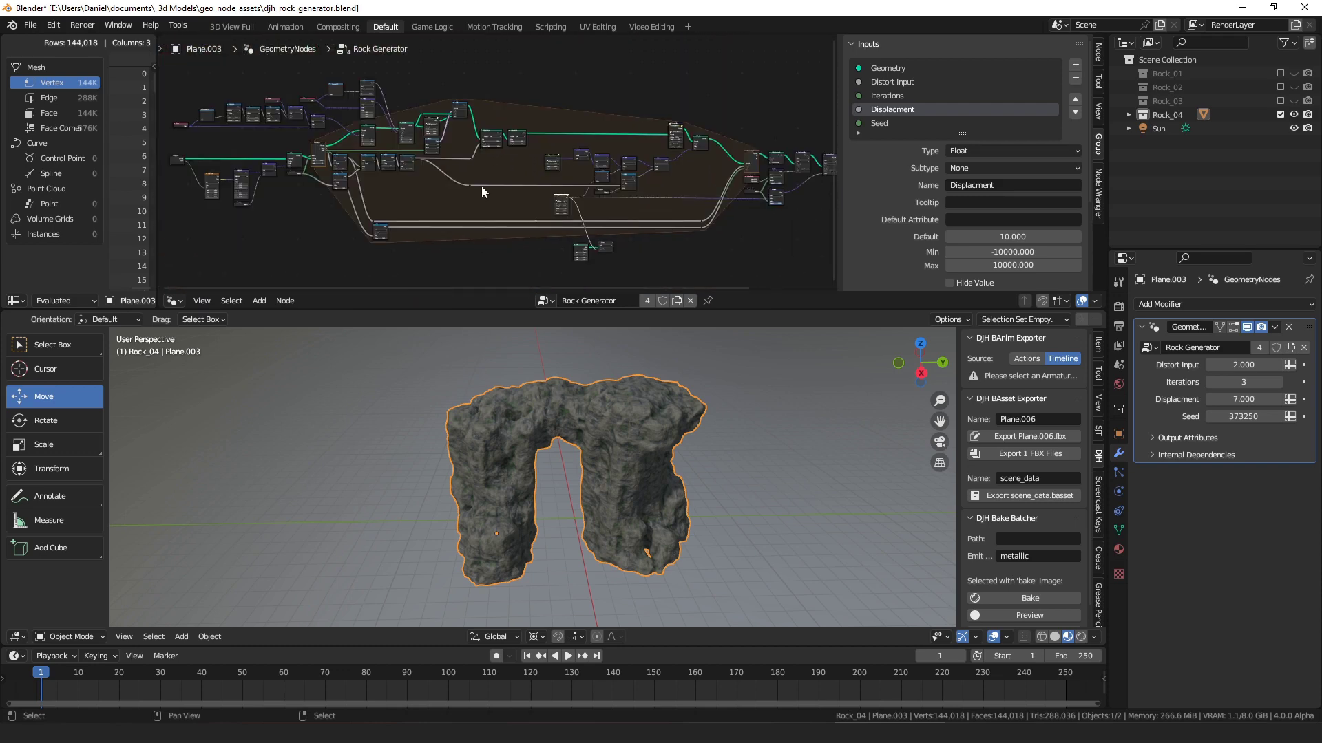
{"action": "scroll", "coordinate": [481, 187], "scroll_direction": "up", "scroll_amount": 2}
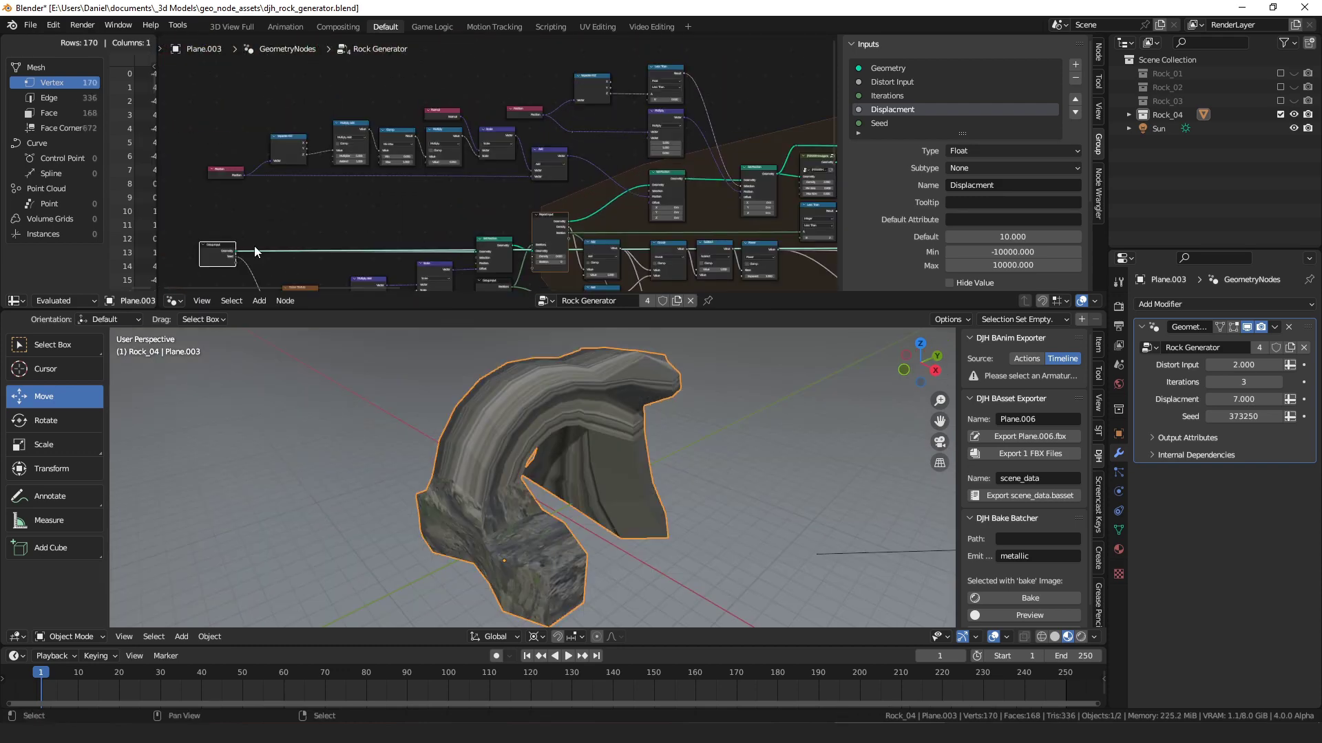
{"action": "middle_click_drag", "start_coordinate": [321, 245], "coordinate": [332, 175]}
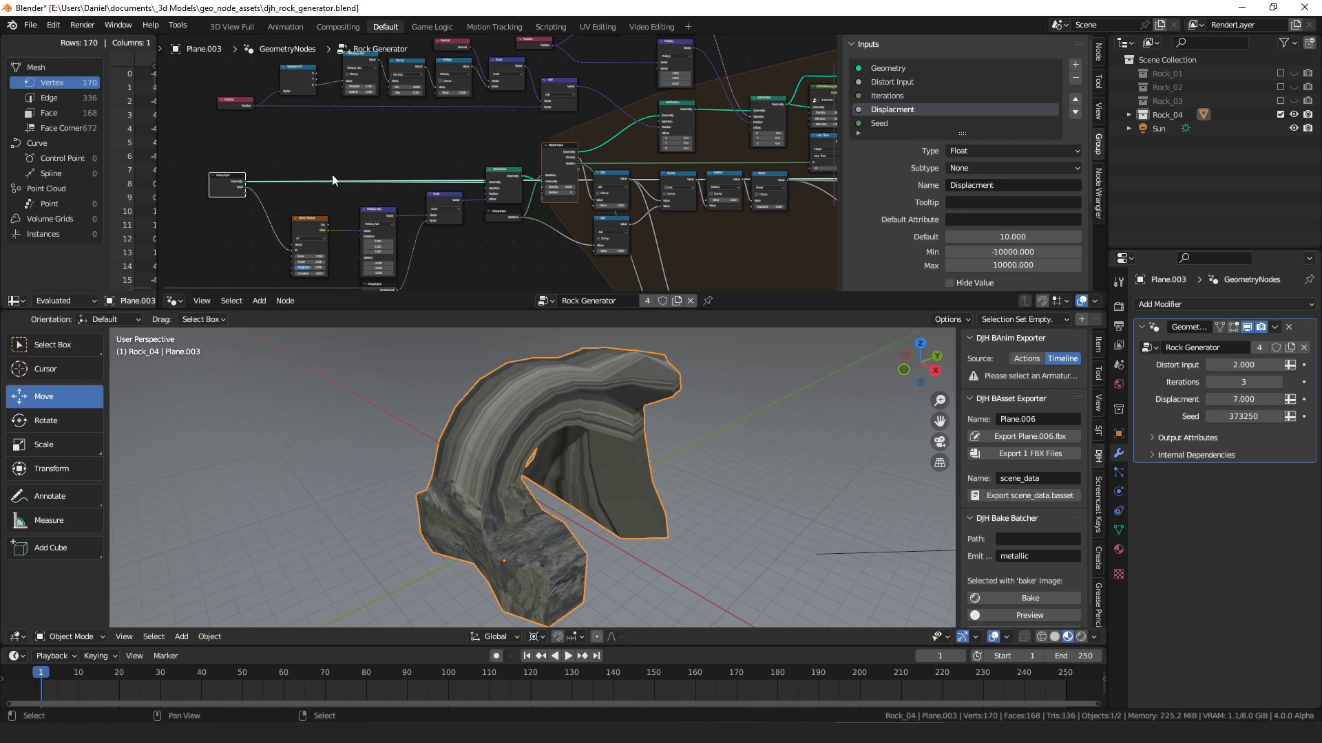
{"action": "middle_click_drag", "start_coordinate": [605, 387], "coordinate": [523, 399]}
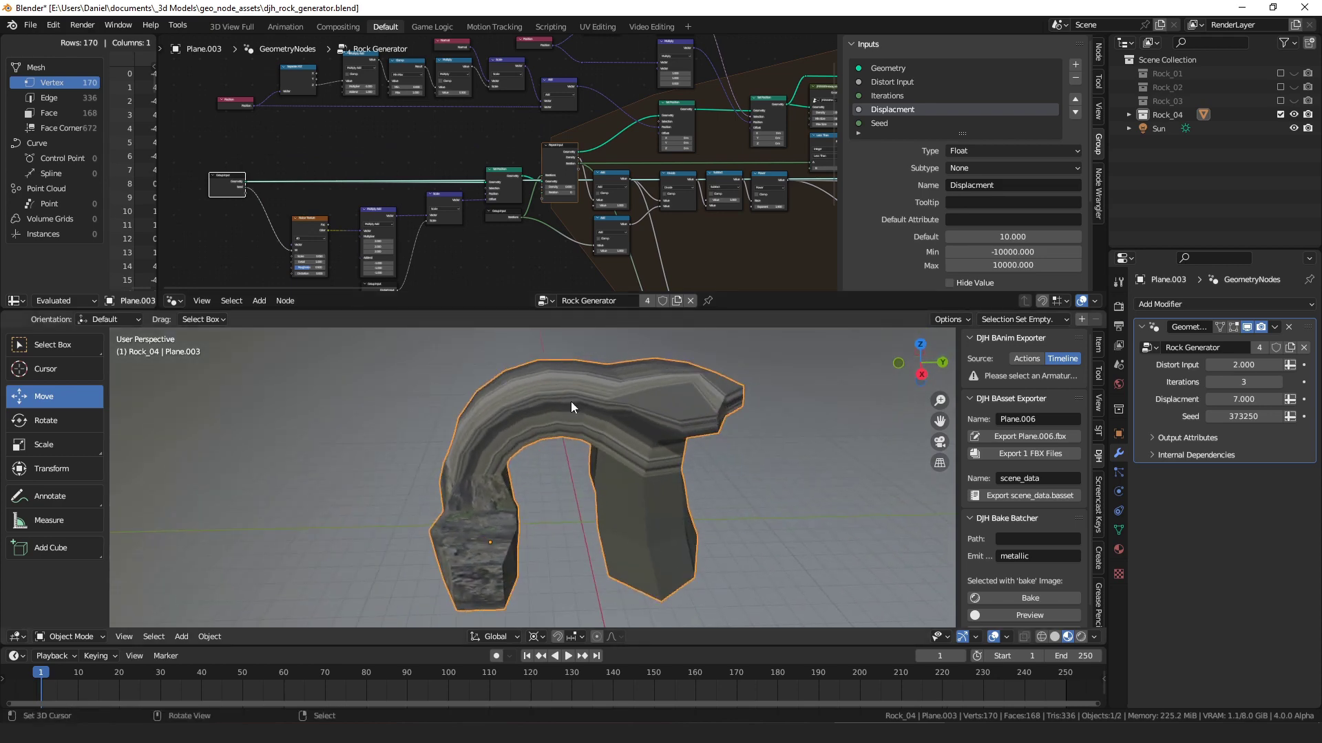
{"action": "middle_click_drag", "start_coordinate": [571, 402], "coordinate": [534, 402]}
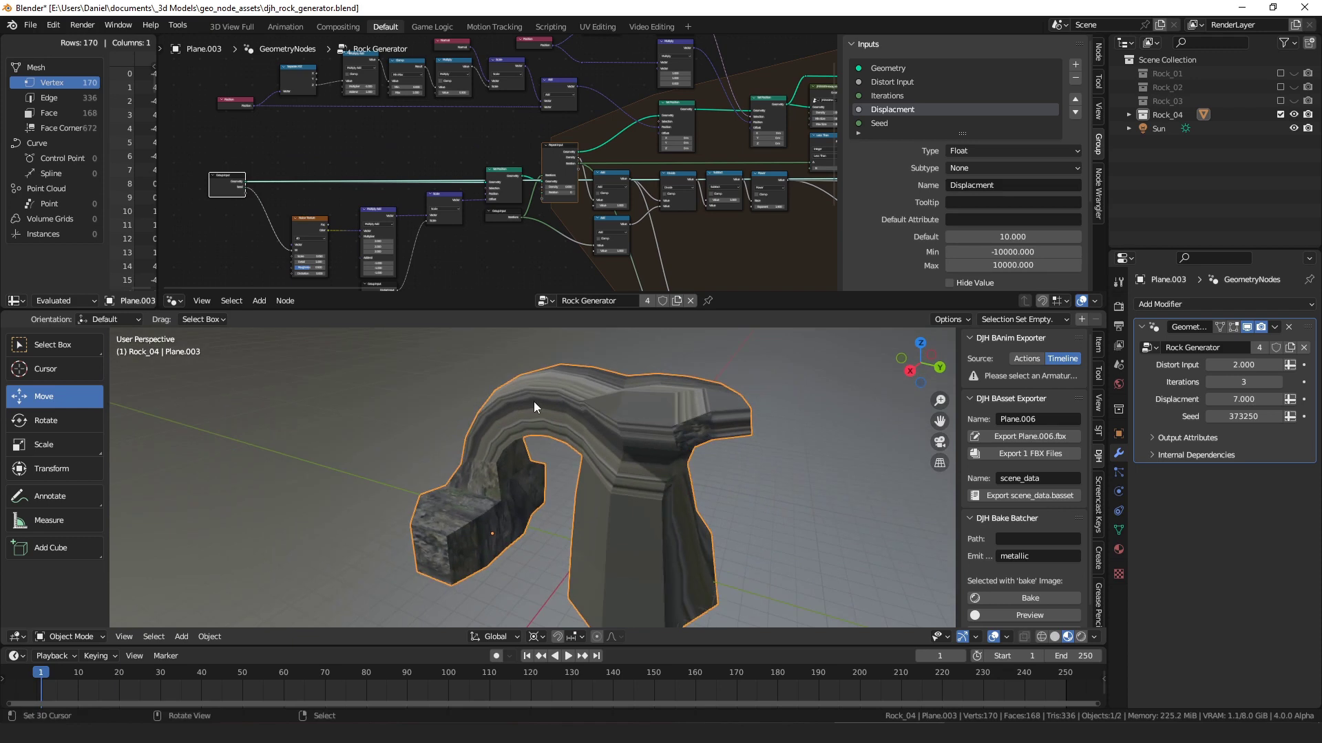
- Preview the geometry of the Set Position node that precedes the repeat zone, and bring its offset nodes into view
{"action": "middle_click_drag", "start_coordinate": [505, 172], "coordinate": [437, 175]}
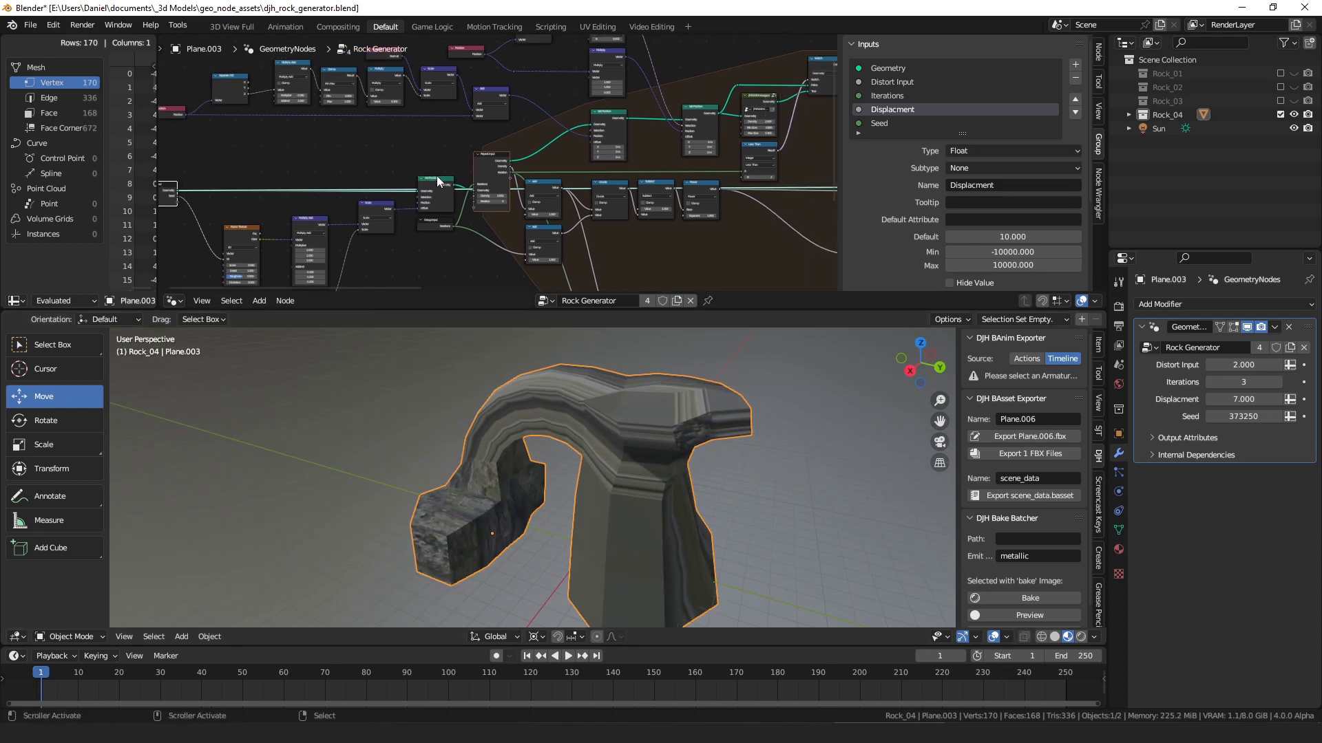
{"action": "scroll", "coordinate": [436, 176], "scroll_direction": "up", "scroll_amount": 3}
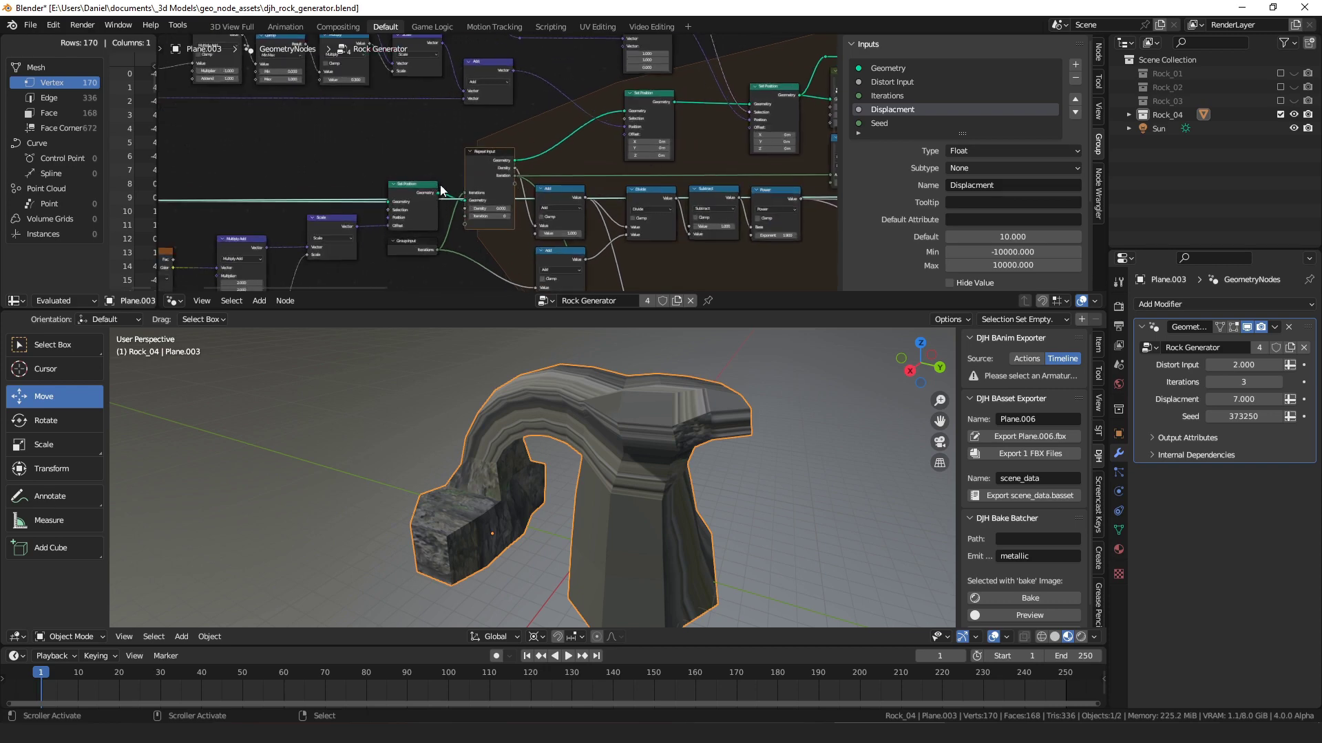
{"action": "left_click_drag", "start_coordinate": [441, 161], "coordinate": [440, 159]}
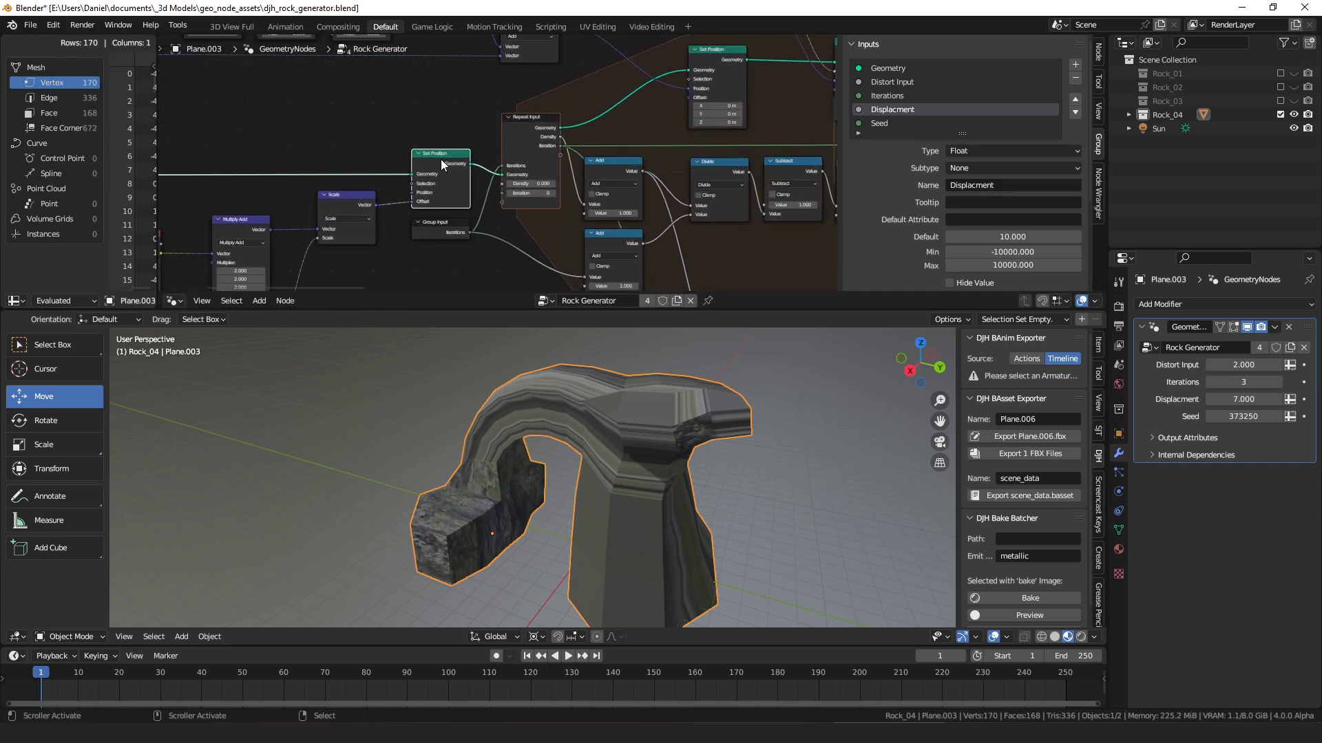
{"action": "left_click_drag", "start_coordinate": [446, 158], "coordinate": [445, 162]}
{"action": "left_click", "coordinate": [445, 162], "text": "alt+shift"}
{"action": "scroll", "coordinate": [445, 162], "scroll_direction": "down", "scroll_amount": 4}
{"action": "middle_click_drag", "start_coordinate": [378, 195], "coordinate": [525, 134]}
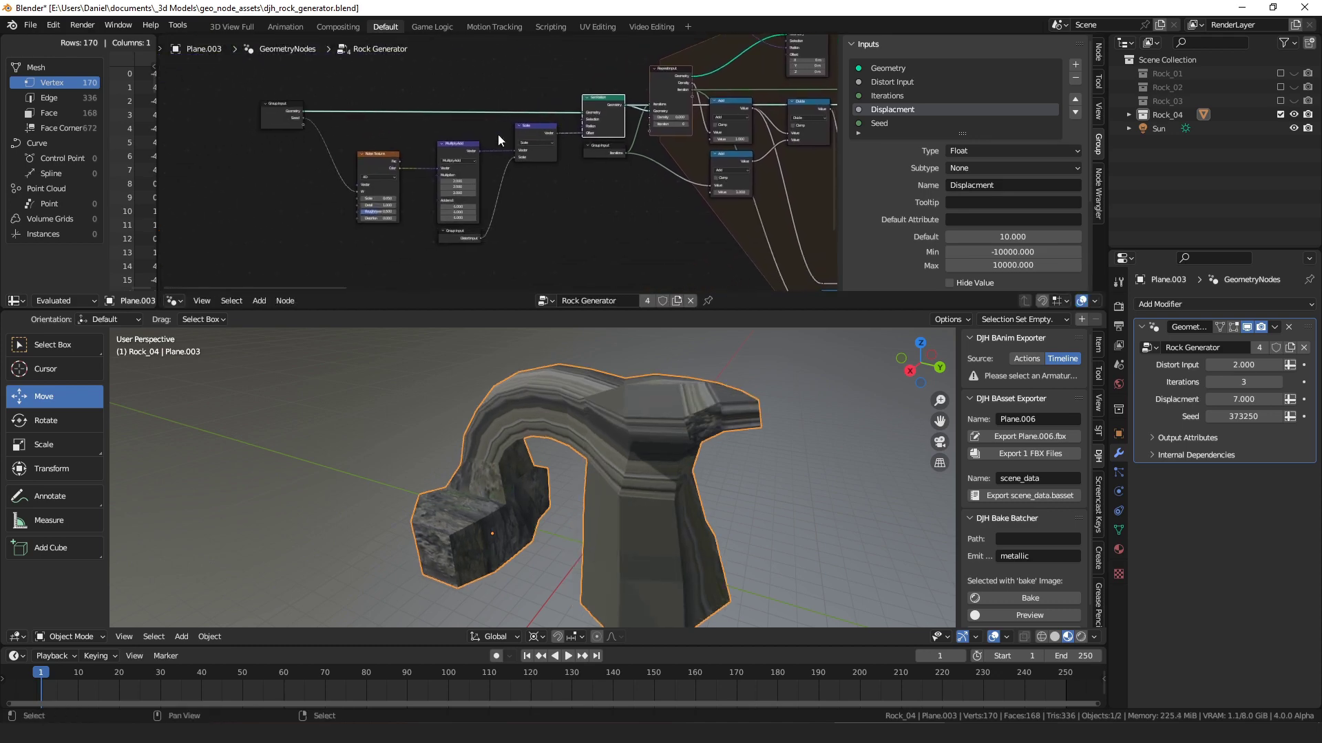
- Examine the Noise Texture, Multiply Add and Scale nodes and the Distort Input value that drive the Set Position offset
{"action": "scroll", "coordinate": [348, 180], "scroll_direction": "up", "scroll_amount": 4}
{"action": "left_click_drag", "start_coordinate": [337, 156], "coordinate": [338, 154]}
{"action": "middle_click_drag", "start_coordinate": [308, 194], "coordinate": [429, 175]}
{"action": "scroll", "coordinate": [428, 175], "scroll_direction": "up", "scroll_amount": 4}
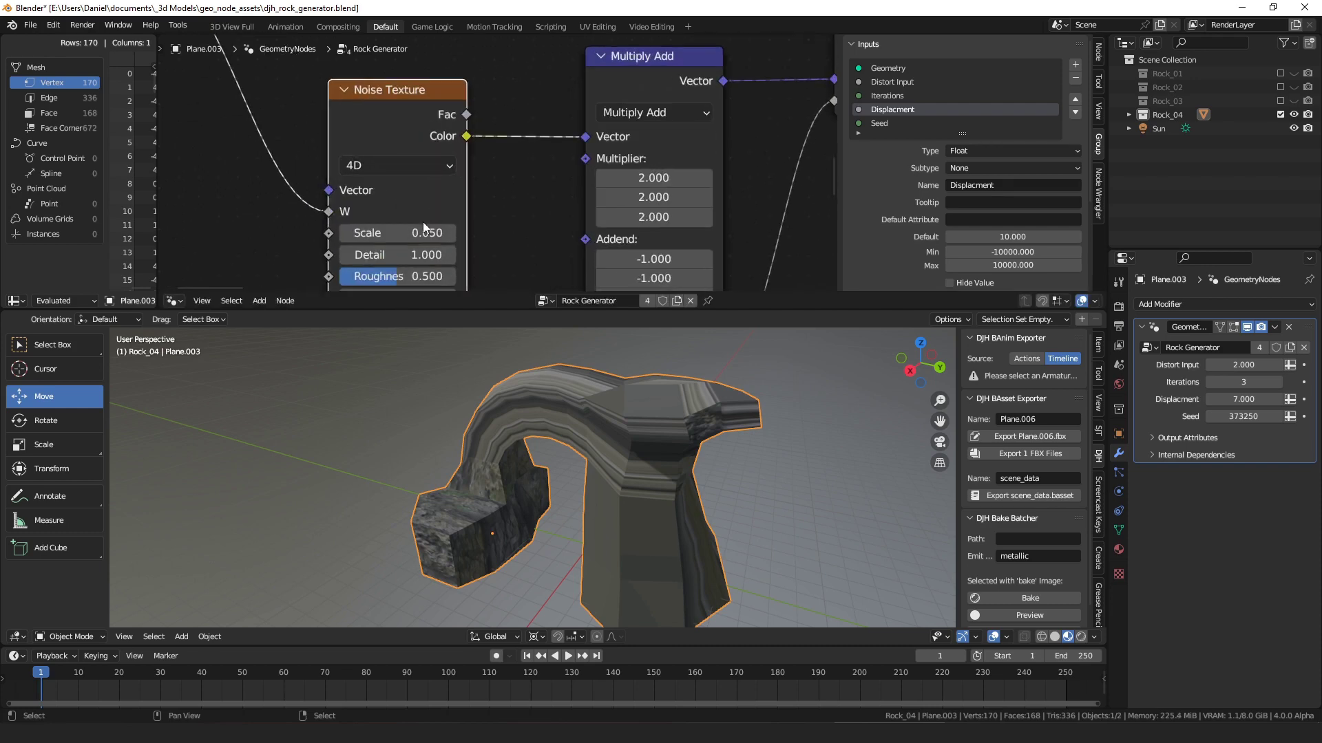
{"action": "scroll", "coordinate": [518, 197], "scroll_direction": "down", "scroll_amount": 3}
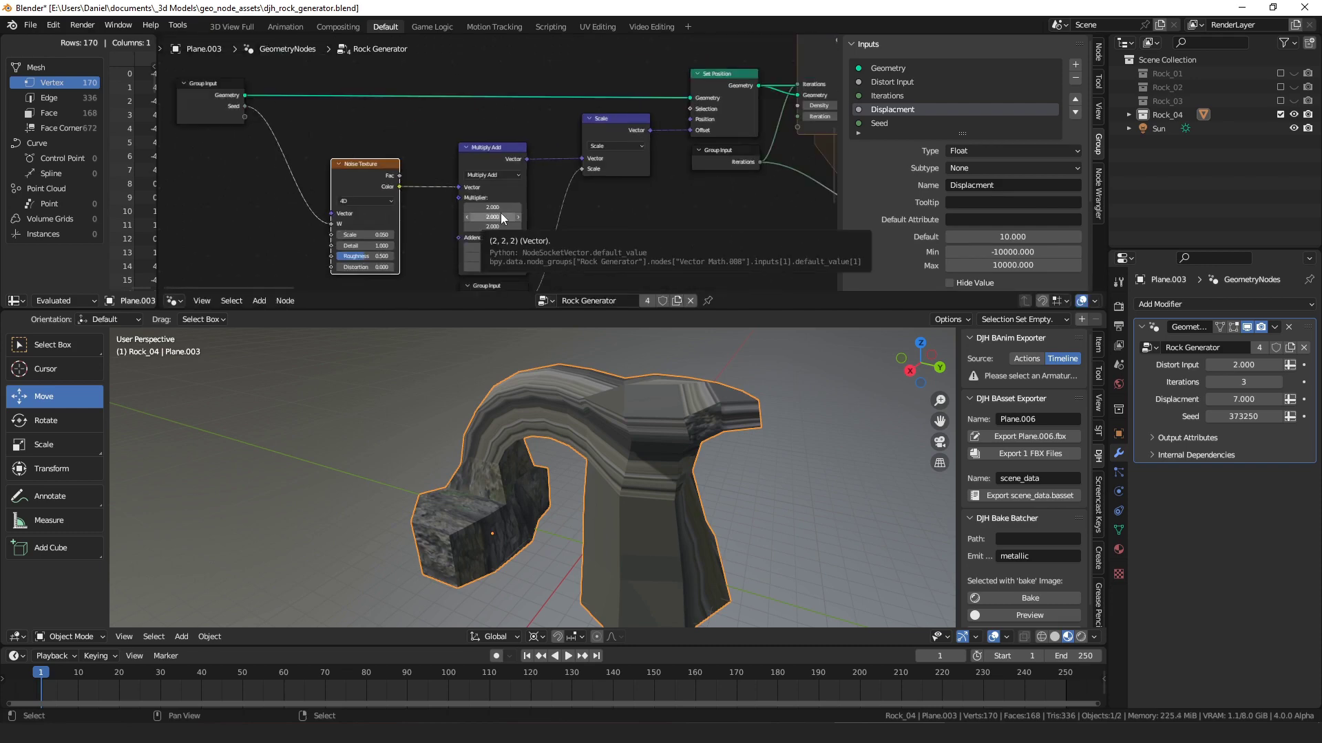
{"action": "middle_click_drag", "start_coordinate": [622, 176], "coordinate": [578, 129]}
{"action": "left_click", "coordinate": [477, 241]}
{"action": "mouse_move", "coordinate": [1235, 364]}
{"action": "left_mouse_down"}
{"action": "mouse_move", "coordinate": [1277, 364]}
{"action": "mouse_move", "coordinate": [1234, 365]}
{"action": "left_mouse_up"}
- Set the Rock Generator modifier's Iterations to 1 and bring the start of the repeat zone into view
{"action": "scroll", "coordinate": [607, 231], "scroll_direction": "down", "scroll_amount": 6}
{"action": "middle_click_drag", "start_coordinate": [743, 184], "coordinate": [526, 237]}
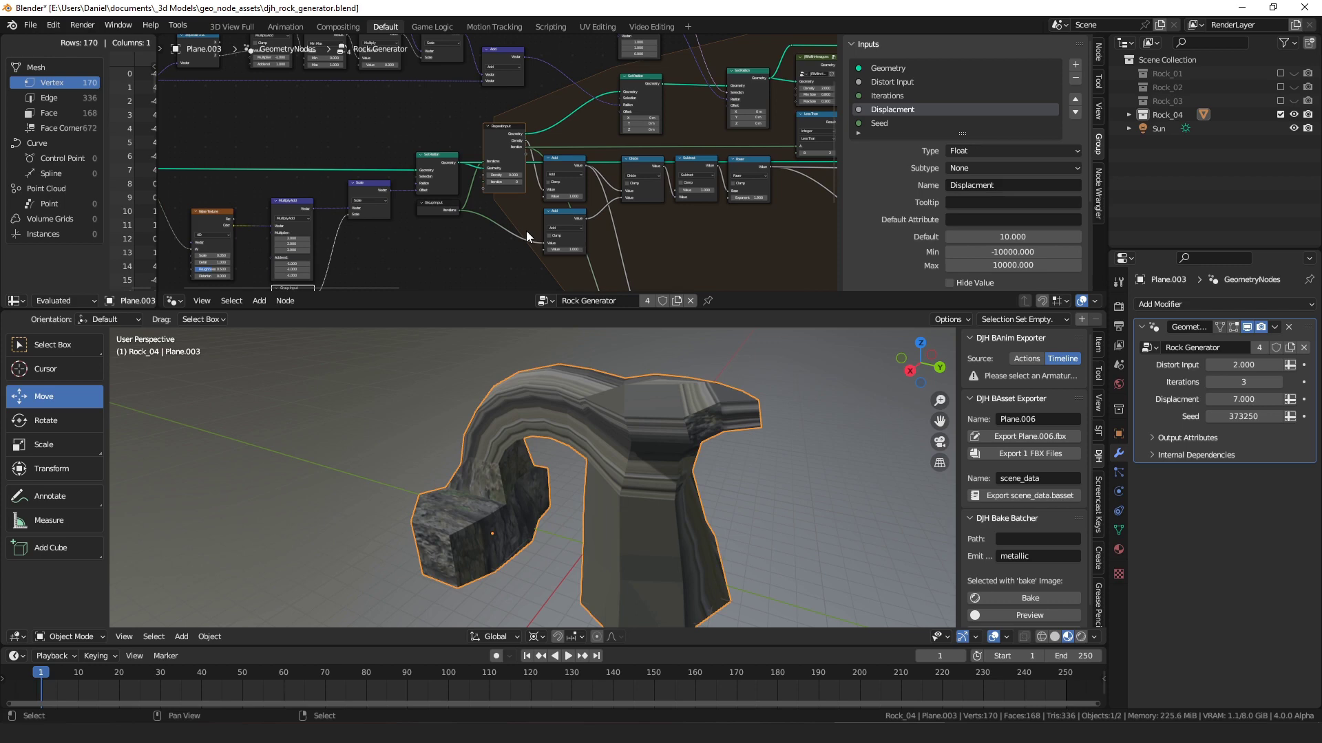
{"action": "middle_click_drag", "start_coordinate": [526, 230], "coordinate": [482, 252]}
{"action": "scroll", "coordinate": [402, 197], "scroll_direction": "down", "scroll_amount": 1}
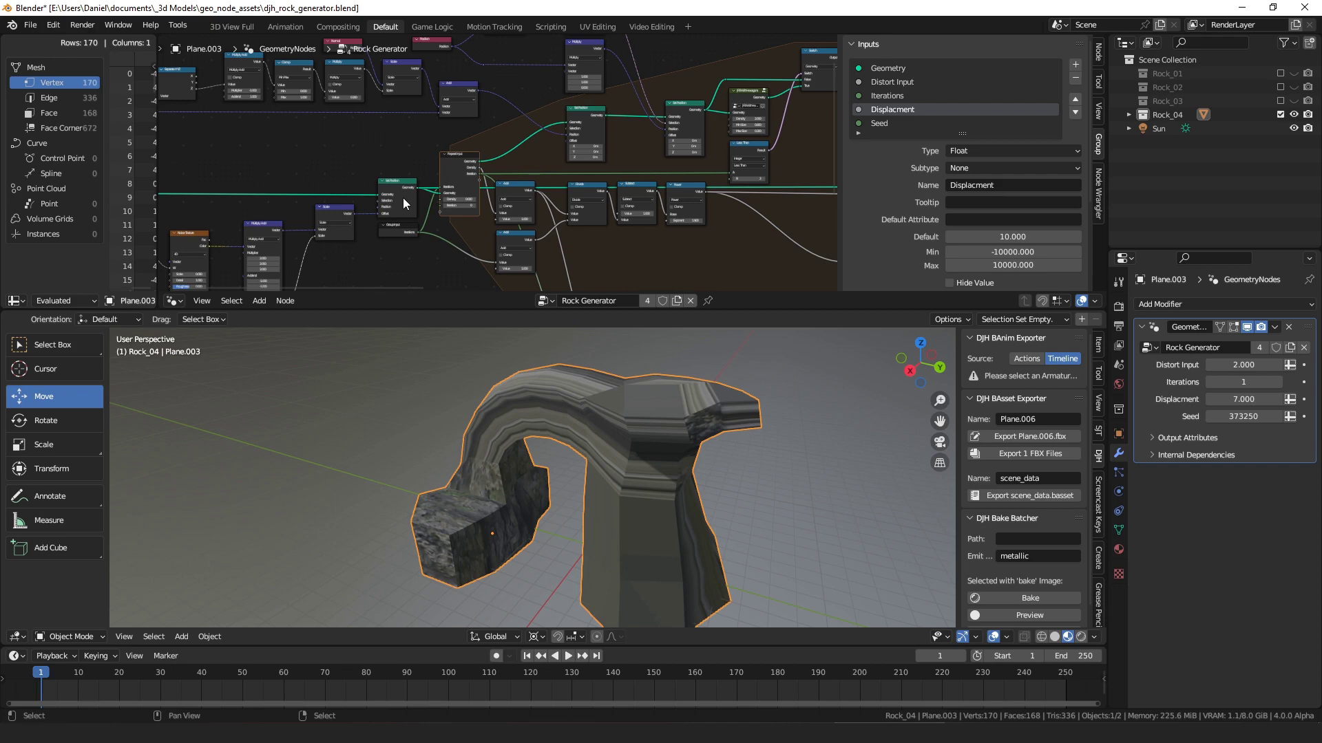
- Link the first Set Position node inside the repeat zone to a Viewer node
{"action": "scroll", "coordinate": [523, 158], "scroll_direction": "up", "scroll_amount": 2}
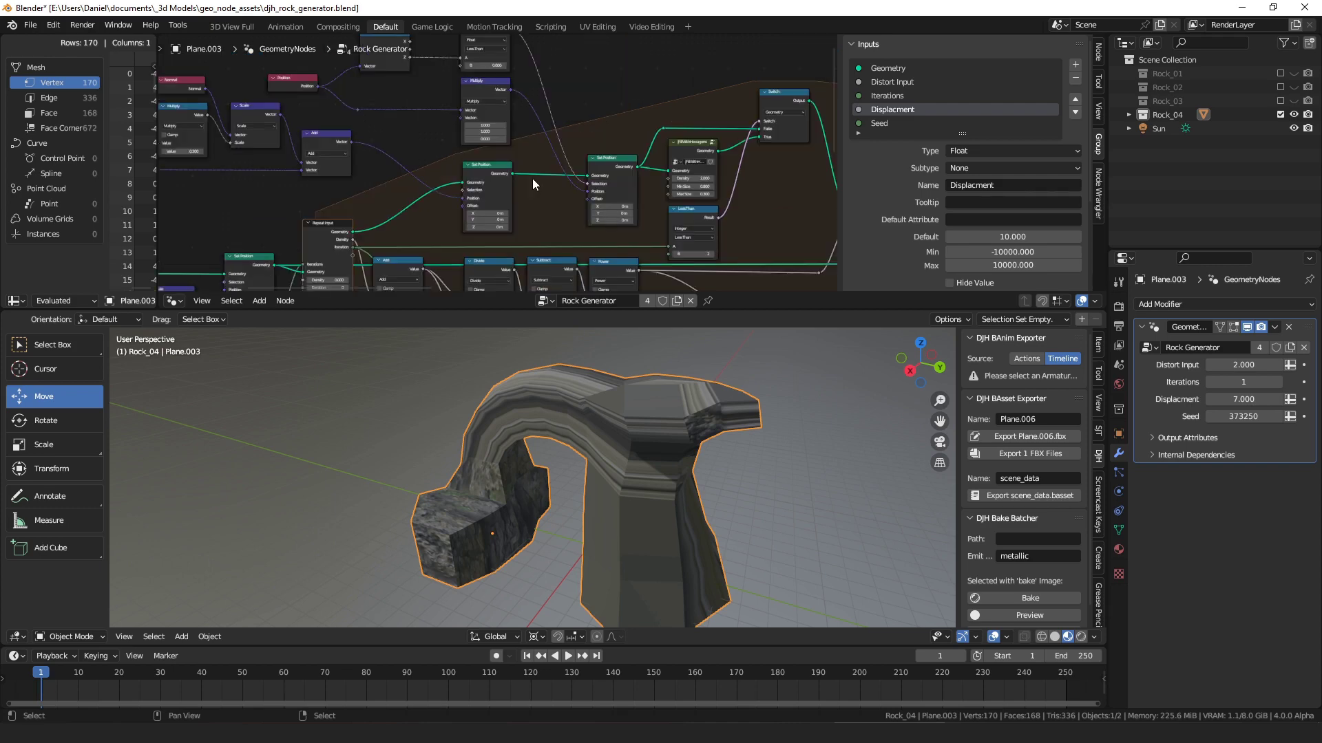
{"action": "left_click", "coordinate": [531, 179], "text": "ctrl+shift"}
{"action": "scroll", "coordinate": [599, 58], "scroll_direction": "up", "scroll_amount": 1}
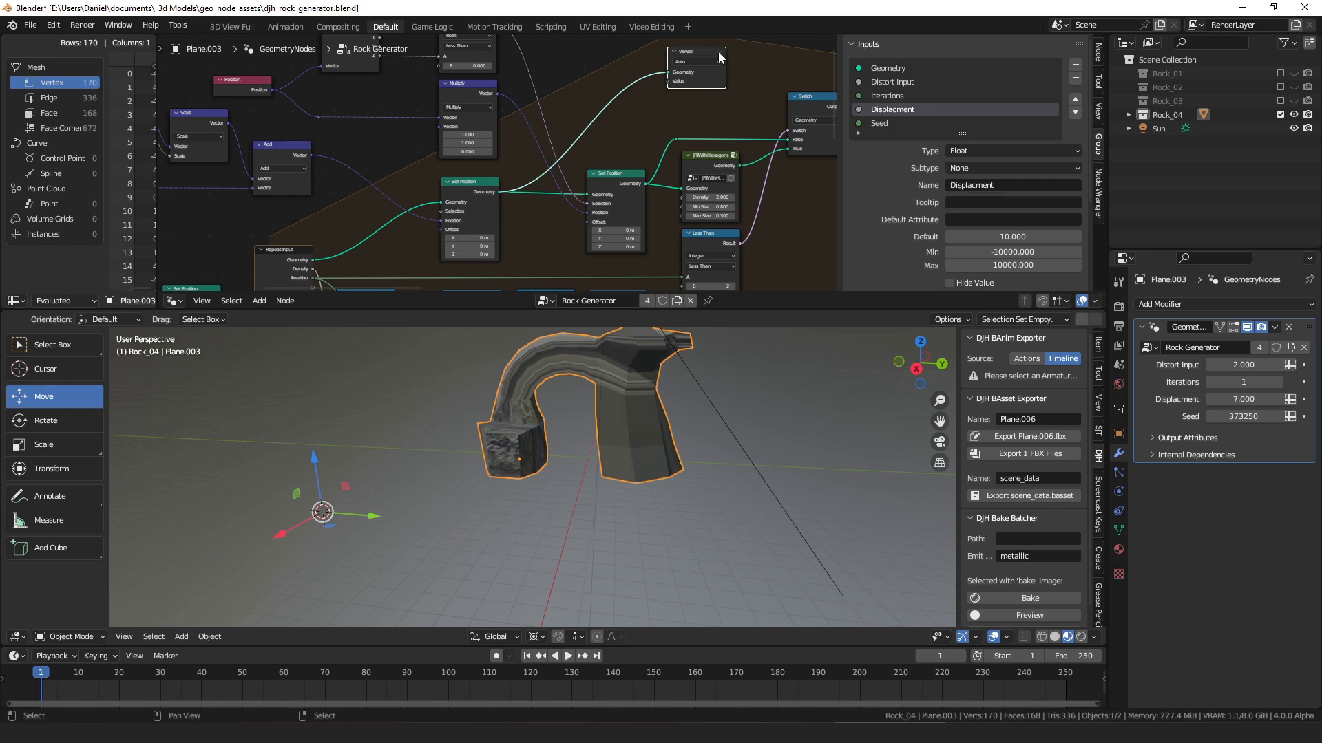
{"action": "scroll", "coordinate": [524, 212], "scroll_direction": "up", "scroll_amount": 1}
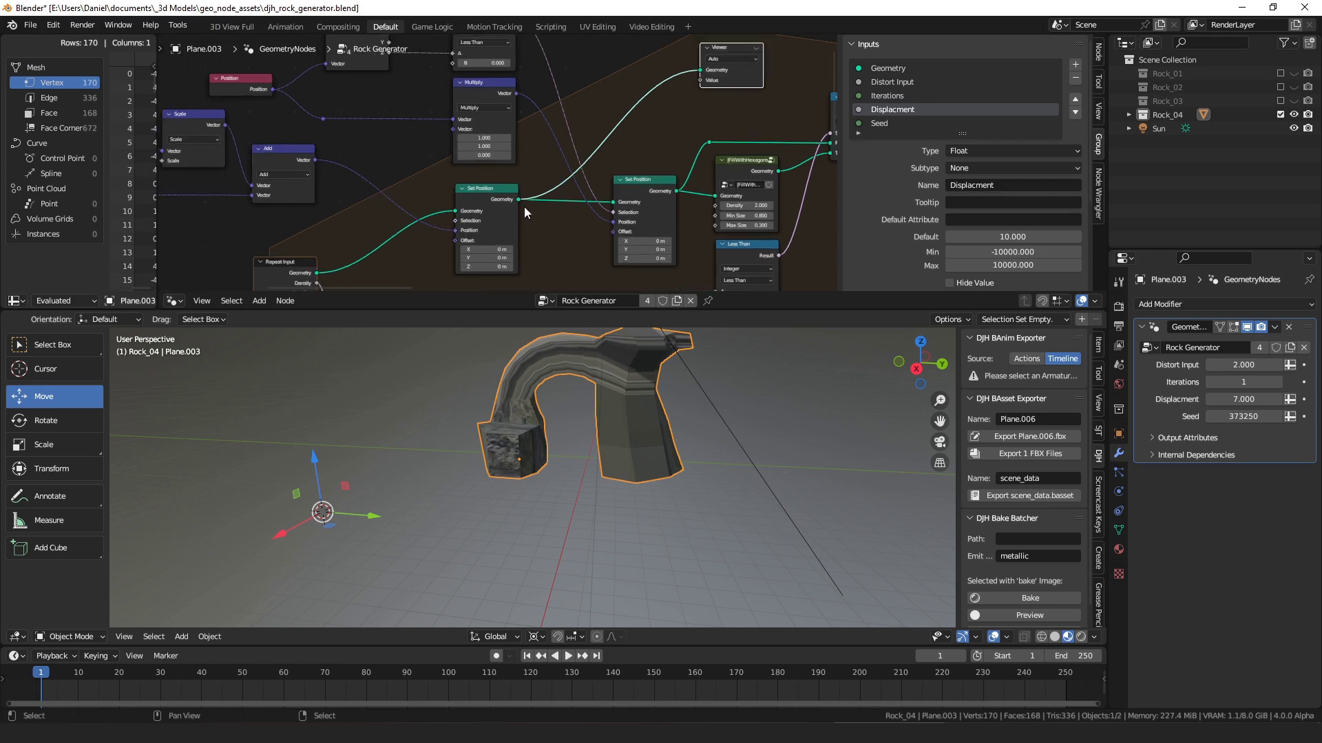
- Link the value upstream of the Multiply node to the Viewer's Value input and activate the Viewer to display it on the arch
{"action": "middle_click_drag", "start_coordinate": [390, 188], "coordinate": [545, 196]}
{"action": "left_click_drag", "start_coordinate": [644, 199], "coordinate": [638, 196]}
{"action": "middle_click_drag", "start_coordinate": [538, 186], "coordinate": [631, 179]}
{"action": "middle_click_drag", "start_coordinate": [301, 181], "coordinate": [667, 191]}
{"action": "left_click_drag", "start_coordinate": [444, 151], "coordinate": [440, 146]}
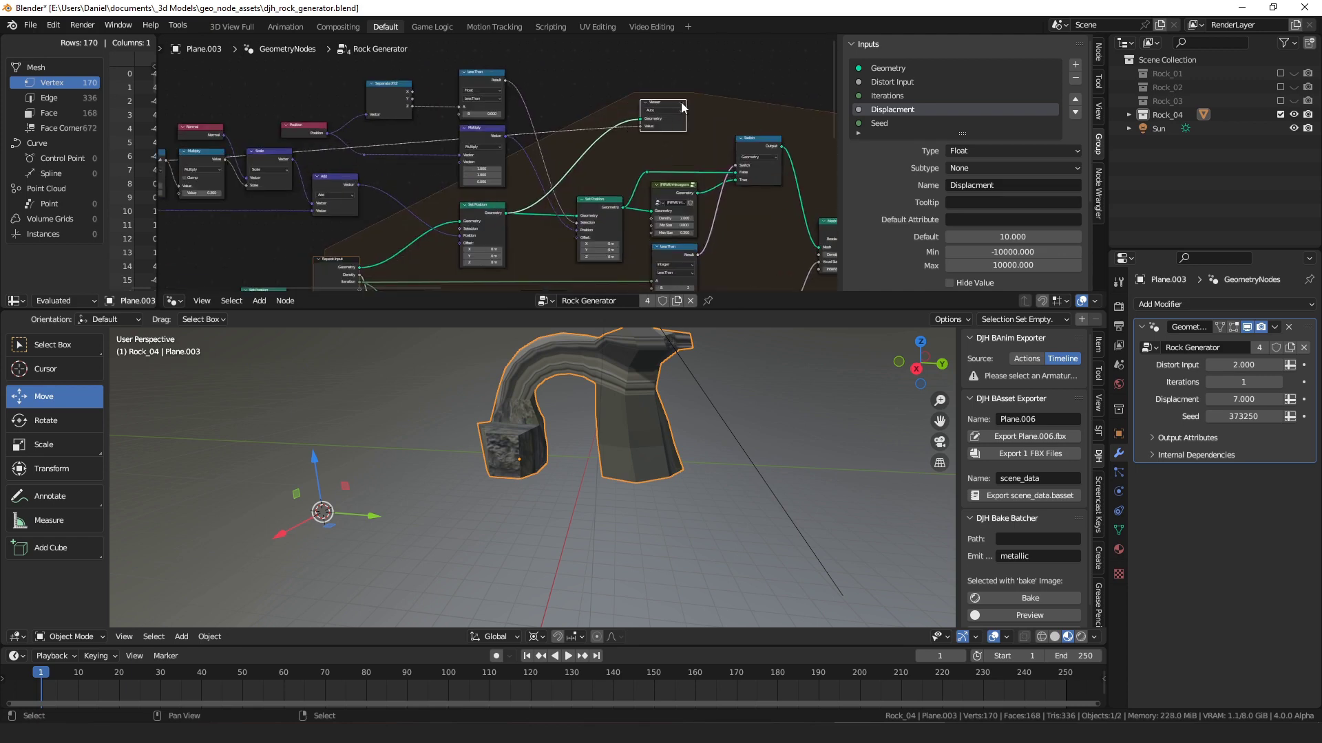
{"action": "left_click", "coordinate": [680, 102]}
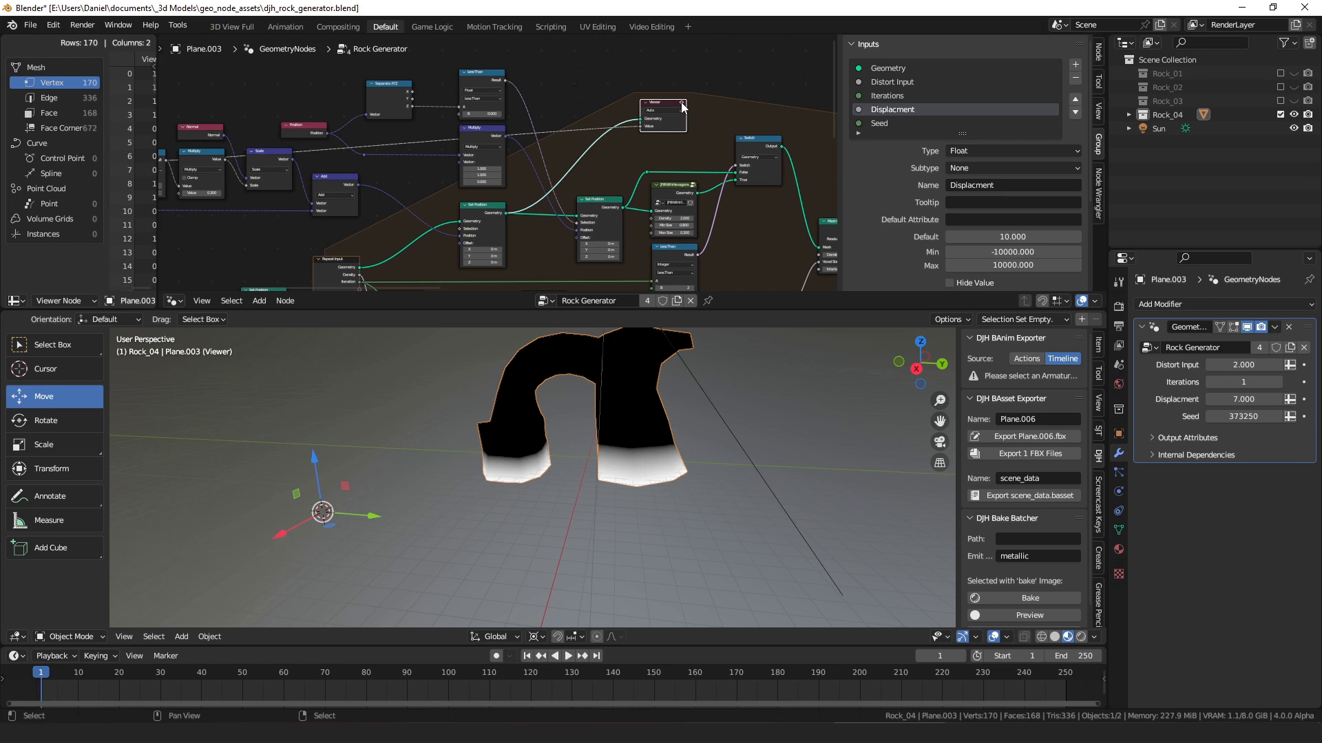
- Inspect the Normal node and link the Scale node's Vector output to the Viewer's Value input
{"action": "middle_click_drag", "start_coordinate": [476, 112], "coordinate": [642, 120]}
{"action": "scroll", "coordinate": [432, 152], "scroll_direction": "up", "scroll_amount": 3}
{"action": "left_click", "coordinate": [351, 129]}
{"action": "middle_click_drag", "start_coordinate": [461, 172], "coordinate": [307, 181]}
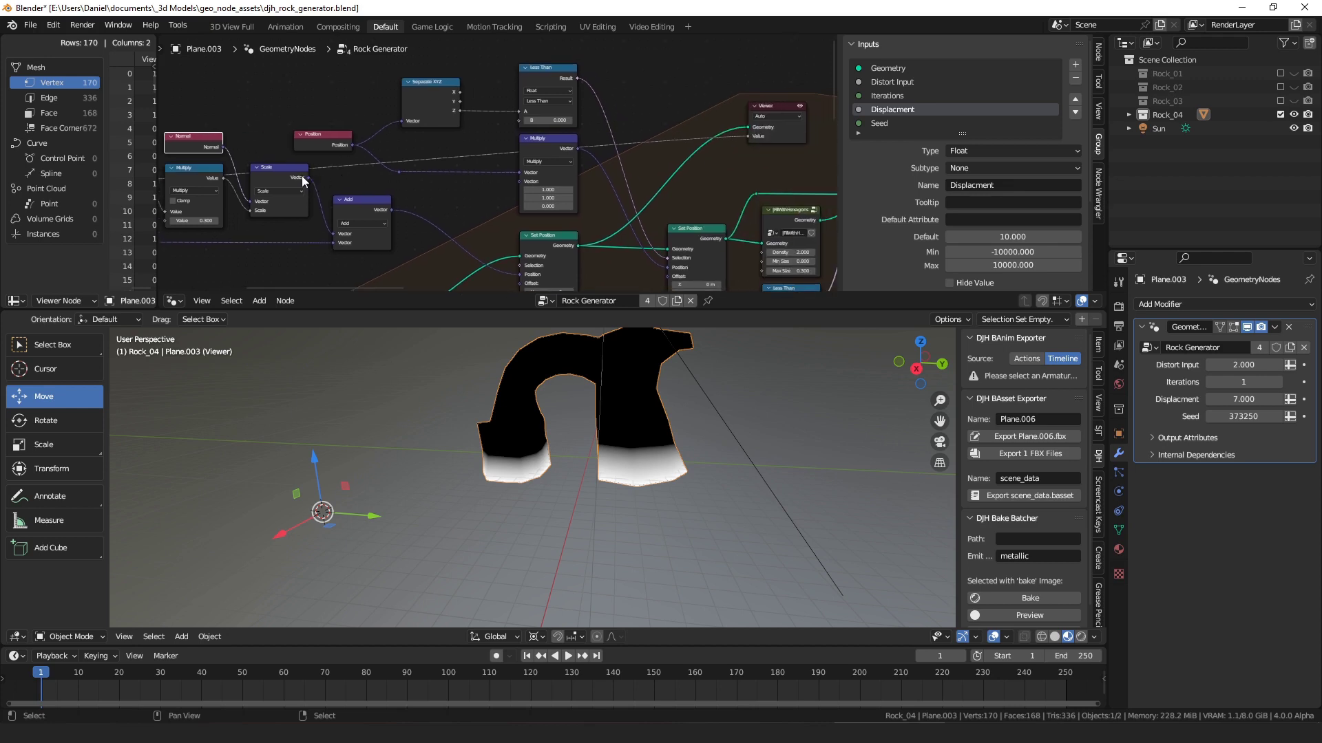
{"action": "mouse_move", "coordinate": [309, 177]}
{"action": "left_mouse_down"}
{"action": "mouse_move", "coordinate": [784, 129]}
{"action": "mouse_move", "coordinate": [748, 137]}
{"action": "left_mouse_up"}
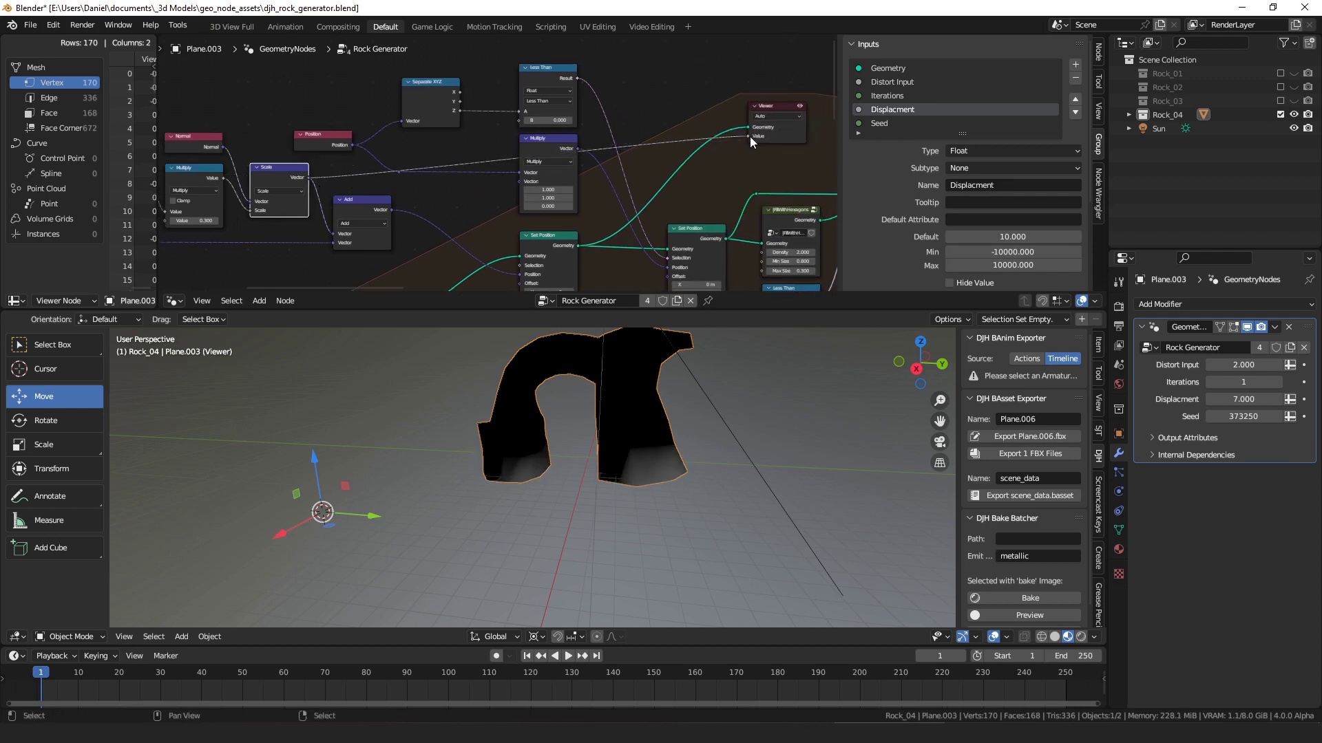
- Disconnect the Viewer's Value input and activate the Viewer to preview only the first Set Position geometry
{"action": "mouse_move", "coordinate": [749, 136]}
{"action": "middle_mouse_down"}
{"action": "mouse_move", "coordinate": [645, 128]}
{"action": "mouse_move", "coordinate": [622, 110]}
{"action": "middle_mouse_up"}
{"action": "left_click_drag", "start_coordinate": [622, 111], "coordinate": [626, 147]}
{"action": "left_click", "coordinate": [674, 81]}
{"action": "left_click", "coordinate": [673, 81]}
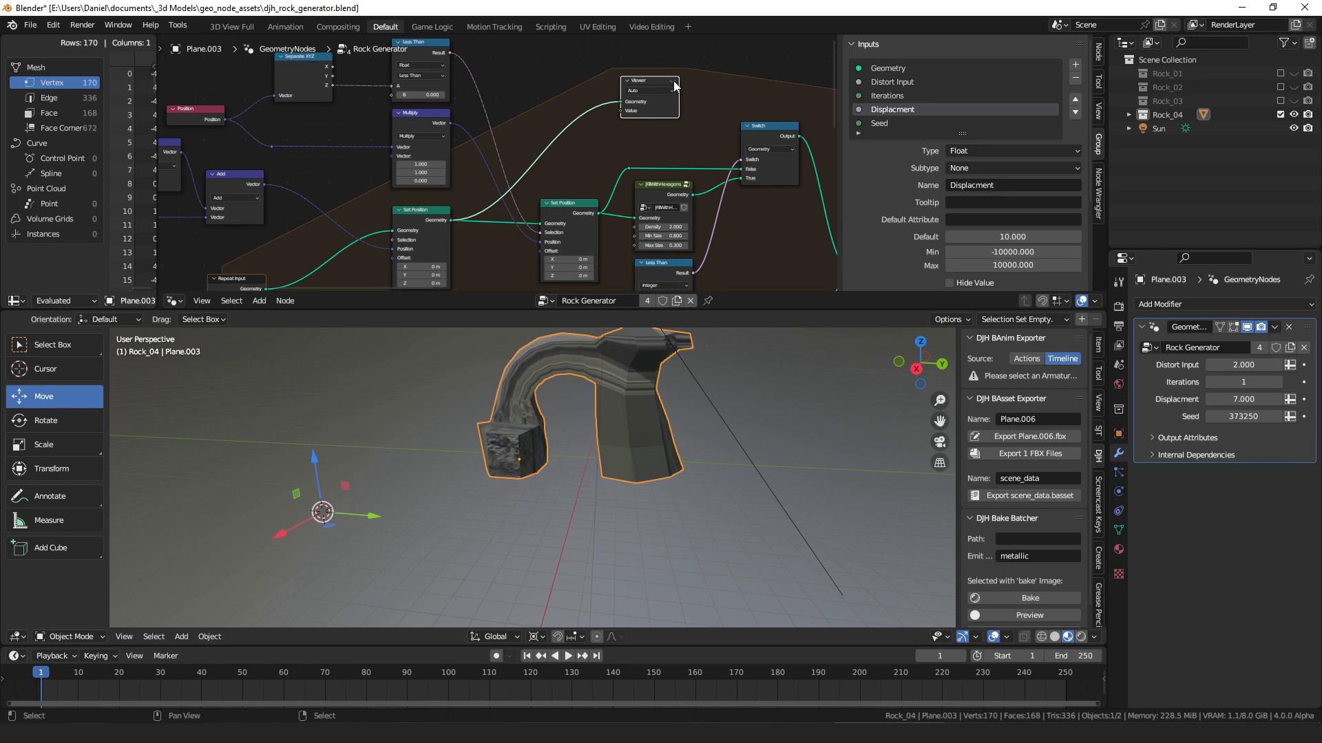
{"action": "left_click", "coordinate": [673, 81]}
- Link the second Set Position node's Geometry output to the Viewer and look at the arch's base from a lower angle
{"action": "middle_click_drag", "start_coordinate": [621, 174], "coordinate": [520, 172]}
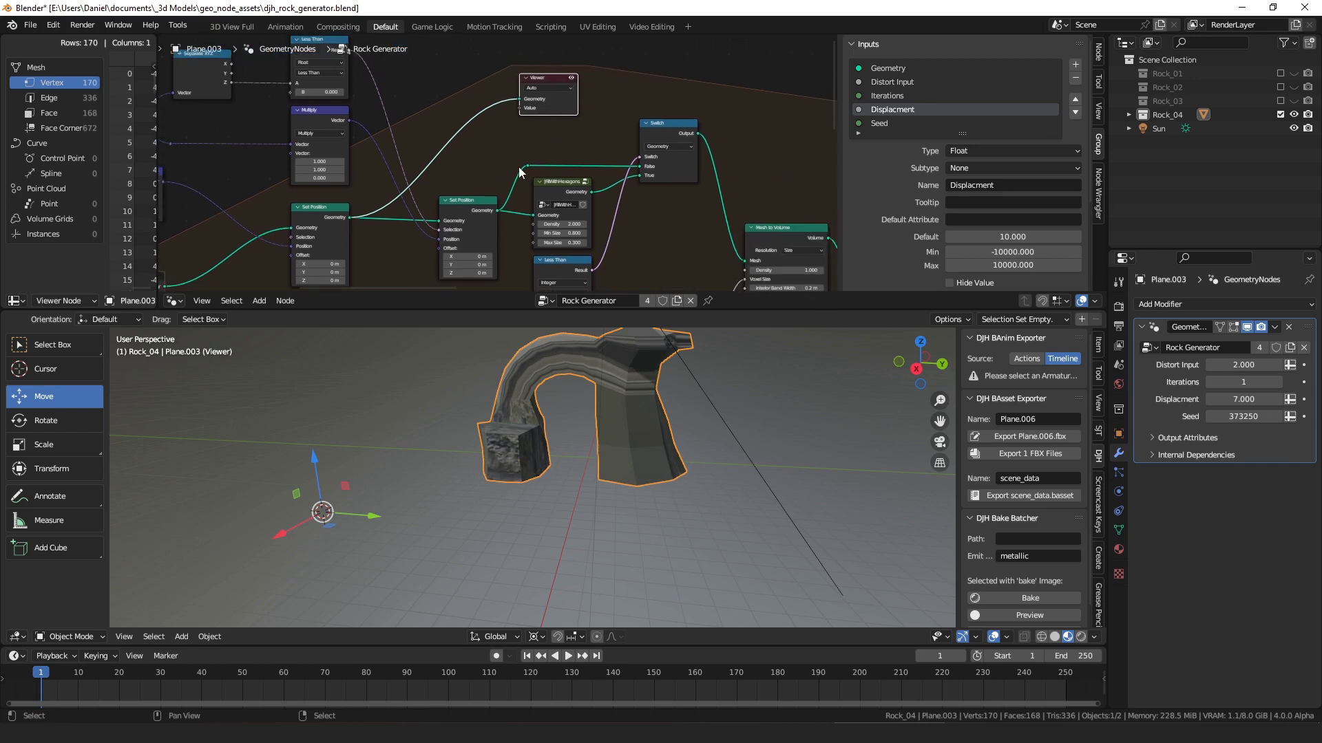
{"action": "left_click_drag", "start_coordinate": [506, 212], "coordinate": [520, 100]}
{"action": "middle_click_drag", "start_coordinate": [585, 389], "coordinate": [606, 345]}
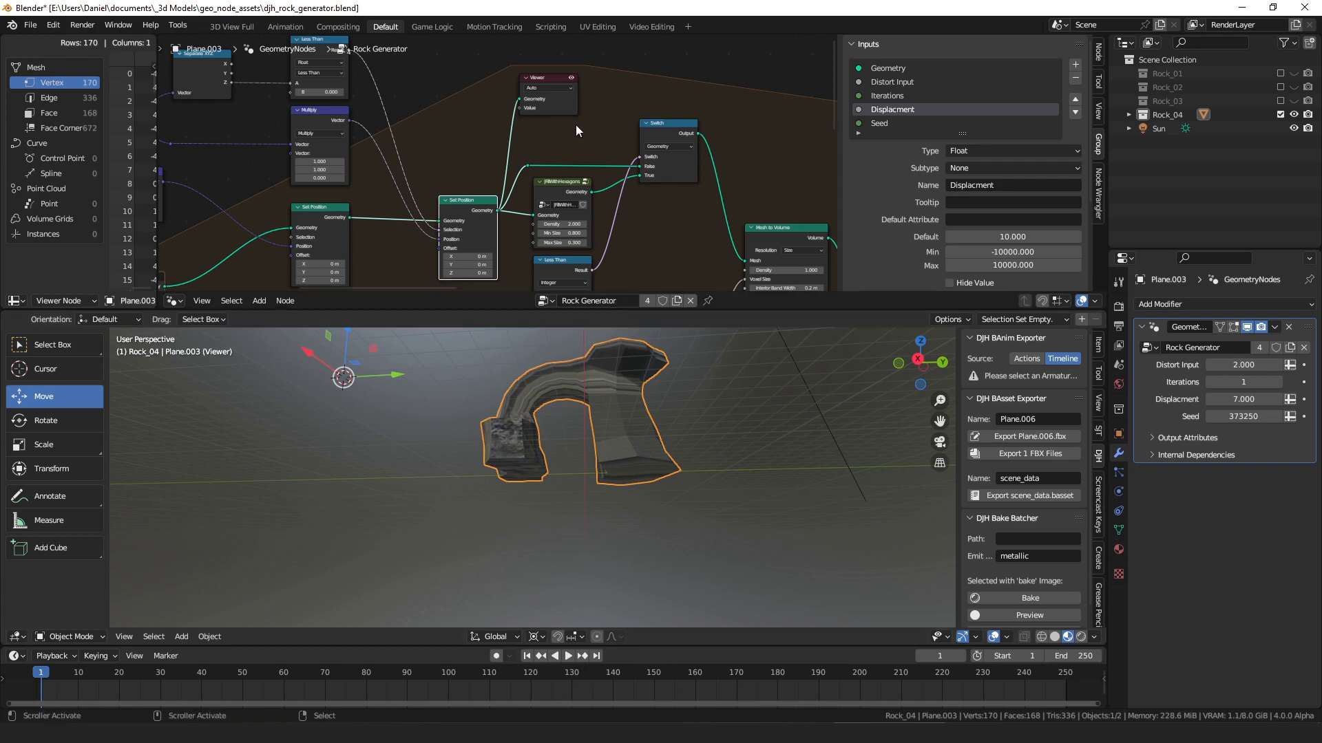
- Examine how the Separate XYZ, Less Than and Multiply nodes drive the second Set Position's selection and position
{"action": "middle_click_drag", "start_coordinate": [576, 125], "coordinate": [573, 158]}
{"action": "scroll", "coordinate": [552, 157], "scroll_direction": "down", "scroll_amount": 4}
{"action": "middle_click_drag", "start_coordinate": [316, 147], "coordinate": [473, 142]}
{"action": "scroll", "coordinate": [473, 140], "scroll_direction": "up", "scroll_amount": 2}
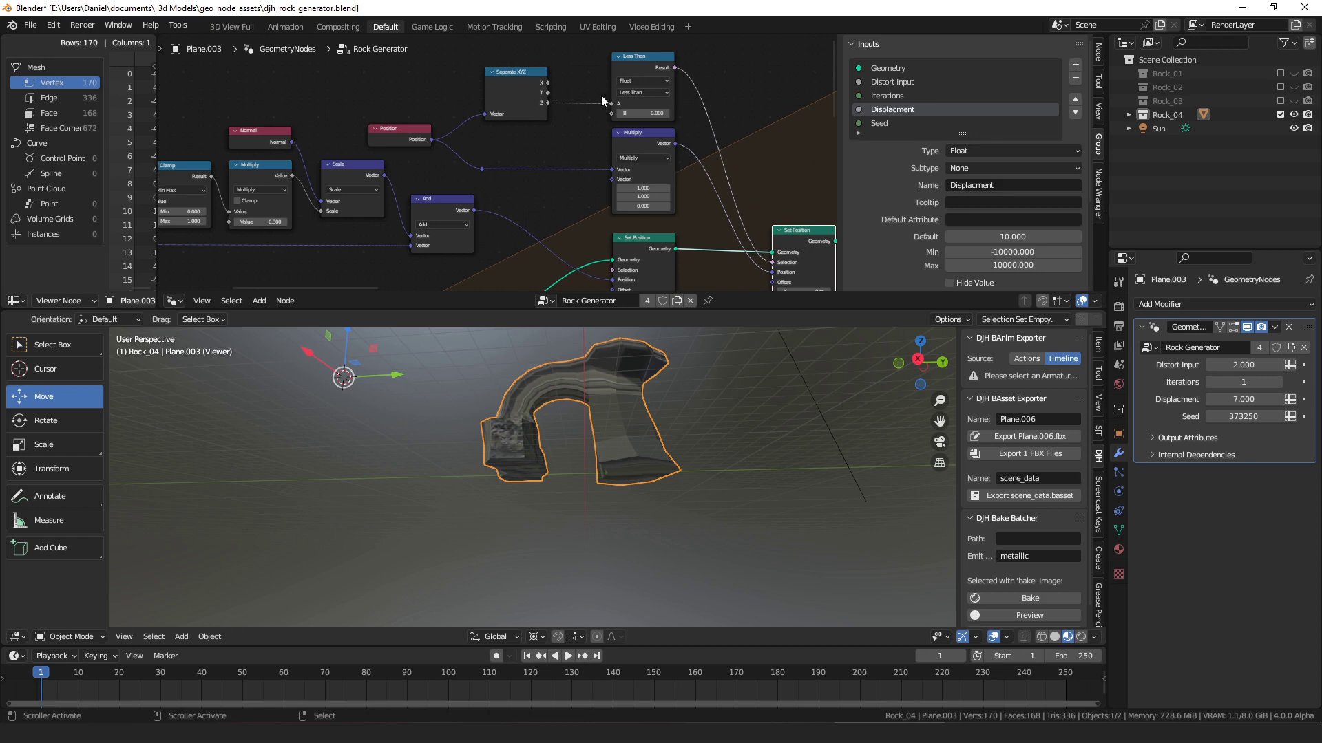
{"action": "left_click", "coordinate": [638, 62]}
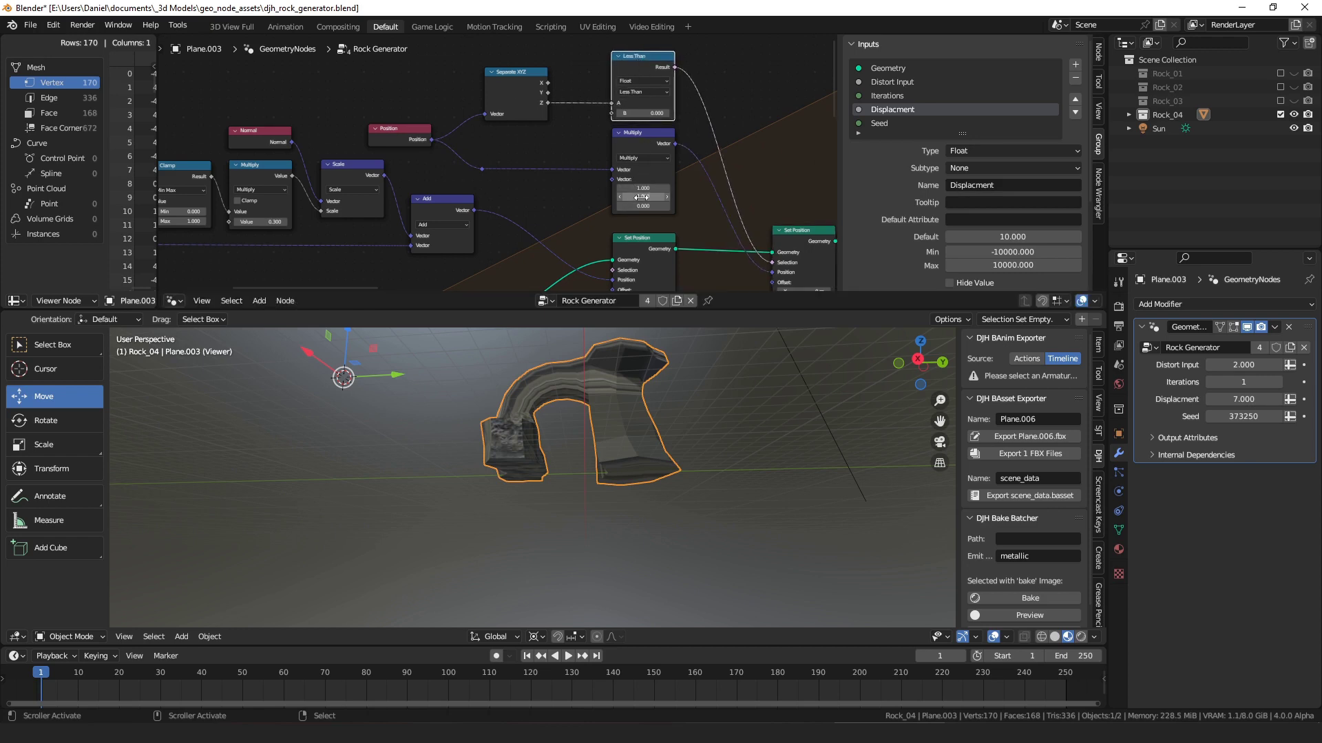
{"action": "middle_click_drag", "start_coordinate": [642, 205], "coordinate": [241, 160]}
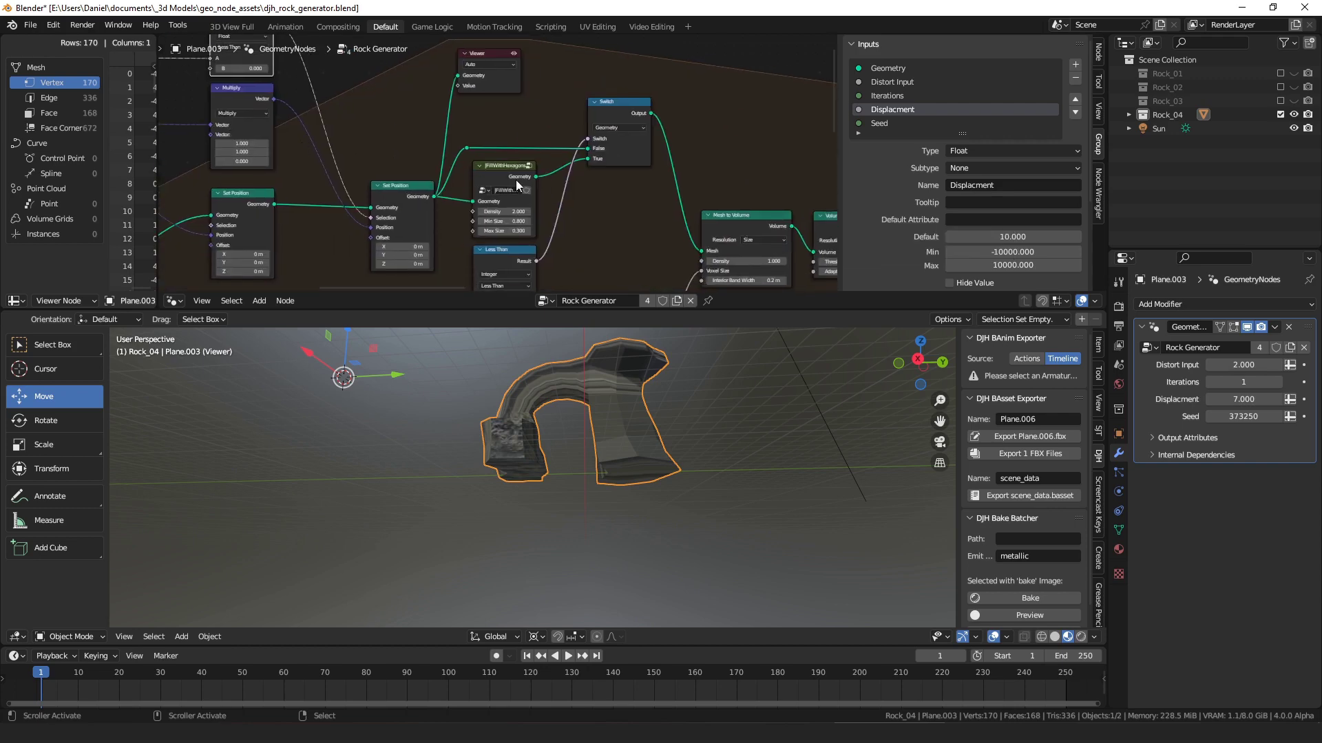
- Move the Viewer above the Switch node and link the FillWithHexagons group's Geometry output to it to preview the hexagonal columns
{"action": "middle_click_drag", "start_coordinate": [515, 180], "coordinate": [442, 209]}
{"action": "left_click_drag", "start_coordinate": [416, 85], "coordinate": [566, 72]}
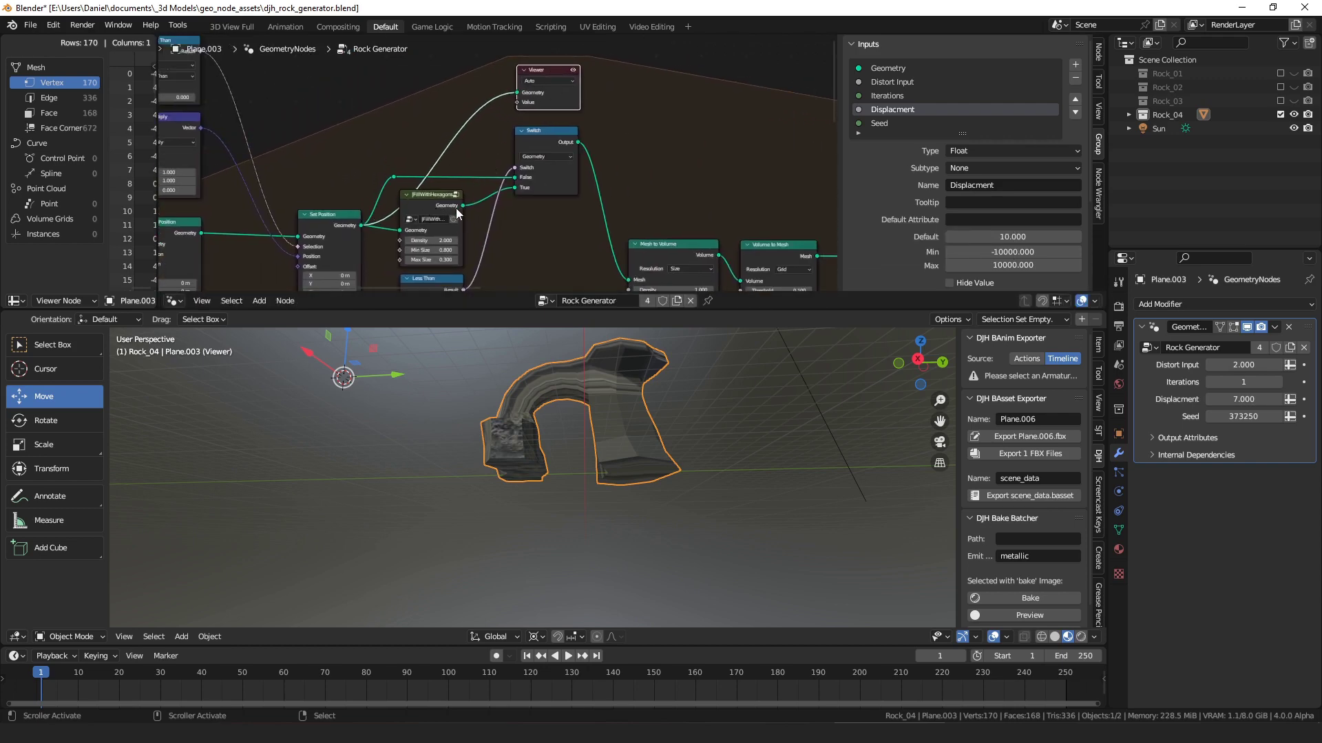
{"action": "middle_click_drag", "start_coordinate": [599, 376], "coordinate": [544, 382]}
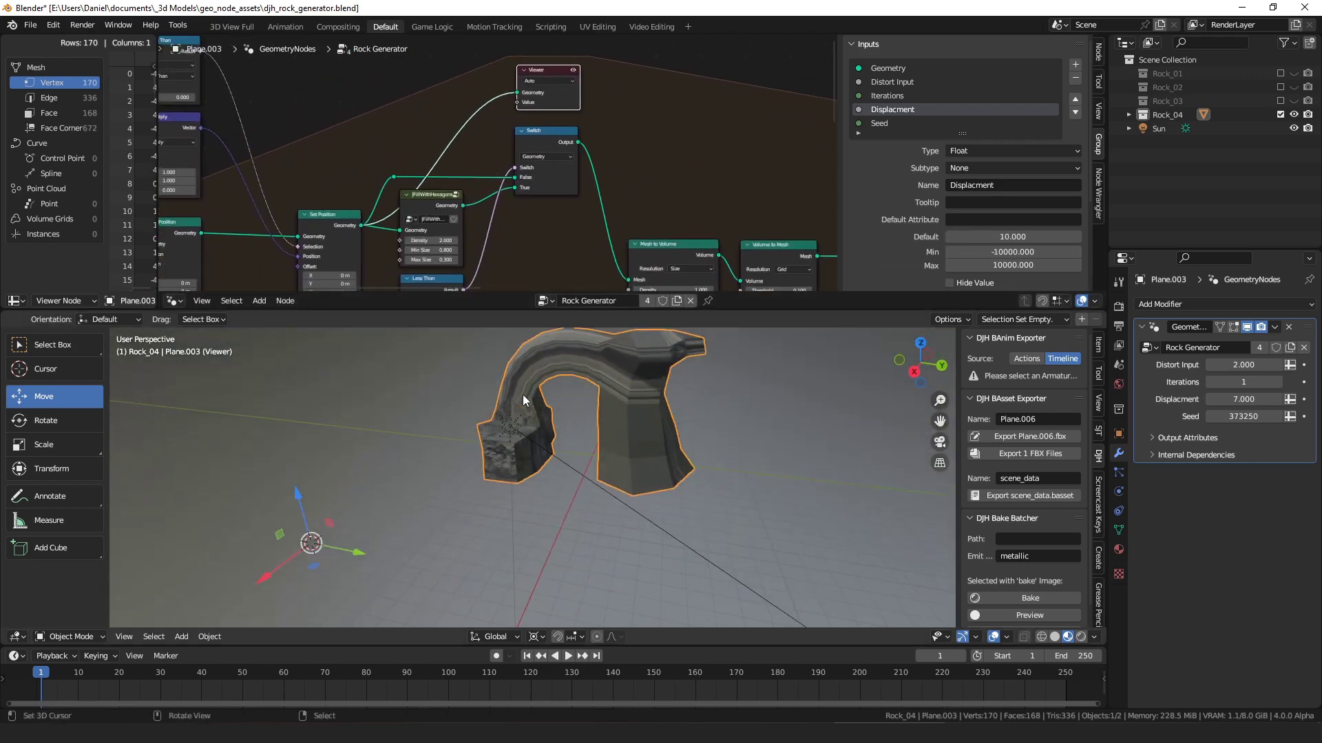
{"action": "left_click_drag", "start_coordinate": [463, 205], "coordinate": [517, 92]}
{"action": "middle_click_drag", "start_coordinate": [731, 412], "coordinate": [564, 385]}
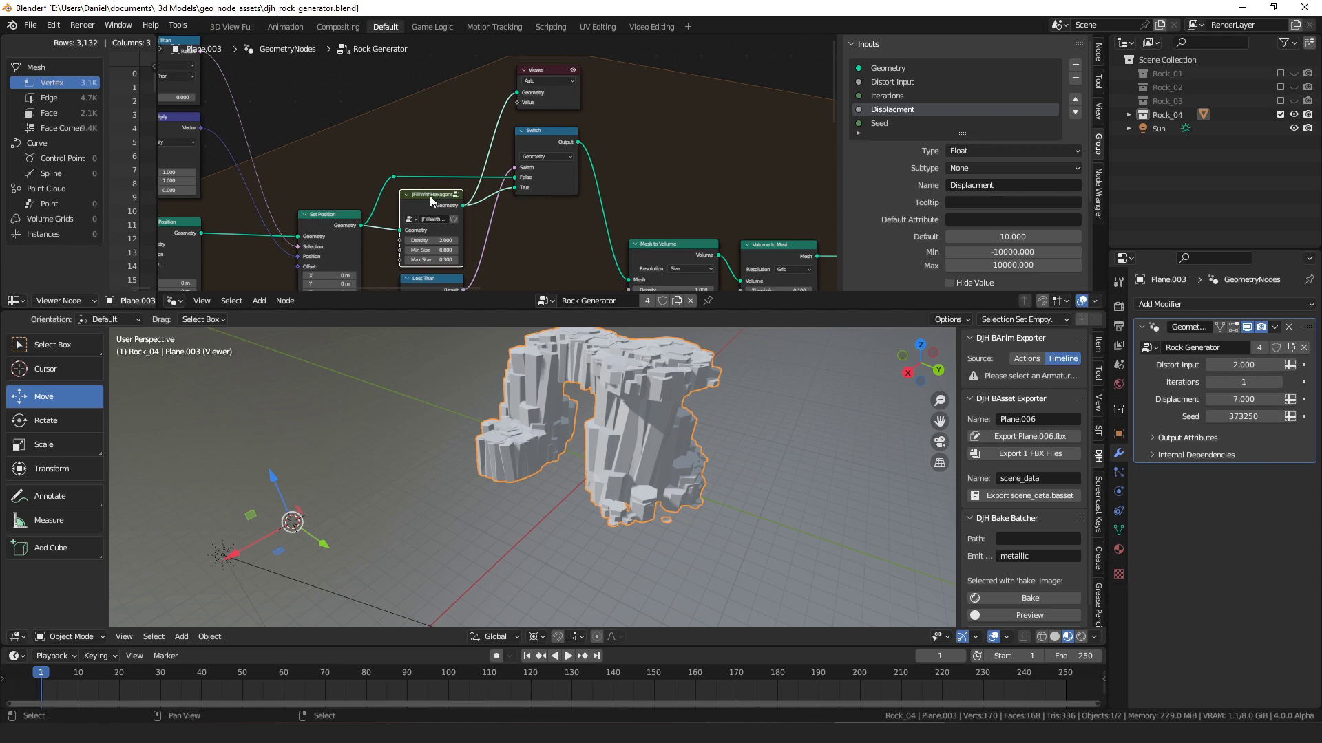
- Enter the FillWithHexagons group and add a Viewer previewing Separate Geometry's Selection output, followed by its Inverted output
{"action": "key", "text": "Tab"}
{"action": "left_click_drag", "start_coordinate": [338, 183], "coordinate": [428, 253]}
{"action": "type", "text": "view"}
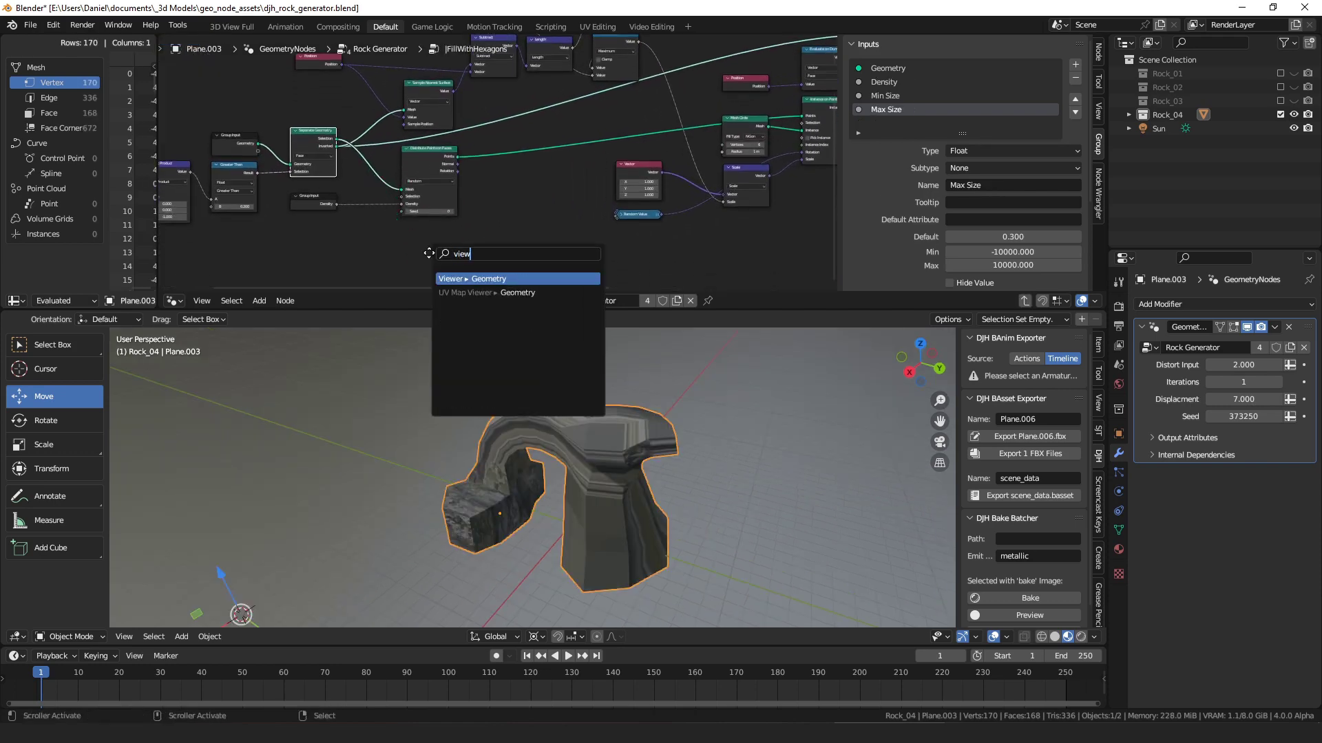
{"action": "key", "text": "Return"}
{"action": "middle_click_drag", "start_coordinate": [605, 431], "coordinate": [585, 412]}
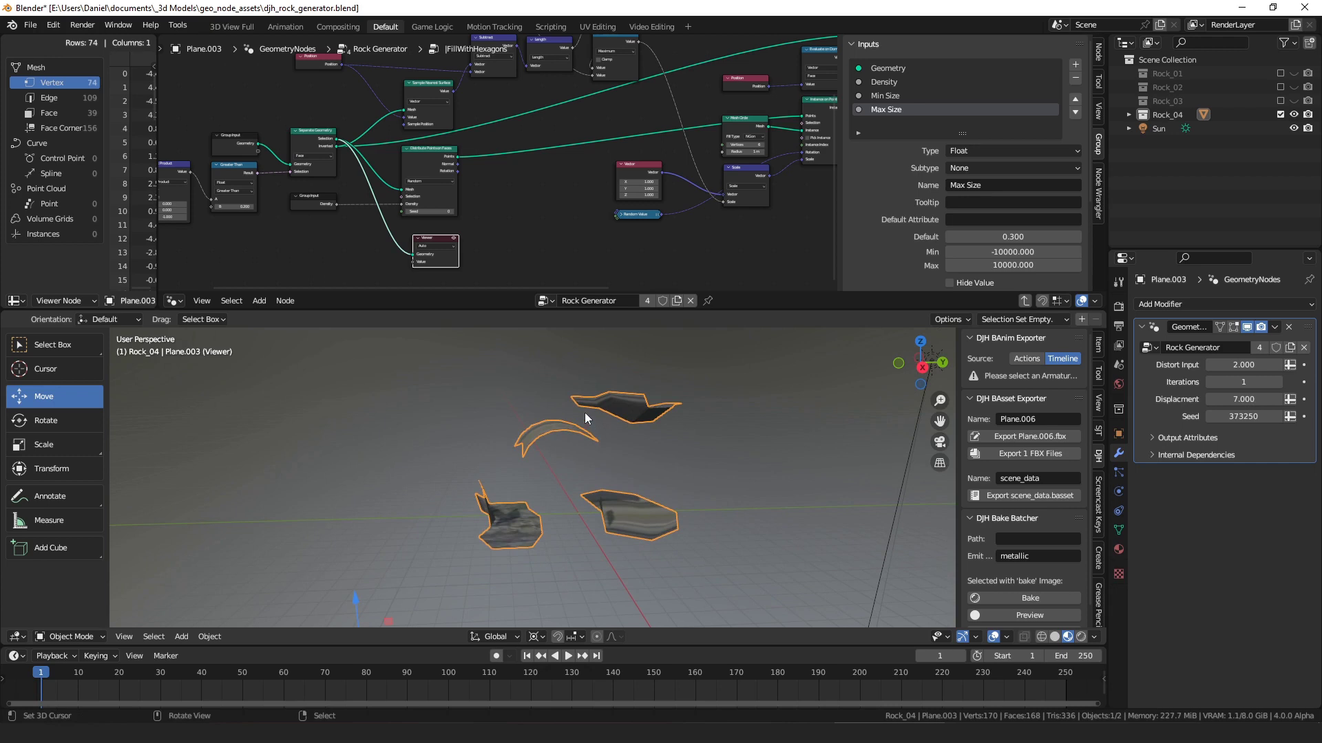
{"action": "left_click_drag", "start_coordinate": [331, 146], "coordinate": [410, 252]}
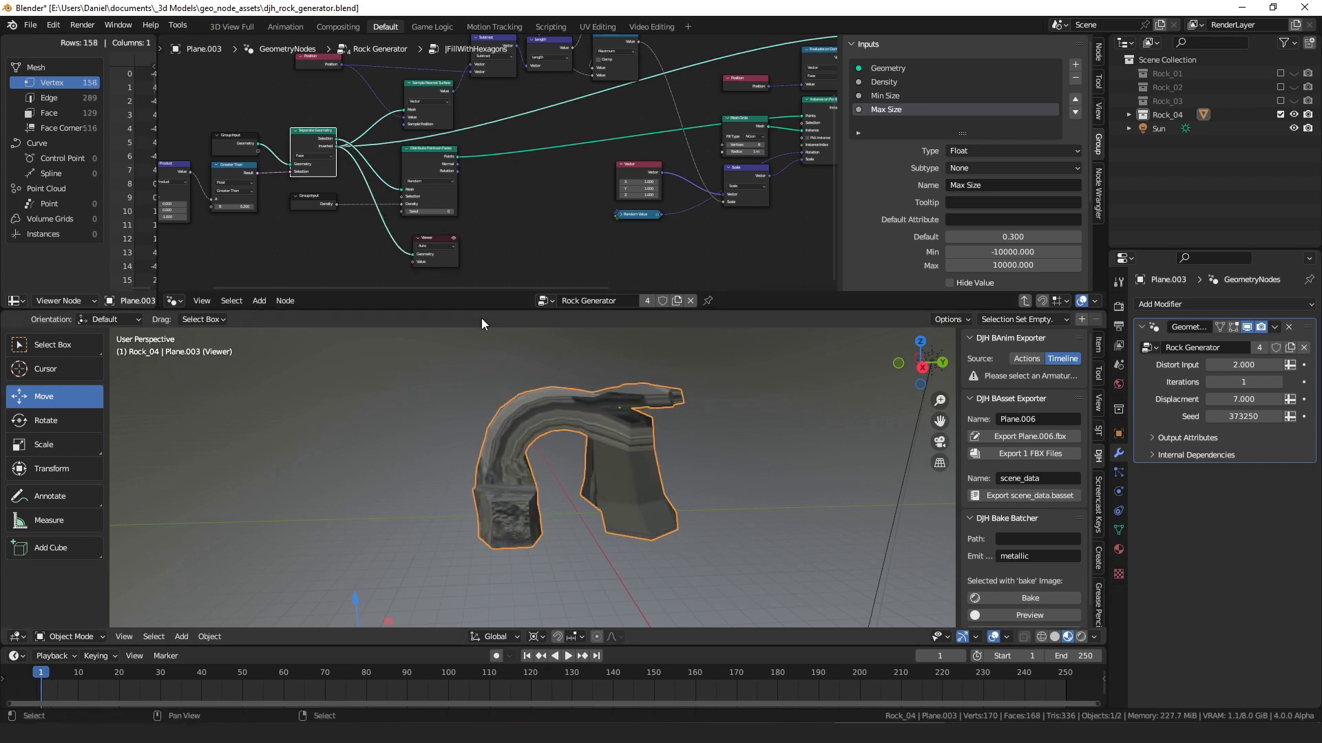
{"action": "middle_click_drag", "start_coordinate": [601, 412], "coordinate": [607, 463]}
- Link Distribute Points on Faces' Points output to the Viewer and look at the scattered points from above
{"action": "middle_click_drag", "start_coordinate": [450, 178], "coordinate": [403, 163]}
{"action": "left_click_drag", "start_coordinate": [411, 144], "coordinate": [492, 186]}
{"action": "middle_click_drag", "start_coordinate": [492, 186], "coordinate": [418, 195]}
{"action": "middle_click_drag", "start_coordinate": [606, 413], "coordinate": [634, 440]}
{"action": "scroll", "coordinate": [473, 204], "scroll_direction": "up", "scroll_amount": 1}
{"action": "middle_click_drag", "start_coordinate": [417, 193], "coordinate": [458, 211]}
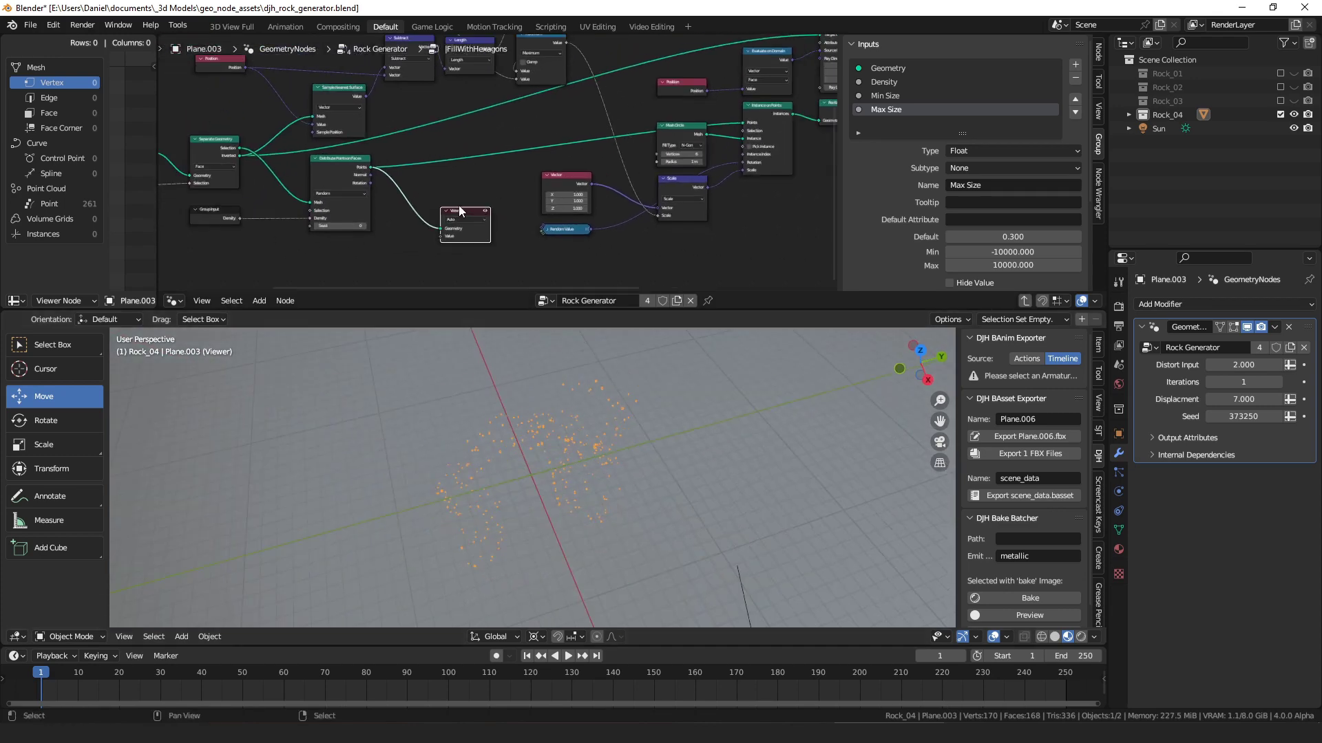
- Move the Viewer up beside the Maximum node and link Separate Geometry's Inverted output to it
{"action": "left_click_drag", "start_coordinate": [470, 209], "coordinate": [571, 105]}
{"action": "middle_click_drag", "start_coordinate": [552, 111], "coordinate": [456, 155]}
{"action": "middle_click_drag", "start_coordinate": [292, 157], "coordinate": [402, 143]}
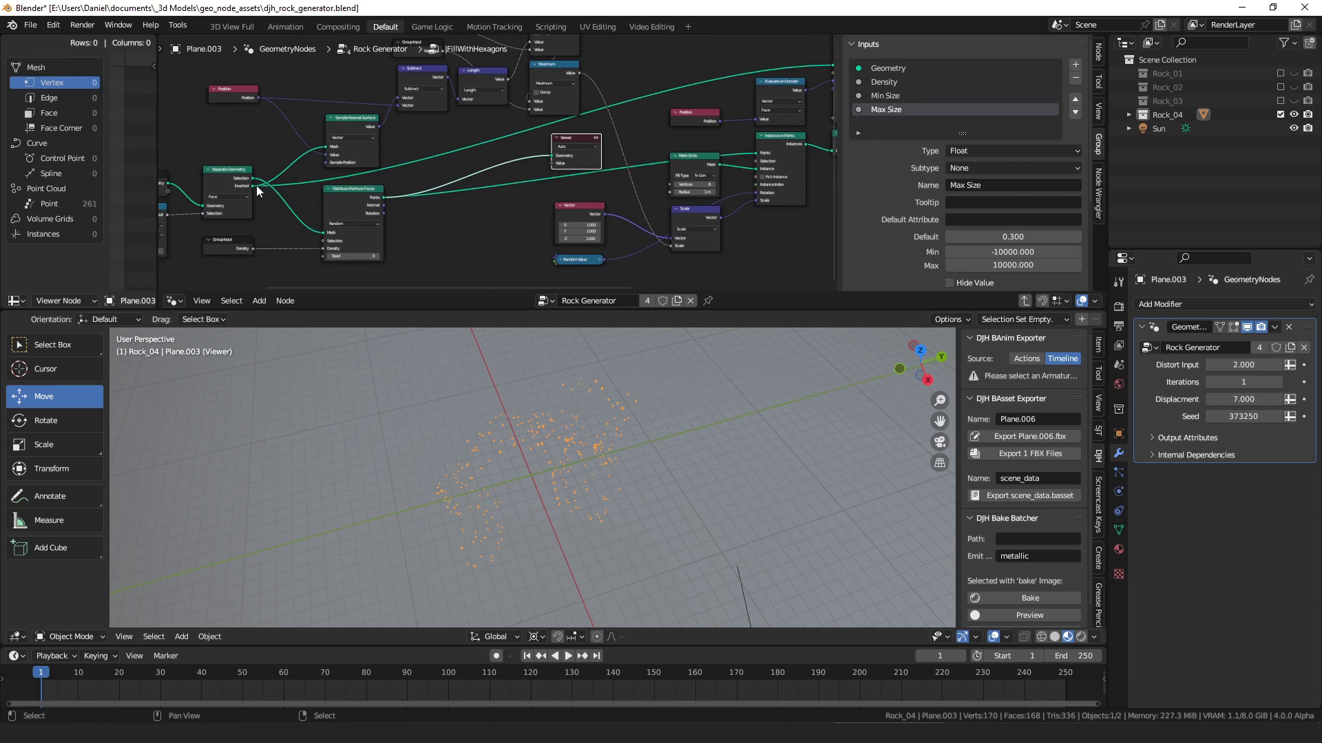
{"action": "left_click", "coordinate": [248, 186], "text": "ctrl+shift"}
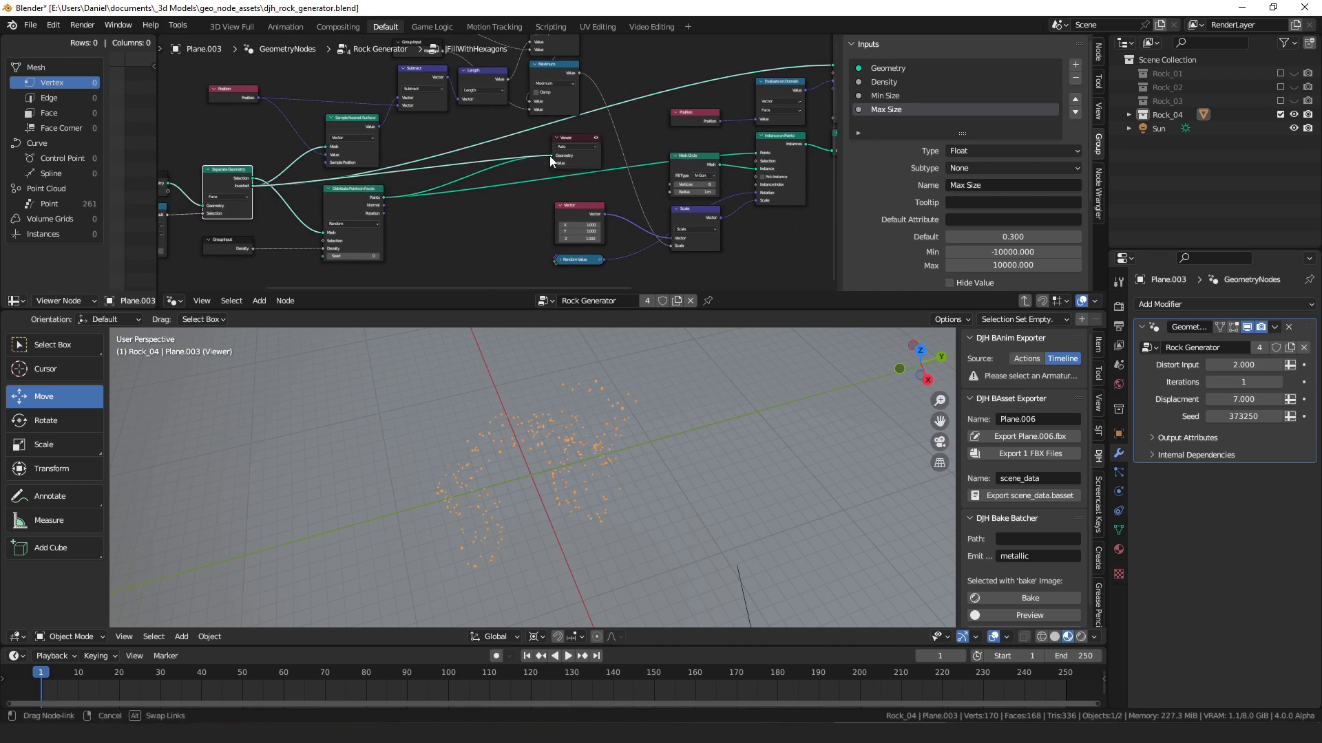
{"action": "mouse_move", "coordinate": [596, 419]}
{"action": "middle_mouse_down"}
{"action": "mouse_move", "coordinate": [561, 345]}
{"action": "mouse_move", "coordinate": [457, 618]}
{"action": "mouse_move", "coordinate": [523, 390]}
{"action": "mouse_move", "coordinate": [578, 423]}
{"action": "middle_mouse_up"}
- Examine how Position, Sample Nearest Surface, Subtract and Length feed the Minimum and Maximum nodes with Min Size and Max Size
{"action": "middle_click_drag", "start_coordinate": [395, 125], "coordinate": [384, 175]}
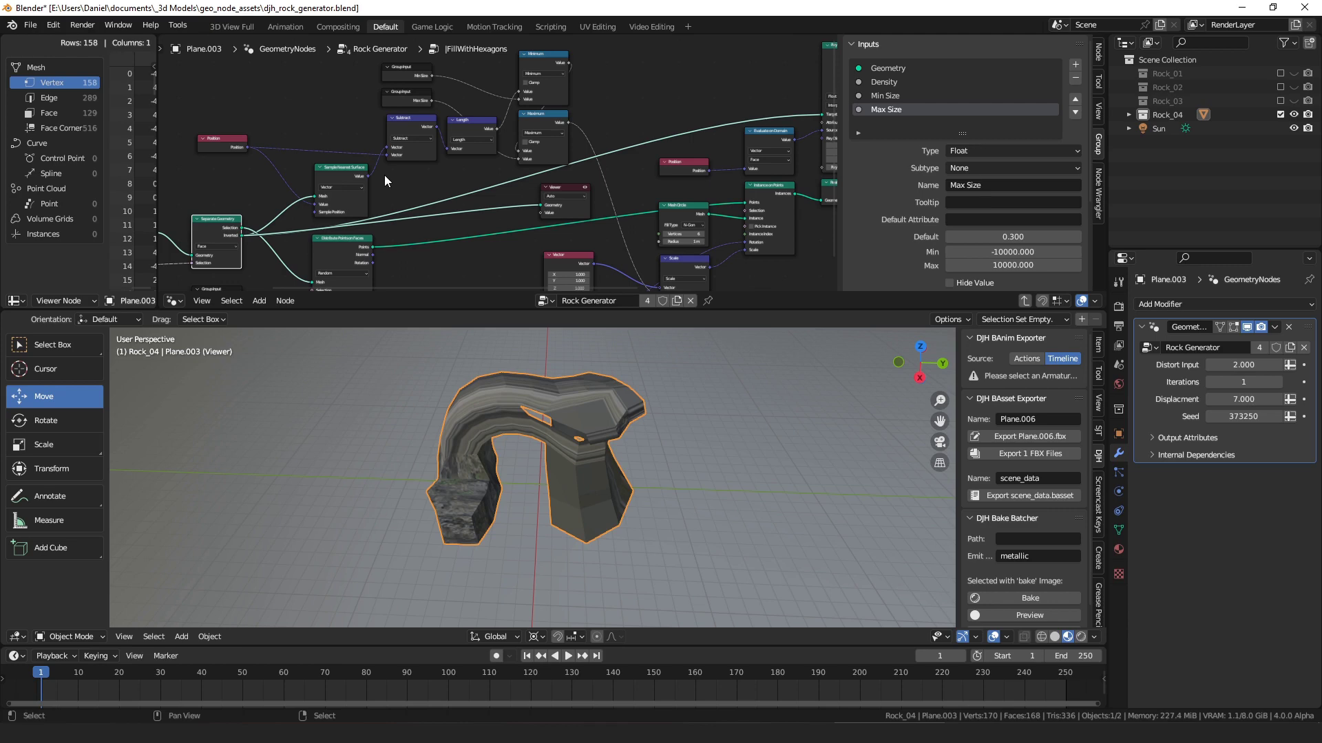
{"action": "scroll", "coordinate": [383, 172], "scroll_direction": "up", "scroll_amount": 2}
{"action": "middle_click_drag", "start_coordinate": [479, 156], "coordinate": [529, 172]}
{"action": "left_click_drag", "start_coordinate": [255, 157], "coordinate": [259, 155]}
{"action": "left_click", "coordinate": [457, 129]}
{"action": "left_click_drag", "start_coordinate": [377, 187], "coordinate": [372, 189]}
{"action": "middle_click_drag", "start_coordinate": [527, 185], "coordinate": [444, 206]}
{"action": "left_click", "coordinate": [444, 159]}
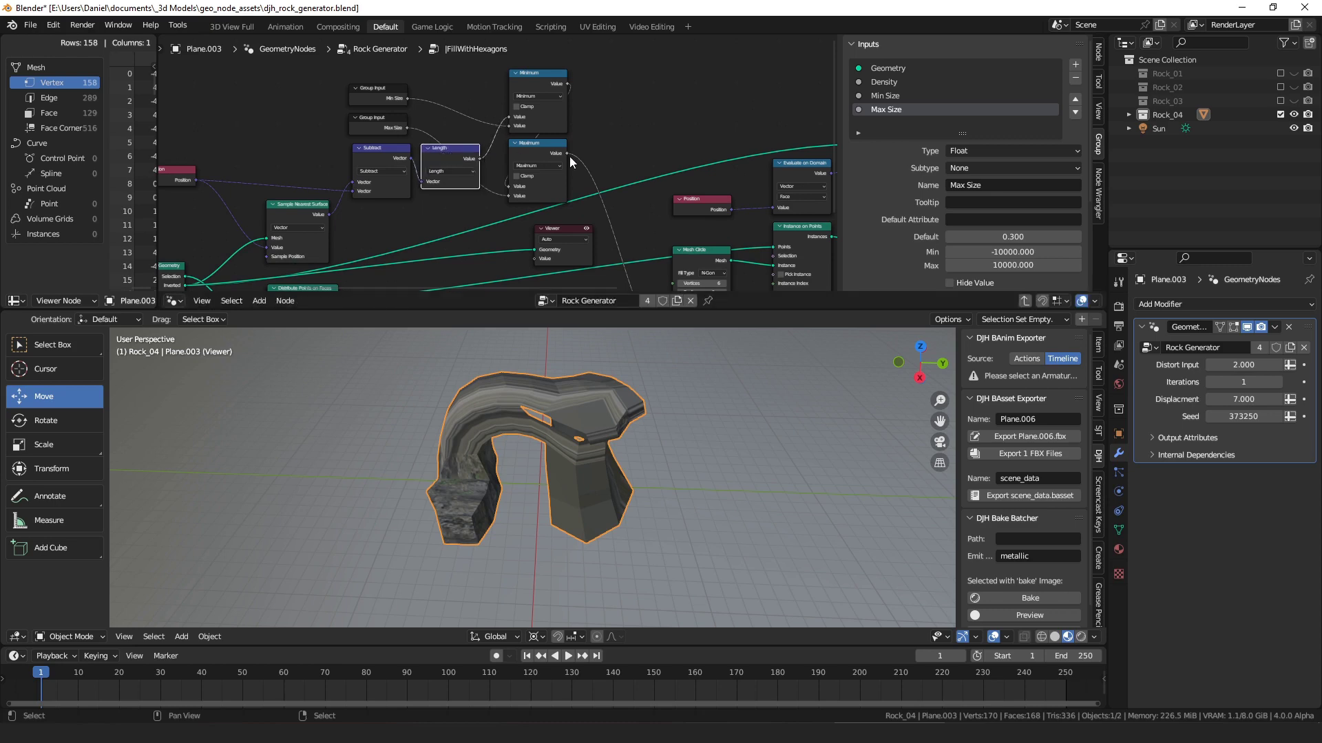
{"action": "left_click_drag", "start_coordinate": [547, 118], "coordinate": [548, 113]}
{"action": "left_click_drag", "start_coordinate": [547, 180], "coordinate": [545, 176]}
- Move the Viewer near Instance on Points and examine the Mesh Circle, Vector, Random Value and Scale nodes feeding its instances
{"action": "middle_click_drag", "start_coordinate": [561, 223], "coordinate": [501, 129]}
{"action": "left_click_drag", "start_coordinate": [502, 136], "coordinate": [784, 252]}
{"action": "middle_click_drag", "start_coordinate": [784, 252], "coordinate": [675, 195]}
{"action": "left_click_drag", "start_coordinate": [395, 93], "coordinate": [774, 141]}
{"action": "middle_click_drag", "start_coordinate": [663, 93], "coordinate": [596, 103]}
{"action": "left_click_drag", "start_coordinate": [468, 119], "coordinate": [466, 97]}
{"action": "scroll", "coordinate": [462, 108], "scroll_direction": "up", "scroll_amount": 2}
{"action": "middle_click_drag", "start_coordinate": [530, 136], "coordinate": [452, 164]}
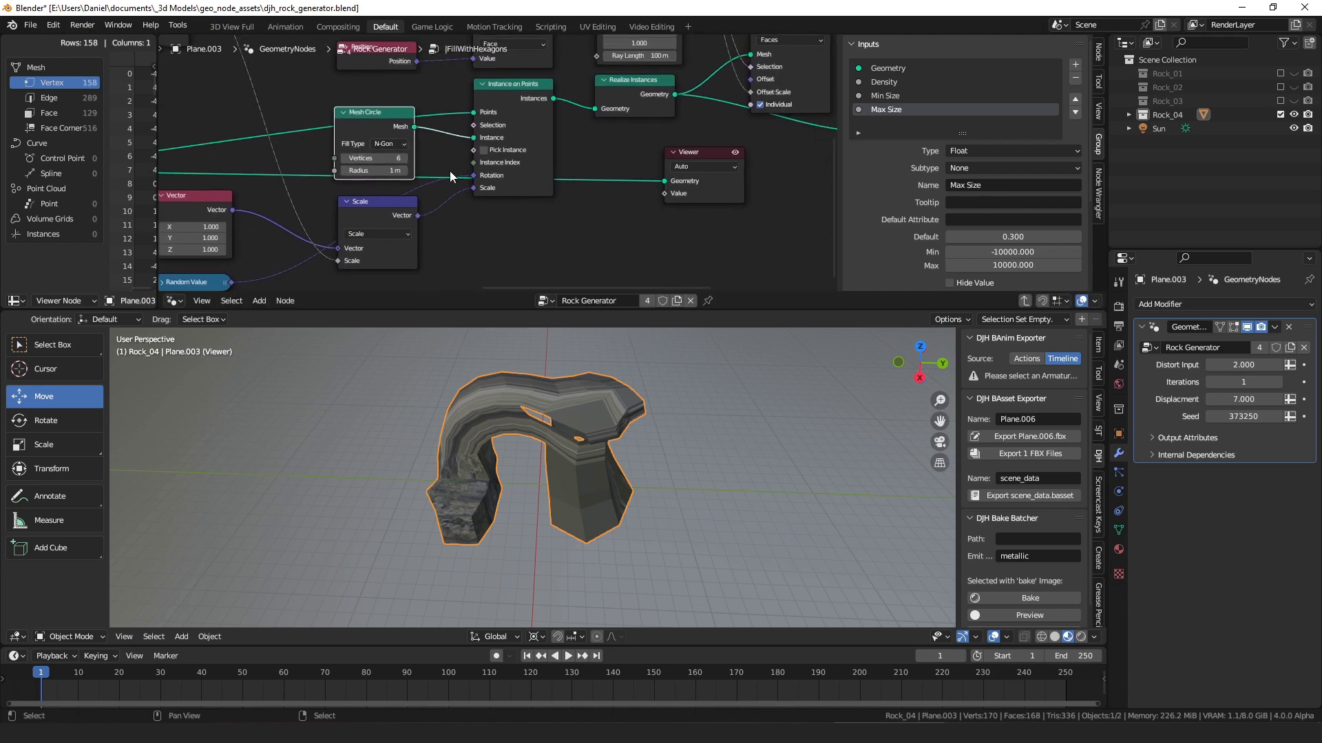
{"action": "middle_click_drag", "start_coordinate": [361, 229], "coordinate": [503, 190]}
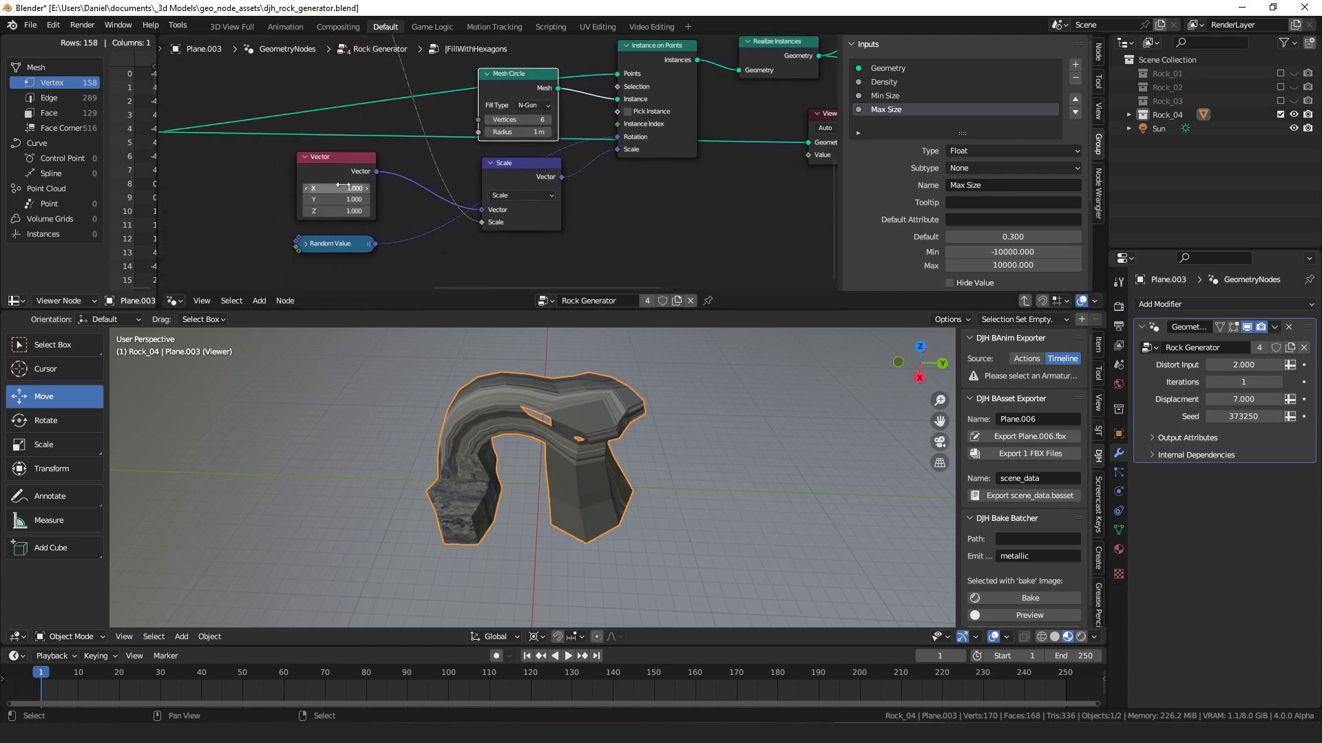
{"action": "middle_click_drag", "start_coordinate": [459, 166], "coordinate": [476, 208]}
{"action": "scroll", "coordinate": [476, 208], "scroll_direction": "down", "scroll_amount": 3}
{"action": "middle_click_drag", "start_coordinate": [425, 121], "coordinate": [488, 231]}
{"action": "middle_click_drag", "start_coordinate": [551, 200], "coordinate": [336, 102]}
- Link Instance on Points' Instances output to the Viewer and inspect the flat hexagons up close from above
{"action": "left_click_drag", "start_coordinate": [510, 138], "coordinate": [596, 204]}
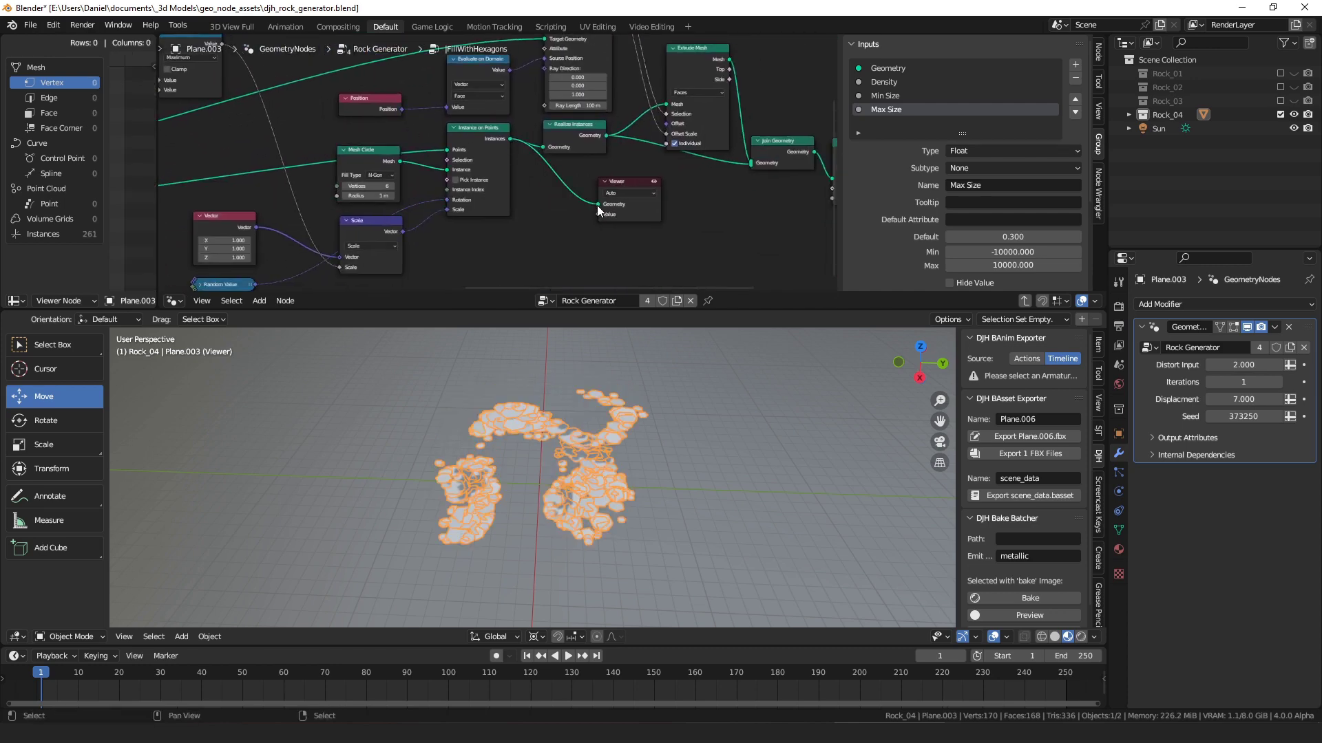
{"action": "middle_click_drag", "start_coordinate": [615, 428], "coordinate": [628, 464]}
{"action": "scroll", "coordinate": [627, 464], "scroll_direction": "up", "scroll_amount": 5}
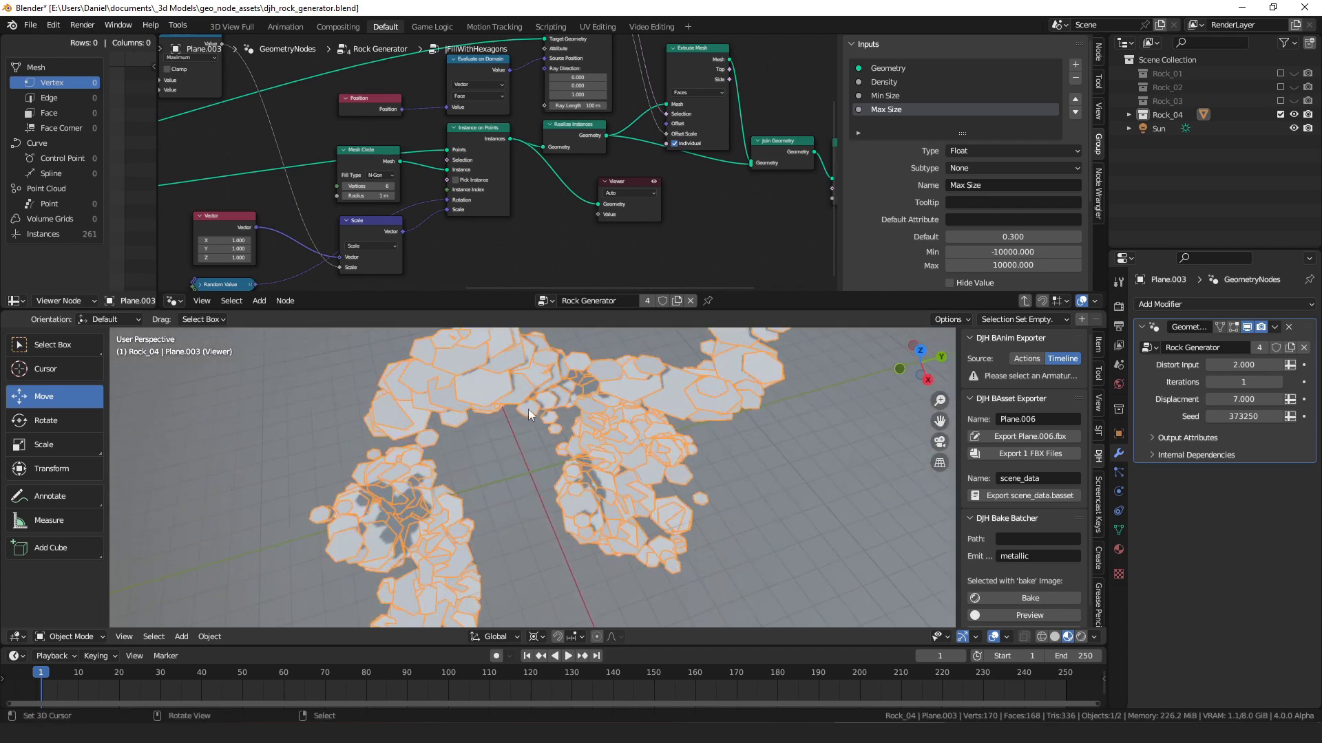
{"action": "middle_click_drag", "start_coordinate": [527, 409], "coordinate": [554, 443]}
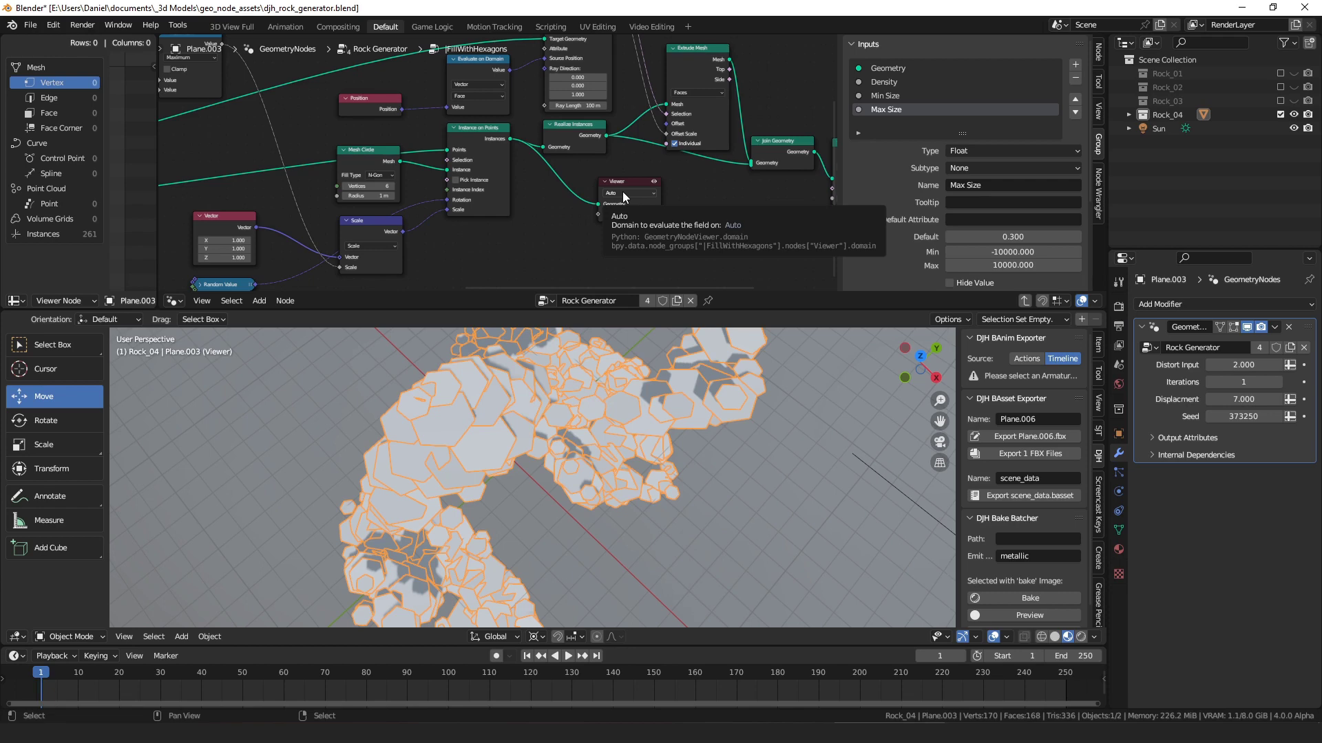
- Add a Join Geometry node combining Instance on Points' instances with Separate Geometry's Selection output
{"action": "scroll", "coordinate": [622, 191], "scroll_direction": "down", "scroll_amount": 2}
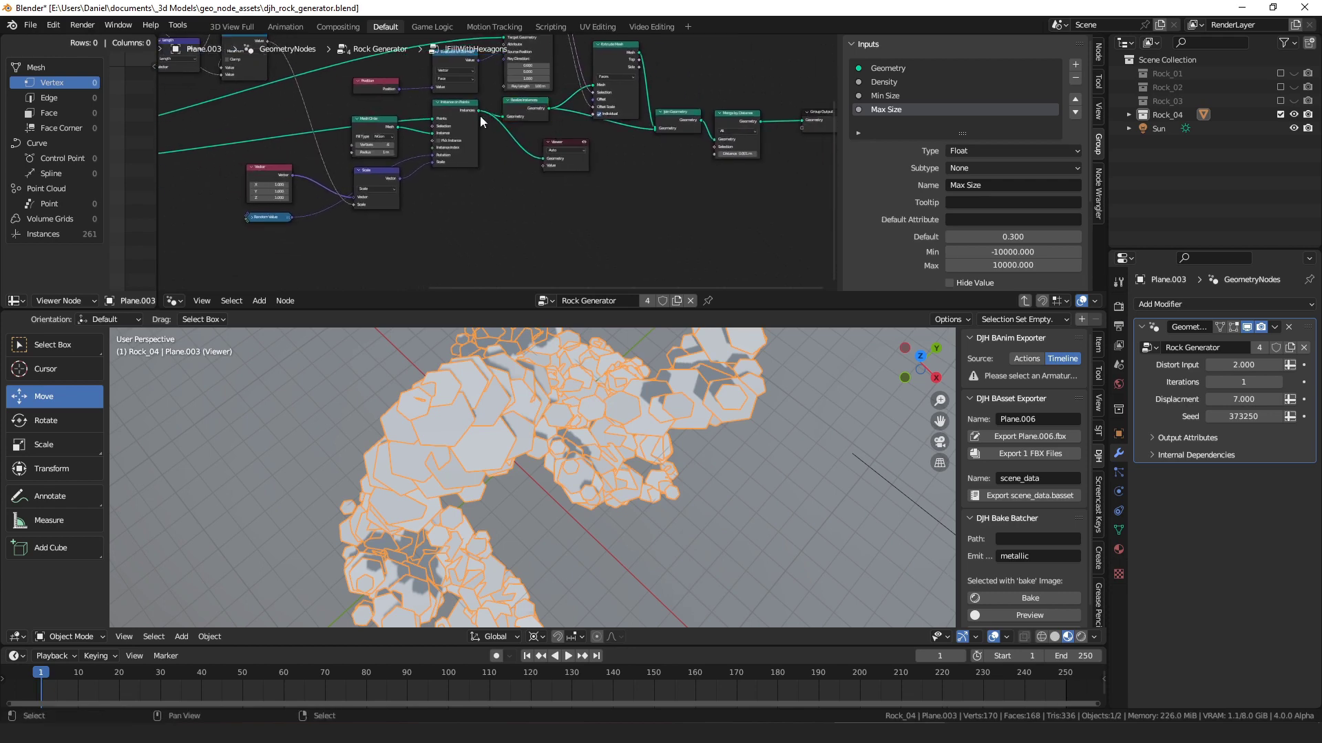
{"action": "left_click_drag", "start_coordinate": [479, 111], "coordinate": [503, 157]}
{"action": "type", "text": "jo"}
{"action": "key", "text": "Return"}
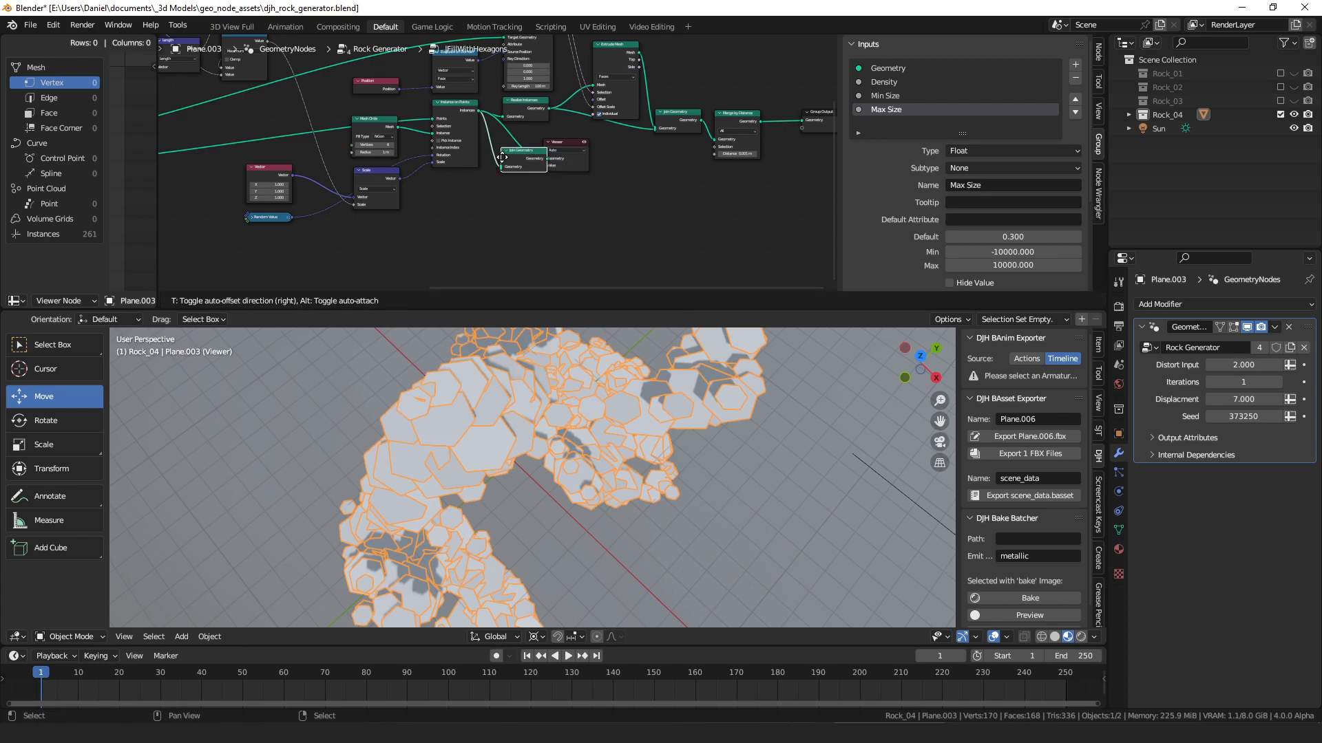
{"action": "left_click", "coordinate": [502, 157]}
{"action": "middle_click_drag", "start_coordinate": [411, 189], "coordinate": [627, 166]}
{"action": "scroll", "coordinate": [332, 153], "scroll_direction": "down", "scroll_amount": 4}
{"action": "left_click_drag", "start_coordinate": [266, 129], "coordinate": [657, 151]}
{"action": "middle_click_drag", "start_coordinate": [657, 150], "coordinate": [505, 157]}
- Link the new Join Geometry output to the Viewer and inspect the hexagons over the arch's bottom faces
{"action": "scroll", "coordinate": [510, 155], "scroll_direction": "up", "scroll_amount": 2}
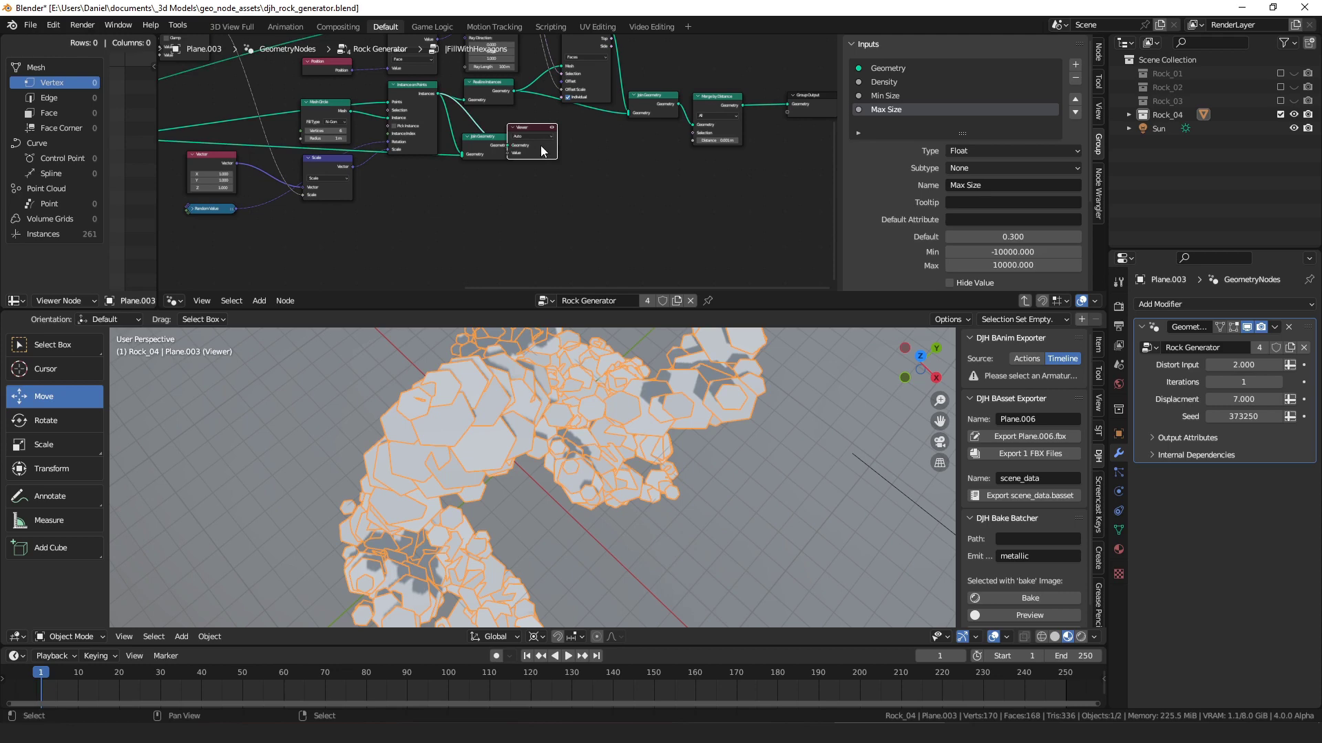
{"action": "mouse_move", "coordinate": [512, 145]}
{"action": "left_mouse_down"}
{"action": "mouse_move", "coordinate": [568, 159]}
{"action": "mouse_move", "coordinate": [499, 144]}
{"action": "left_mouse_up"}
{"action": "scroll", "coordinate": [689, 430], "scroll_direction": "up", "scroll_amount": 2}
{"action": "middle_click_drag", "start_coordinate": [688, 430], "coordinate": [539, 444], "text": "shift"}
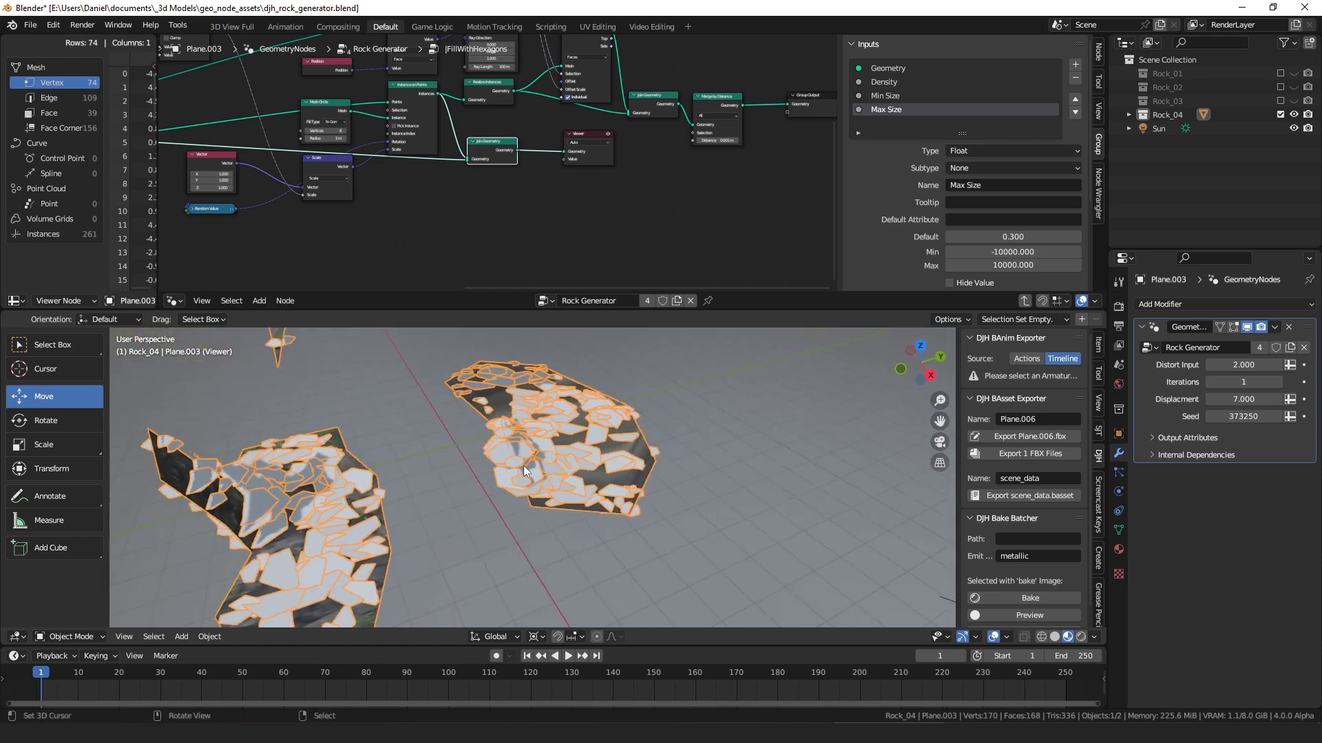
{"action": "middle_click_drag", "start_coordinate": [530, 427], "coordinate": [577, 468]}
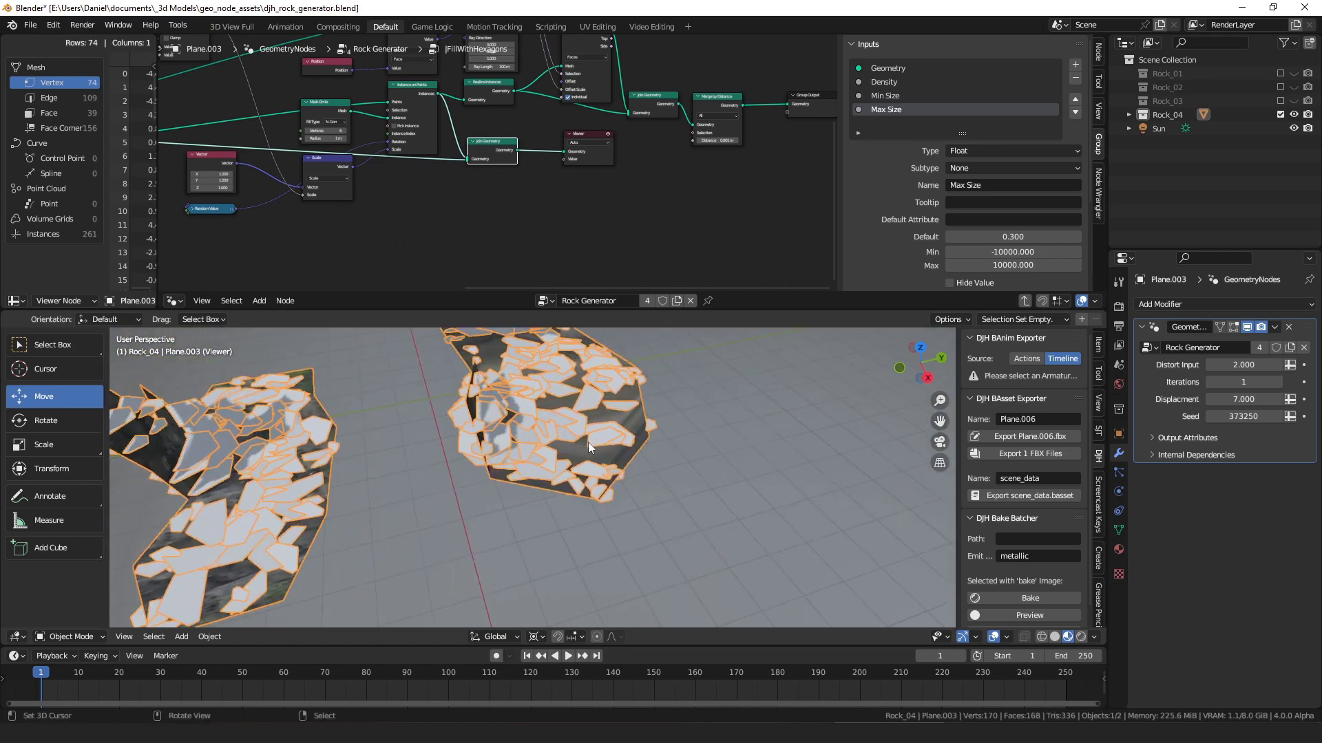
- Link Realize Instances' Geometry output to the Viewer to preview the realized hexagons
{"action": "scroll", "coordinate": [523, 165], "scroll_direction": "up", "scroll_amount": 2}
{"action": "left_click", "coordinate": [482, 148], "text": "ctrl+shift"}
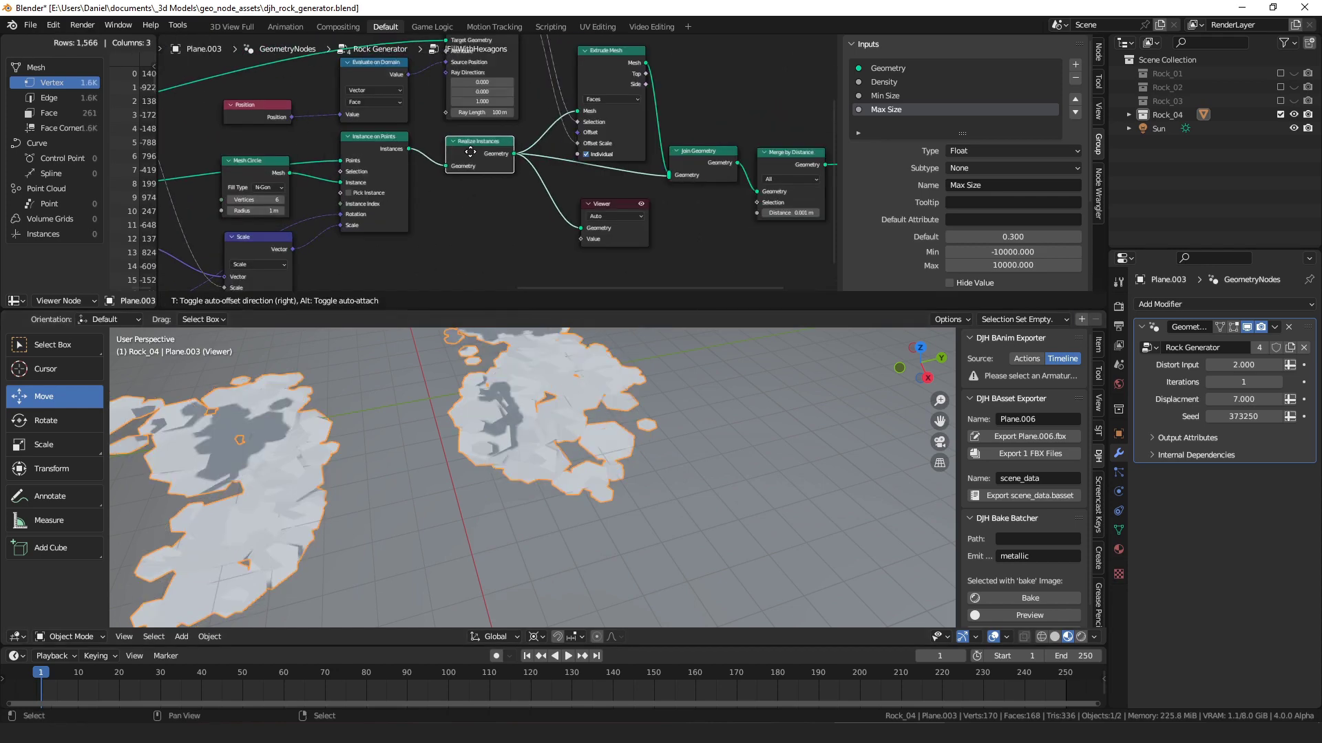
{"action": "left_click", "coordinate": [625, 204]}
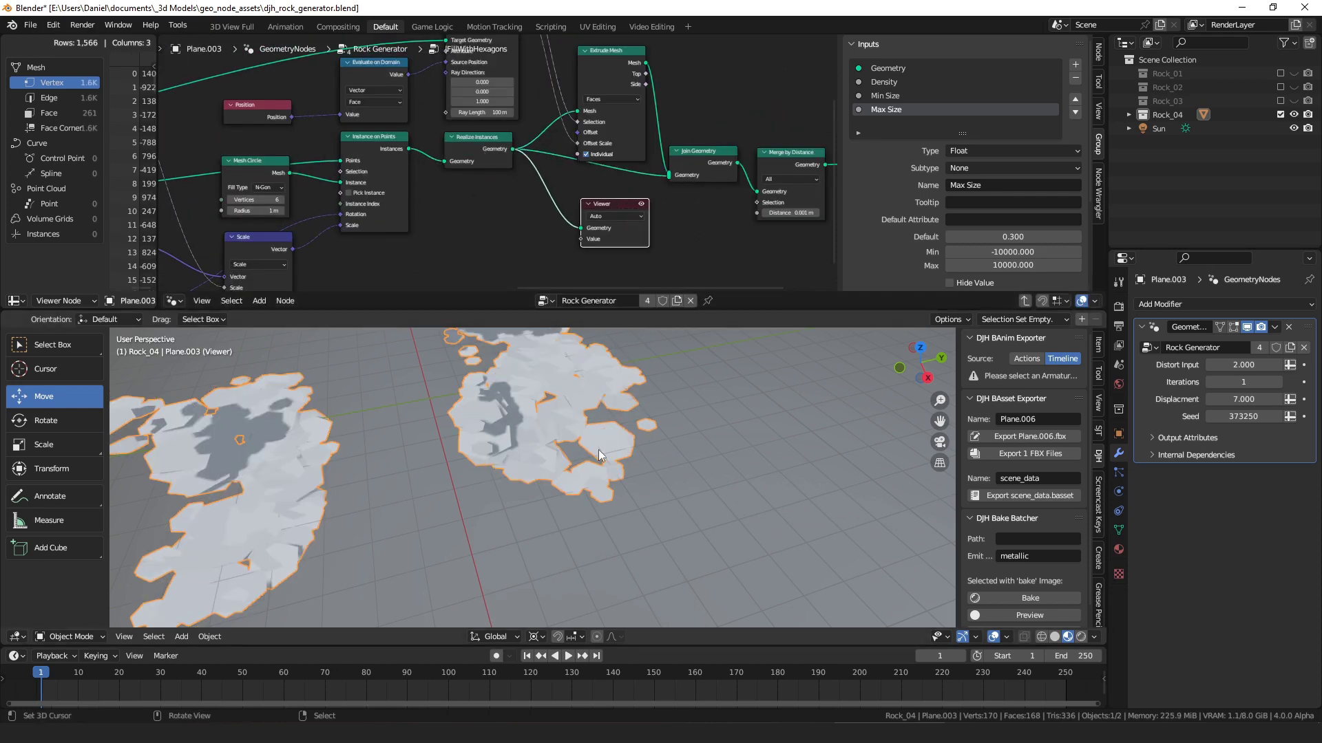
- Move the Viewer above the Group Output and link Extrude Mesh's Mesh output to it
{"action": "middle_click_drag", "start_coordinate": [602, 152], "coordinate": [486, 196]}
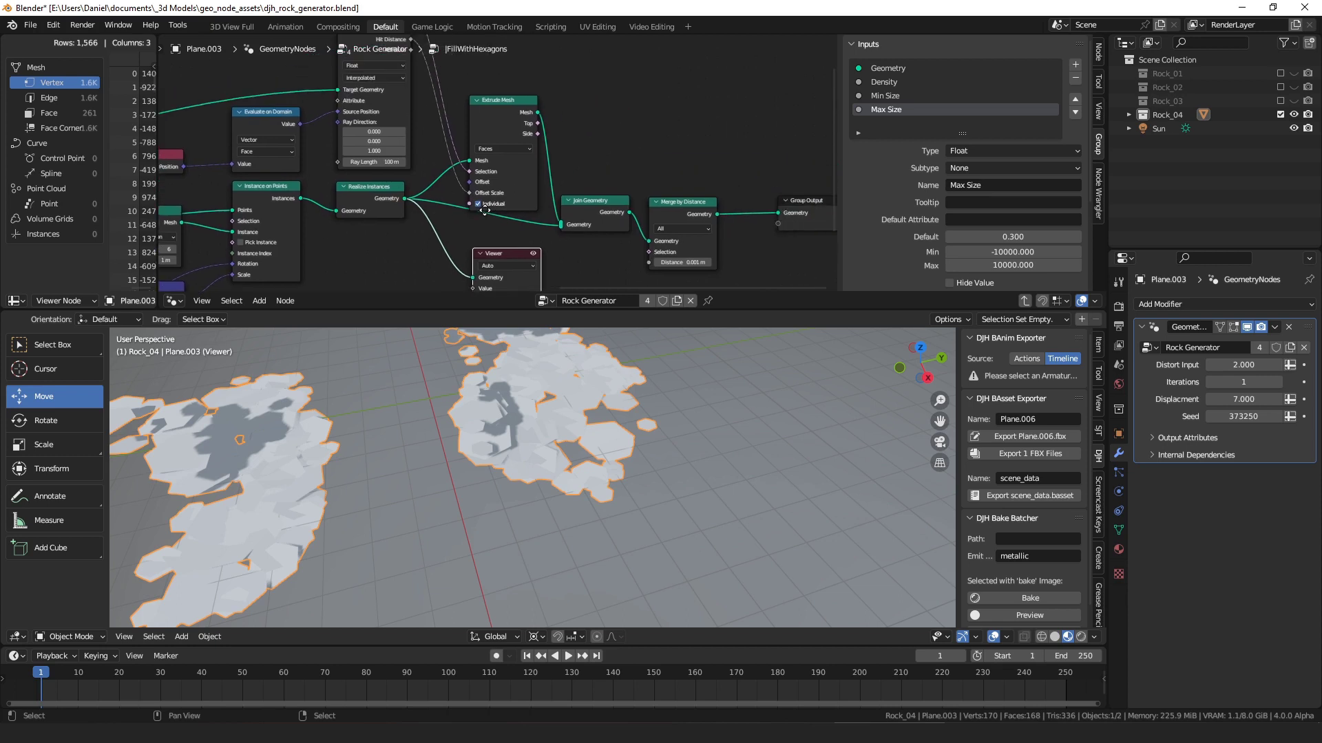
{"action": "scroll", "coordinate": [497, 252], "scroll_direction": "down", "scroll_amount": 2}
{"action": "left_click_drag", "start_coordinate": [497, 252], "coordinate": [645, 102]}
{"action": "middle_click_drag", "start_coordinate": [549, 129], "coordinate": [470, 183]}
{"action": "left_click", "coordinate": [467, 183], "text": "ctrl+shift"}
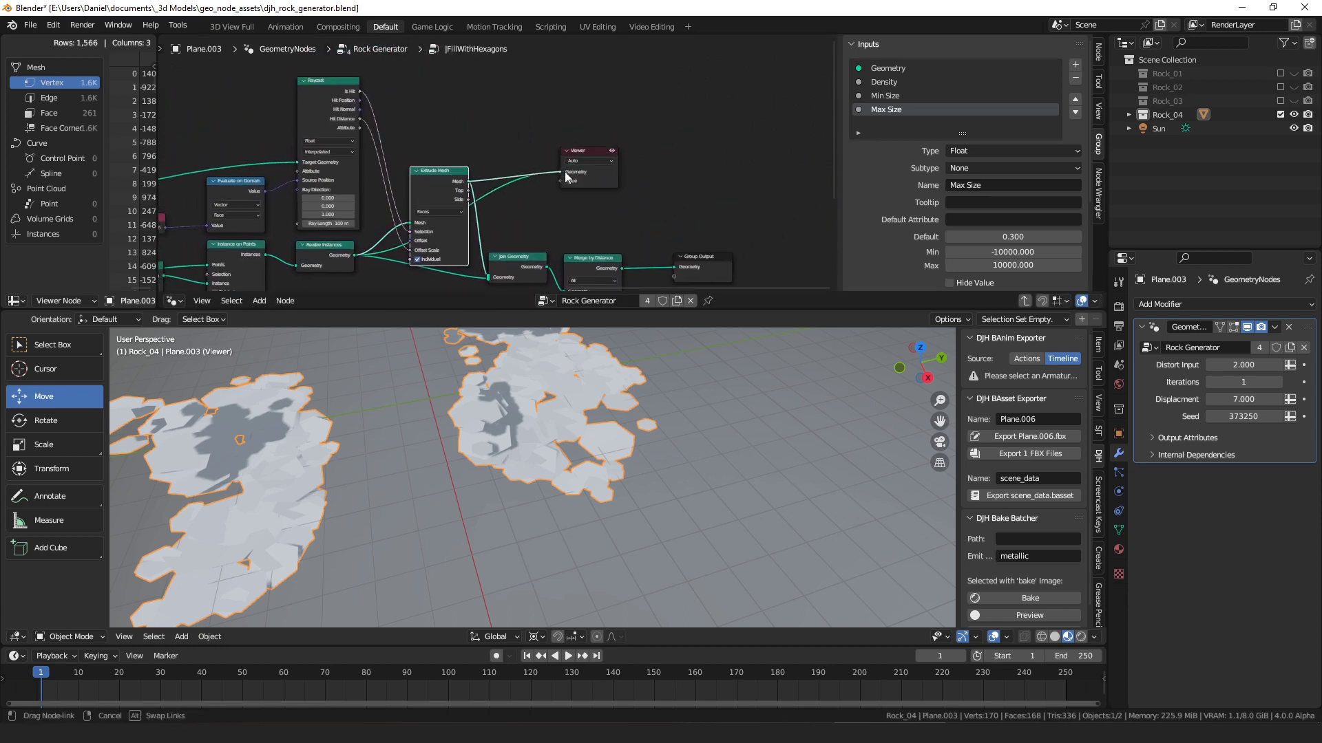
- Trace the Raycast node's target geometry back to Separate Geometry and preview that node's Inverted output in the Viewer
{"action": "middle_click_drag", "start_coordinate": [545, 198], "coordinate": [648, 205]}
{"action": "left_click", "coordinate": [438, 118]}
{"action": "scroll", "coordinate": [392, 134], "scroll_direction": "down", "scroll_amount": 6}
{"action": "middle_click_drag", "start_coordinate": [392, 133], "coordinate": [653, 99]}
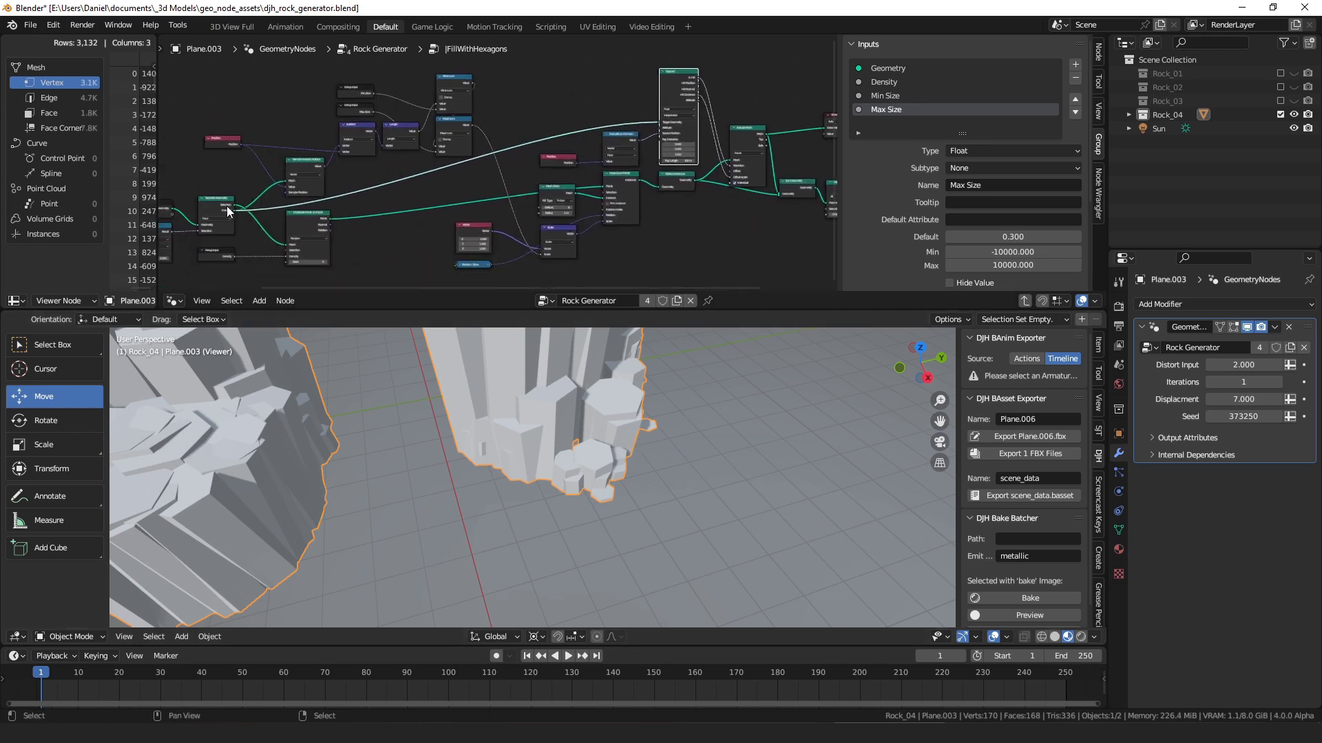
{"action": "left_click_drag", "start_coordinate": [234, 207], "coordinate": [820, 130]}
{"action": "left_click_drag", "start_coordinate": [443, 78], "coordinate": [441, 75]}
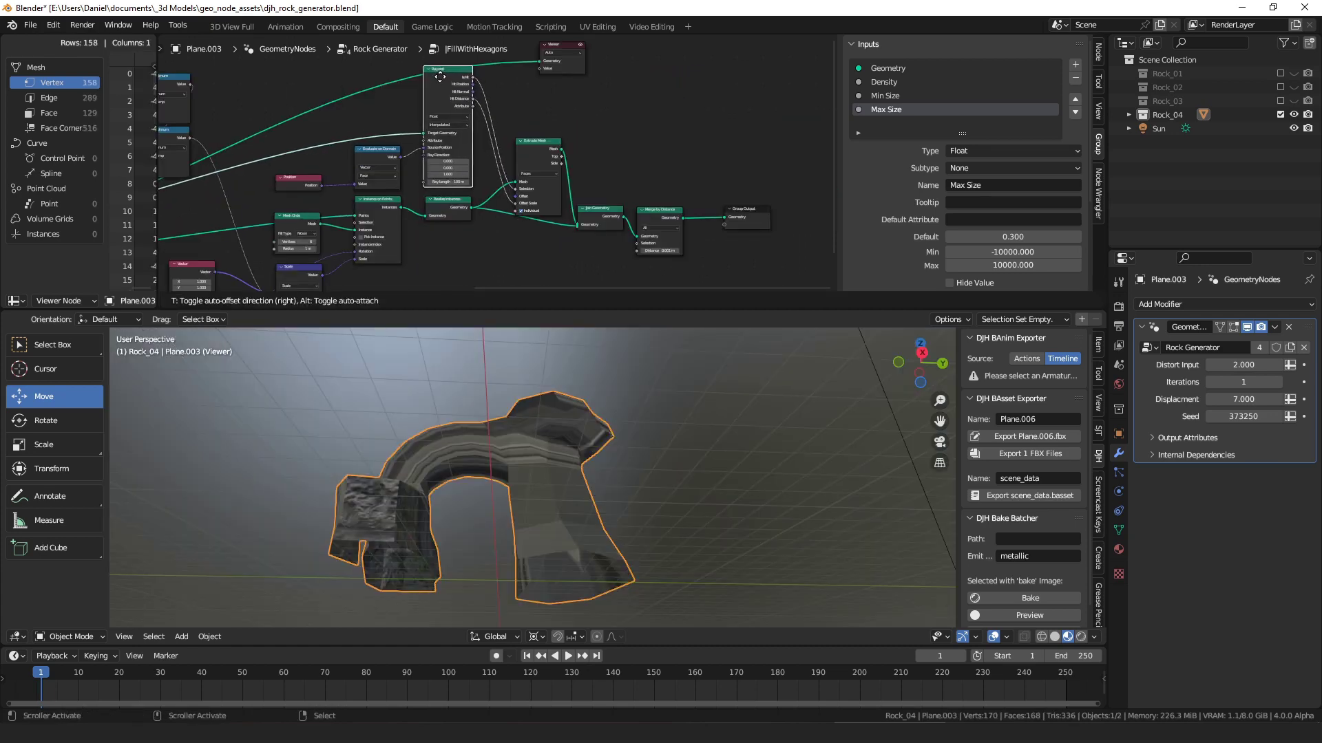
{"action": "middle_click_drag", "start_coordinate": [498, 113], "coordinate": [484, 126]}
{"action": "middle_click_drag", "start_coordinate": [566, 434], "coordinate": [574, 486]}
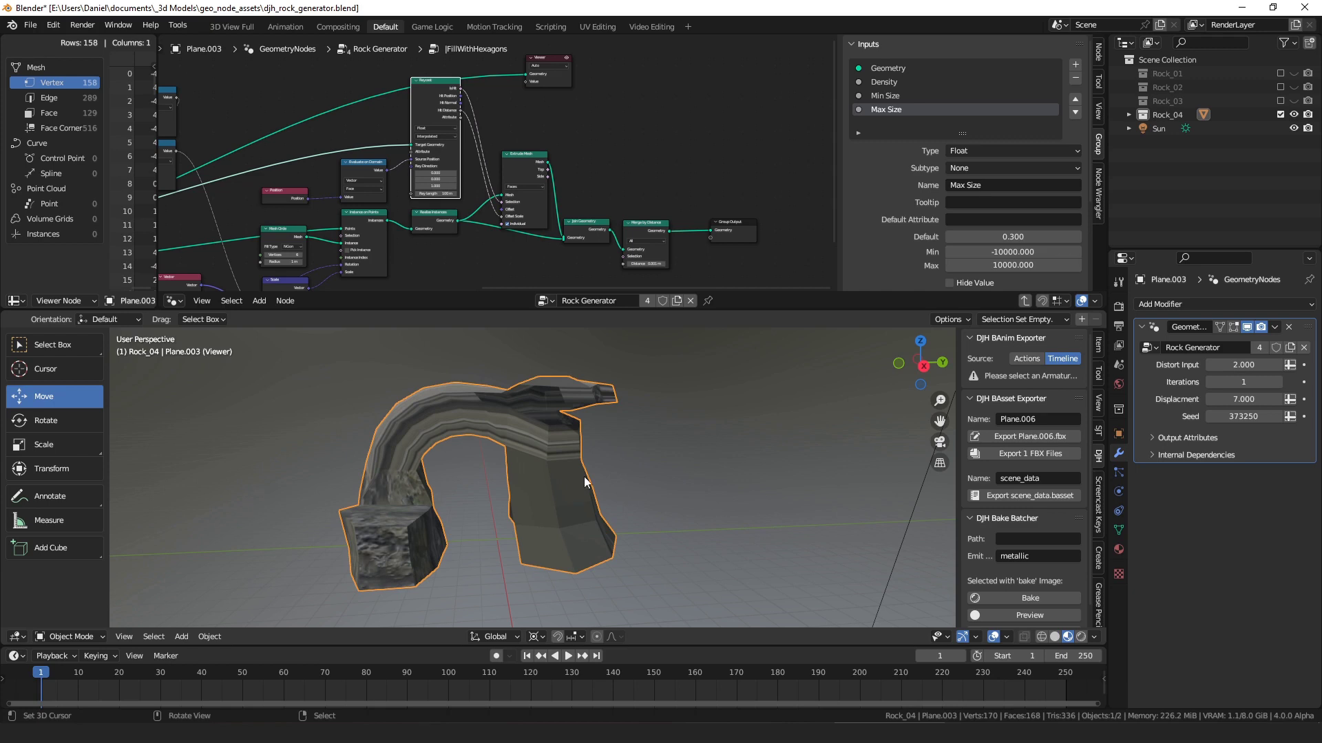
- Preview Extrude Mesh's Mesh output and the Join Geometry output in the Viewer, looking at the columns' undersides
{"action": "left_click_drag", "start_coordinate": [547, 161], "coordinate": [642, 155]}
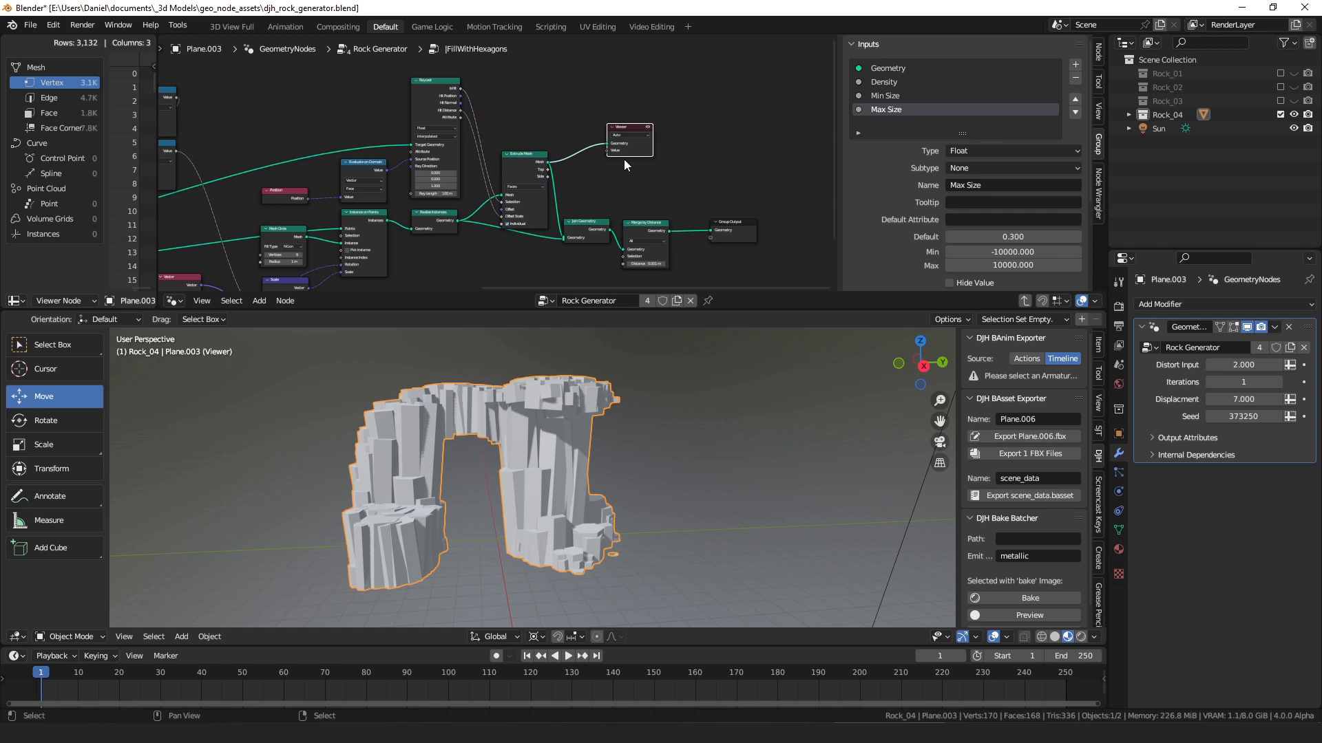
{"action": "middle_click_drag", "start_coordinate": [572, 365], "coordinate": [551, 378]}
{"action": "middle_click_drag", "start_coordinate": [631, 246], "coordinate": [434, 164]}
{"action": "scroll", "coordinate": [512, 163], "scroll_direction": "up", "scroll_amount": 5}
{"action": "left_click_drag", "start_coordinate": [485, 176], "coordinate": [507, 132]}
{"action": "left_click", "coordinate": [444, 177]}
{"action": "scroll", "coordinate": [581, 473], "scroll_direction": "up", "scroll_amount": 1}
{"action": "middle_click_drag", "start_coordinate": [581, 474], "coordinate": [576, 337]}
{"action": "middle_click_drag", "start_coordinate": [455, 159], "coordinate": [449, 183]}
{"action": "left_click_drag", "start_coordinate": [437, 206], "coordinate": [472, 96]}
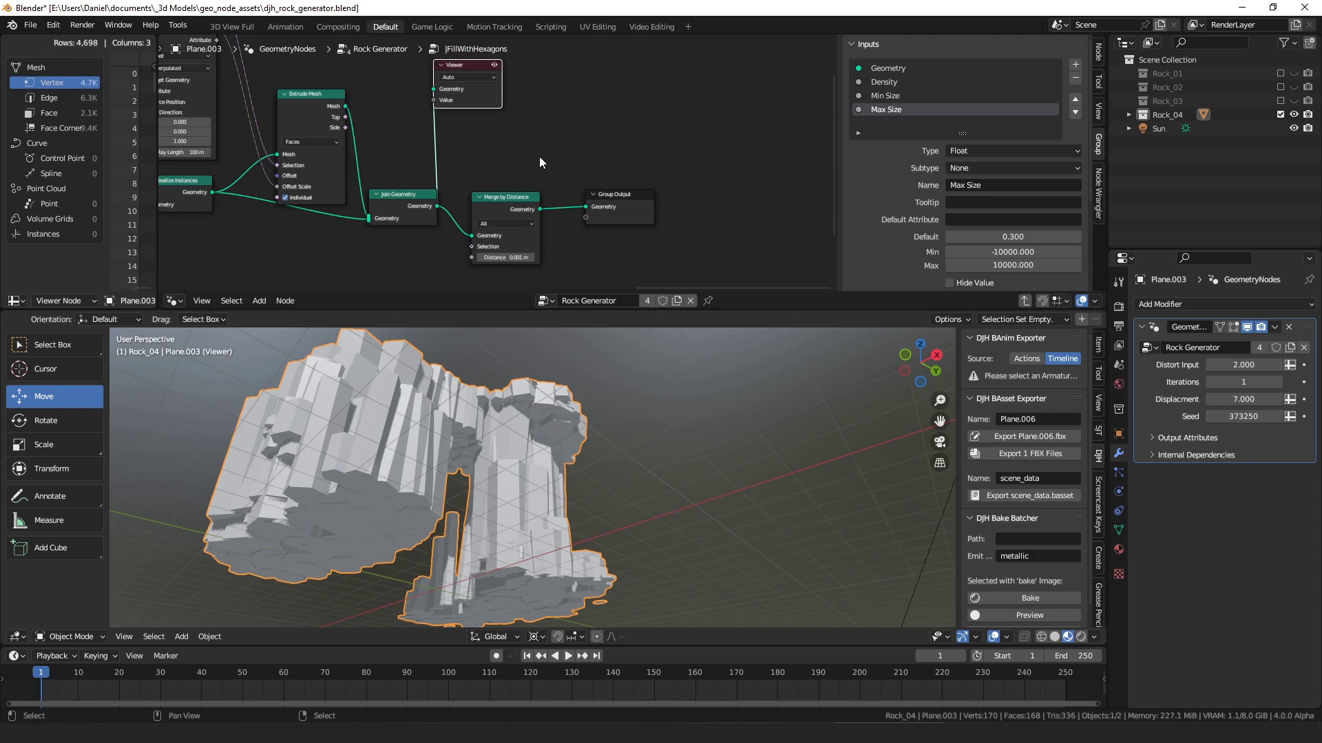
- Link Merge by Distance's Geometry output to the Viewer above the Group Output and exit the FillWithHexagons group
{"action": "left_click", "coordinate": [539, 210], "text": "ctrl+shift"}
{"action": "left_click_drag", "start_coordinate": [473, 98], "coordinate": [653, 155]}
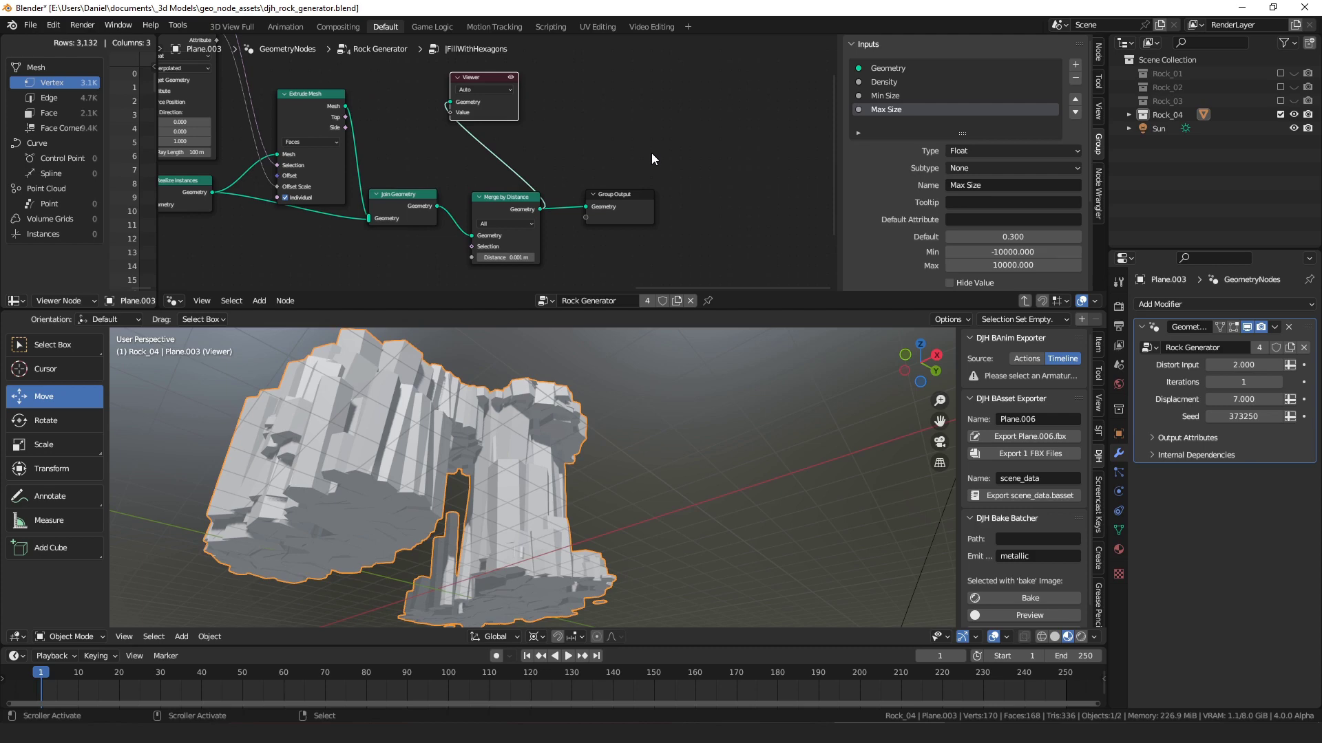
{"action": "left_click_drag", "start_coordinate": [494, 119], "coordinate": [625, 191]}
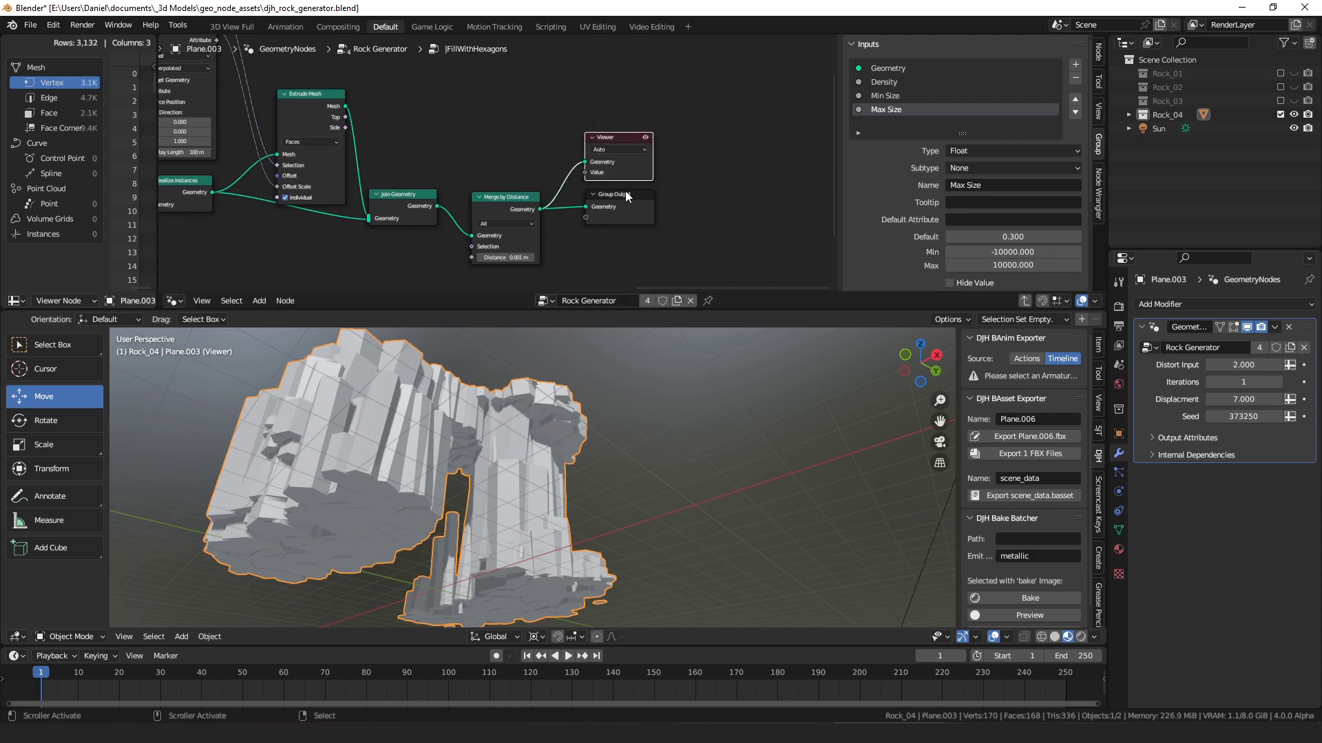
{"action": "left_click", "coordinate": [571, 185]}
{"action": "key", "text": "Tab"}
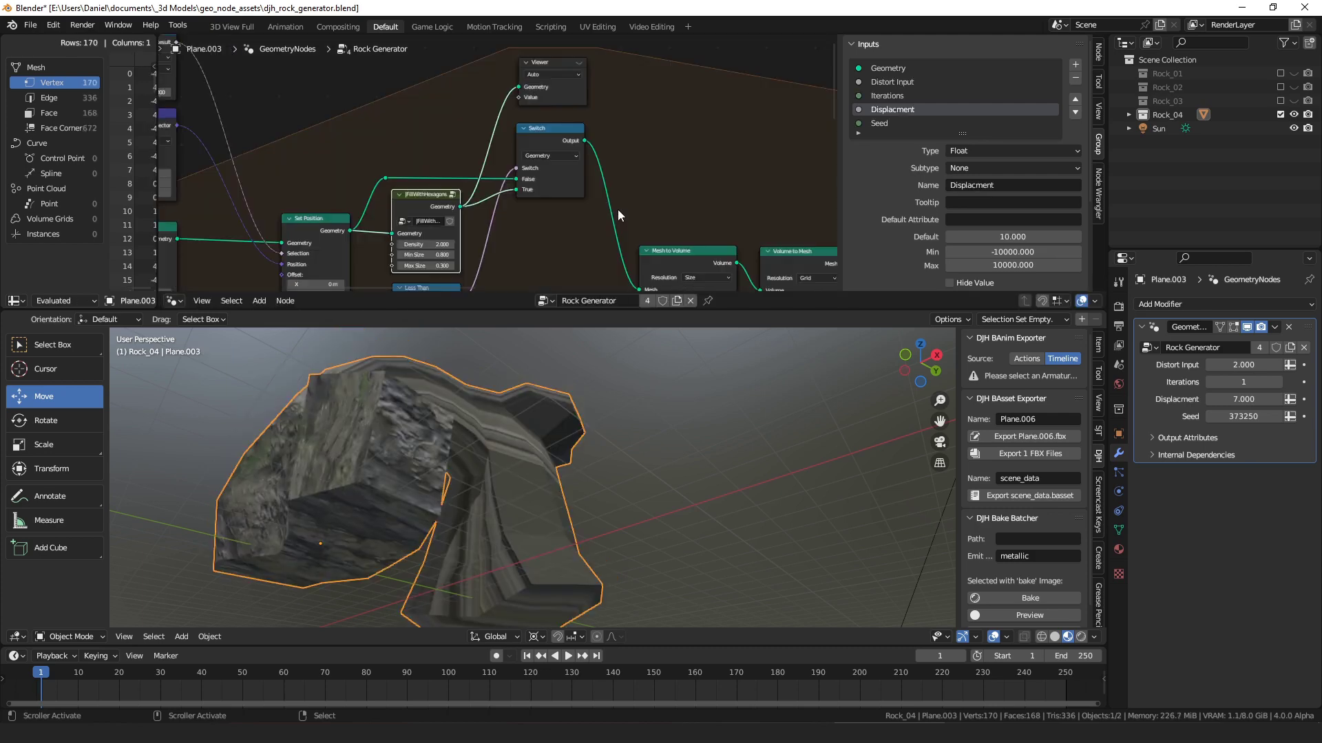
- Examine the Switch node after the FillWithHexagons group and the integer Less Than node that controls it
{"action": "middle_click_drag", "start_coordinate": [550, 179], "coordinate": [509, 138]}
{"action": "left_click", "coordinate": [510, 137]}
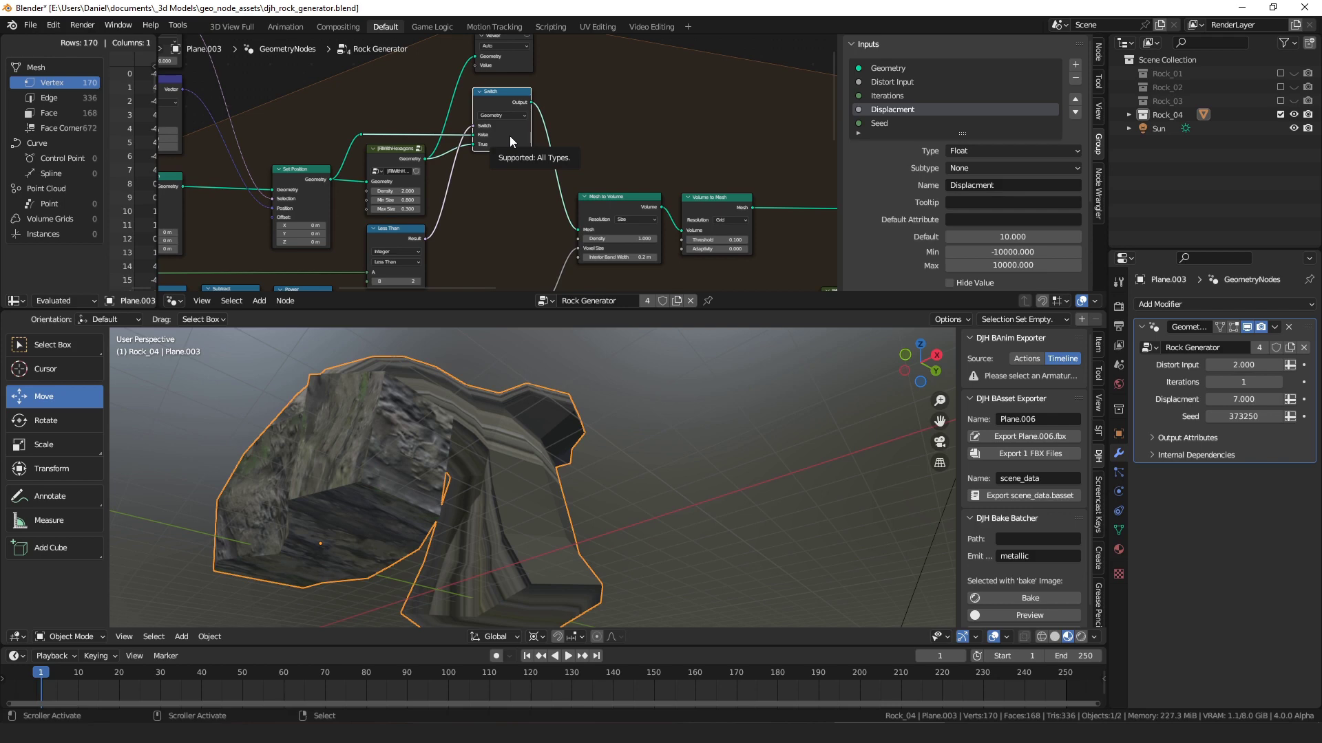
{"action": "middle_click_drag", "start_coordinate": [437, 281], "coordinate": [587, 199]}
{"action": "left_click_drag", "start_coordinate": [558, 168], "coordinate": [560, 168]}
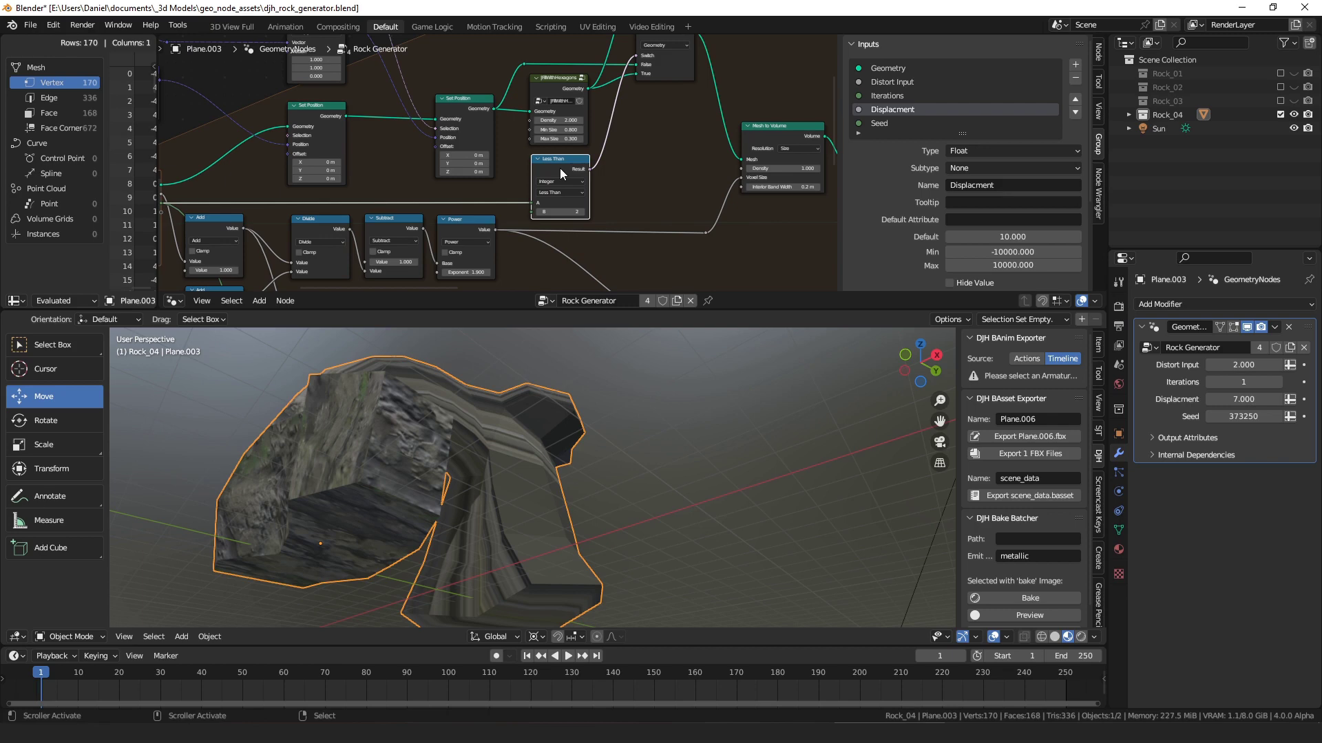
- Preview the Output of the Switch node after the FillWithHexagons group in the Viewer
{"action": "middle_click_drag", "start_coordinate": [559, 168], "coordinate": [416, 200]}
{"action": "left_click_drag", "start_coordinate": [460, 195], "coordinate": [459, 195]}
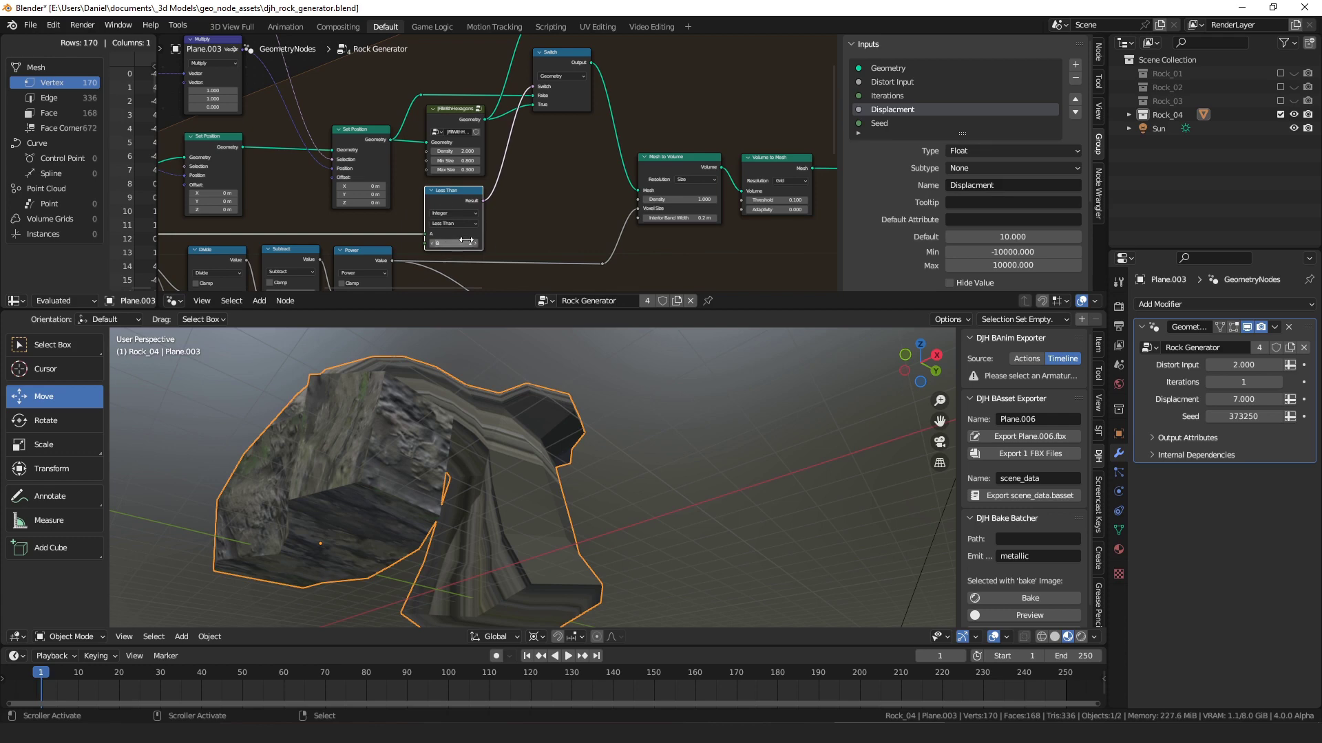
{"action": "middle_click_drag", "start_coordinate": [486, 199], "coordinate": [455, 246]}
{"action": "left_click_drag", "start_coordinate": [427, 158], "coordinate": [428, 158]}
{"action": "left_click_drag", "start_coordinate": [345, 178], "coordinate": [340, 174]}
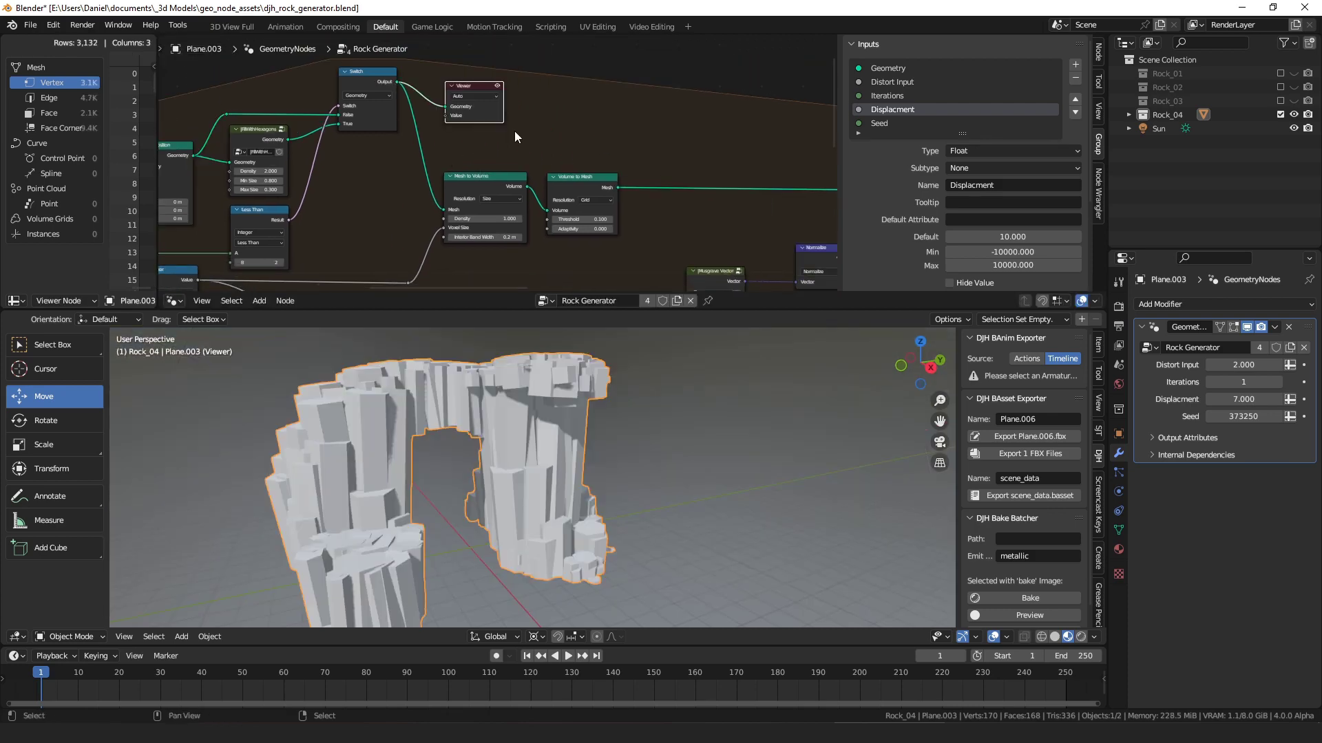
- Preview Mesh to Volume's Volume output and then Volume to Mesh's Mesh output in the Viewer
{"action": "middle_click_drag", "start_coordinate": [514, 131], "coordinate": [472, 137]}
{"action": "left_click_drag", "start_coordinate": [419, 101], "coordinate": [531, 130]}
{"action": "left_click_drag", "start_coordinate": [485, 197], "coordinate": [532, 151]}
{"action": "left_click", "coordinate": [549, 150]}
{"action": "middle_click_drag", "start_coordinate": [621, 351], "coordinate": [580, 382]}
{"action": "left_click_drag", "start_coordinate": [529, 125], "coordinate": [649, 154]}
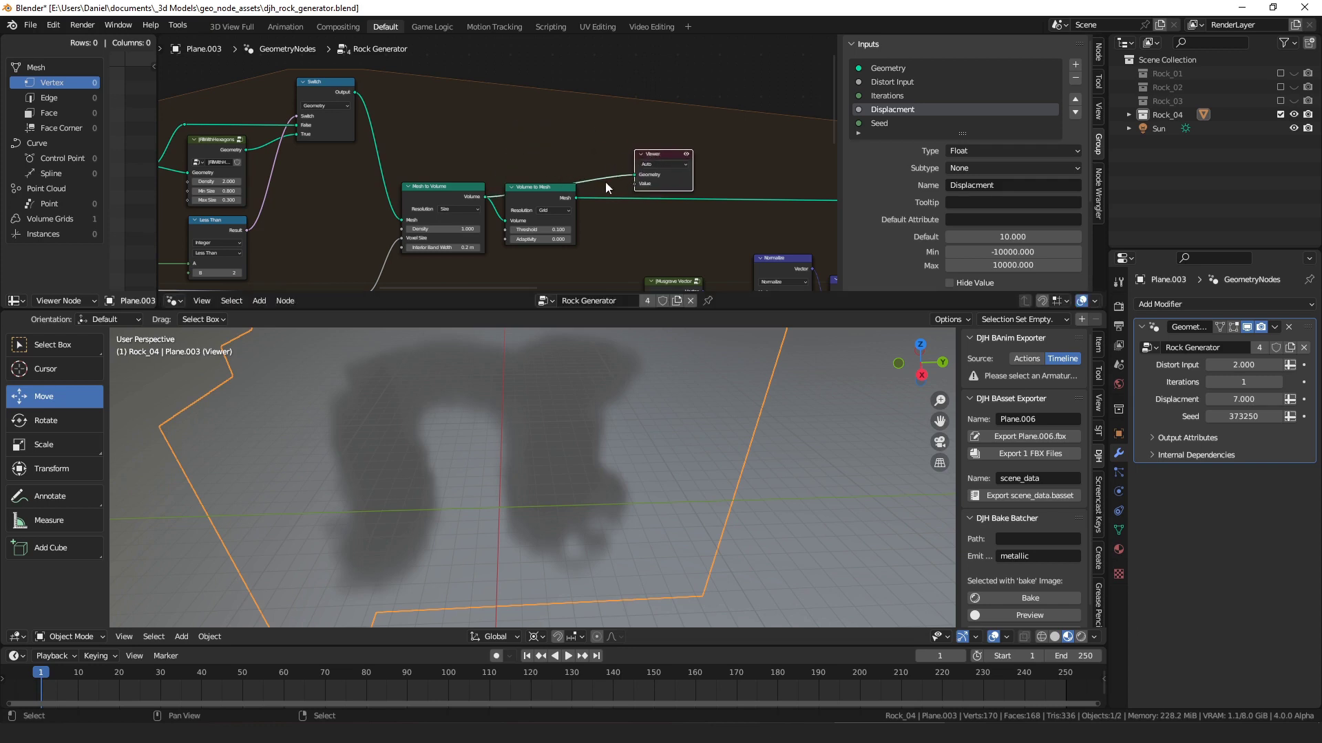
{"action": "left_click_drag", "start_coordinate": [576, 199], "coordinate": [679, 180]}
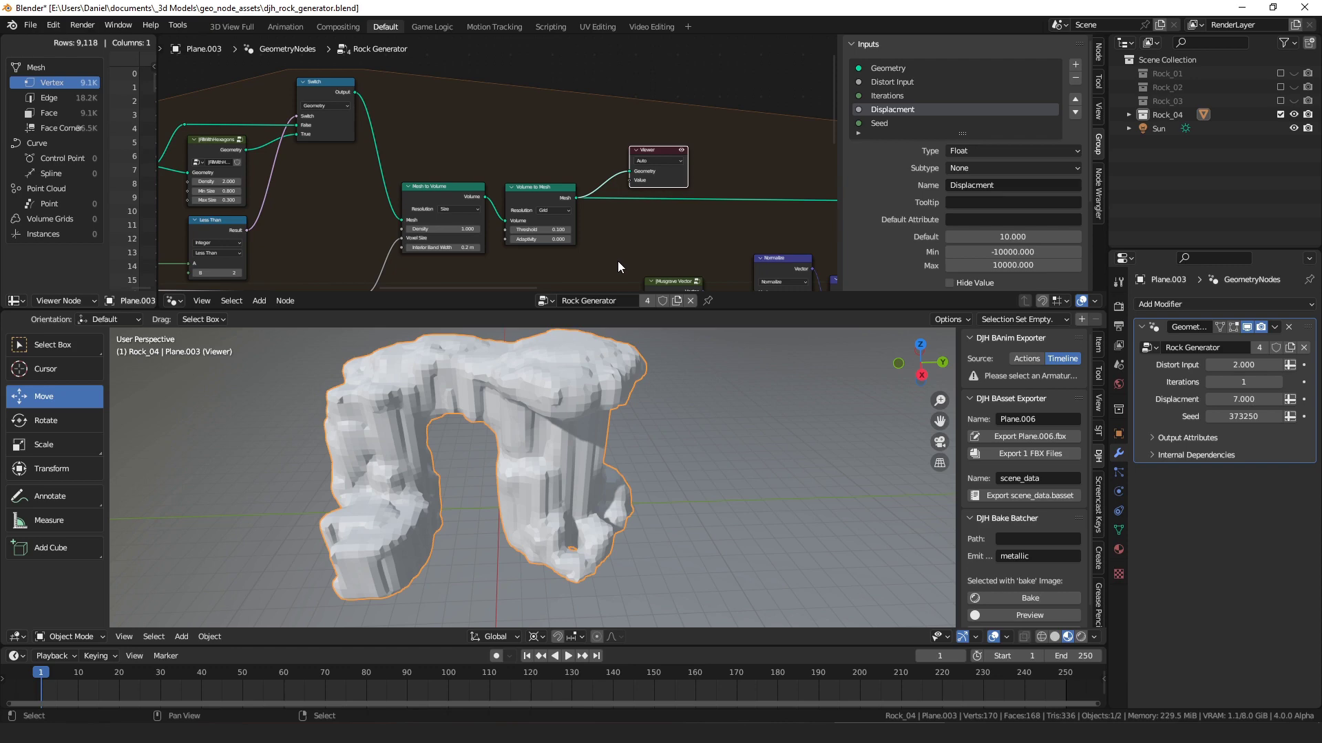
- Try unlinking Mesh to Volume's Voxel Size input and setting it to 0.1 m
{"action": "scroll", "coordinate": [605, 210], "scroll_direction": "up", "scroll_amount": 2}
{"action": "middle_click_drag", "start_coordinate": [634, 206], "coordinate": [693, 155]}
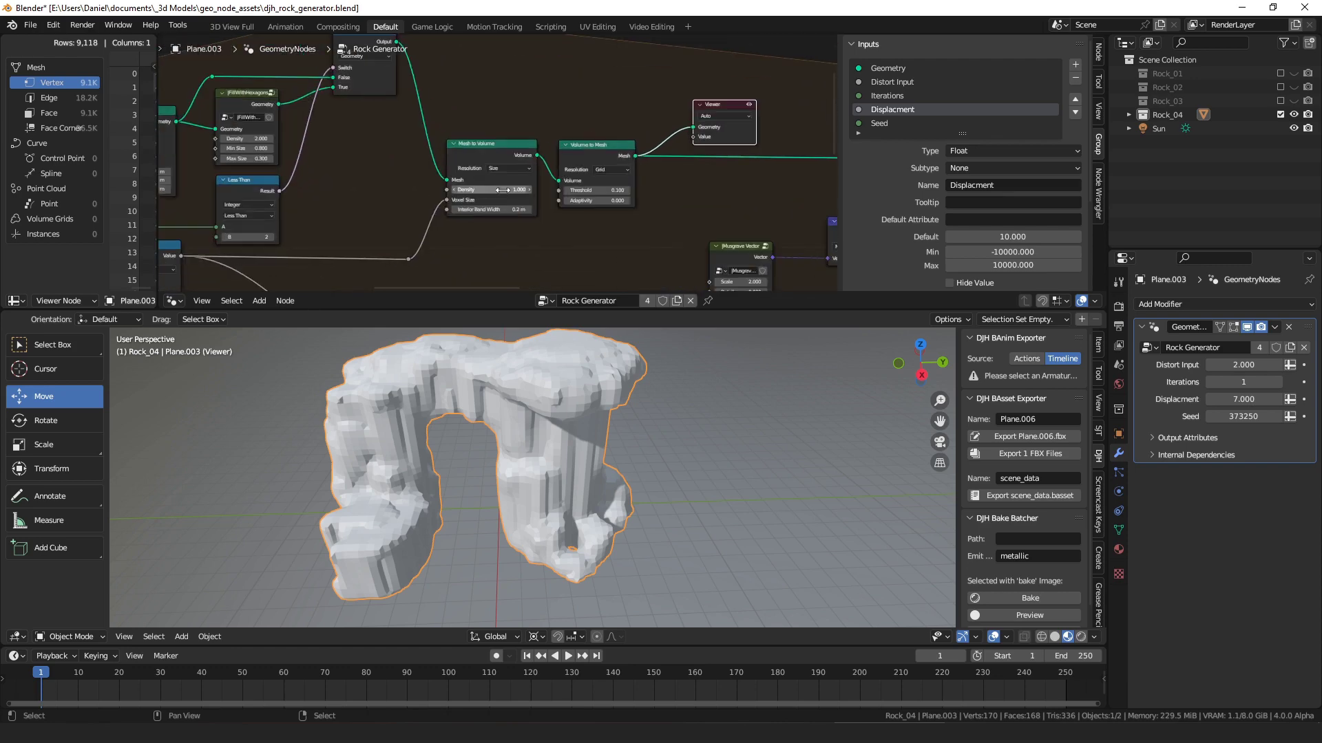
{"action": "scroll", "coordinate": [482, 200], "scroll_direction": "up", "scroll_amount": 4}
{"action": "left_click_drag", "start_coordinate": [486, 143], "coordinate": [487, 145]}
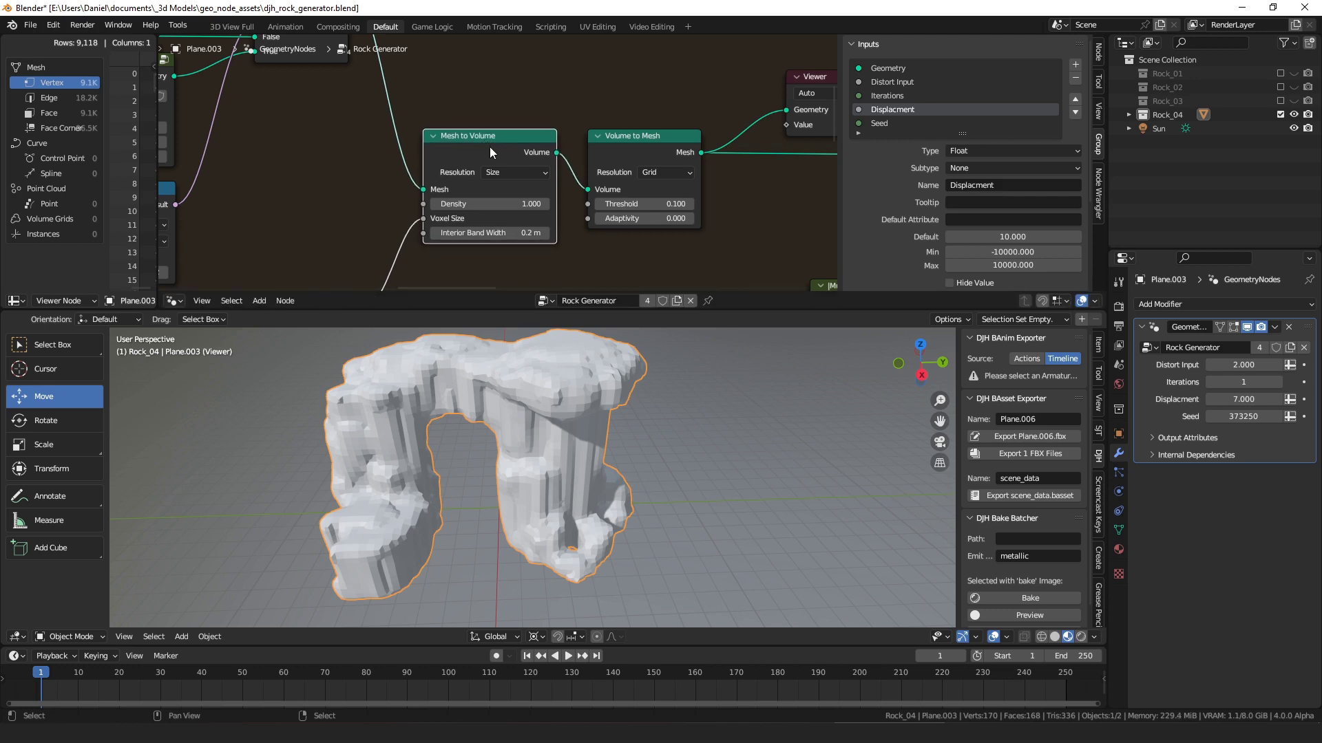
{"action": "left_click_drag", "start_coordinate": [423, 218], "coordinate": [403, 241]}
{"action": "left_click", "coordinate": [494, 218]}
{"action": "type", "text": ".1"}
{"action": "key", "text": "Return"}
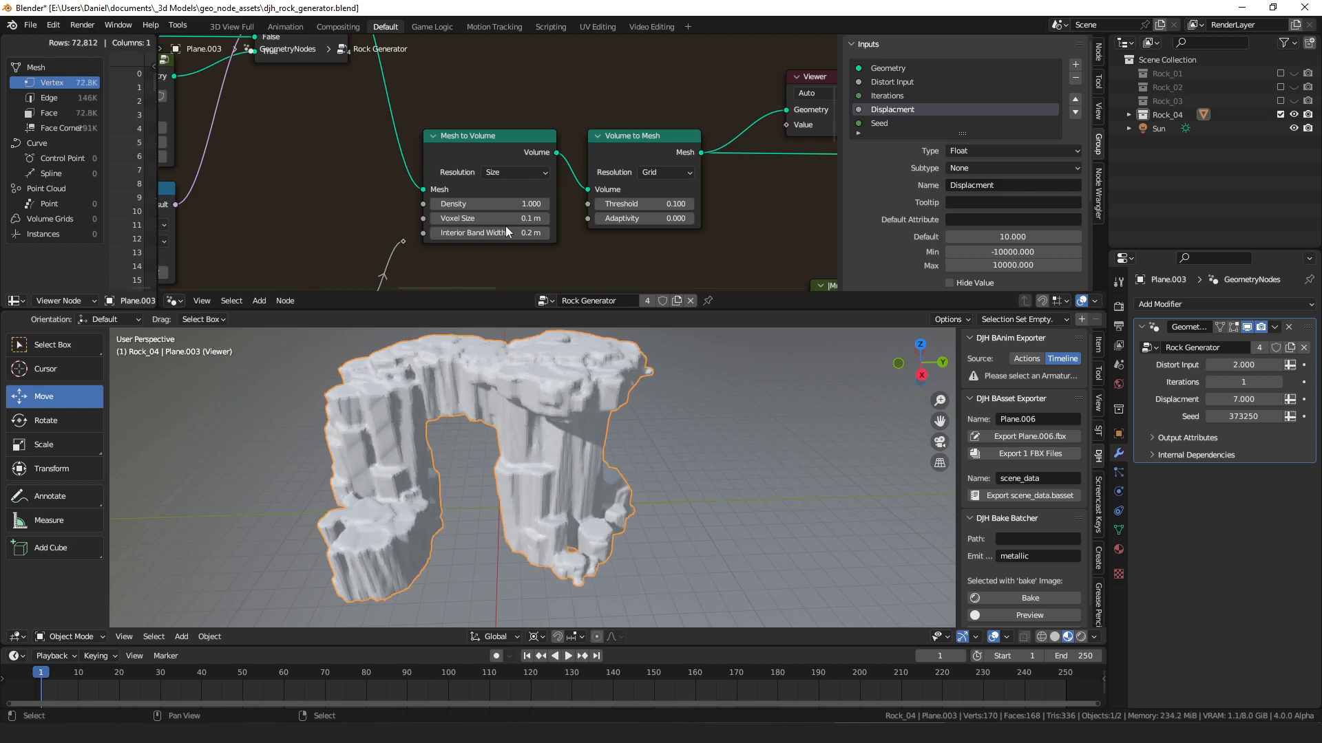
- Try a Voxel Size of 0.5 m on the unlinked Mesh to Volume node
{"action": "scroll", "coordinate": [531, 398], "scroll_direction": "up", "scroll_amount": 5}
{"action": "left_click", "coordinate": [485, 219]}
{"action": "type", "text": ".5"}
{"action": "key", "text": "Return"}
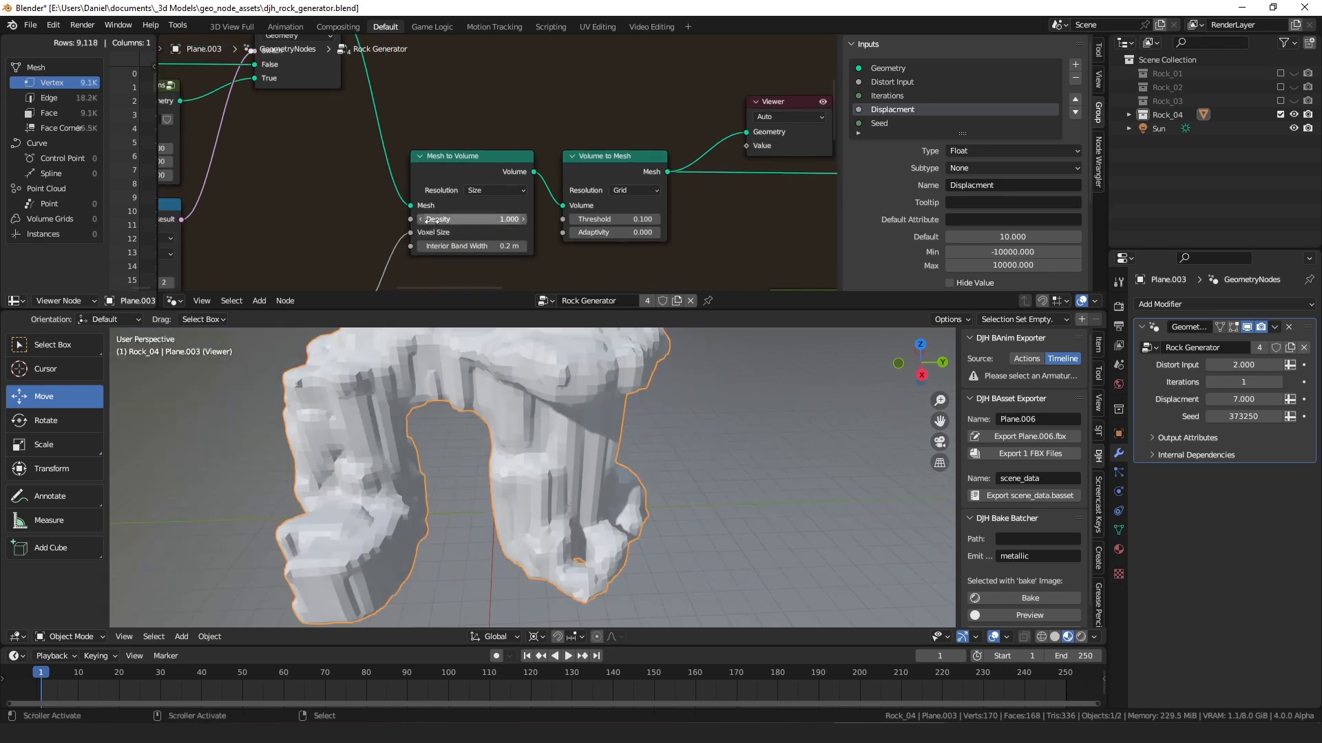
- Trace Mesh to Volume's Voxel Size link back through the Power, Subtract, Divide and Add nodes to the Repeat Input
{"action": "middle_click_drag", "start_coordinate": [420, 242], "coordinate": [416, 159]}
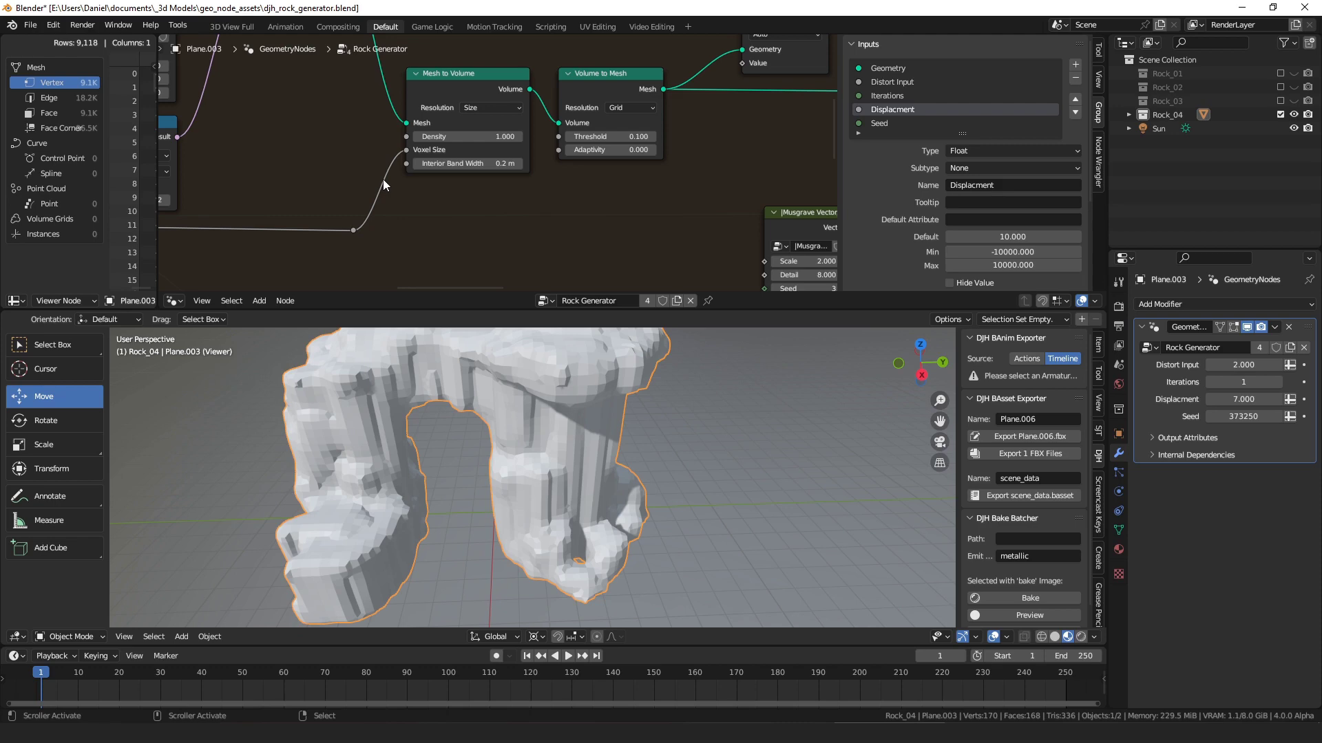
{"action": "middle_click_drag", "start_coordinate": [334, 153], "coordinate": [570, 143]}
{"action": "scroll", "coordinate": [570, 144], "scroll_direction": "down", "scroll_amount": 4}
{"action": "middle_click_drag", "start_coordinate": [304, 184], "coordinate": [513, 156]}
{"action": "scroll", "coordinate": [369, 190], "scroll_direction": "up", "scroll_amount": 2}
{"action": "scroll", "coordinate": [369, 190], "scroll_direction": "up", "scroll_amount": 1}
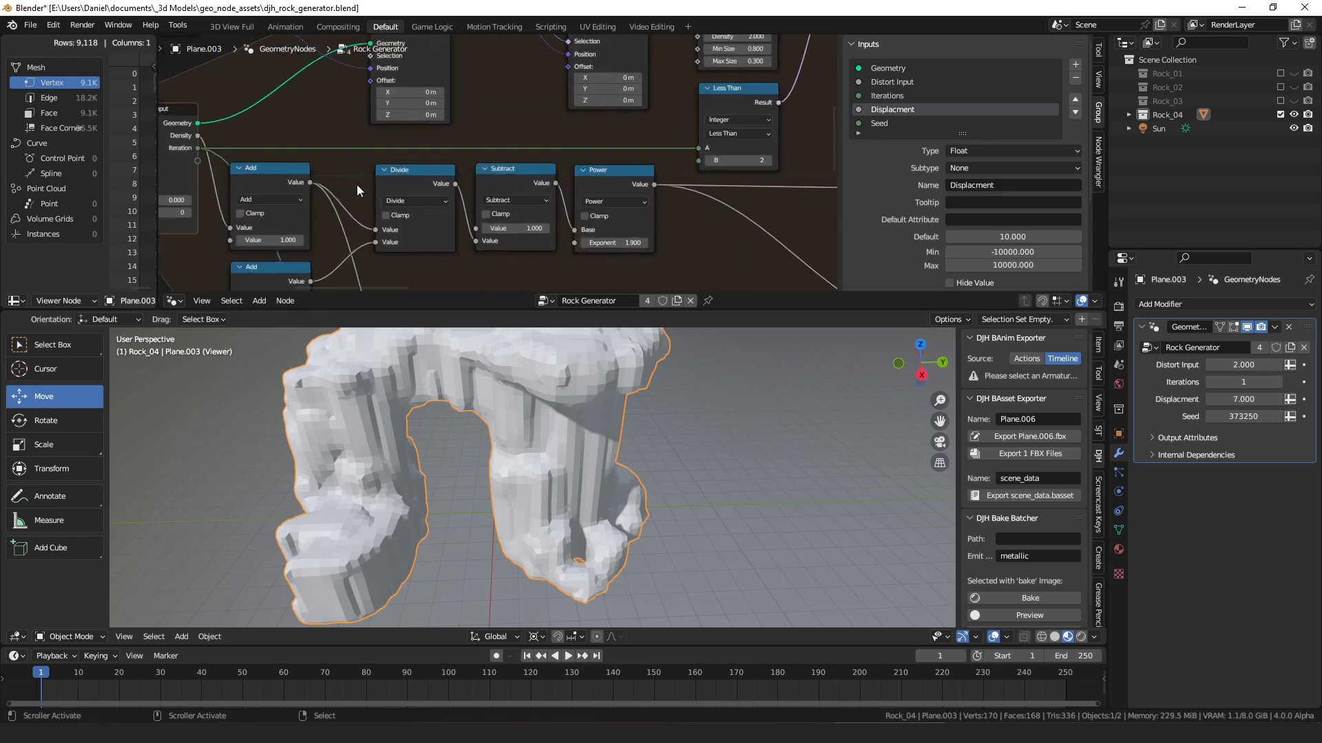
{"action": "left_click", "coordinate": [182, 152]}
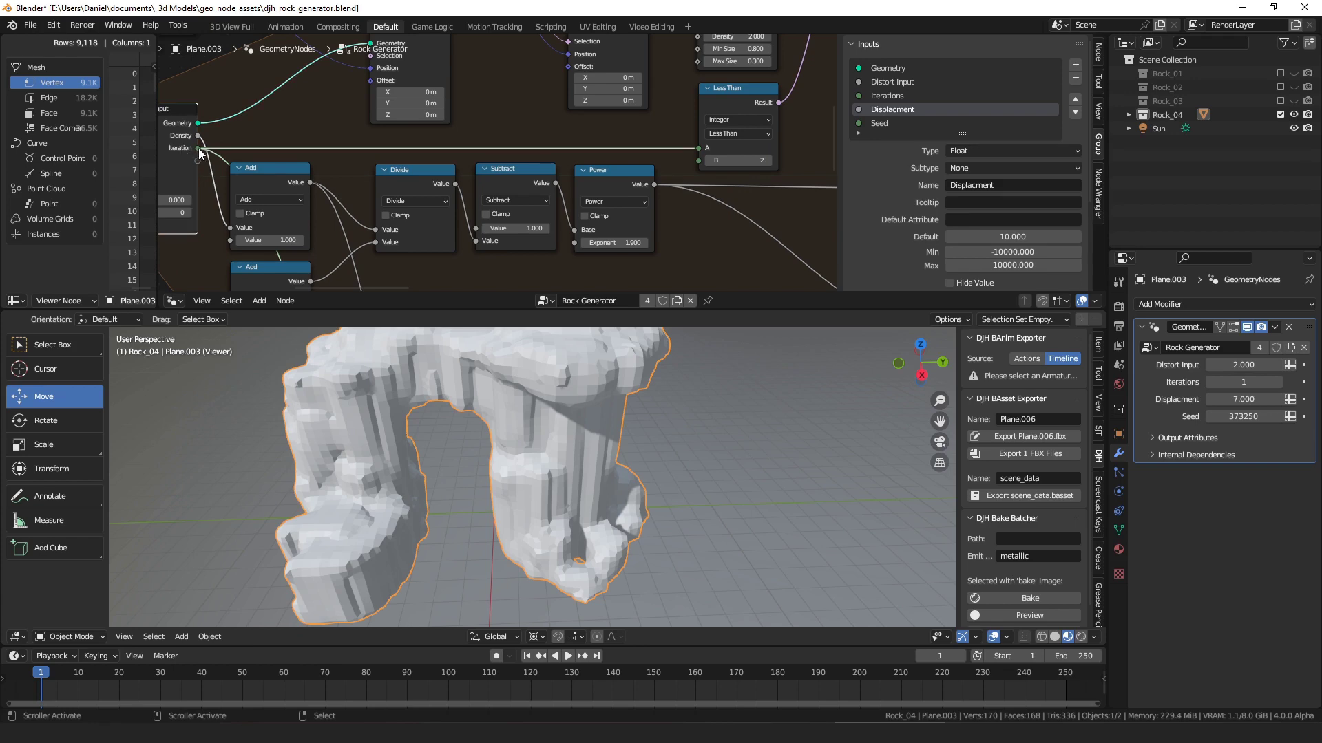
{"action": "left_click_drag", "start_coordinate": [259, 175], "coordinate": [259, 171]}
- Look over the repeat zone and examine the Group Input's Iterations value feeding the Repeat Input and the lower Add node
{"action": "scroll", "coordinate": [454, 270], "scroll_direction": "down", "scroll_amount": 6}
{"action": "middle_click_drag", "start_coordinate": [536, 233], "coordinate": [340, 171]}
{"action": "scroll", "coordinate": [339, 171], "scroll_direction": "down", "scroll_amount": 3}
{"action": "middle_click_drag", "start_coordinate": [757, 103], "coordinate": [455, 143]}
{"action": "middle_click_drag", "start_coordinate": [545, 111], "coordinate": [511, 199]}
{"action": "middle_click_drag", "start_coordinate": [318, 205], "coordinate": [833, 180]}
{"action": "middle_click_drag", "start_coordinate": [398, 184], "coordinate": [658, 177]}
{"action": "scroll", "coordinate": [421, 175], "scroll_direction": "up", "scroll_amount": 4}
{"action": "middle_click_drag", "start_coordinate": [488, 169], "coordinate": [404, 186]}
{"action": "scroll", "coordinate": [362, 187], "scroll_direction": "up", "scroll_amount": 4}
{"action": "middle_click_drag", "start_coordinate": [416, 232], "coordinate": [388, 209]}
{"action": "left_click_drag", "start_coordinate": [391, 205], "coordinate": [387, 208]}
{"action": "middle_click_drag", "start_coordinate": [388, 208], "coordinate": [486, 207]}
{"action": "left_click_drag", "start_coordinate": [490, 154], "coordinate": [475, 154]}
{"action": "middle_click_drag", "start_coordinate": [272, 185], "coordinate": [430, 161]}
{"action": "left_click_drag", "start_coordinate": [319, 208], "coordinate": [316, 207]}
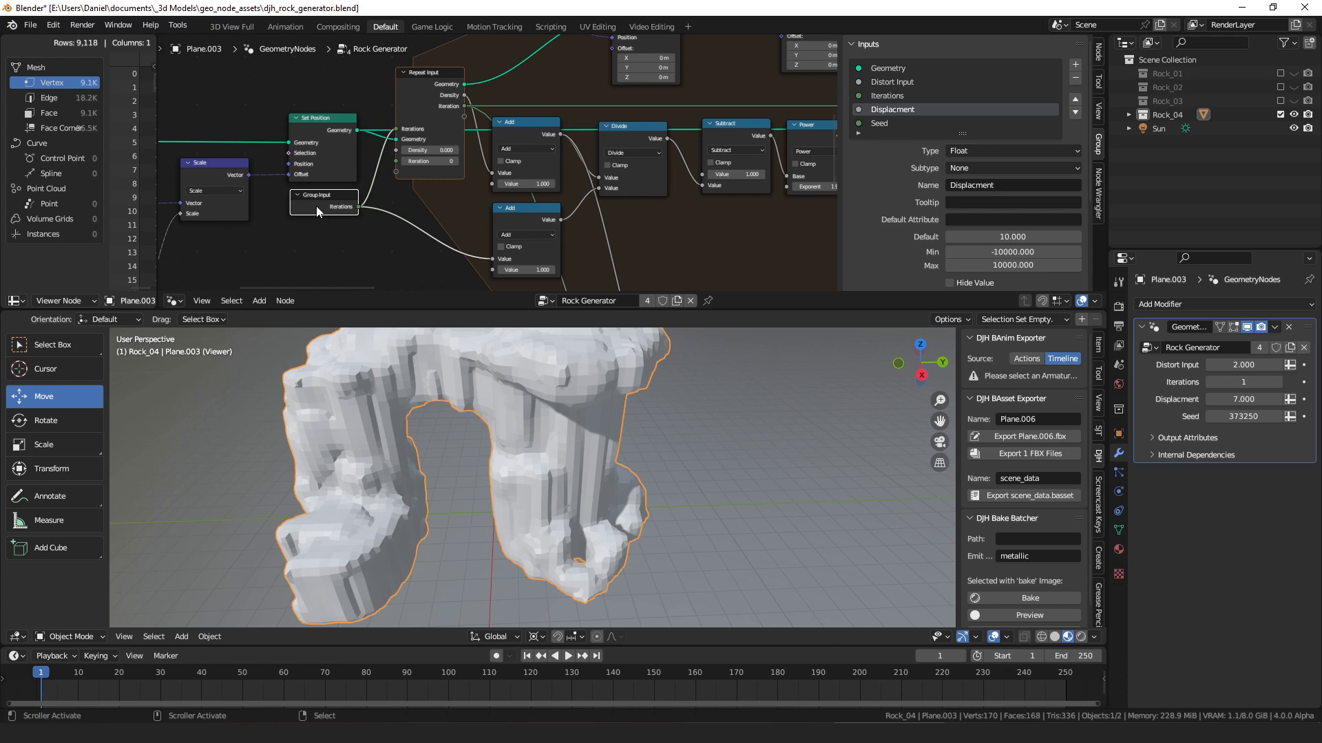
- Examine how the two Add nodes feed the Divide and Subtract nodes in the repeat zone
{"action": "middle_click_drag", "start_coordinate": [619, 152], "coordinate": [390, 155]}
{"action": "left_click_drag", "start_coordinate": [497, 187], "coordinate": [485, 193]}
{"action": "middle_click_drag", "start_coordinate": [459, 210], "coordinate": [482, 176]}
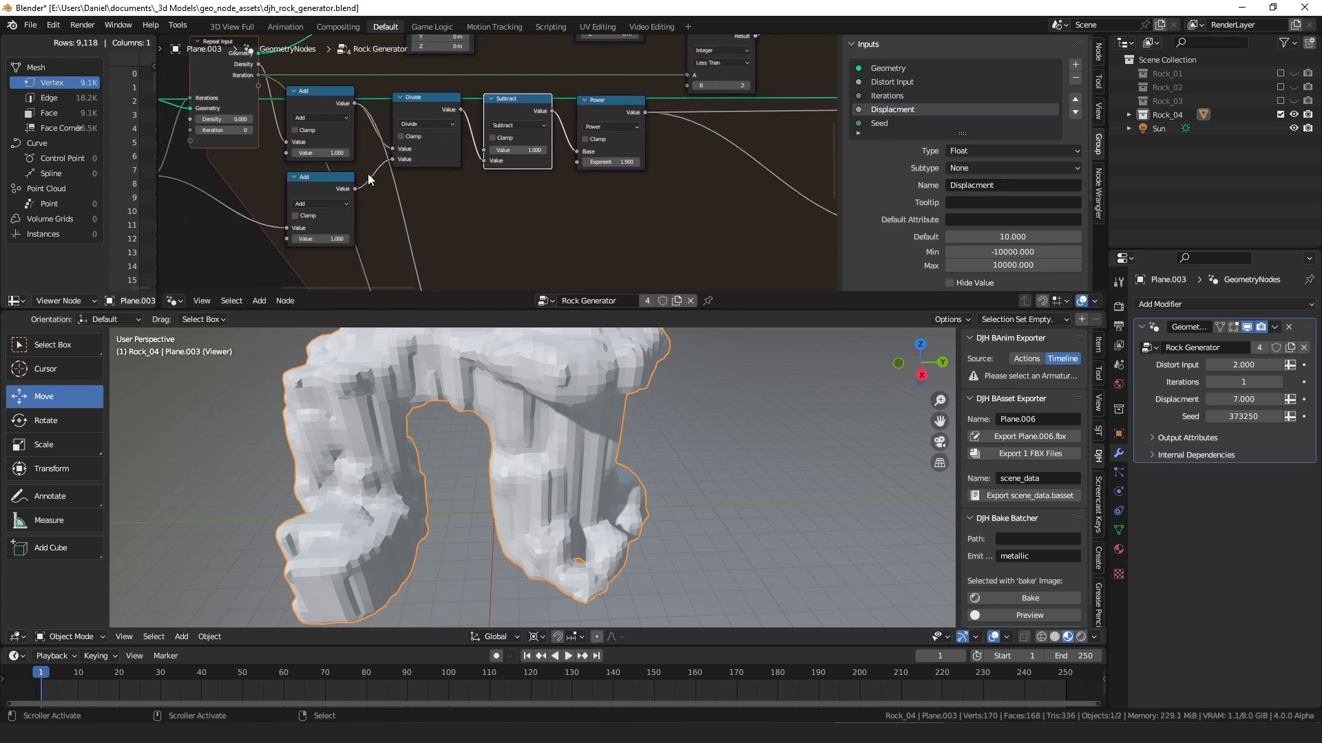
{"action": "middle_click_drag", "start_coordinate": [514, 111], "coordinate": [485, 119]}
{"action": "left_click_drag", "start_coordinate": [480, 109], "coordinate": [478, 114]}
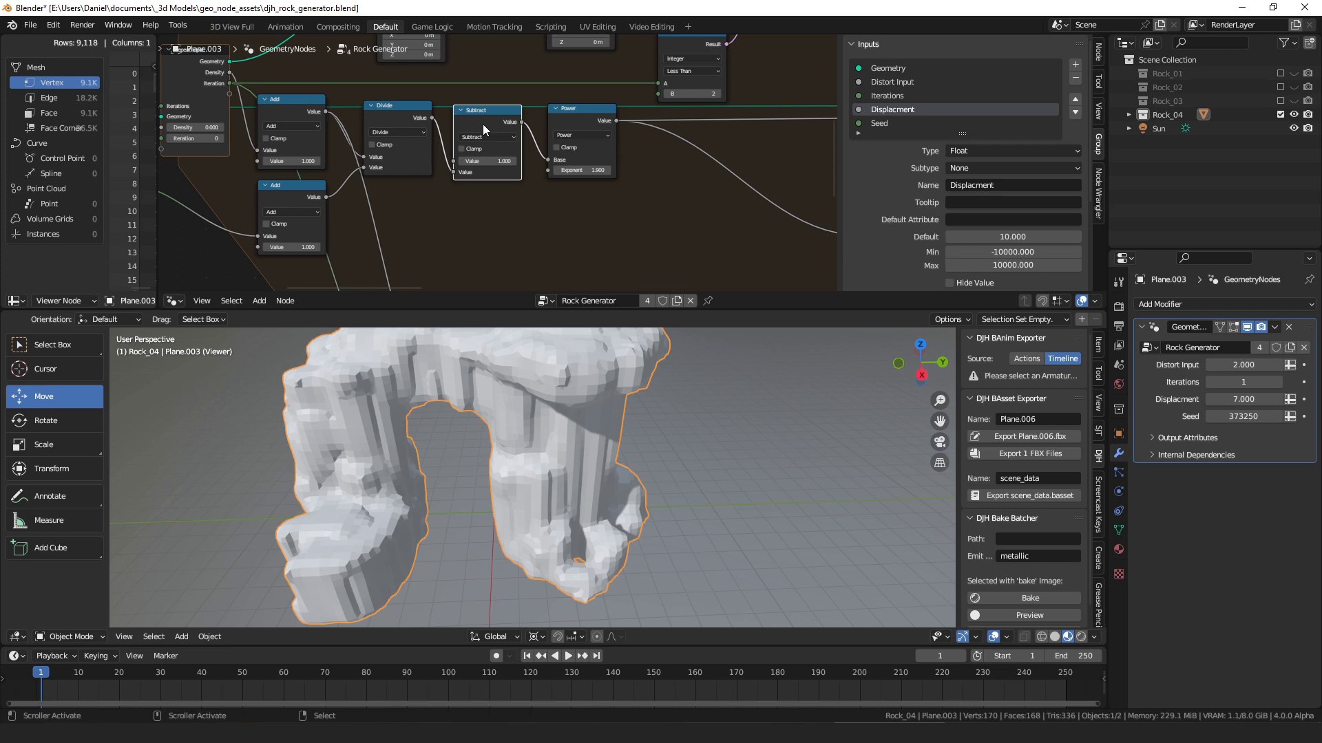
{"action": "middle_click_drag", "start_coordinate": [482, 125], "coordinate": [628, 69]}
{"action": "left_click_drag", "start_coordinate": [427, 141], "coordinate": [426, 138]}
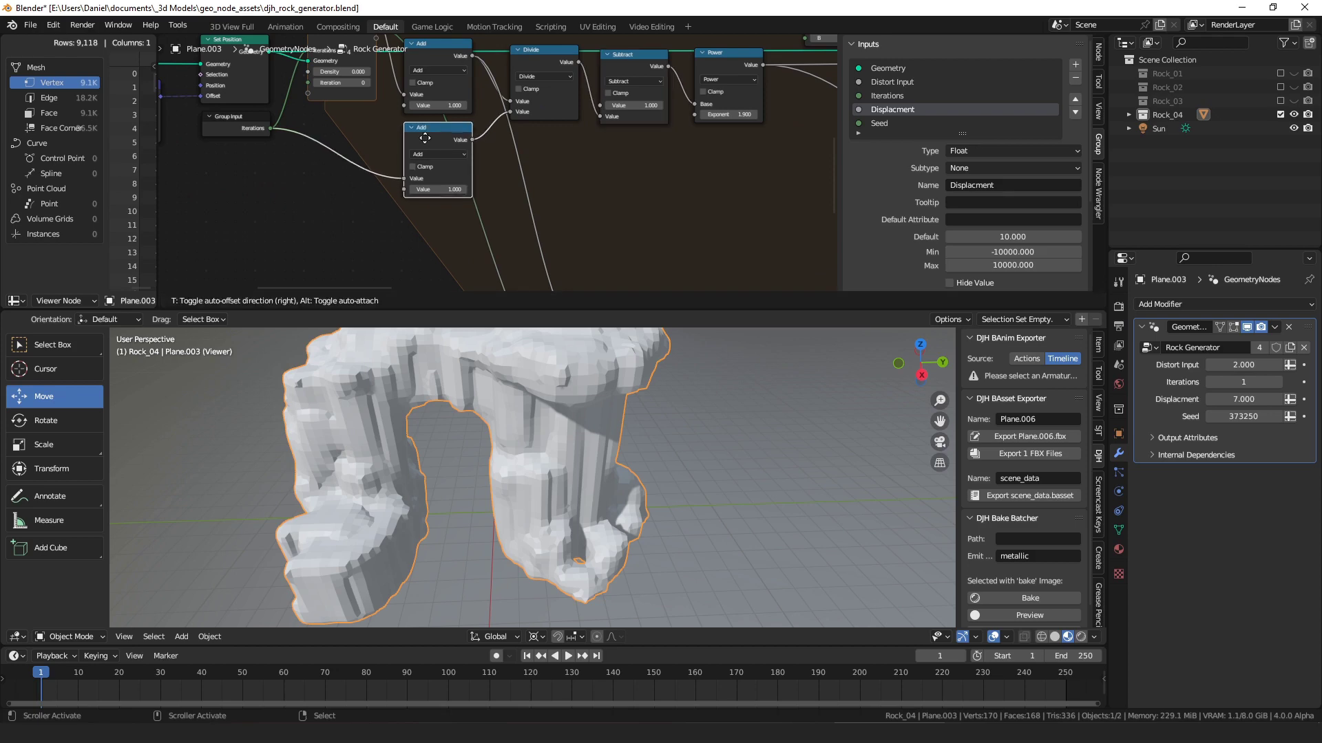
- Examine the Subtract and Power nodes and follow Power's Value output to Mesh to Volume's Voxel Size
{"action": "middle_click_drag", "start_coordinate": [577, 141], "coordinate": [467, 264]}
{"action": "scroll", "coordinate": [534, 182], "scroll_direction": "up", "scroll_amount": 5}
{"action": "left_click_drag", "start_coordinate": [534, 182], "coordinate": [531, 180]}
{"action": "scroll", "coordinate": [534, 182], "scroll_direction": "down", "scroll_amount": 2}
{"action": "middle_click_drag", "start_coordinate": [582, 189], "coordinate": [493, 154]}
{"action": "scroll", "coordinate": [493, 154], "scroll_direction": "up", "scroll_amount": 2}
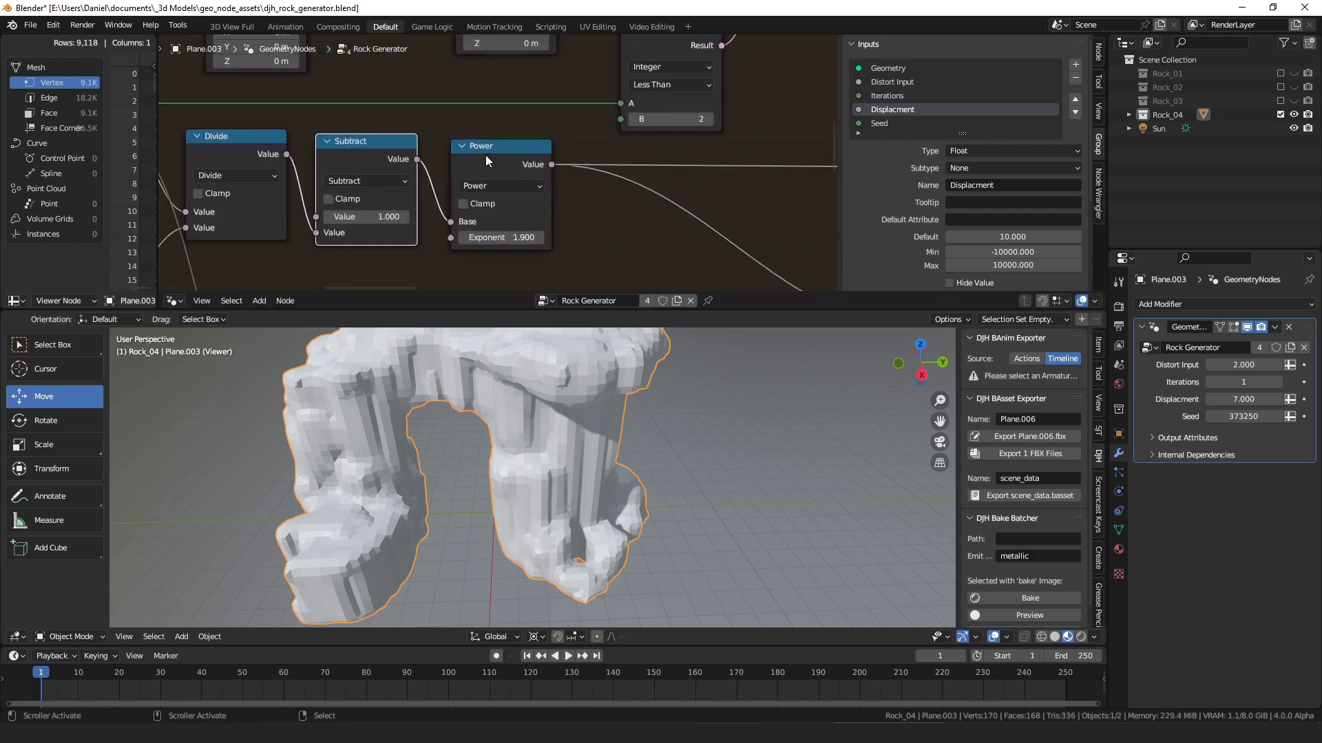
{"action": "left_click", "coordinate": [497, 154]}
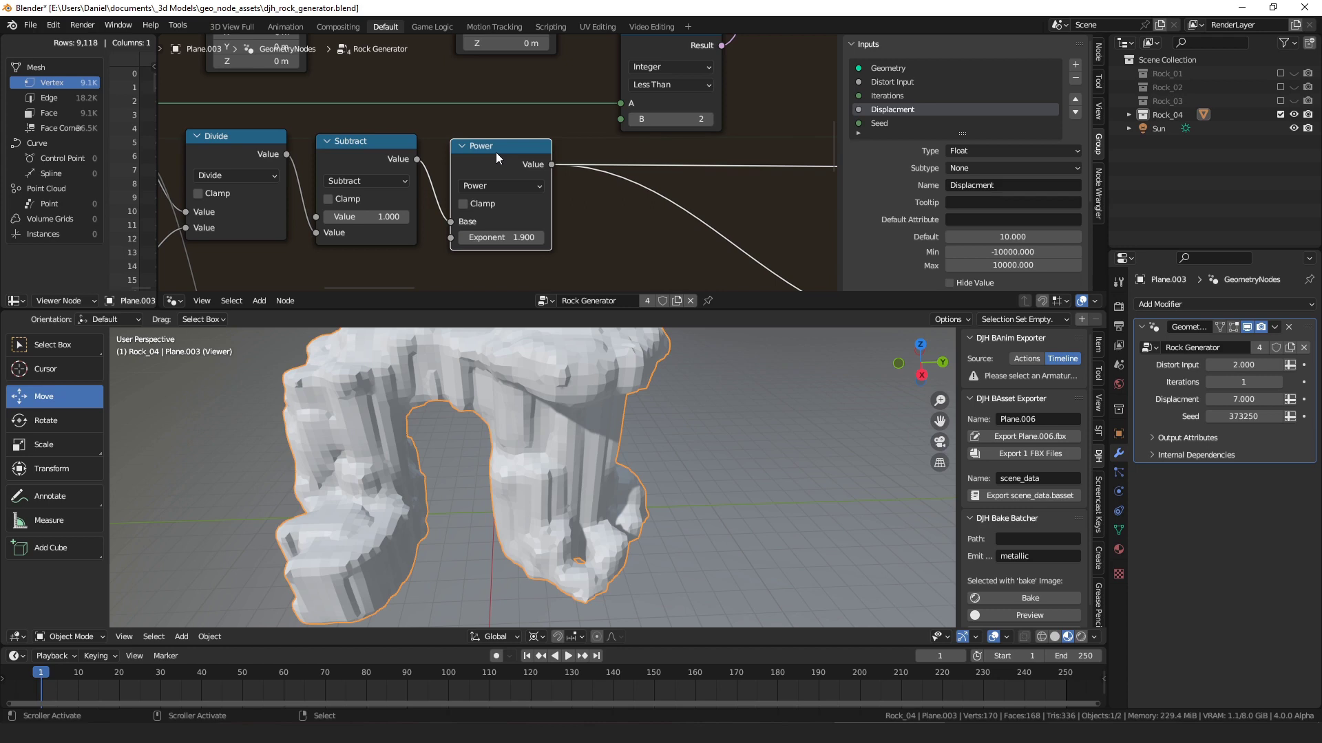
{"action": "scroll", "coordinate": [610, 160], "scroll_direction": "down", "scroll_amount": 1}
{"action": "middle_click_drag", "start_coordinate": [609, 160], "coordinate": [448, 154]}
{"action": "middle_click_drag", "start_coordinate": [740, 122], "coordinate": [481, 218]}
{"action": "scroll", "coordinate": [552, 160], "scroll_direction": "down", "scroll_amount": 1}
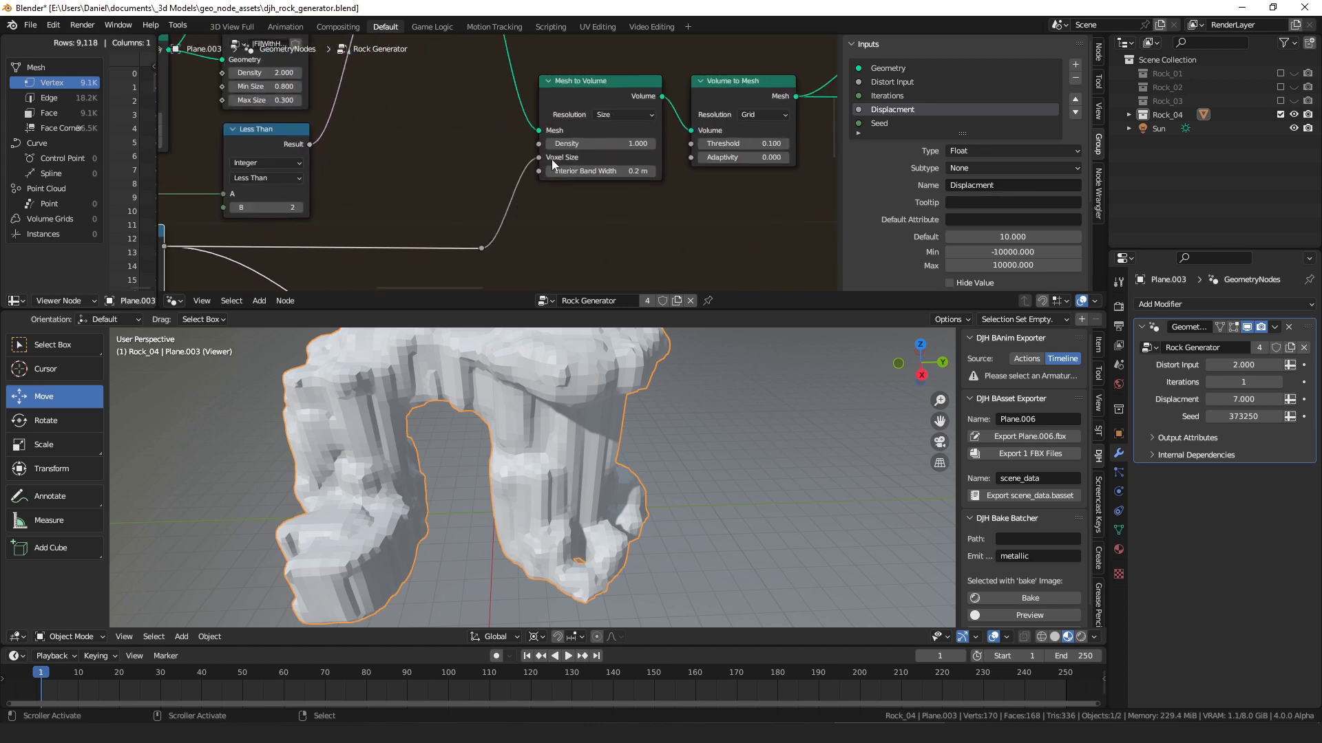
{"action": "mouse_move", "coordinate": [546, 159]}
{"action": "scroll", "coordinate": [547, 158], "scroll_direction": "down", "scroll_amount": 3}
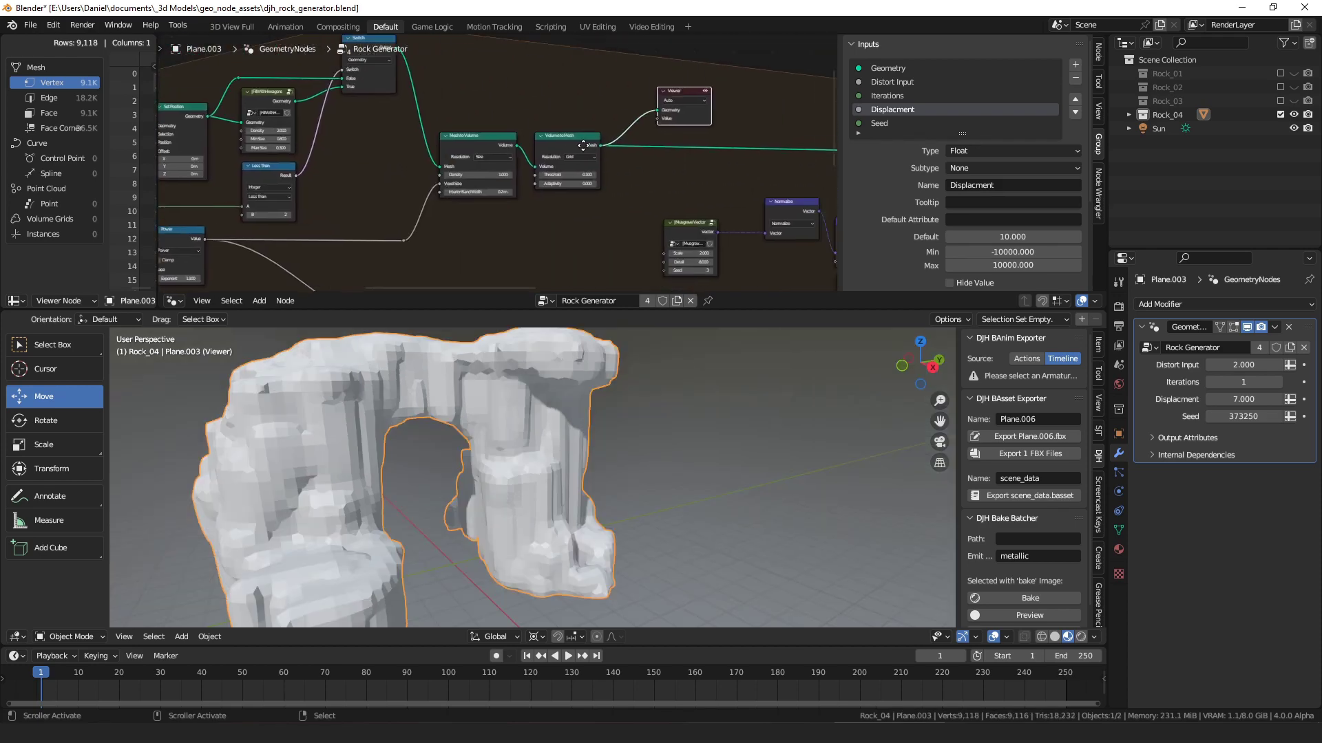
- Move the Viewer beside the Set Position node before the Repeat Output and preview that node's Geometry output
{"action": "scroll", "coordinate": [531, 171], "scroll_direction": "down", "scroll_amount": 2}
{"action": "middle_click_drag", "start_coordinate": [583, 145], "coordinate": [274, 186]}
{"action": "scroll", "coordinate": [290, 203], "scroll_direction": "down", "scroll_amount": 3}
{"action": "key", "text": "g"}
{"action": "left_click", "coordinate": [671, 180]}
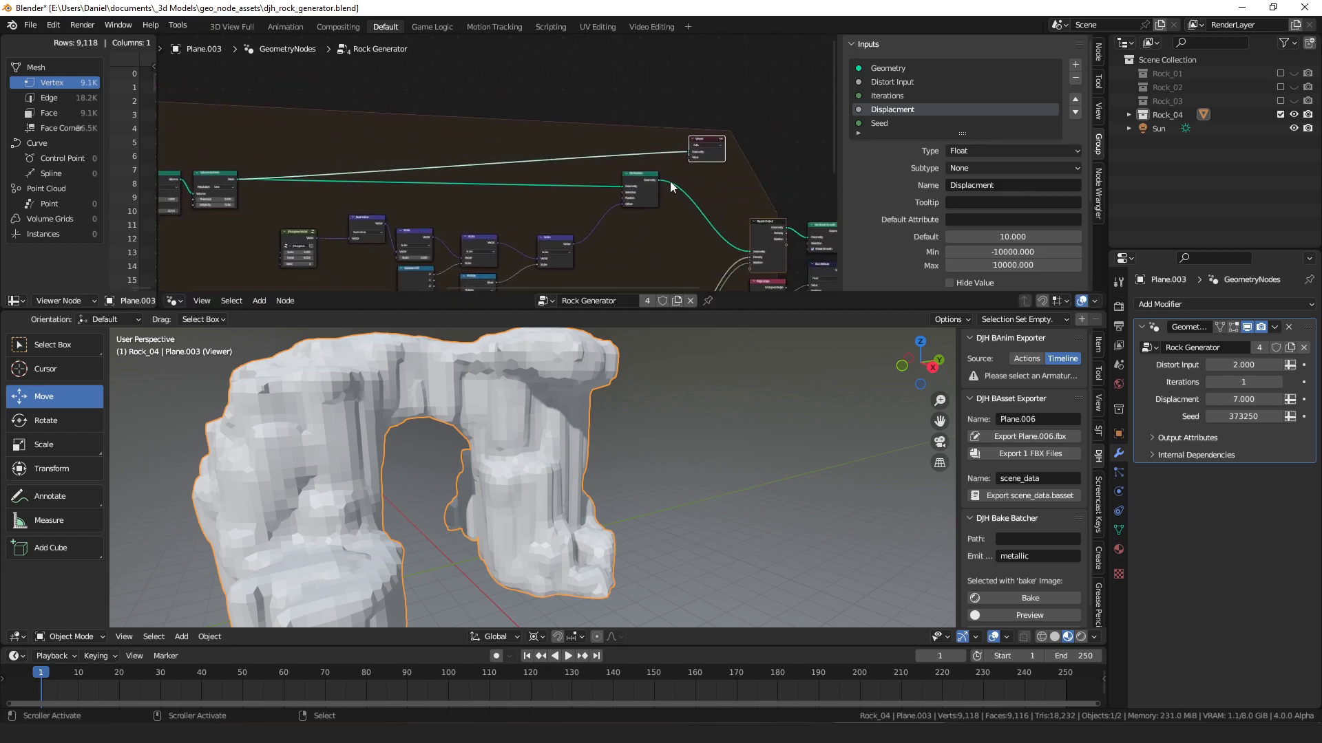
{"action": "middle_click_drag", "start_coordinate": [670, 180], "coordinate": [575, 181]}
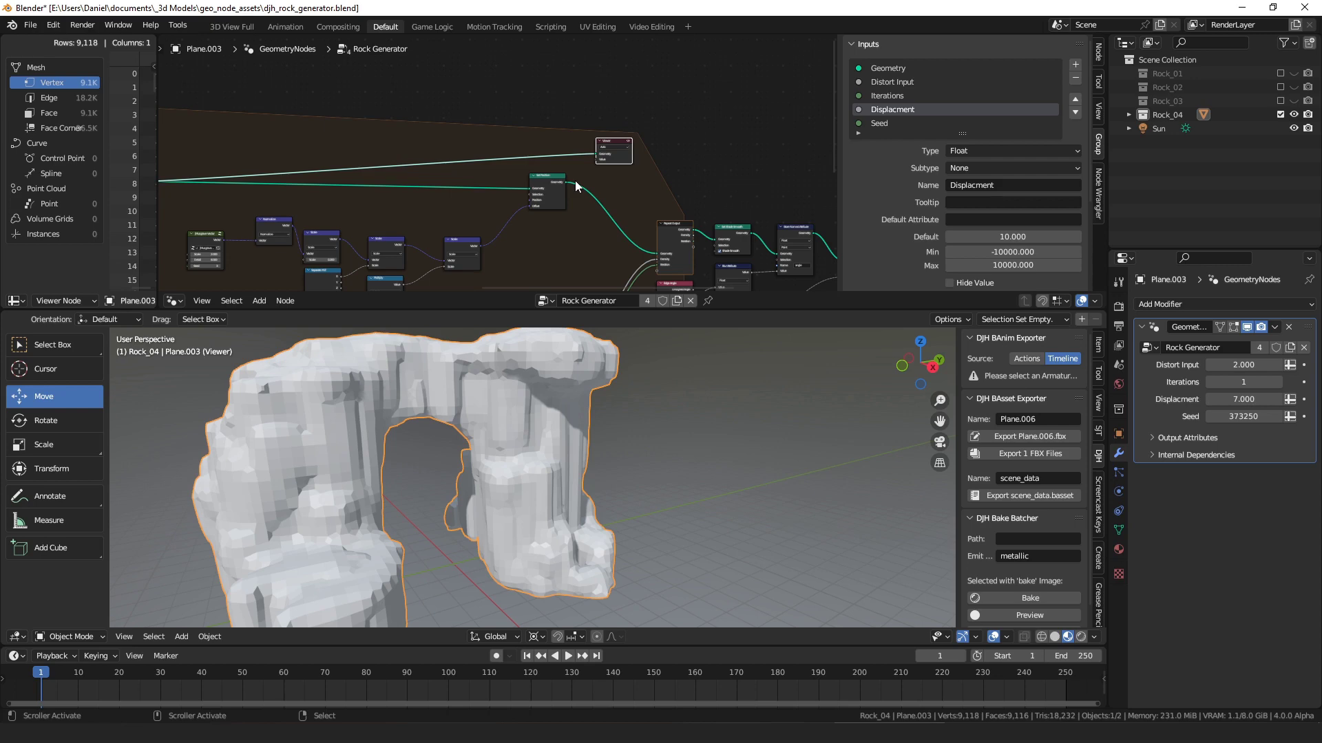
{"action": "scroll", "coordinate": [576, 181], "scroll_direction": "up", "scroll_amount": 1}
{"action": "middle_click_drag", "start_coordinate": [575, 180], "coordinate": [459, 196]}
{"action": "left_click_drag", "start_coordinate": [460, 195], "coordinate": [499, 172]}
- Open the Musgrave Vector group behind the Set Position offset, examine its nodes and exit the group
{"action": "middle_click_drag", "start_coordinate": [485, 199], "coordinate": [666, 96]}
{"action": "scroll", "coordinate": [666, 96], "scroll_direction": "down", "scroll_amount": 1}
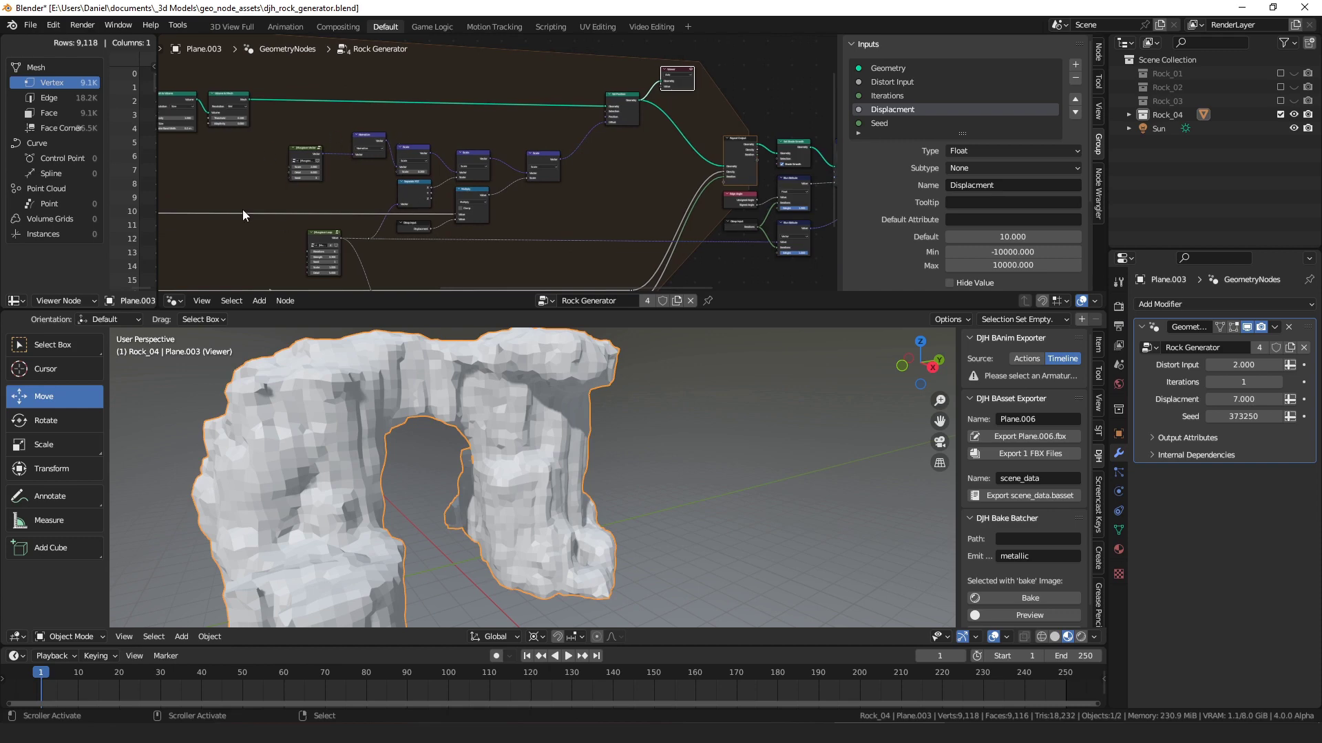
{"action": "middle_click_drag", "start_coordinate": [540, 160], "coordinate": [391, 187]}
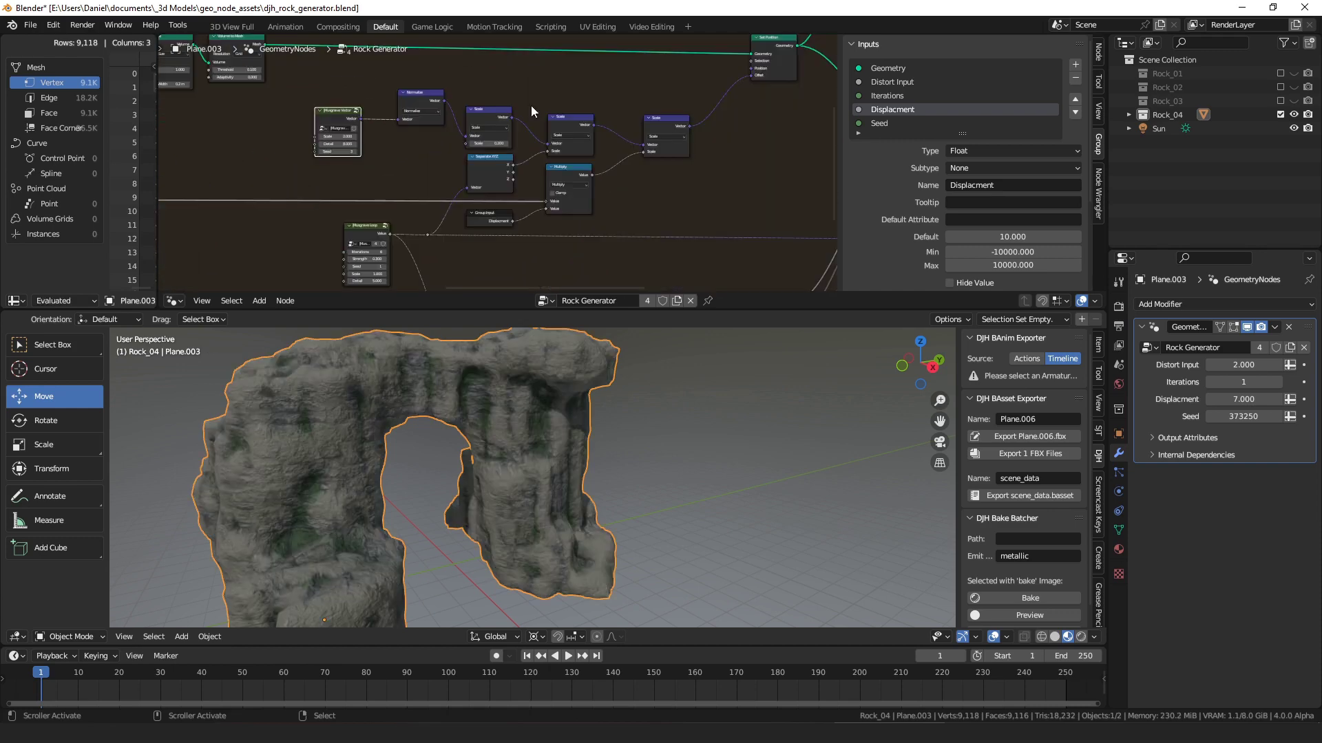
{"action": "middle_click_drag", "start_coordinate": [576, 103], "coordinate": [416, 145]}
{"action": "middle_click_drag", "start_coordinate": [218, 141], "coordinate": [431, 141]}
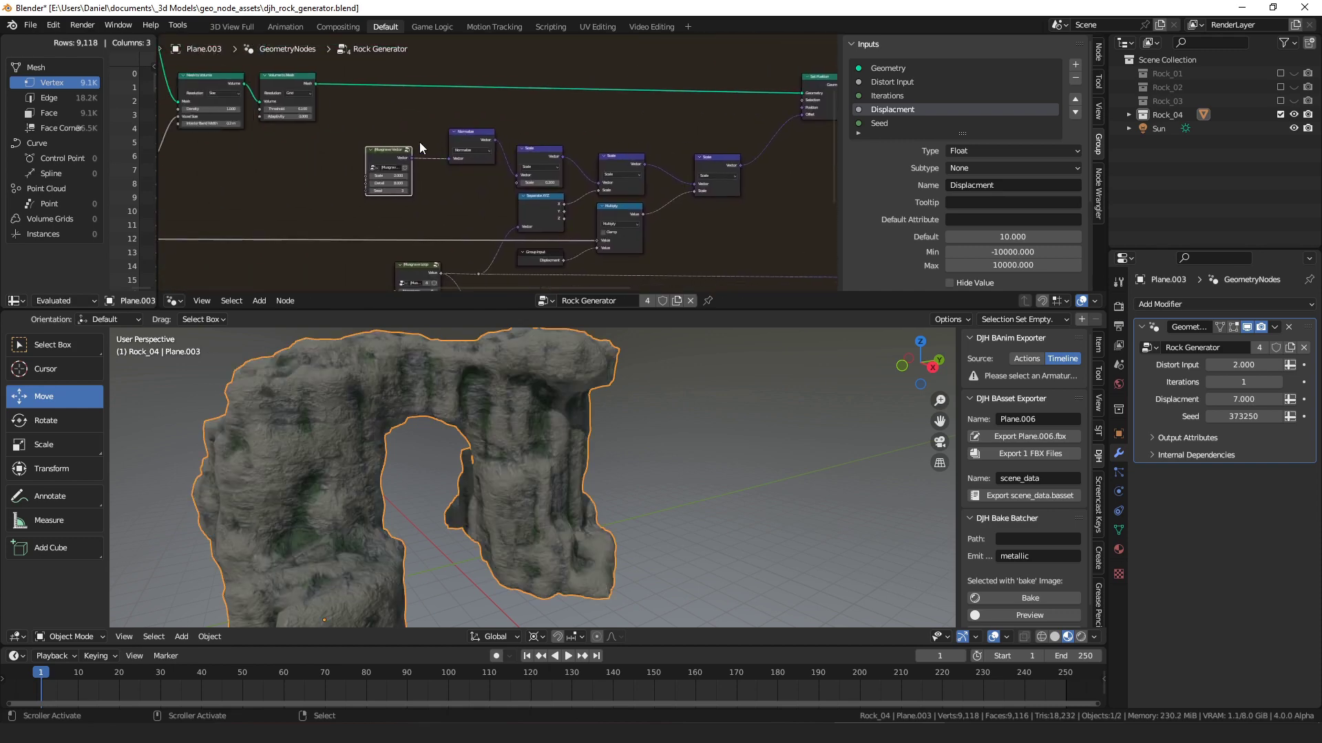
{"action": "key", "text": "Tab"}
{"action": "scroll", "coordinate": [470, 133], "scroll_direction": "down", "scroll_amount": 4}
{"action": "scroll", "coordinate": [490, 95], "scroll_direction": "up", "scroll_amount": 5}
{"action": "middle_click_drag", "start_coordinate": [489, 95], "coordinate": [491, 132]}
{"action": "scroll", "coordinate": [491, 131], "scroll_direction": "down", "scroll_amount": 1}
{"action": "left_click", "coordinate": [762, 165]}
{"action": "key", "text": "Tab"}
- Preview the Normalize node's Vector output as the Viewer's Value and follow it back to the Musgrave Vector group
{"action": "left_click_drag", "start_coordinate": [464, 130], "coordinate": [277, 124]}
{"action": "middle_click_drag", "start_coordinate": [550, 141], "coordinate": [623, 145]}
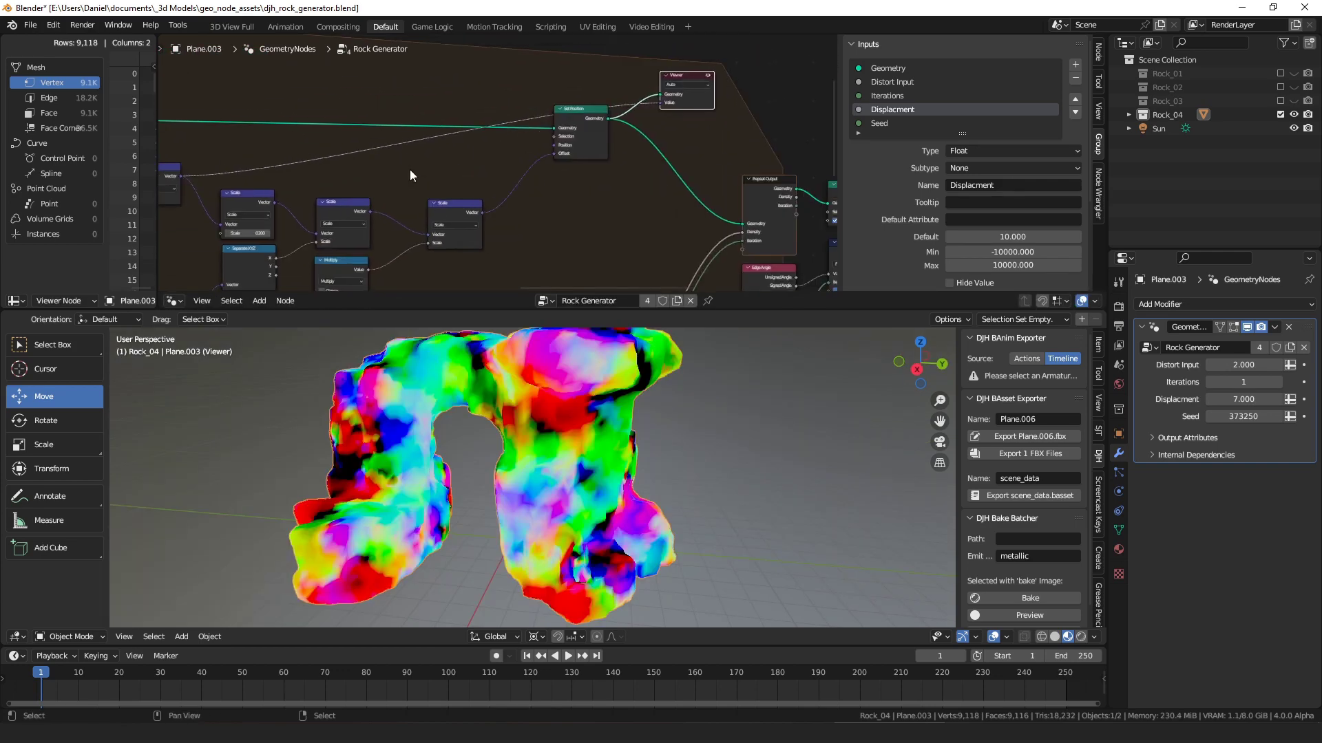
{"action": "scroll", "coordinate": [412, 173], "scroll_direction": "down", "scroll_amount": 2}
{"action": "middle_click_drag", "start_coordinate": [339, 190], "coordinate": [485, 179]}
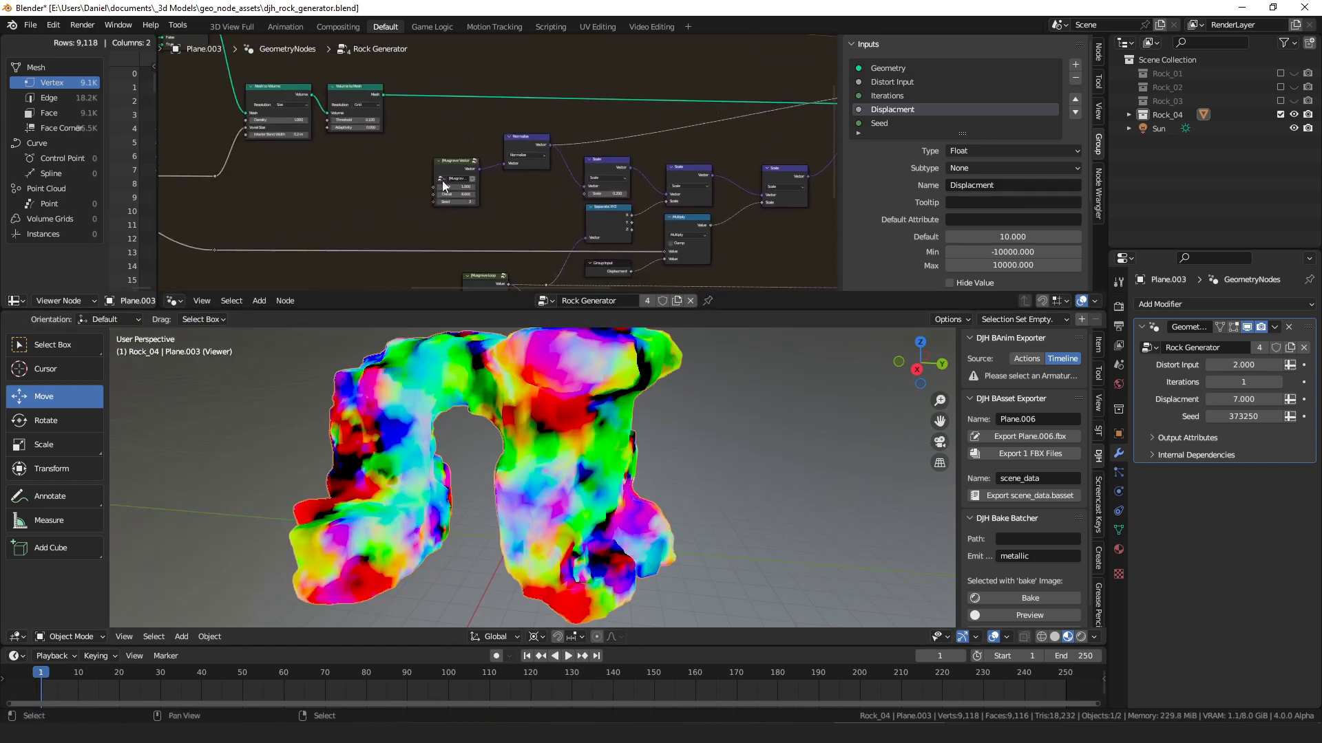
- Try a Scale of 2 on the Musgrave Vector group, then set it to 1
{"action": "scroll", "coordinate": [490, 164], "scroll_direction": "up", "scroll_amount": 4}
{"action": "left_click", "coordinate": [431, 196]}
{"action": "type", "text": "2"}
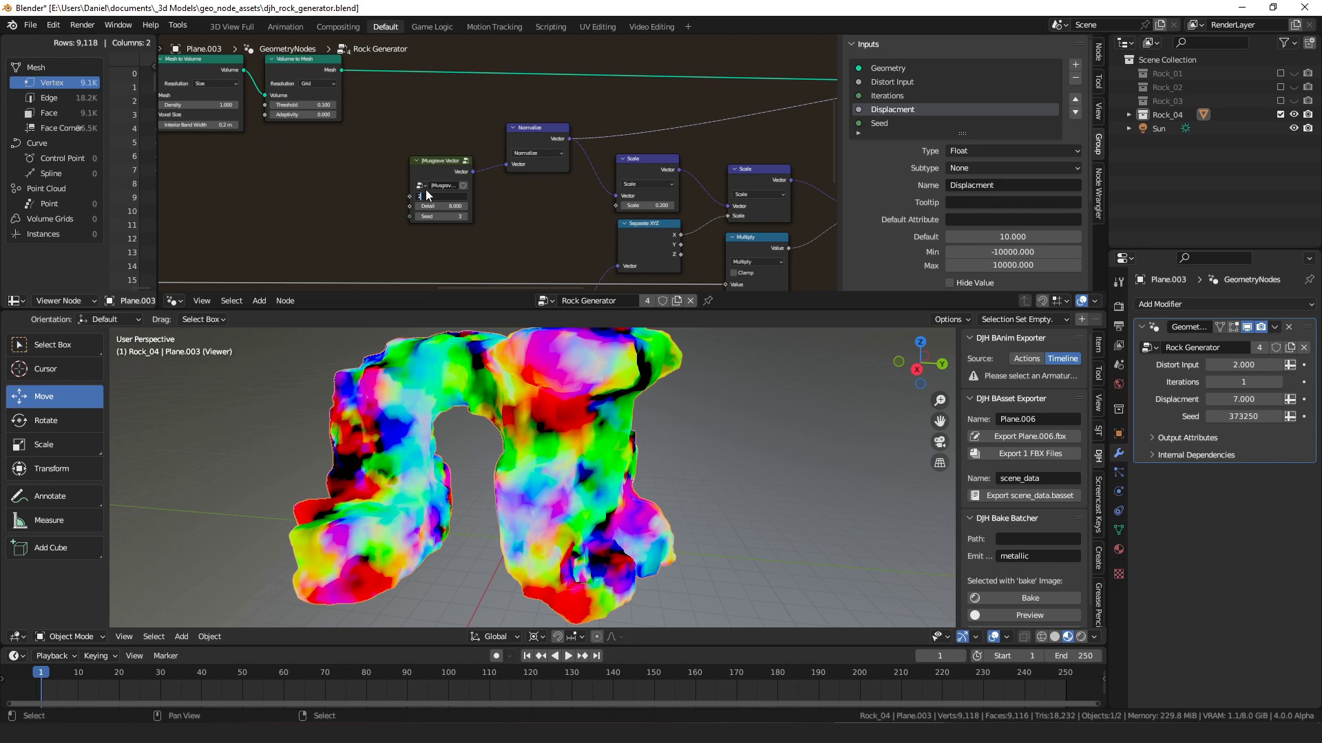
{"action": "key", "text": "Return"}
{"action": "middle_click_drag", "start_coordinate": [434, 430], "coordinate": [563, 445]}
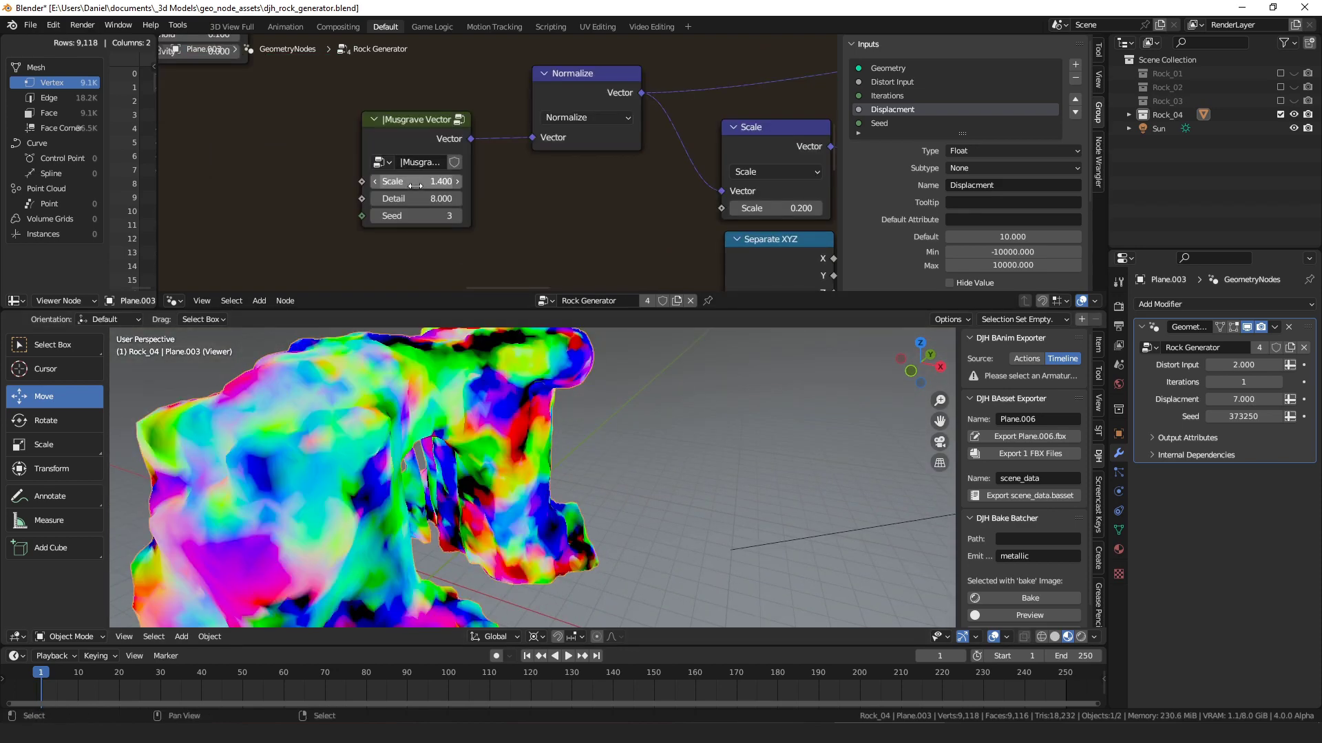
{"action": "left_click", "coordinate": [415, 184]}
{"action": "type", "text": "1"}
{"action": "key", "text": "Return"}
- Add a Multiply math node fed by the Power node's Value output and place it below Mesh to Volume
{"action": "scroll", "coordinate": [407, 193], "scroll_direction": "down", "scroll_amount": 2}
{"action": "middle_click_drag", "start_coordinate": [408, 193], "coordinate": [620, 180]}
{"action": "scroll", "coordinate": [619, 180], "scroll_direction": "down", "scroll_amount": 4}
{"action": "middle_click_drag", "start_coordinate": [477, 184], "coordinate": [519, 194]}
{"action": "left_click_drag", "start_coordinate": [224, 156], "coordinate": [480, 193]}
{"action": "type", "text": "mul"}
{"action": "key", "text": "Return"}
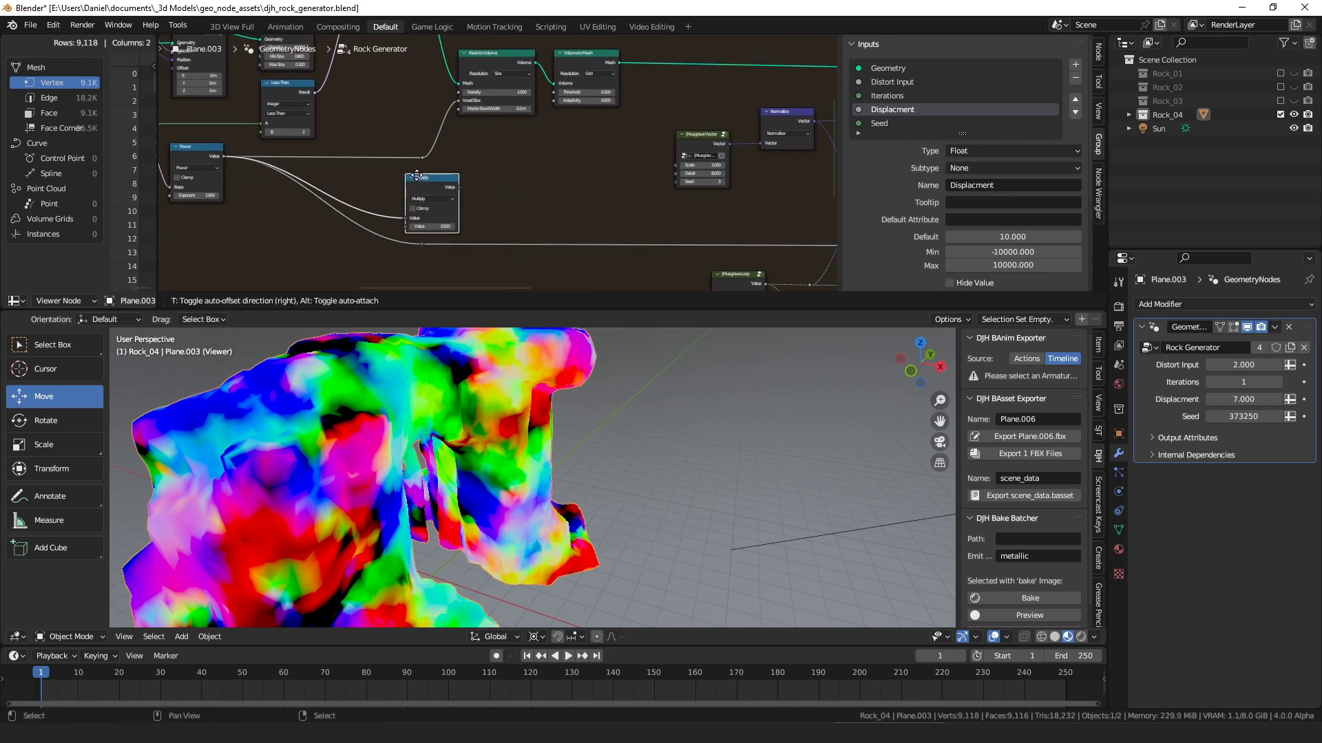
{"action": "left_click", "coordinate": [412, 183]}
- Set the new Multiply node's second value to 2 and link its output to the Musgrave Vector group's Scale
{"action": "scroll", "coordinate": [447, 181], "scroll_direction": "up", "scroll_amount": 2}
{"action": "left_click", "coordinate": [422, 250]}
{"action": "type", "text": "2"}
{"action": "key", "text": "Return"}
{"action": "mouse_move", "coordinate": [453, 195]}
{"action": "left_mouse_down"}
{"action": "mouse_move", "coordinate": [756, 146]}
{"action": "mouse_move", "coordinate": [760, 166]}
{"action": "left_mouse_up"}
{"action": "left_click_drag", "start_coordinate": [411, 186], "coordinate": [420, 183]}
- Feed the Multiply node from the Divide node's Value output instead and route the link through a reroute below Subtract
{"action": "scroll", "coordinate": [423, 183], "scroll_direction": "down", "scroll_amount": 5}
{"action": "middle_click_drag", "start_coordinate": [304, 177], "coordinate": [492, 188]}
{"action": "middle_click_drag", "start_coordinate": [210, 156], "coordinate": [434, 157]}
{"action": "scroll", "coordinate": [433, 156], "scroll_direction": "left", "scroll_amount": 1, "text": "ctrl"}
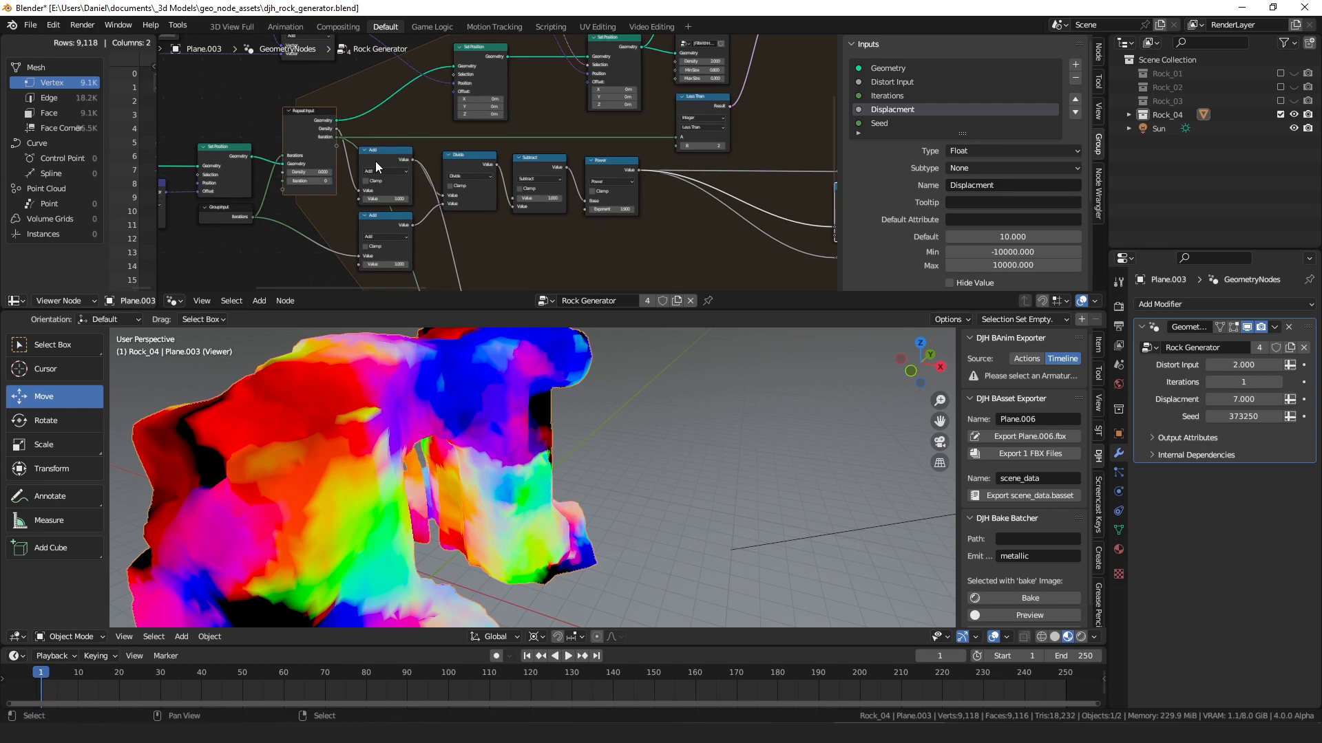
{"action": "middle_click_drag", "start_coordinate": [449, 157], "coordinate": [267, 144]}
{"action": "left_click_drag", "start_coordinate": [316, 151], "coordinate": [656, 213]}
{"action": "right_click_drag", "start_coordinate": [496, 188], "coordinate": [496, 190], "text": "shift"}
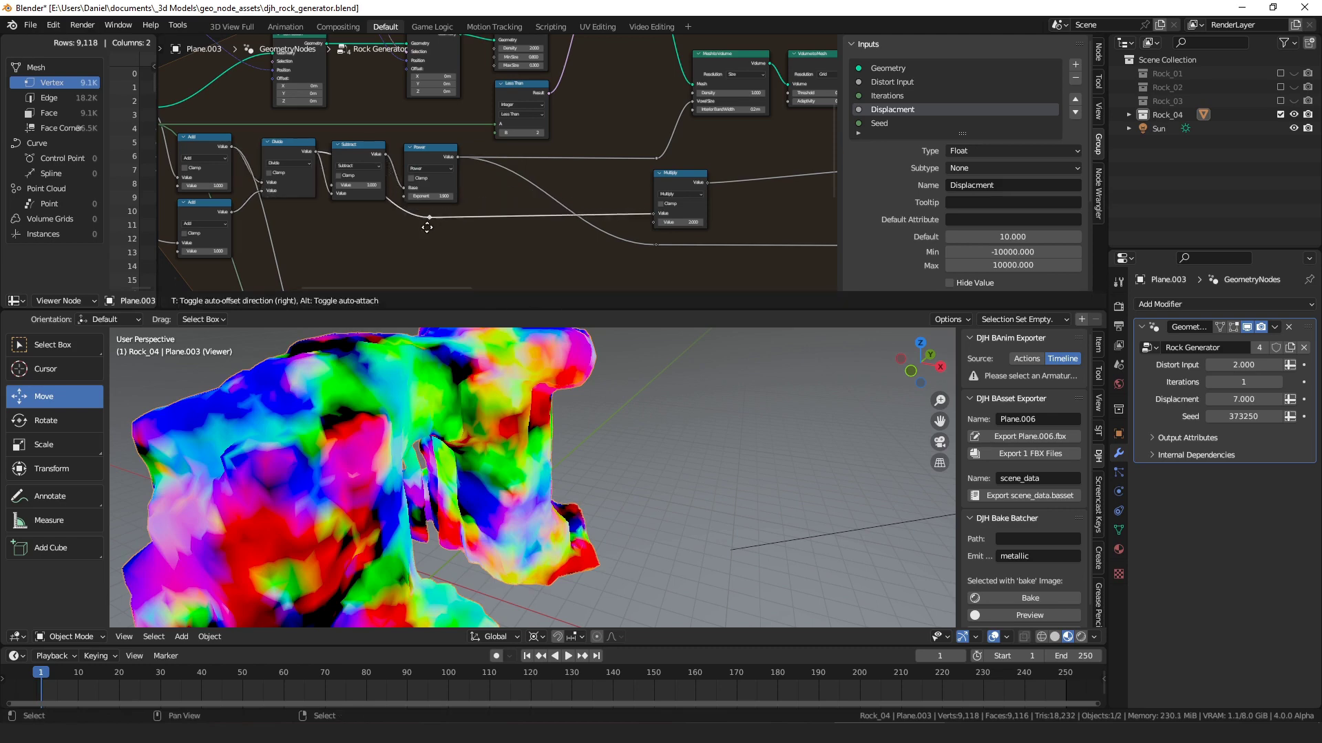
{"action": "left_click", "coordinate": [352, 222]}
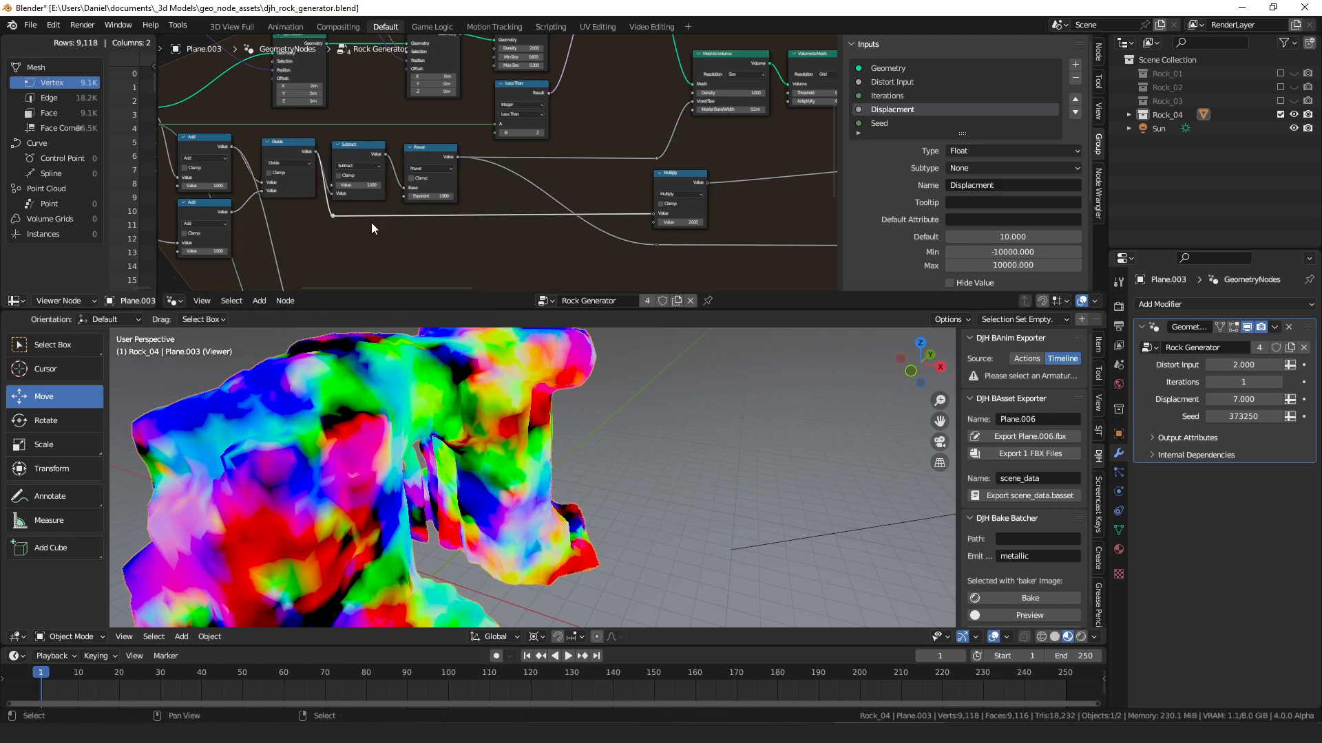
- Examine the Divide node and the Multiply node that drives the Musgrave Vector group's Scale
{"action": "scroll", "coordinate": [510, 220], "scroll_direction": "down", "scroll_amount": 1}
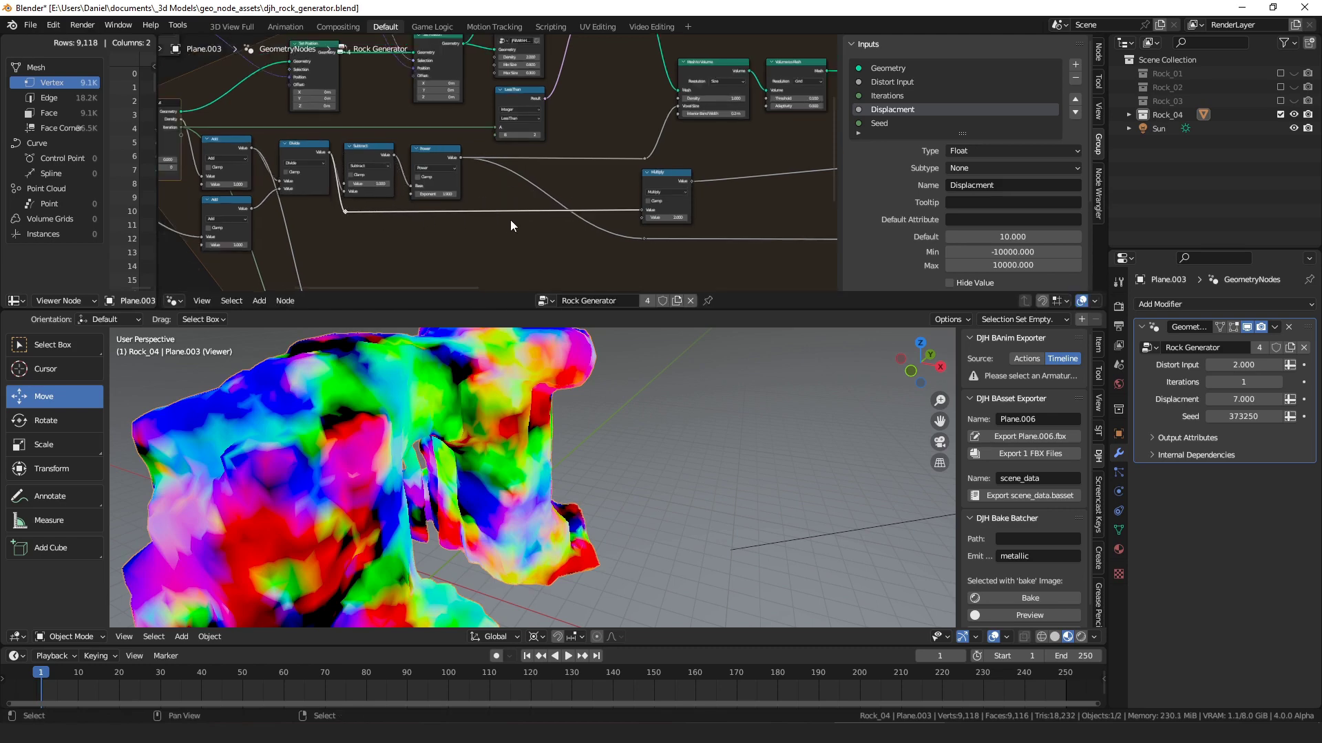
{"action": "middle_click_drag", "start_coordinate": [510, 221], "coordinate": [419, 212]}
{"action": "left_click_drag", "start_coordinate": [560, 167], "coordinate": [563, 172]}
{"action": "middle_click_drag", "start_coordinate": [312, 152], "coordinate": [474, 165]}
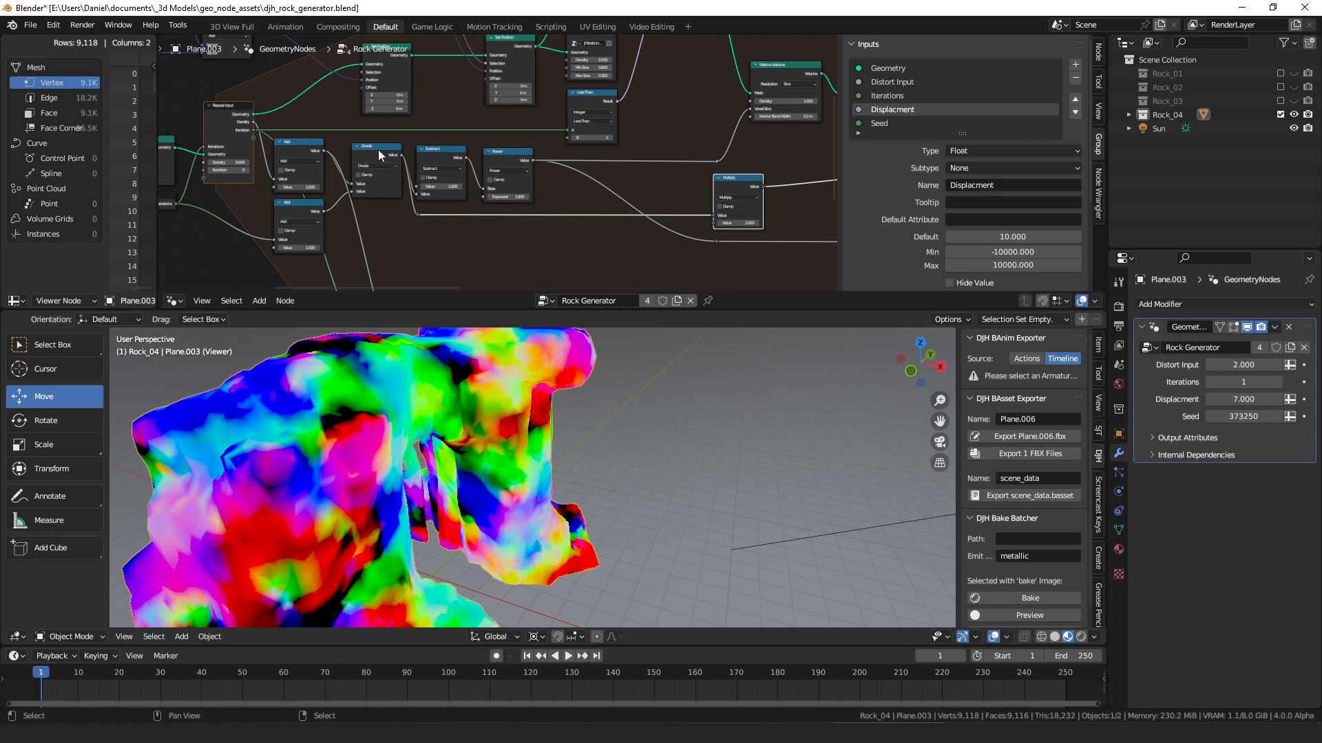
{"action": "middle_click_drag", "start_coordinate": [733, 181], "coordinate": [494, 174]}
{"action": "left_click_drag", "start_coordinate": [494, 175], "coordinate": [494, 174]}
{"action": "scroll", "coordinate": [500, 181], "scroll_direction": "up", "scroll_amount": 2}
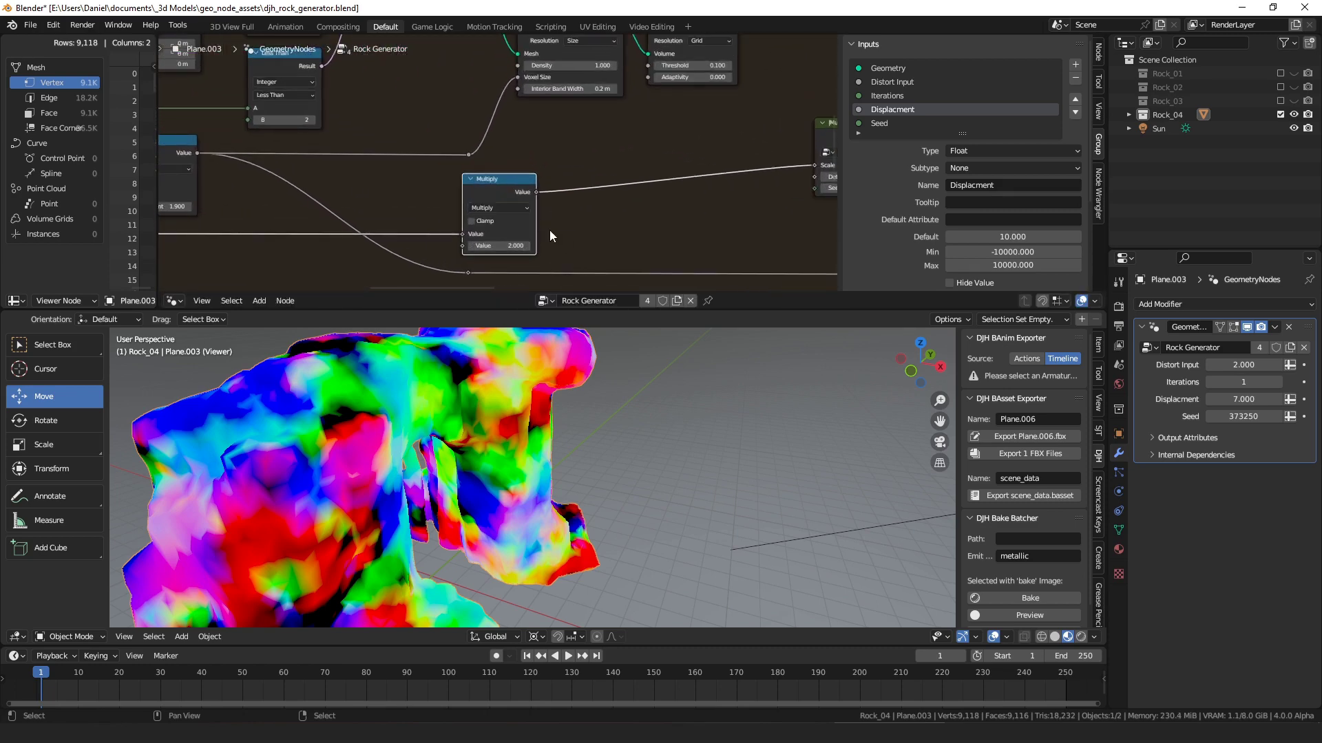
- Set the Multiply node's second value to 1 and the Musgrave Vector group's Seed to 3, inspecting the vector pattern on the arch
{"action": "middle_click_drag", "start_coordinate": [672, 186], "coordinate": [493, 186]}
{"action": "left_click_drag", "start_coordinate": [665, 143], "coordinate": [656, 158]}
{"action": "scroll", "coordinate": [678, 159], "scroll_direction": "down", "scroll_amount": 3}
{"action": "scroll", "coordinate": [678, 158], "scroll_direction": "down", "scroll_amount": 2}
{"action": "middle_click_drag", "start_coordinate": [679, 159], "coordinate": [535, 134]}
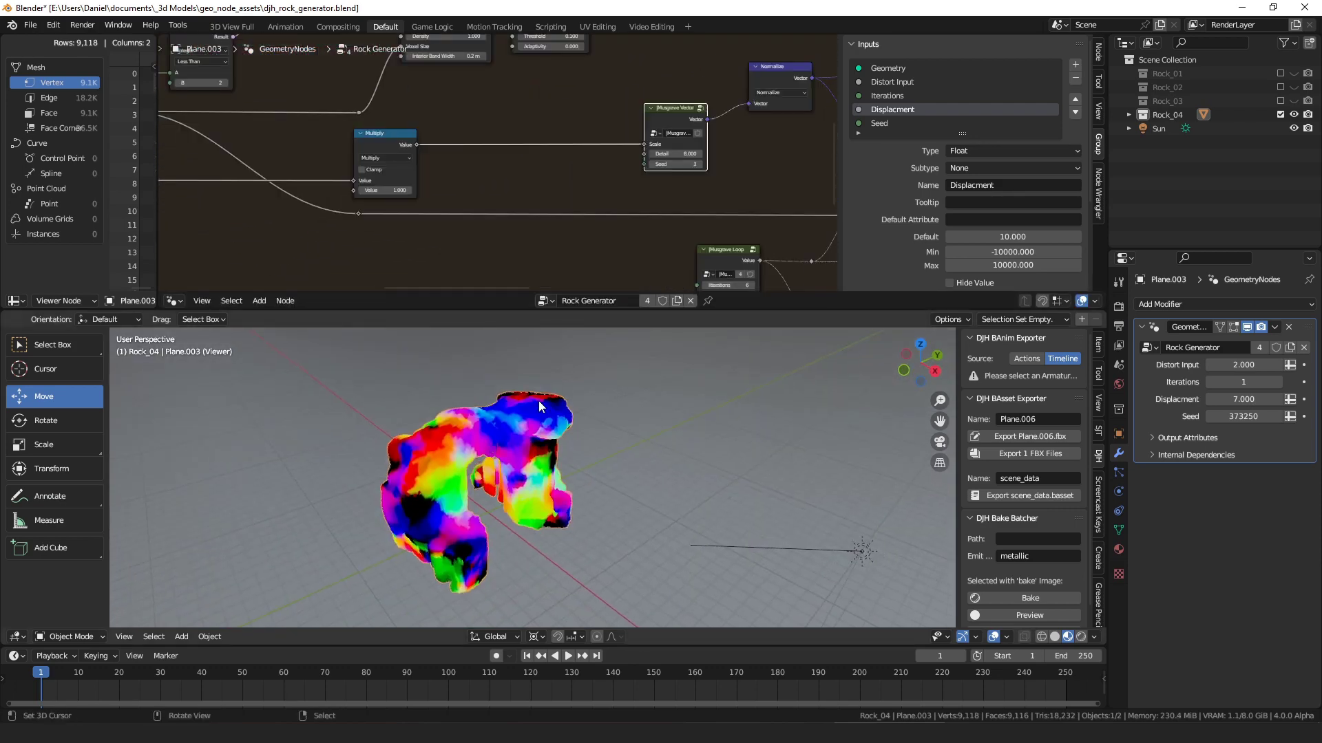
{"action": "scroll", "coordinate": [538, 401], "scroll_direction": "up", "scroll_amount": 4}
{"action": "mouse_move", "coordinate": [538, 400]}
{"action": "middle_mouse_down"}
{"action": "mouse_move", "coordinate": [560, 404]}
{"action": "mouse_move", "coordinate": [526, 354]}
{"action": "mouse_move", "coordinate": [519, 412]}
{"action": "middle_mouse_up"}
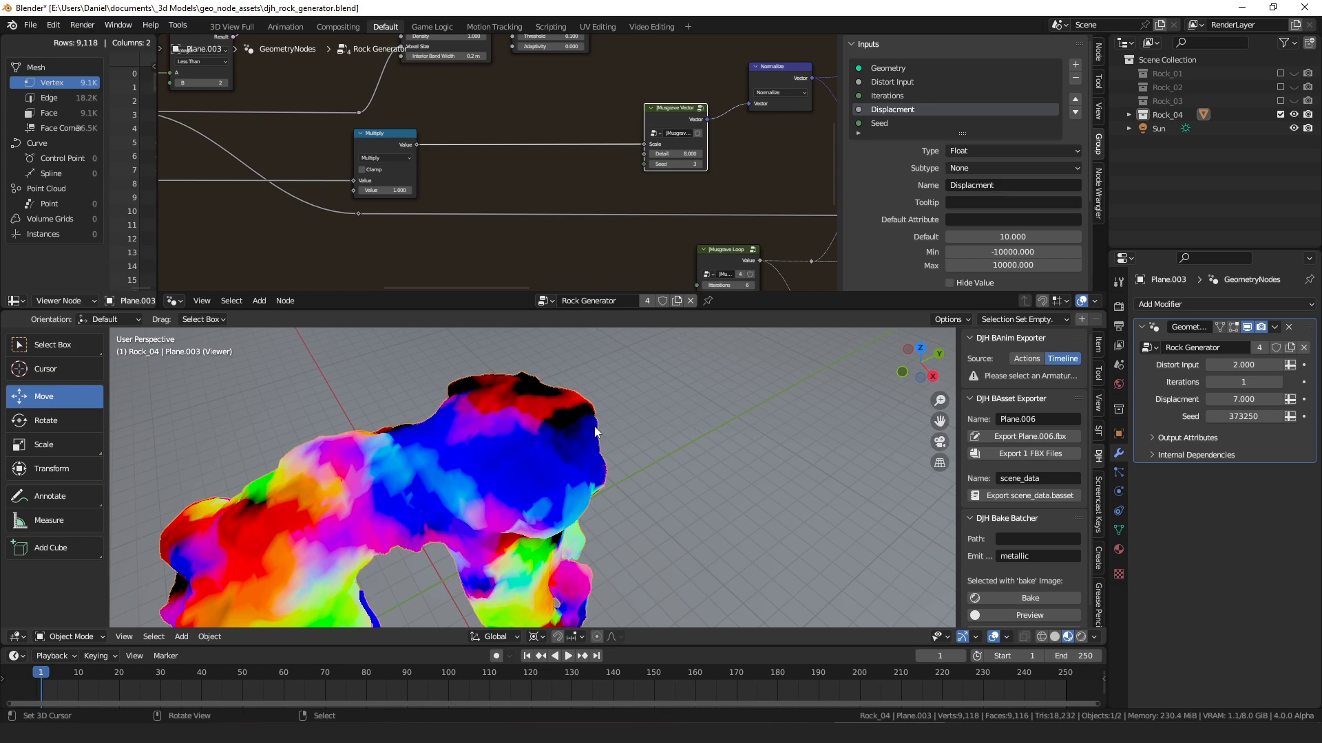
- Preview the Musgrave Loop group's noise on the test grid through its Viewer and examine the group node
{"action": "middle_click_drag", "start_coordinate": [685, 195], "coordinate": [606, 128]}
{"action": "scroll", "coordinate": [617, 165], "scroll_direction": "down", "scroll_amount": 1}
{"action": "middle_click_drag", "start_coordinate": [625, 177], "coordinate": [556, 194]}
{"action": "middle_click_drag", "start_coordinate": [566, 139], "coordinate": [454, 121]}
{"action": "left_click_drag", "start_coordinate": [439, 185], "coordinate": [441, 185]}
{"action": "middle_click_drag", "start_coordinate": [530, 203], "coordinate": [497, 92]}
{"action": "scroll", "coordinate": [527, 119], "scroll_direction": "down", "scroll_amount": 4}
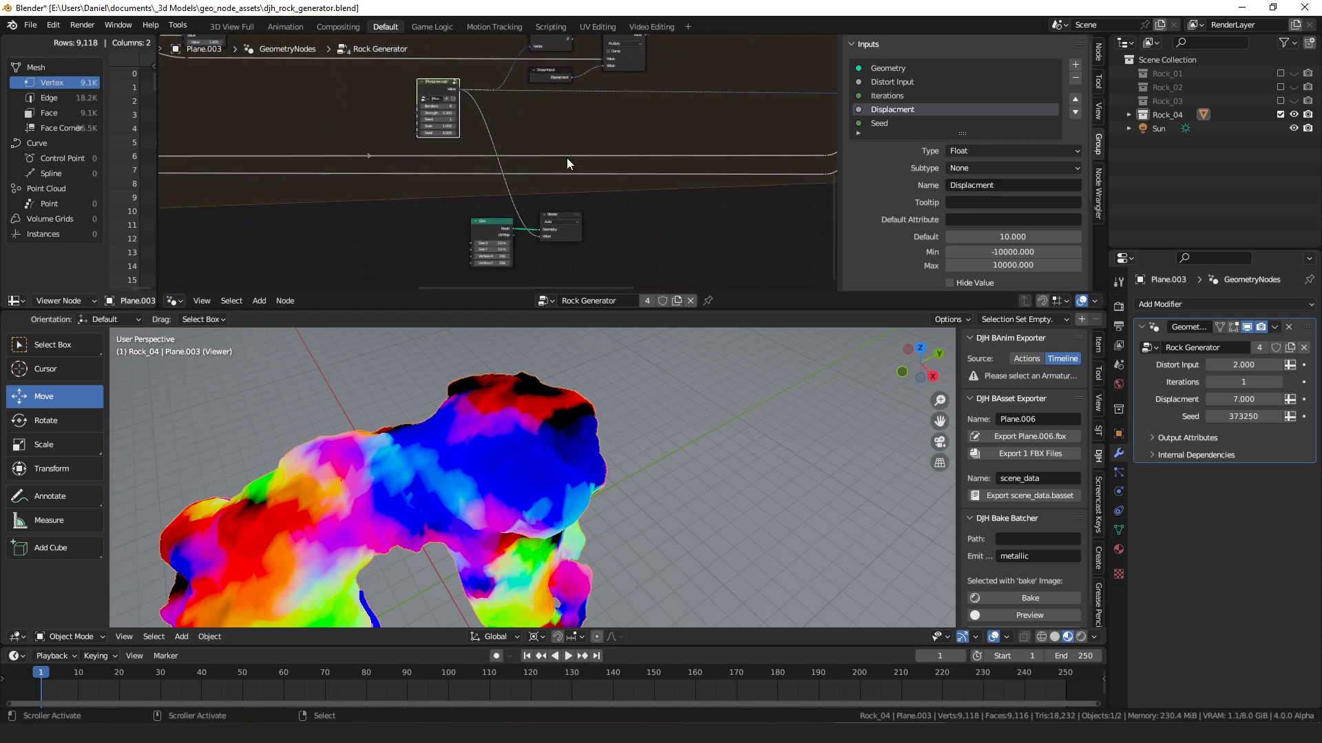
{"action": "left_click", "coordinate": [576, 213]}
{"action": "middle_click_drag", "start_coordinate": [546, 465], "coordinate": [497, 532]}
{"action": "middle_click_drag", "start_coordinate": [435, 88], "coordinate": [429, 175]}
{"action": "scroll", "coordinate": [430, 175], "scroll_direction": "up", "scroll_amount": 4}
{"action": "left_click", "coordinate": [429, 174]}
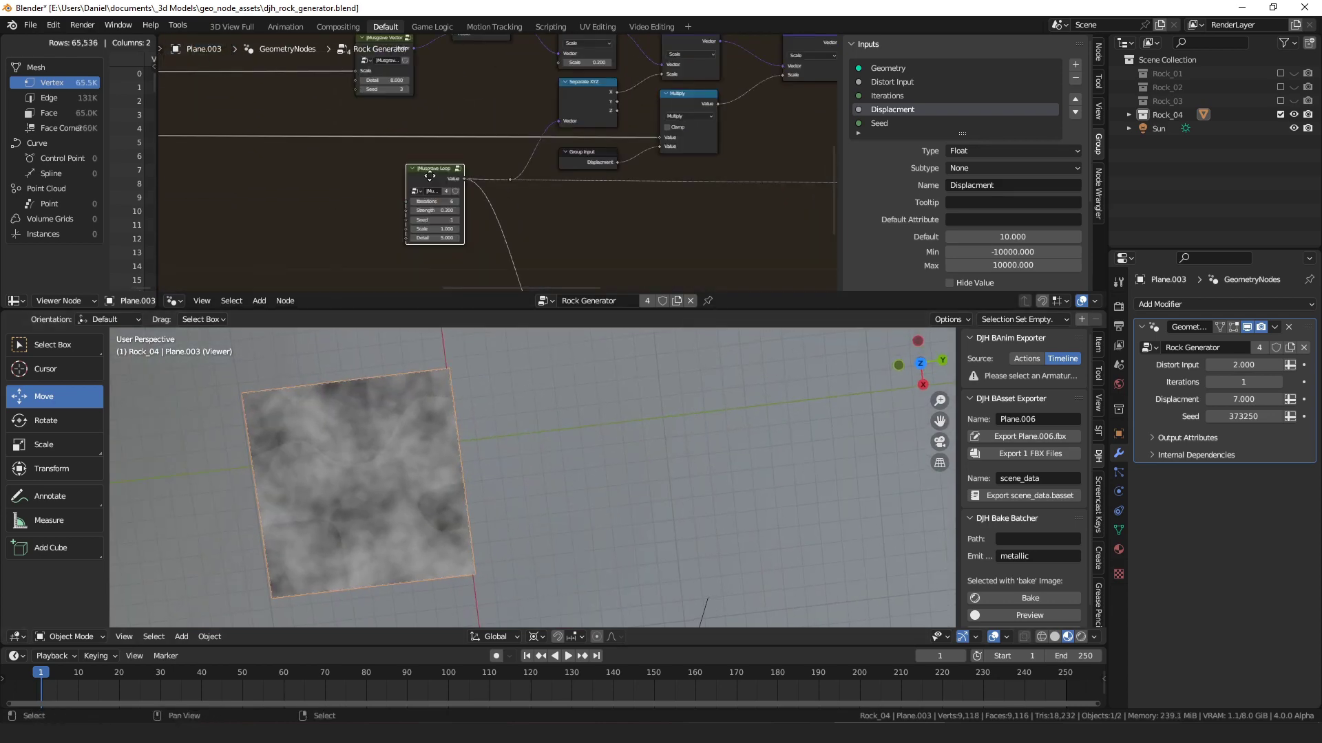
- Follow the Scale nodes to Set Position and link the Viewer to the Repeat Output's Geometry to preview the displaced arch
{"action": "middle_click_drag", "start_coordinate": [640, 161], "coordinate": [475, 230]}
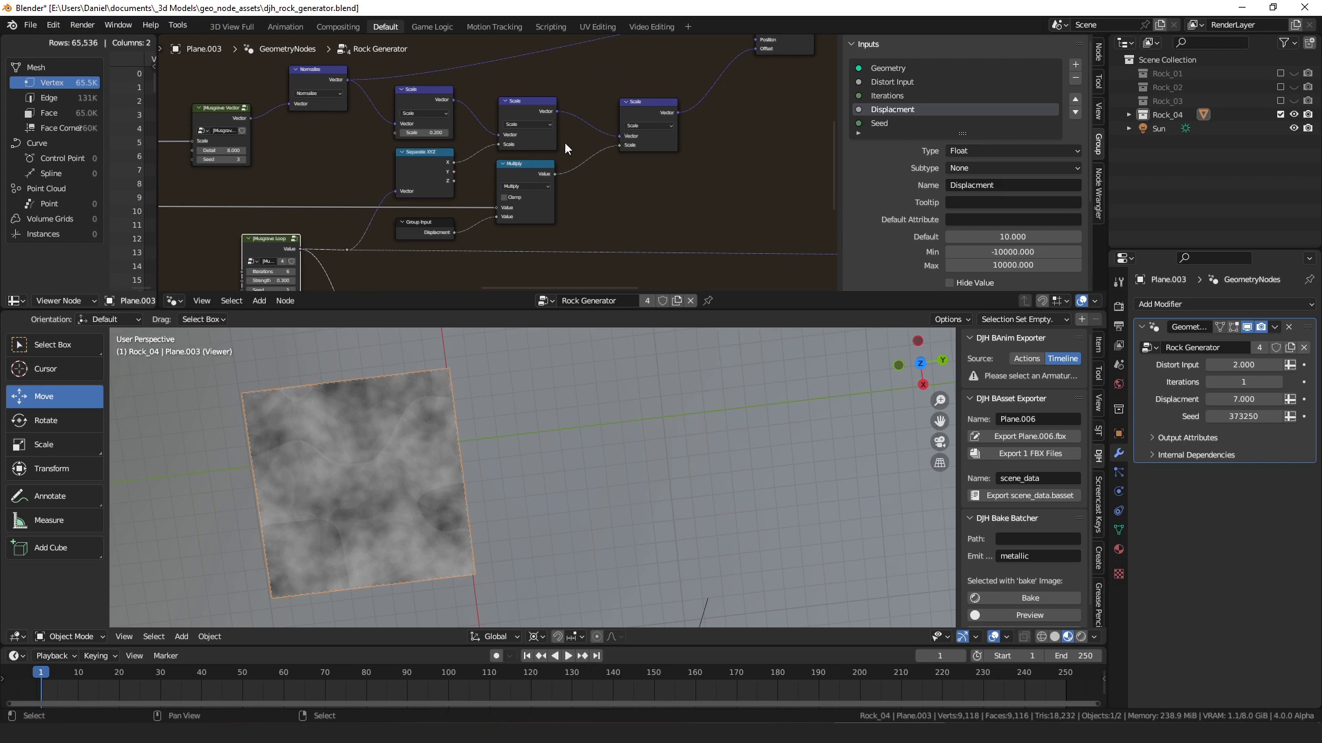
{"action": "middle_click_drag", "start_coordinate": [581, 141], "coordinate": [424, 223]}
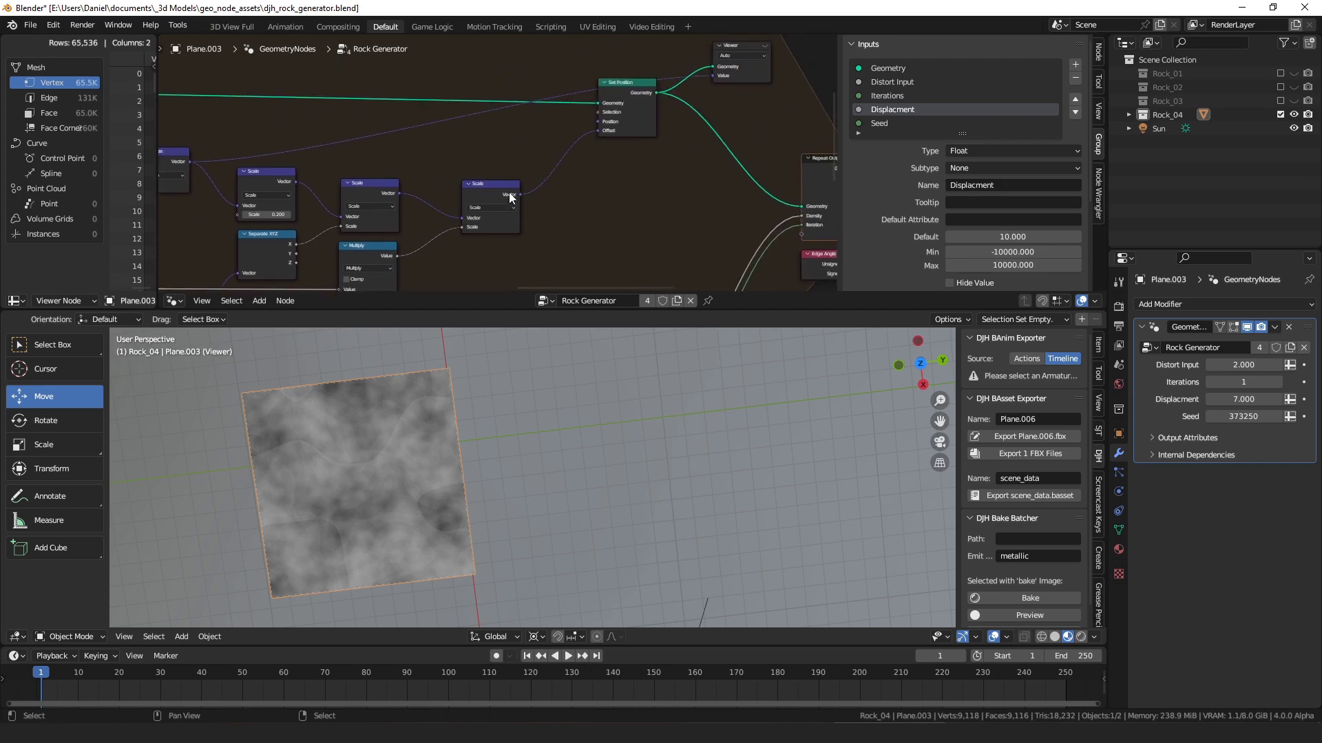
{"action": "left_click_drag", "start_coordinate": [628, 115], "coordinate": [625, 116]}
{"action": "middle_click_drag", "start_coordinate": [625, 116], "coordinate": [557, 162]}
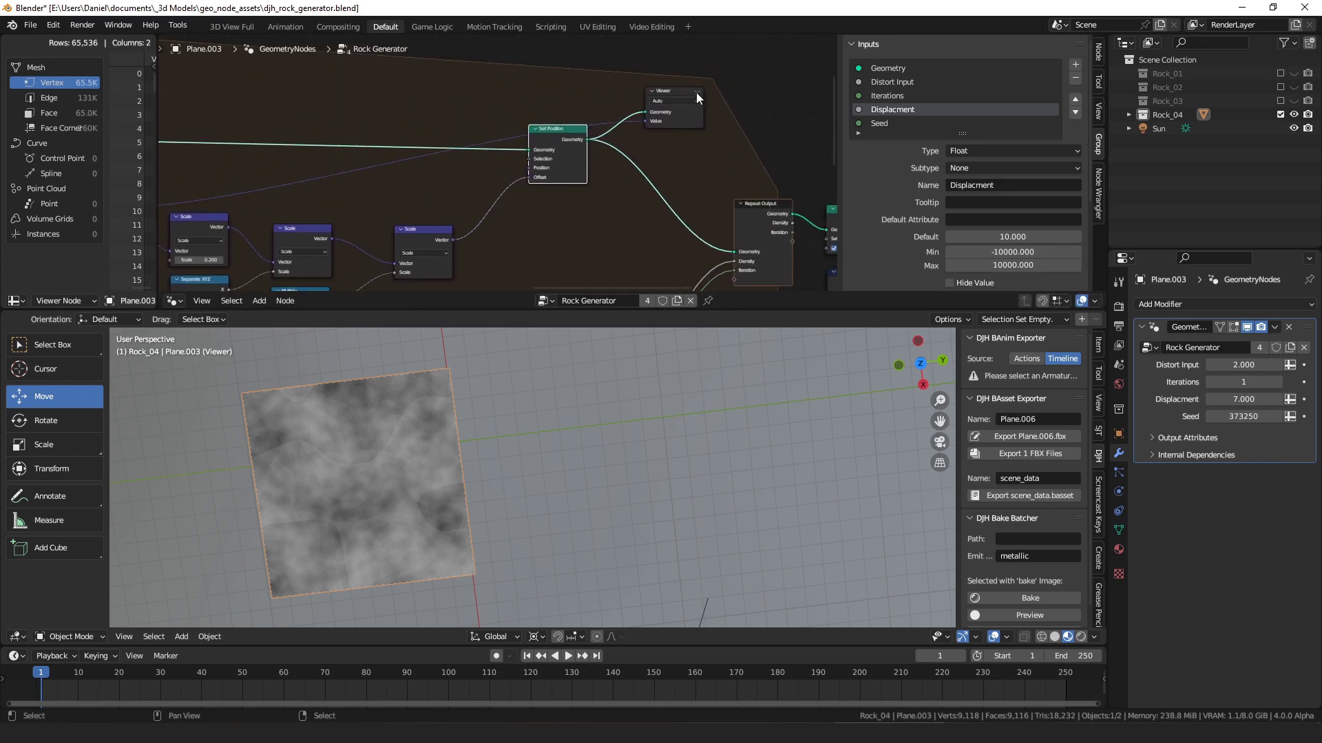
{"action": "left_click", "coordinate": [696, 91]}
{"action": "middle_click_drag", "start_coordinate": [640, 385], "coordinate": [613, 415]}
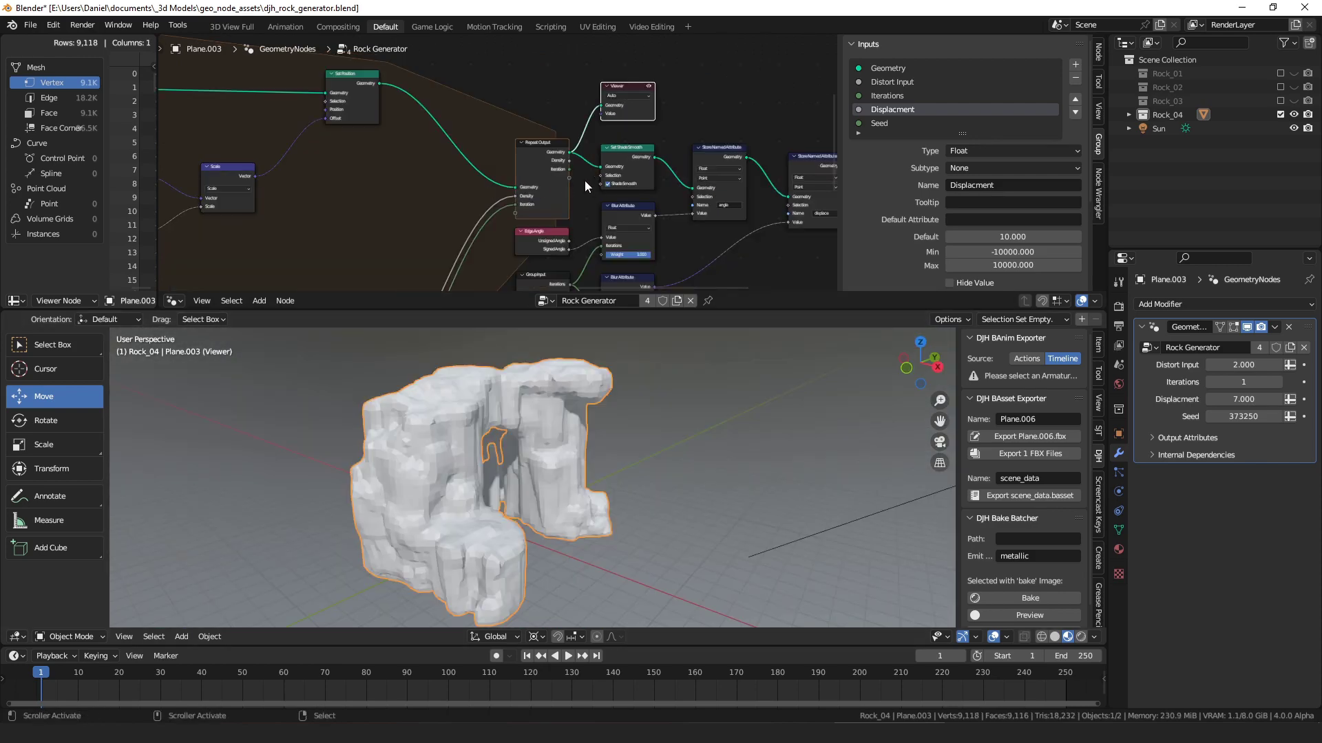
- Try a Displacement of 0 and then 10 on the Rock Generator modifier
{"action": "left_click", "coordinate": [1239, 398]}
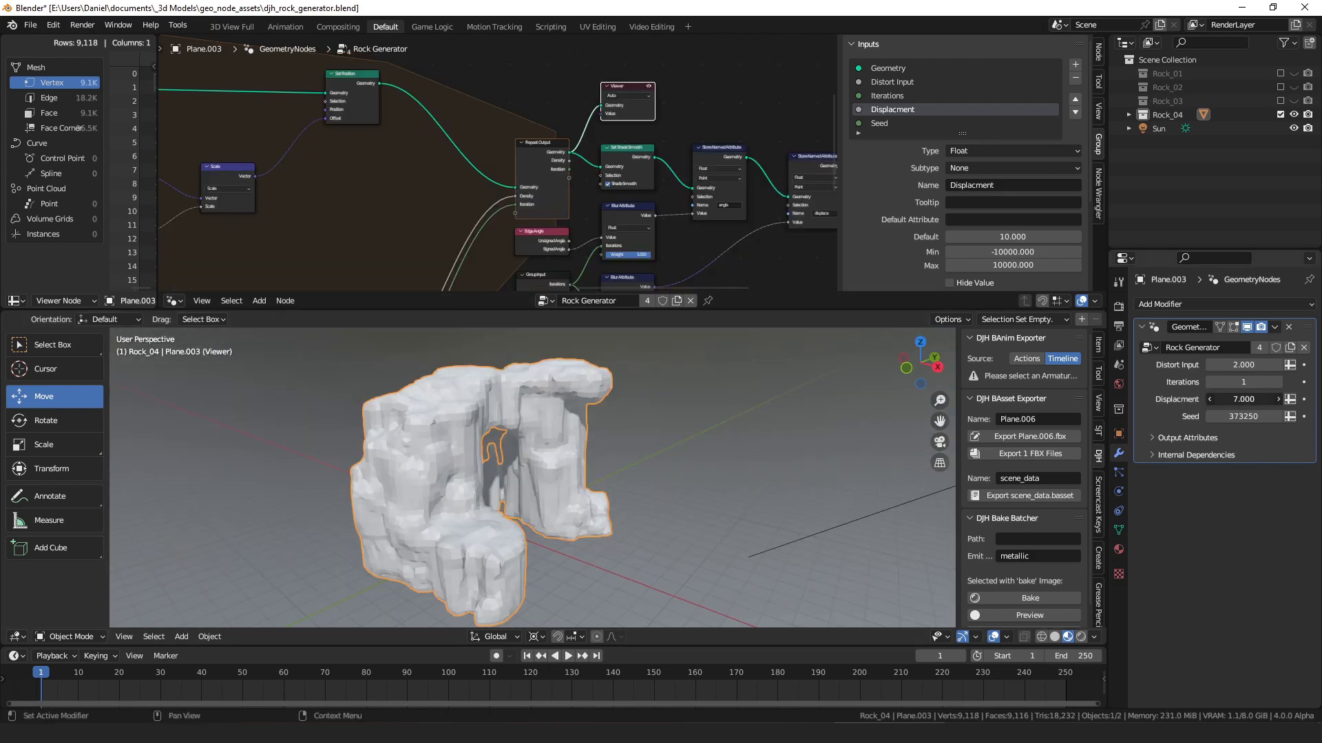
{"action": "key", "text": "Return"}
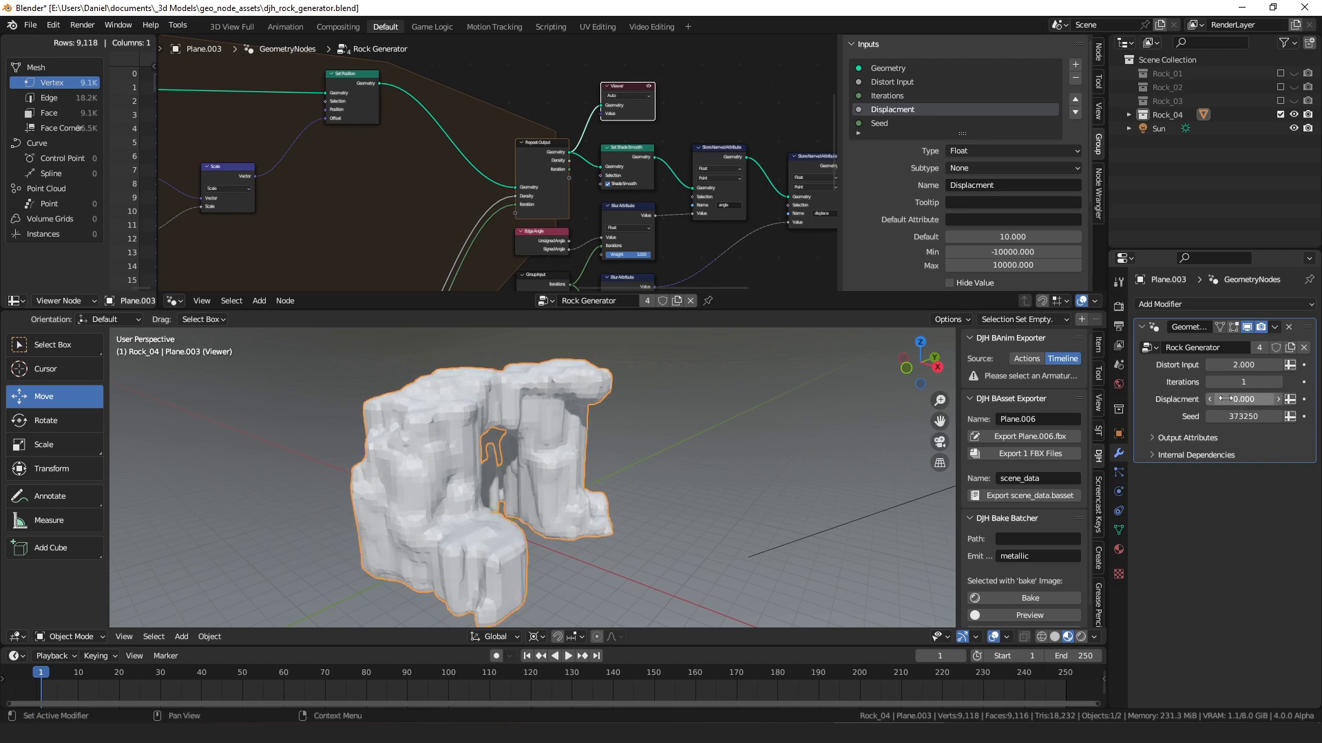
{"action": "left_click", "coordinate": [1223, 395]}
{"action": "type", "text": "12.41"}
{"action": "key", "text": "Return"}
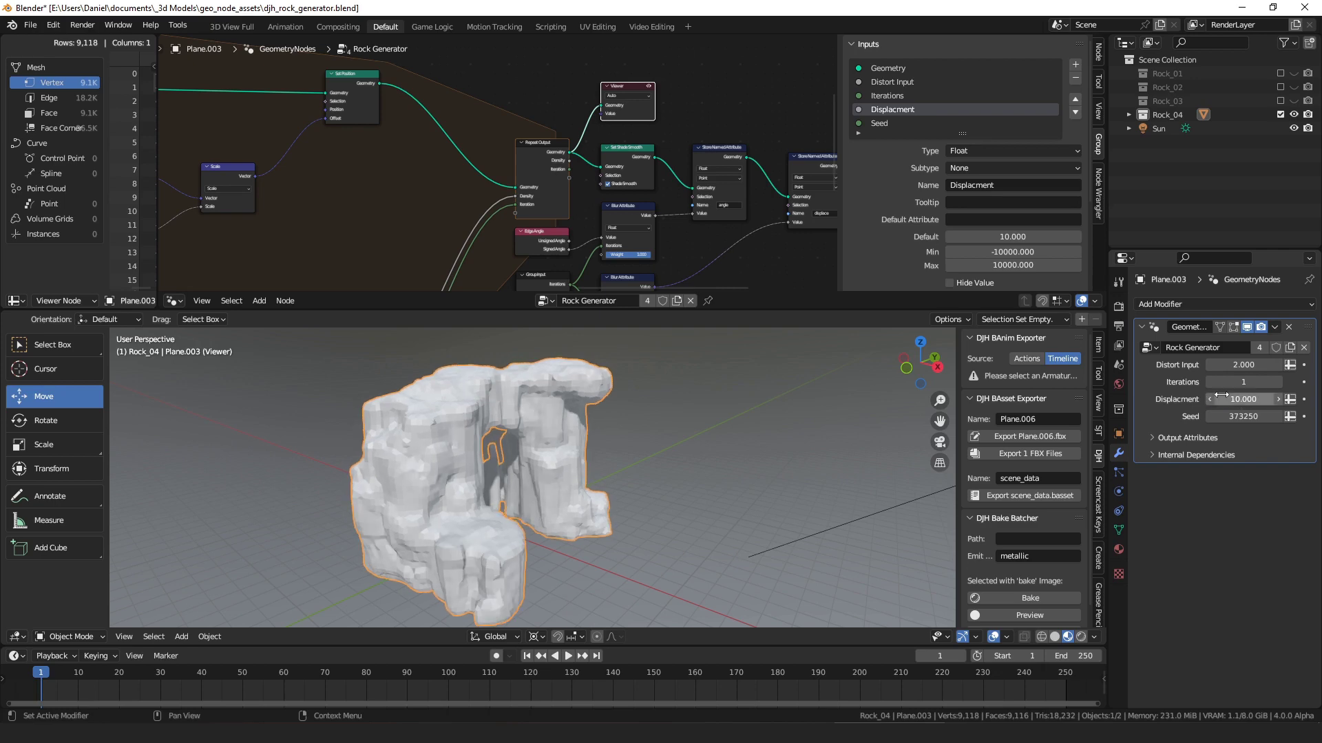
- Try an exaggerated Displacement of 80 on the Rock Generator modifier and inspect the arch
{"action": "middle_click_drag", "start_coordinate": [688, 407], "coordinate": [666, 425]}
{"action": "left_click", "coordinate": [1223, 399]}
{"action": "type", "text": "50"}
{"action": "middle_click_drag", "start_coordinate": [750, 415], "coordinate": [656, 439]}
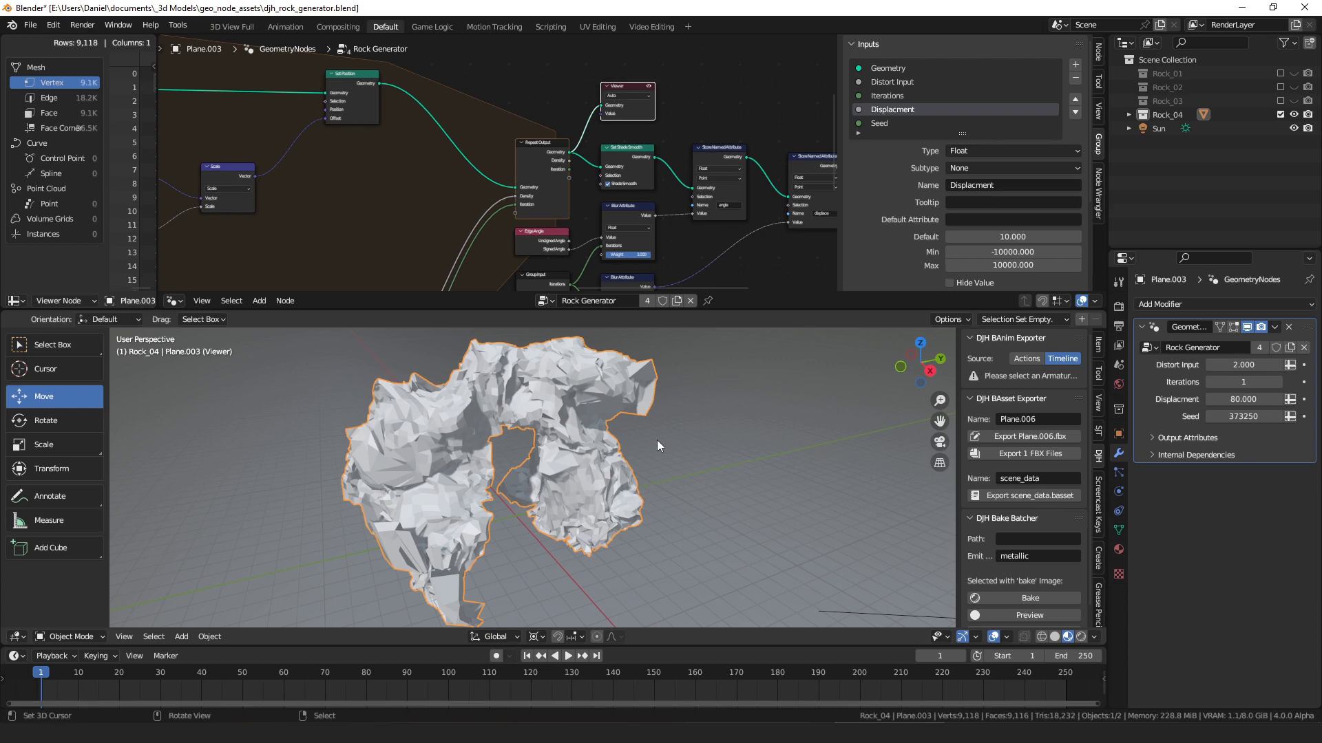
- Set the Rock Generator modifier's Displacement to 20
{"action": "left_click", "coordinate": [1221, 399]}
{"action": "type", "text": "20"}
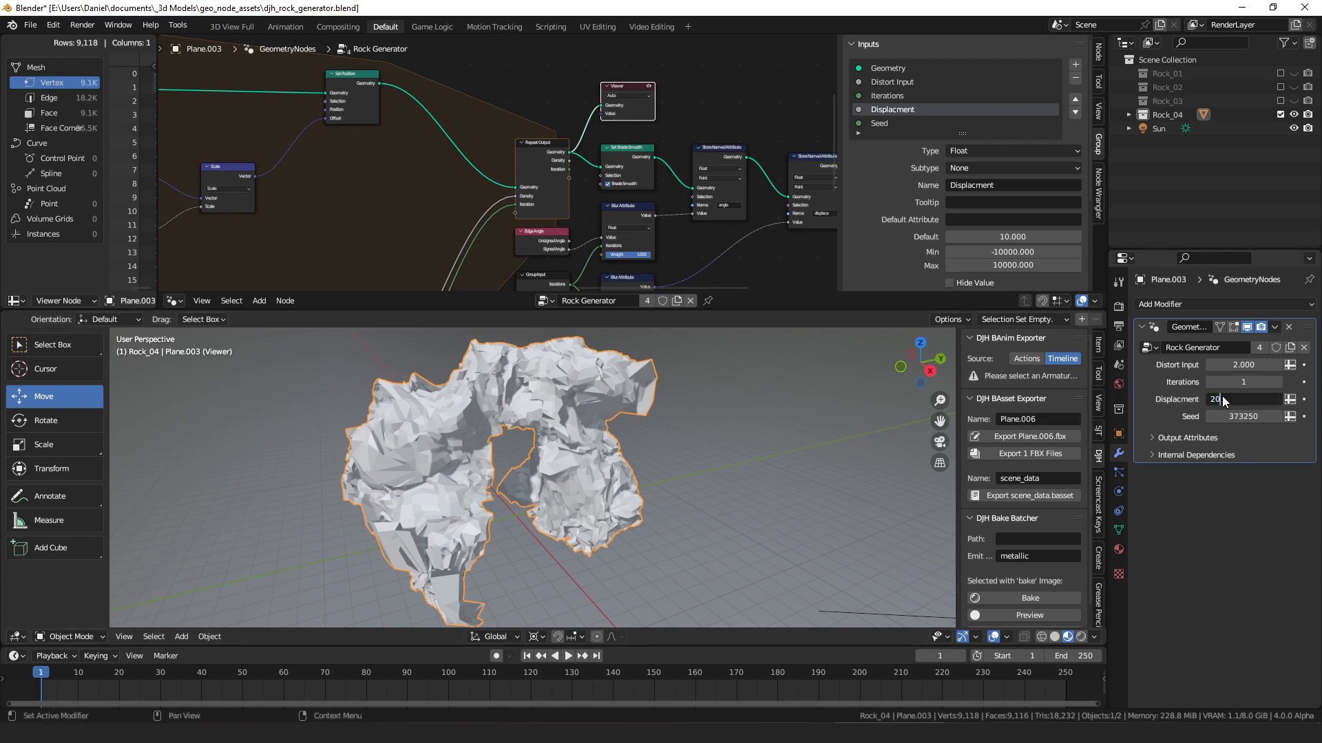
{"action": "key", "text": "Return"}
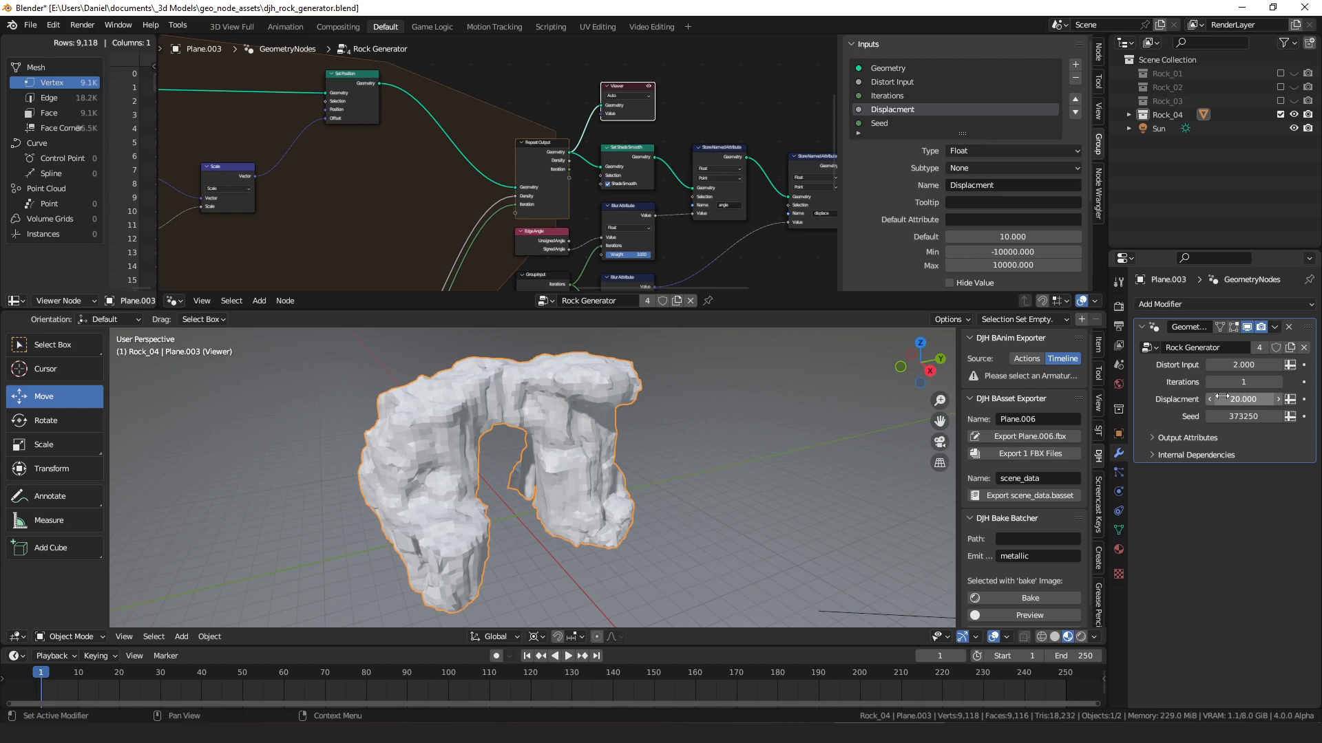
- Try 4 and then 3 Iterations on the Rock Generator modifier, inspecting the arch's surface detail at each setting
{"action": "left_click", "coordinate": [1252, 384]}
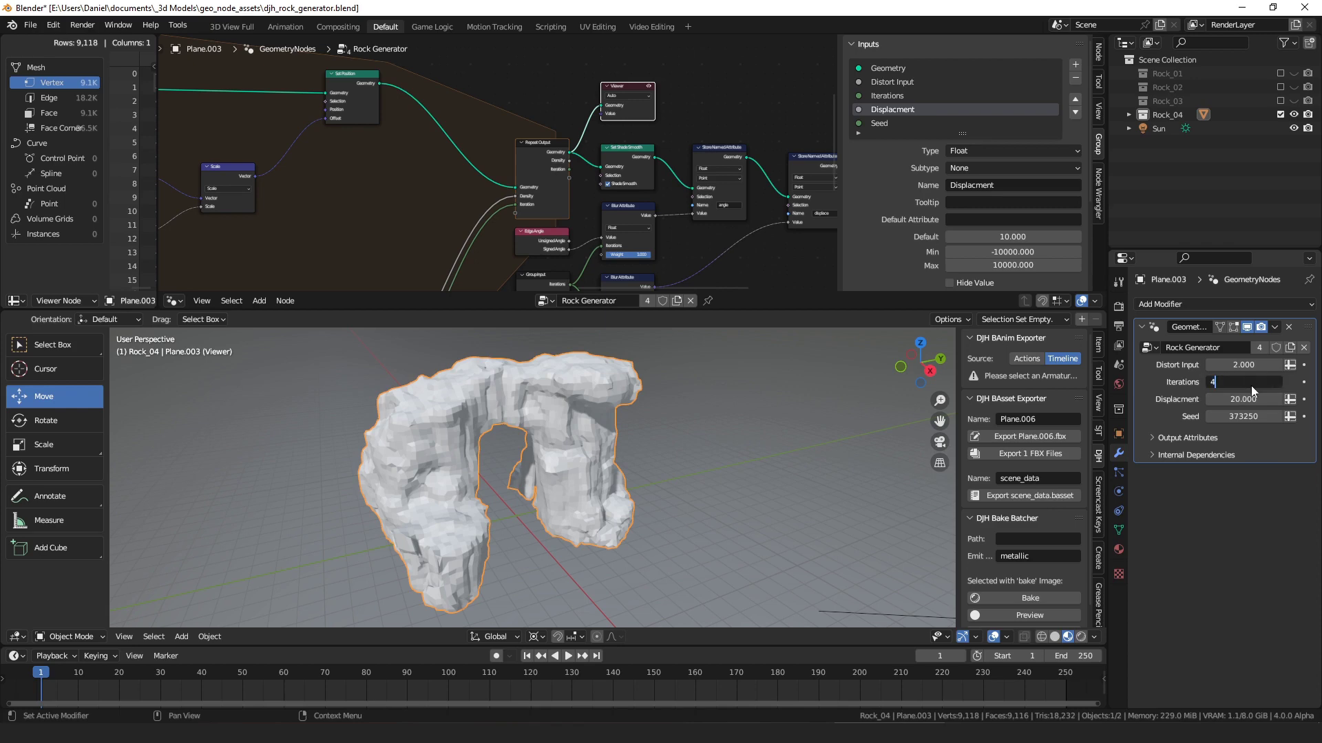
{"action": "key", "text": "Return"}
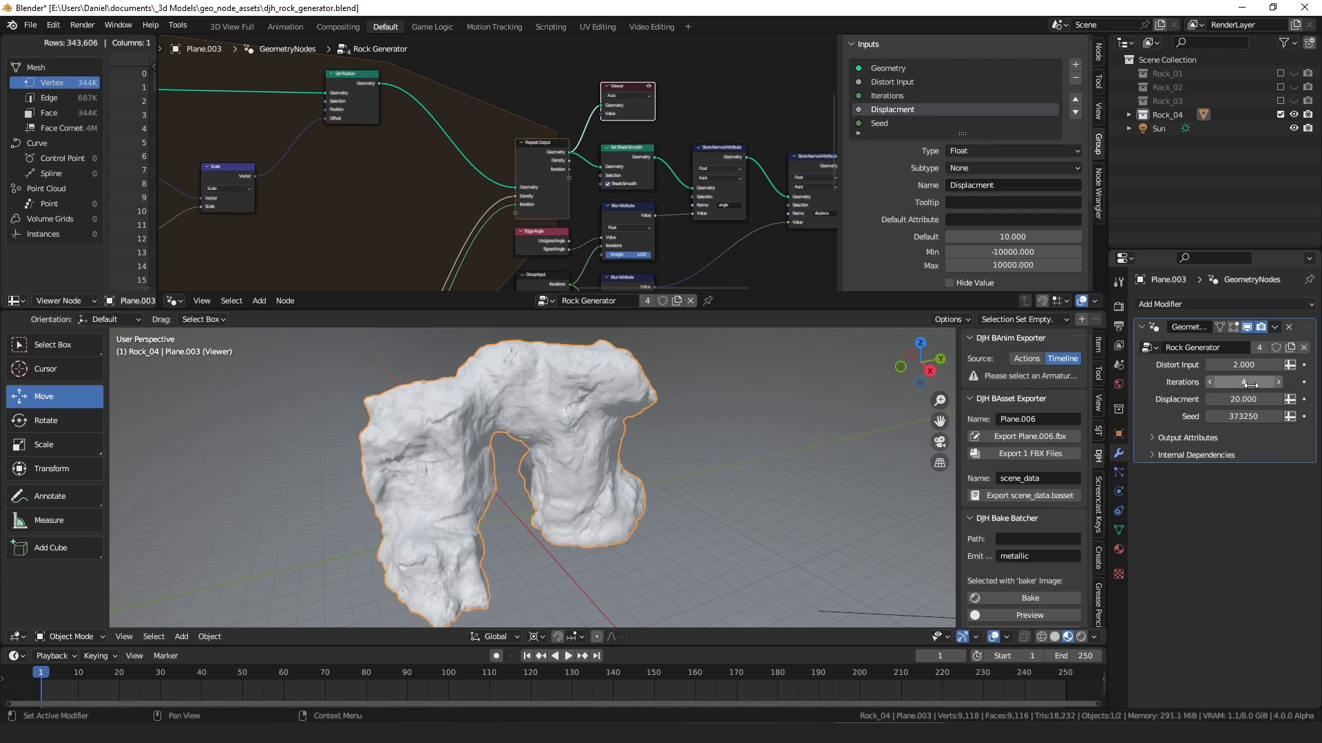
{"action": "middle_click_drag", "start_coordinate": [936, 403], "coordinate": [718, 474]}
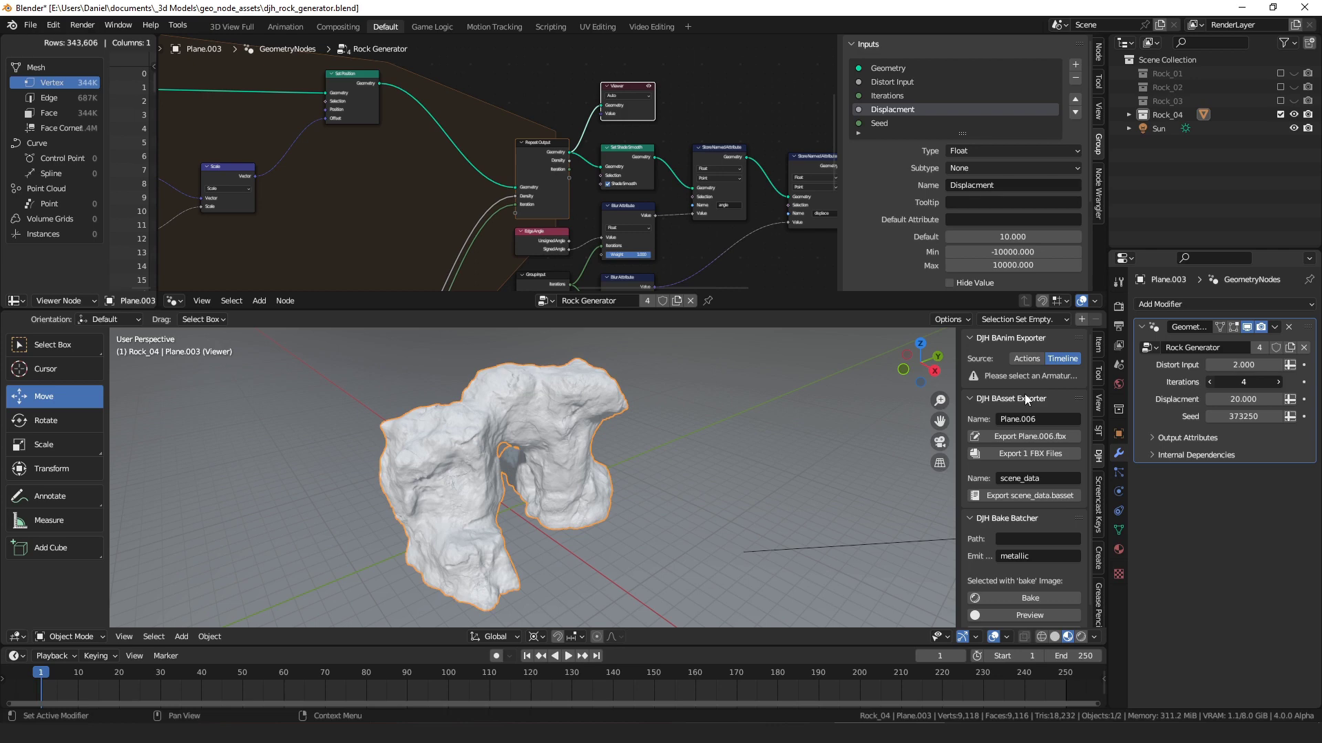
{"action": "key", "text": "ctrl+z"}
{"action": "middle_click_drag", "start_coordinate": [714, 422], "coordinate": [849, 441]}
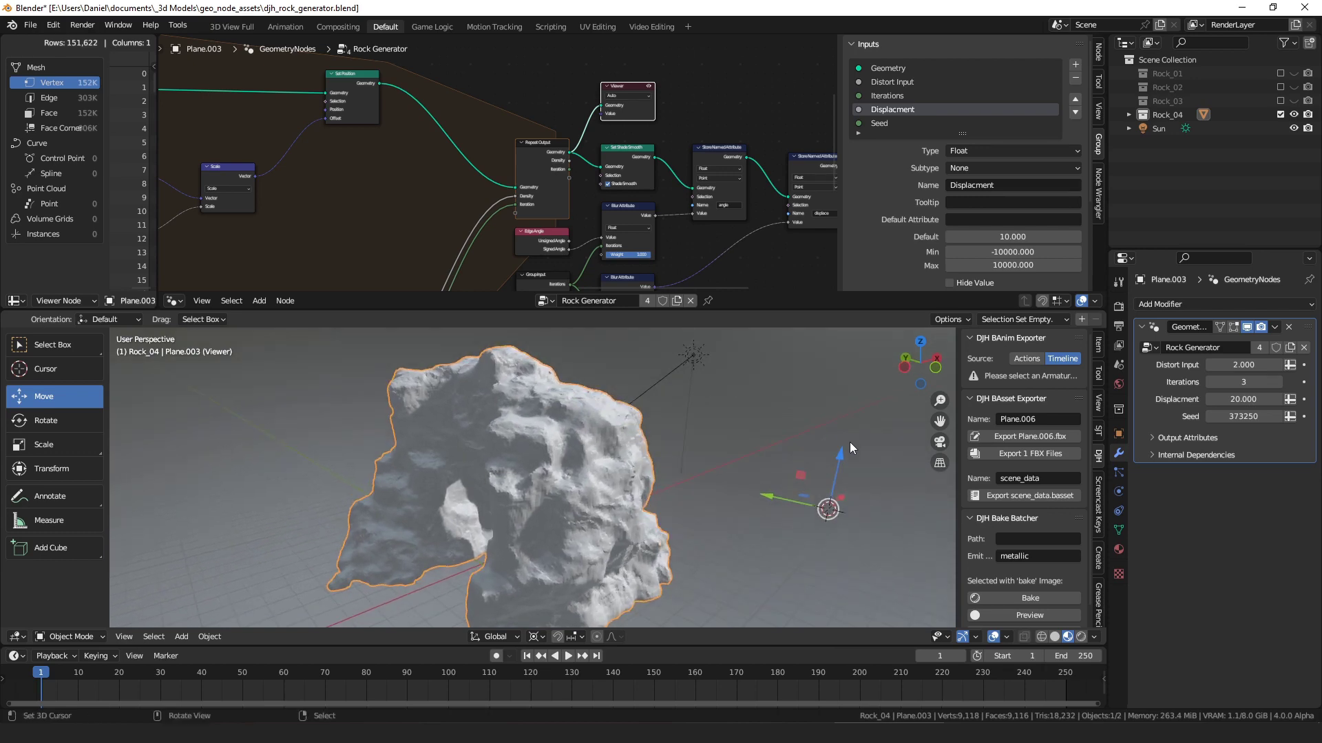
{"action": "middle_click_drag", "start_coordinate": [736, 452], "coordinate": [674, 427]}
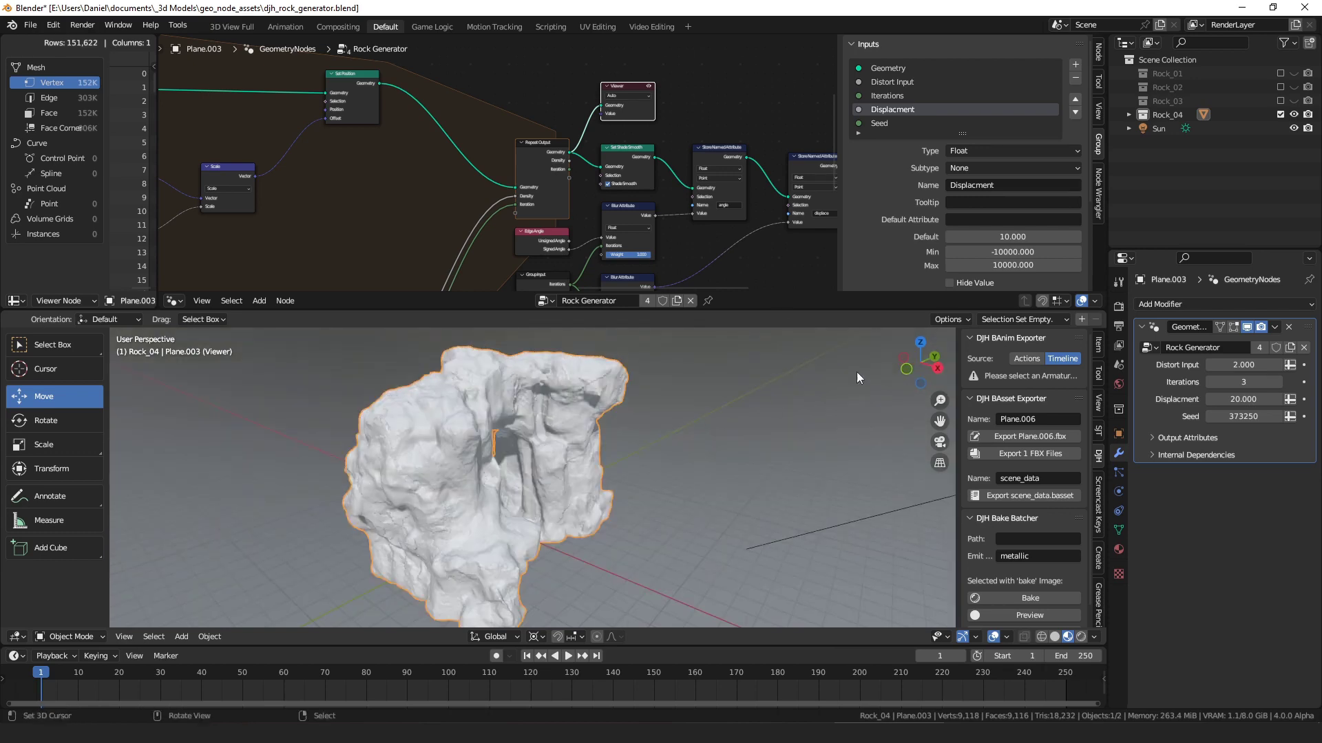
{"action": "left_click", "coordinate": [1278, 382]}
{"action": "left_click", "coordinate": [1209, 382]}
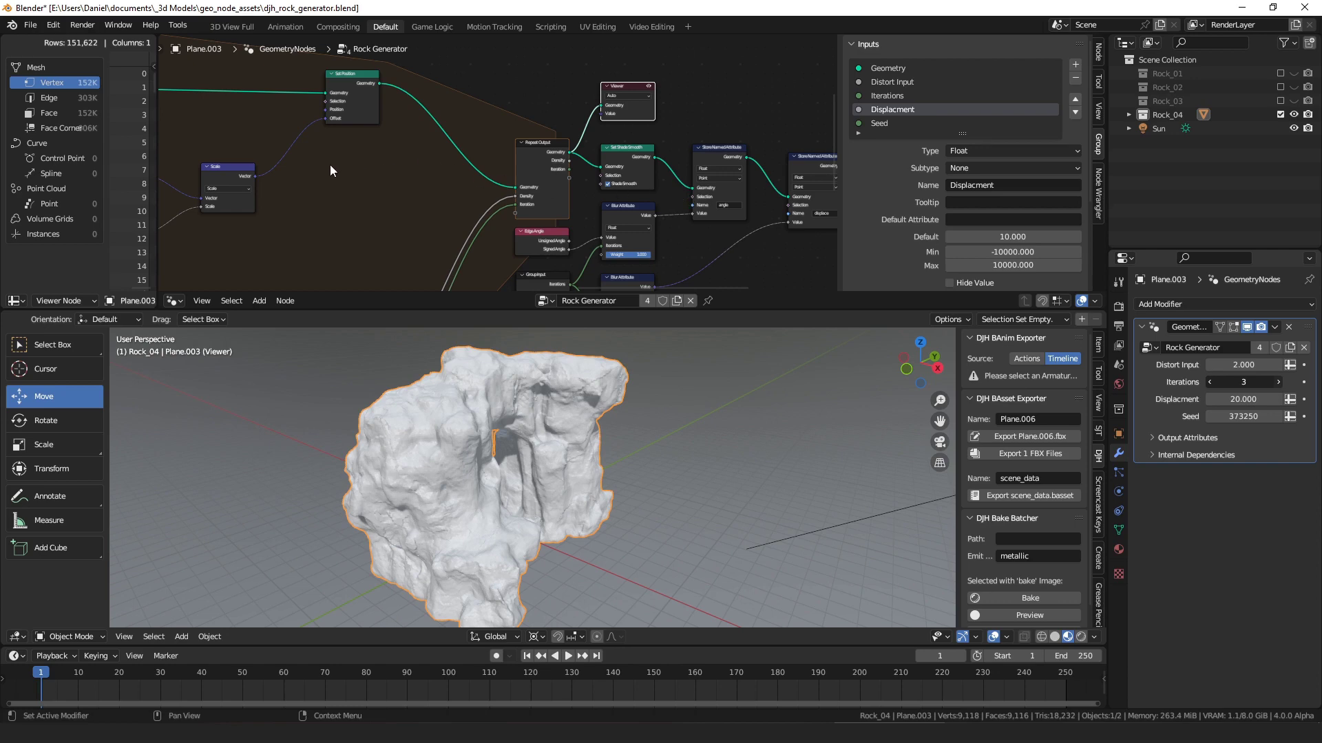
- Try a B value of 3 on the Less Than node with the modifier's Iterations at 4 and then 5
{"action": "middle_click_drag", "start_coordinate": [329, 170], "coordinate": [577, 181]}
{"action": "scroll", "coordinate": [535, 141], "scroll_direction": "up", "scroll_amount": 5}
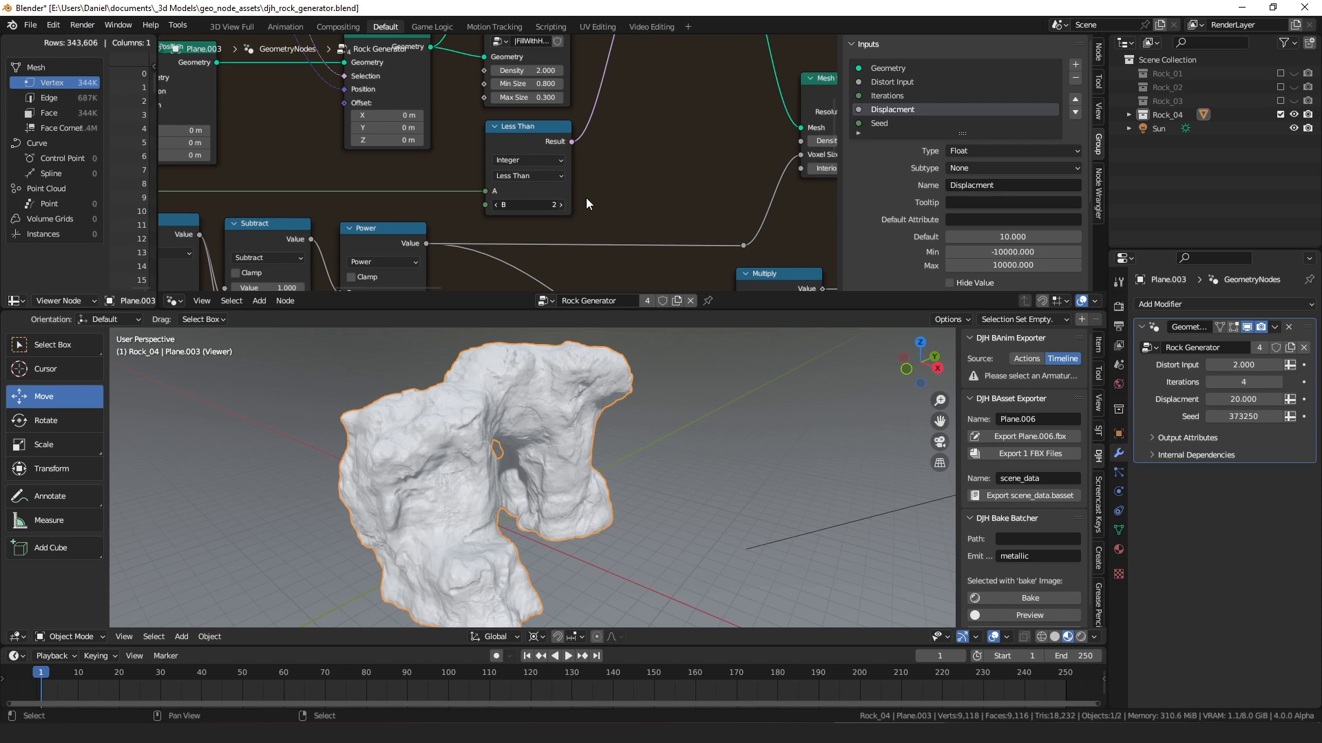
{"action": "key", "text": "ctrl+z"}
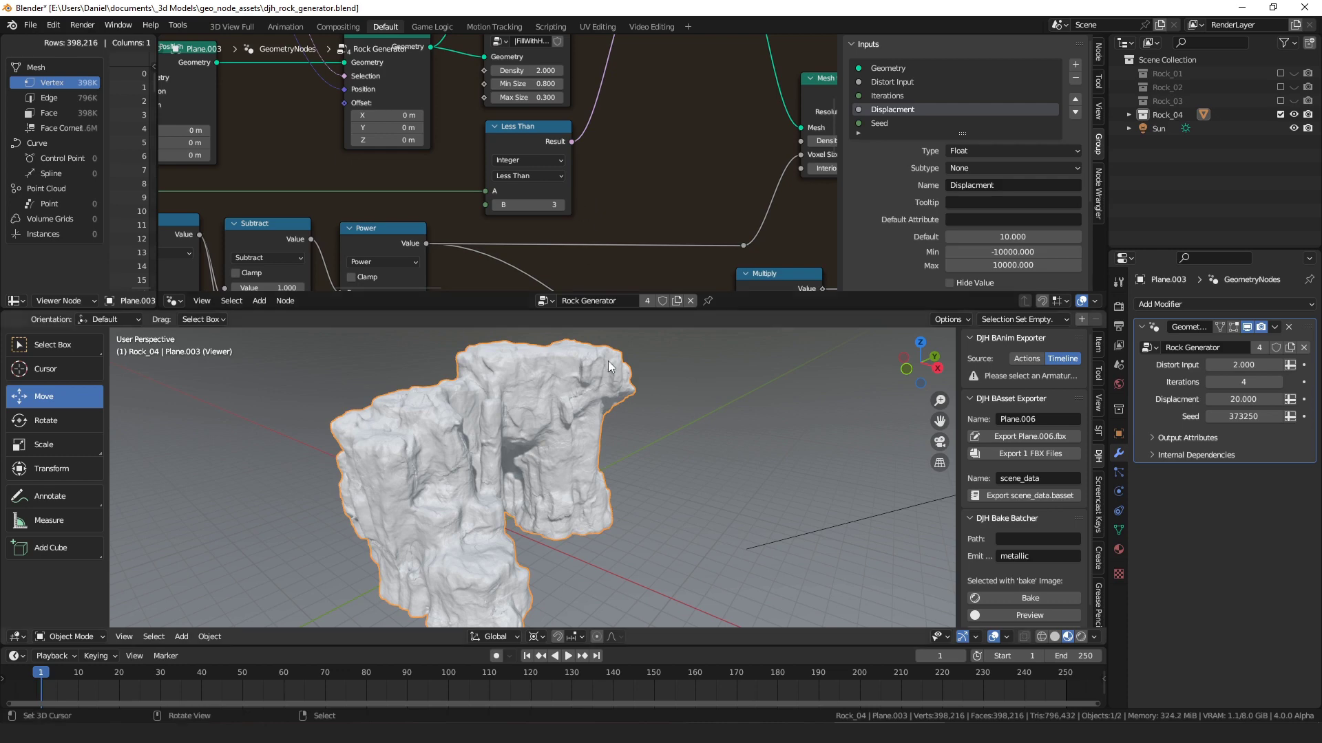
{"action": "middle_click_drag", "start_coordinate": [670, 411], "coordinate": [529, 435]}
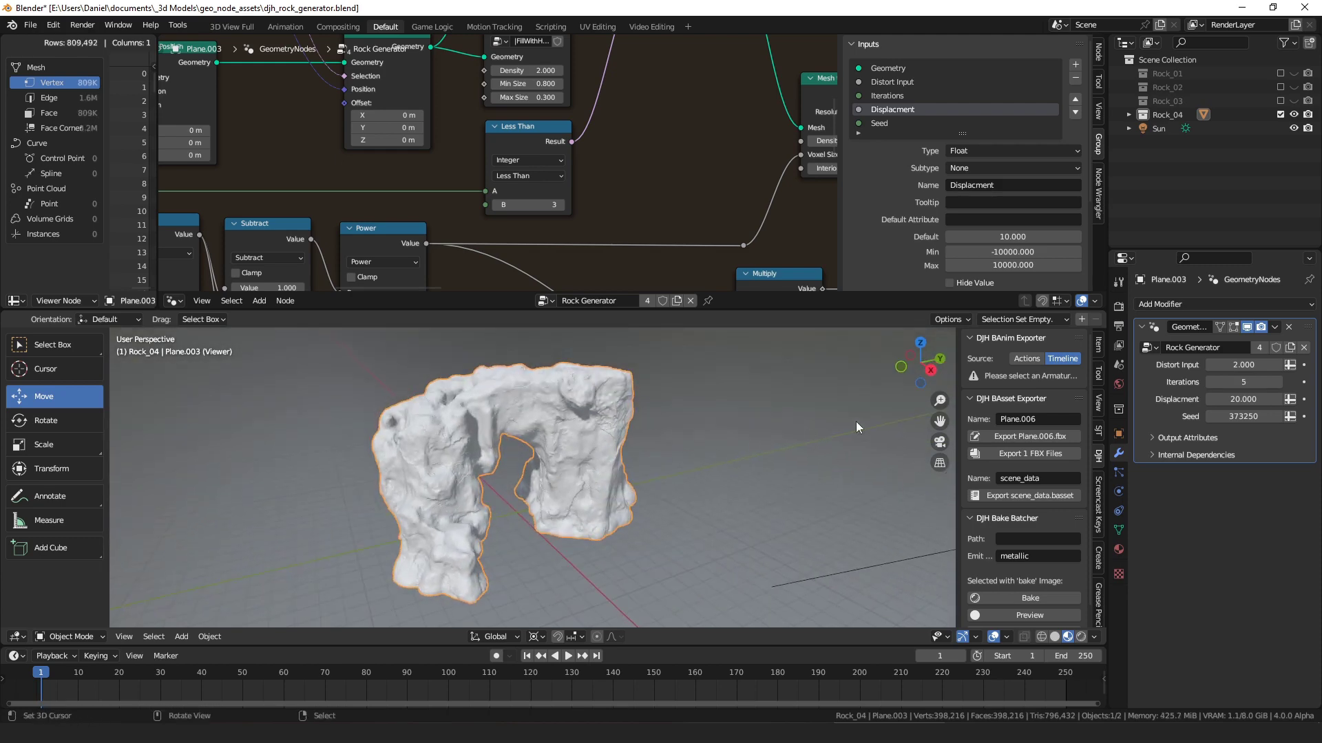
- Set the modifier's Iterations to 3 and the Less Than node's B value to 2
{"action": "left_click", "coordinate": [1243, 382]}
{"action": "type", "text": "3"}
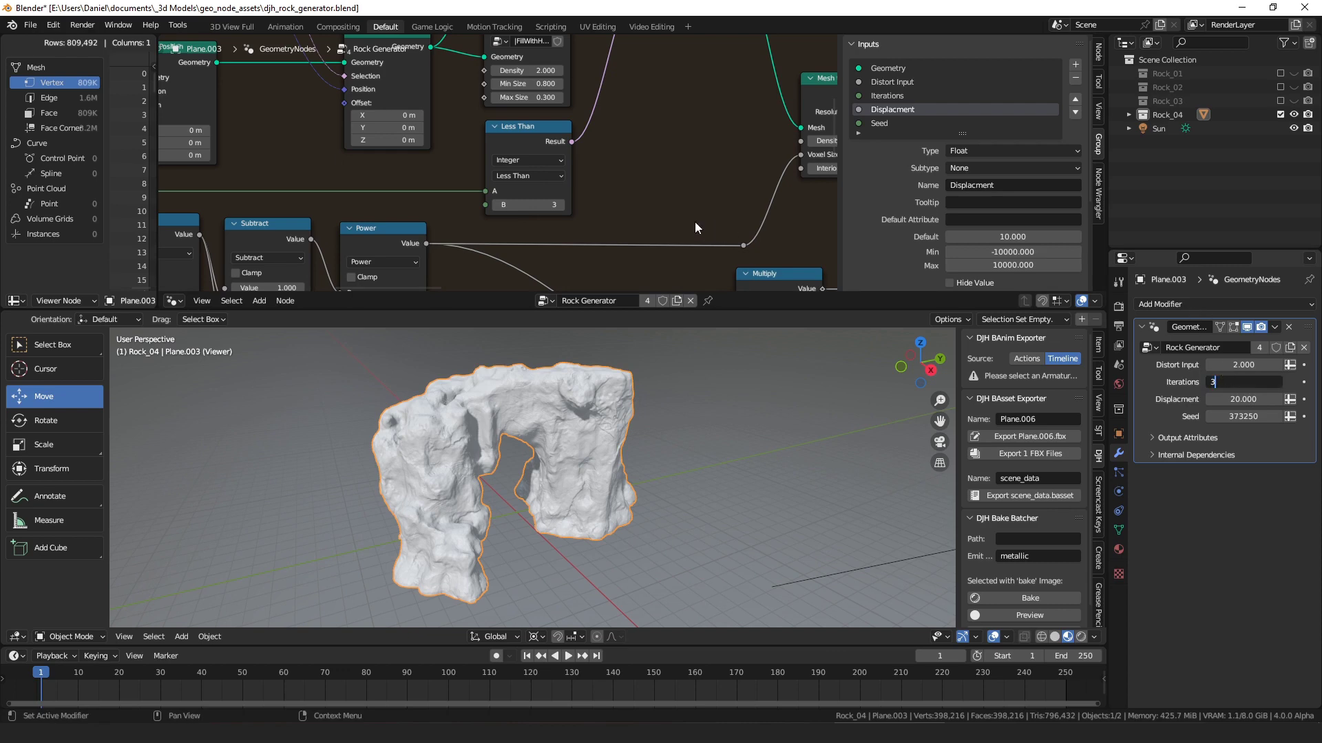
{"action": "left_click", "coordinate": [531, 206]}
{"action": "type", "text": "2"}
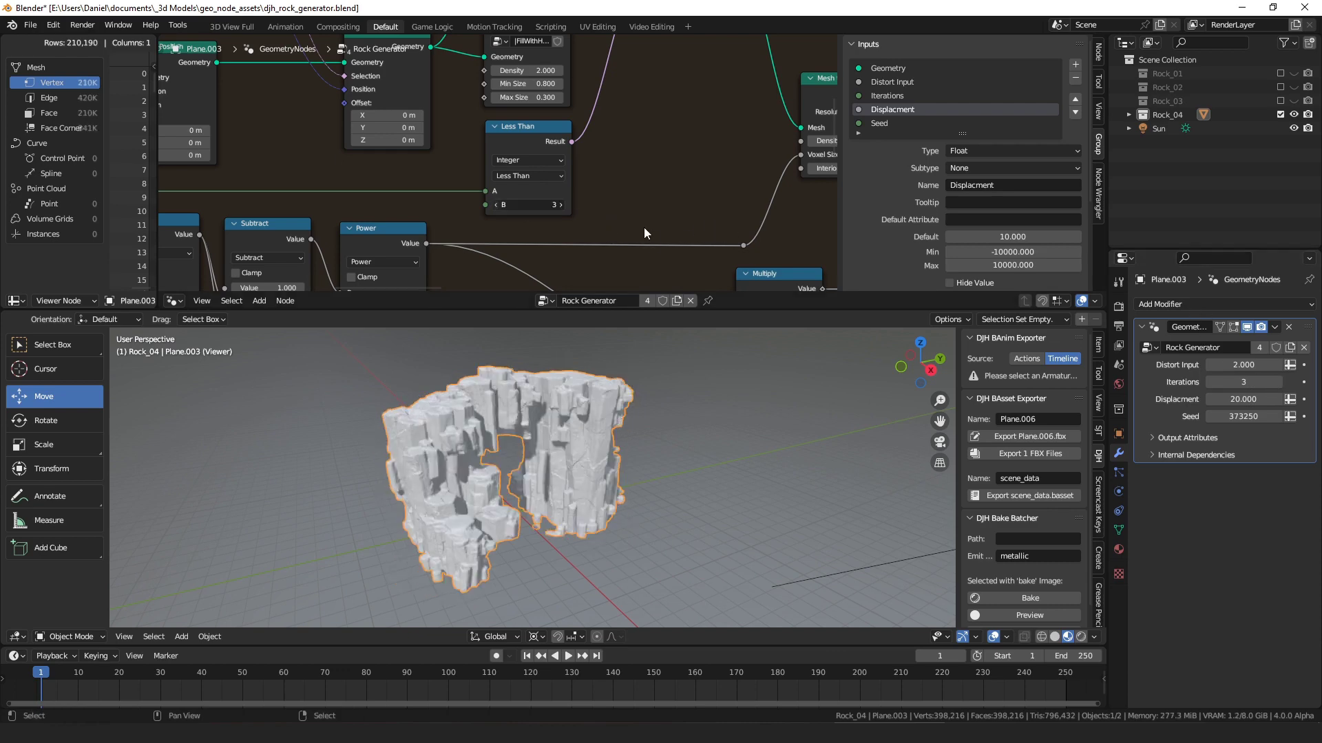
{"action": "key", "text": "Return"}
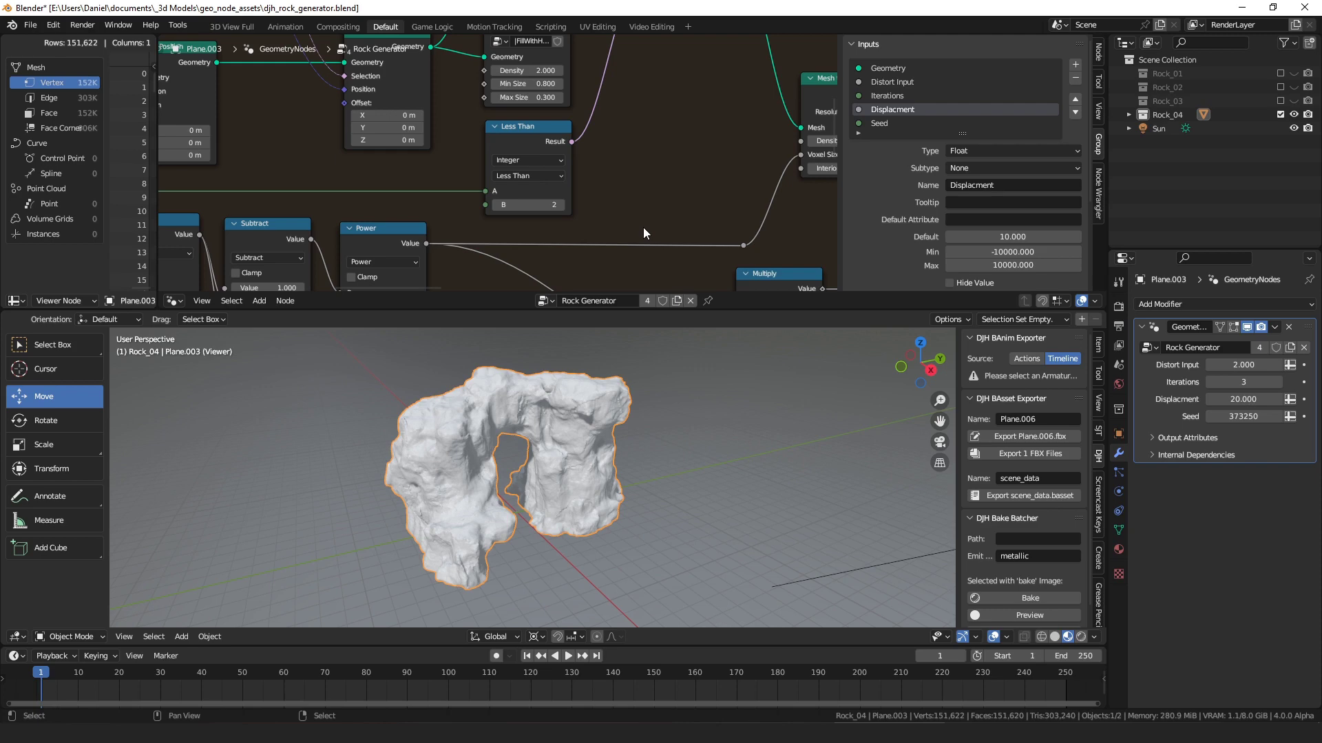
- Turn off the Viewer preview beyond the repeat zone to show the arch with its final rock material
{"action": "scroll", "coordinate": [647, 227], "scroll_direction": "down", "scroll_amount": 1}
{"action": "middle_click_drag", "start_coordinate": [761, 199], "coordinate": [526, 183]}
{"action": "scroll", "coordinate": [525, 183], "scroll_direction": "down", "scroll_amount": 2}
{"action": "middle_click_drag", "start_coordinate": [632, 175], "coordinate": [472, 177]}
{"action": "middle_click_drag", "start_coordinate": [826, 177], "coordinate": [463, 178]}
{"action": "scroll", "coordinate": [462, 175], "scroll_direction": "down", "scroll_amount": 1}
{"action": "middle_click_drag", "start_coordinate": [785, 234], "coordinate": [211, 190]}
{"action": "left_click", "coordinate": [557, 210]}
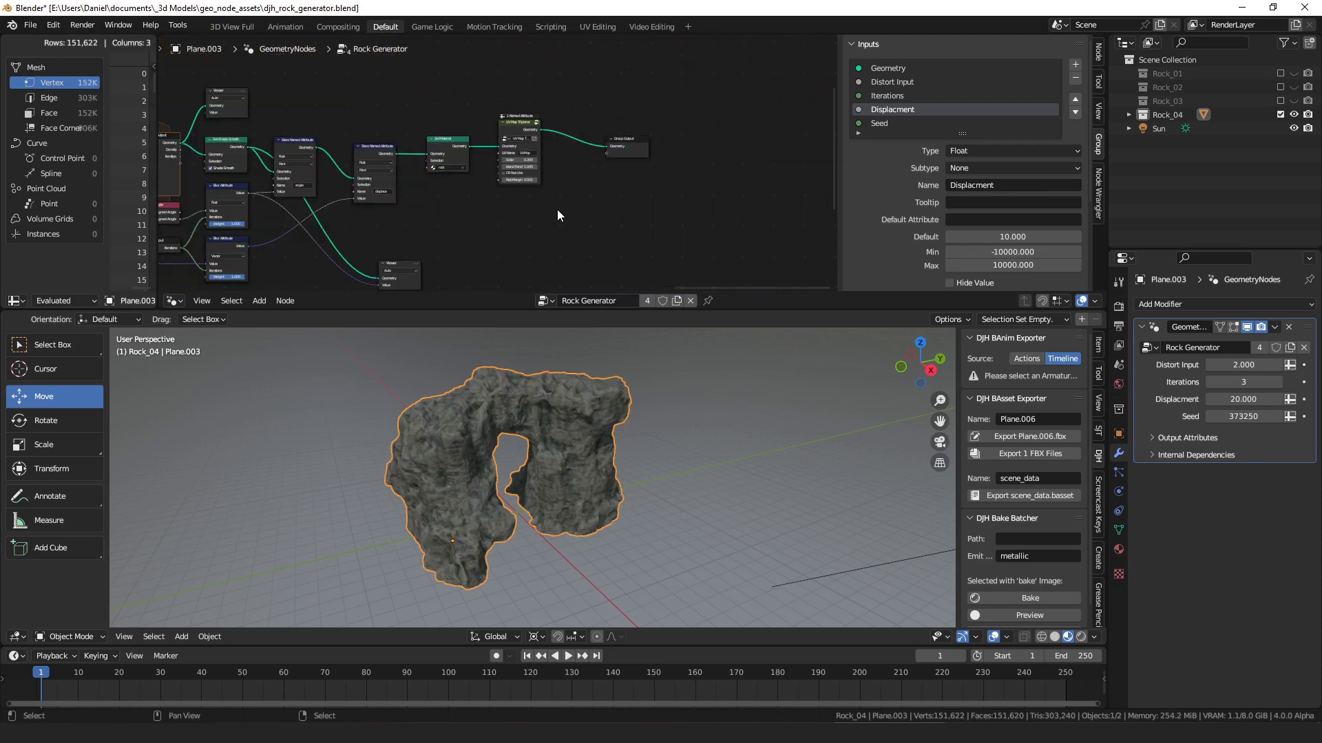
- Examine the Edge Angle, Blur Attribute and Store Named Attribute nodes that follow the repeat zone
{"action": "middle_click_drag", "start_coordinate": [565, 191], "coordinate": [710, 202]}
{"action": "scroll", "coordinate": [710, 202], "scroll_direction": "up", "scroll_amount": 4}
{"action": "scroll", "coordinate": [710, 202], "scroll_direction": "down", "scroll_amount": 3}
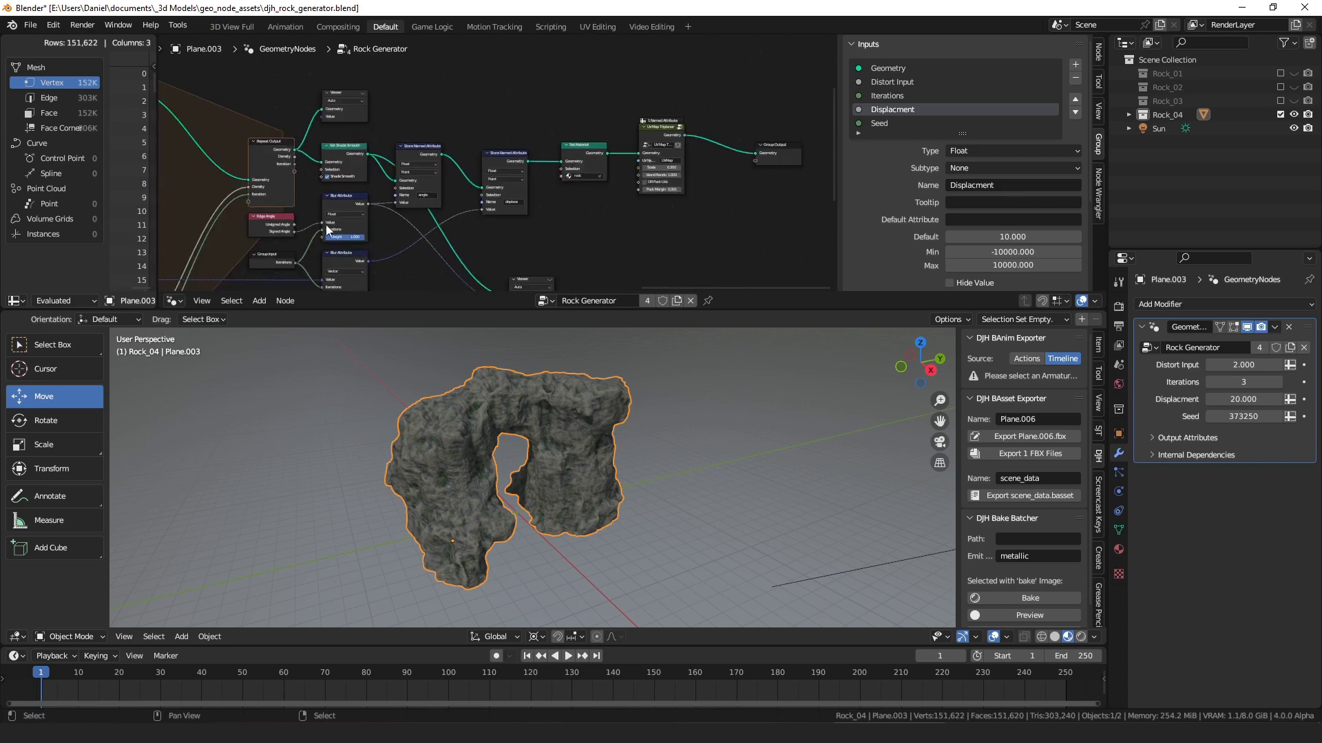
{"action": "middle_click_drag", "start_coordinate": [681, 151], "coordinate": [617, 133]}
{"action": "scroll", "coordinate": [519, 165], "scroll_direction": "up", "scroll_amount": 4}
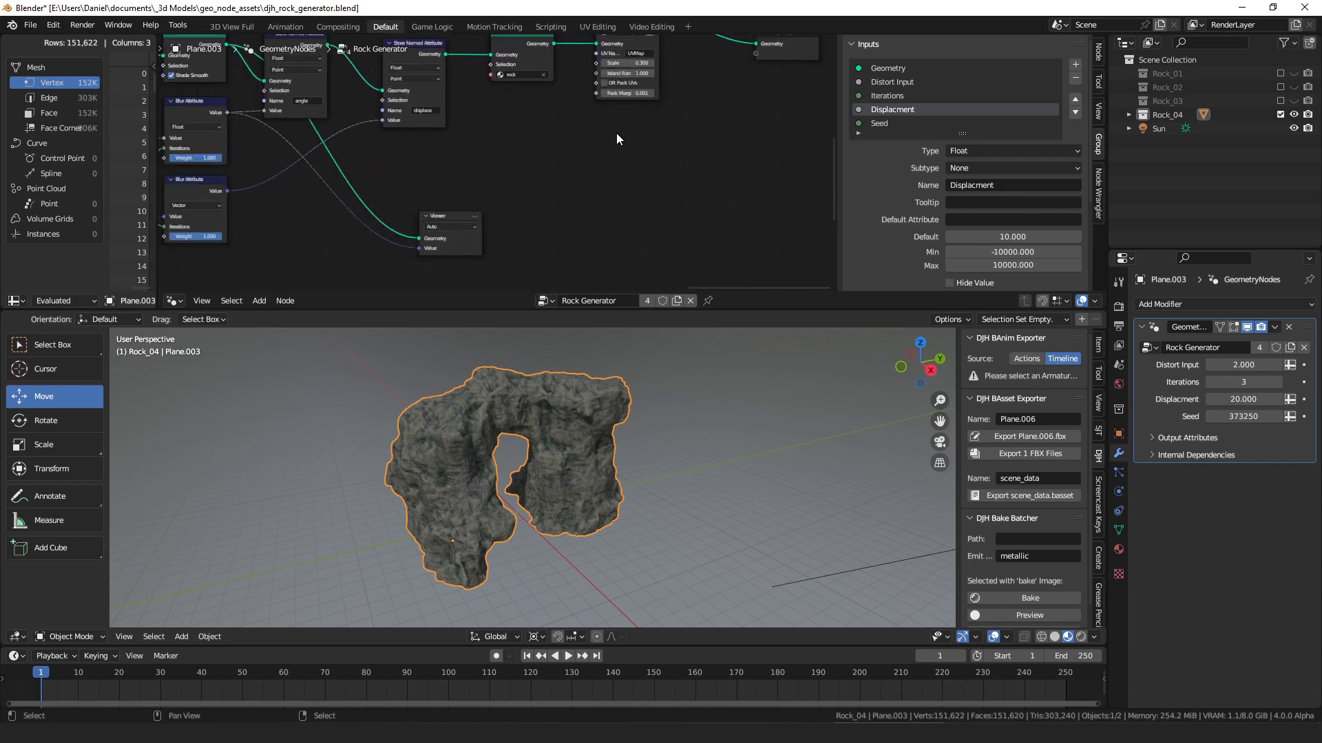
{"action": "middle_click_drag", "start_coordinate": [550, 179], "coordinate": [695, 235]}
{"action": "left_click_drag", "start_coordinate": [498, 120], "coordinate": [493, 119]}
{"action": "middle_click_drag", "start_coordinate": [526, 174], "coordinate": [503, 92]}
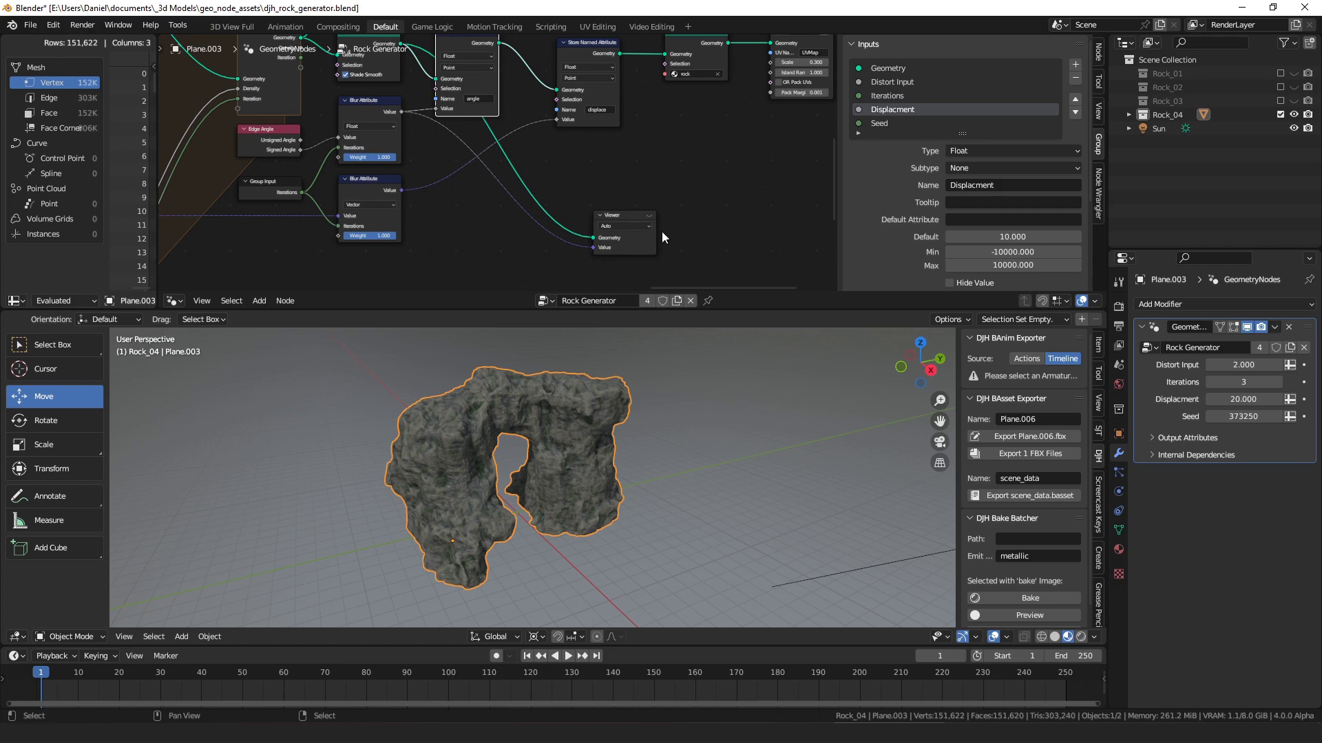
- Preview the blurred edge angle on the arch through its Viewer, placed below the displace attribute node, and inspect the mask from several angles
{"action": "left_click", "coordinate": [649, 215]}
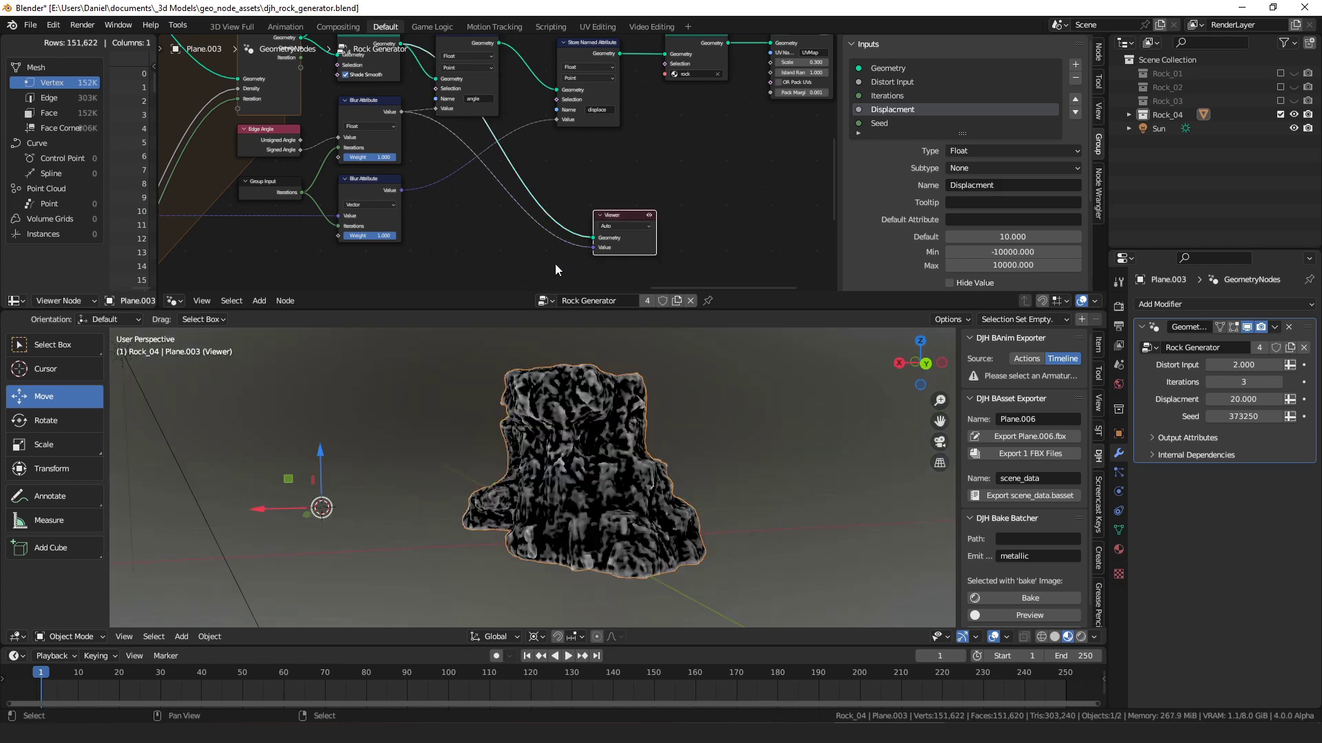
{"action": "middle_click_drag", "start_coordinate": [587, 441], "coordinate": [638, 445]}
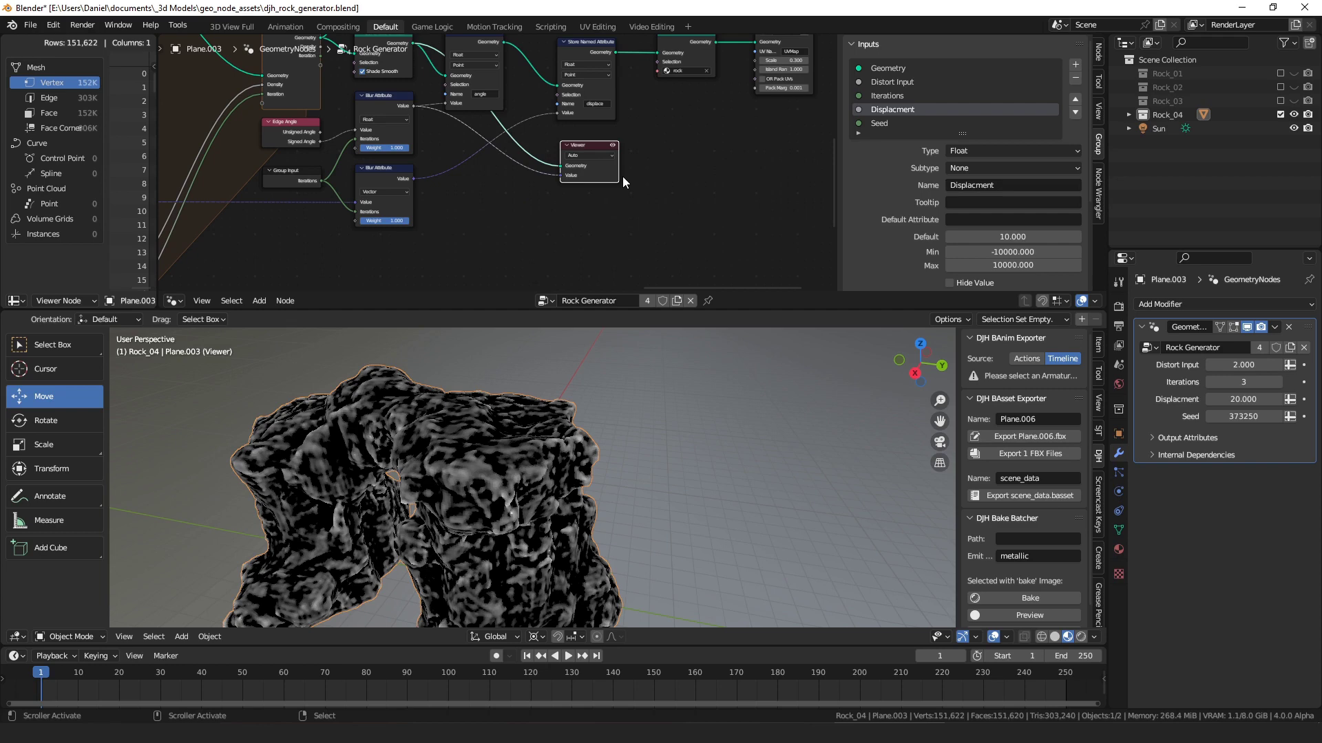
{"action": "middle_click_drag", "start_coordinate": [611, 201], "coordinate": [629, 174]}
{"action": "middle_click_drag", "start_coordinate": [492, 482], "coordinate": [510, 502]}
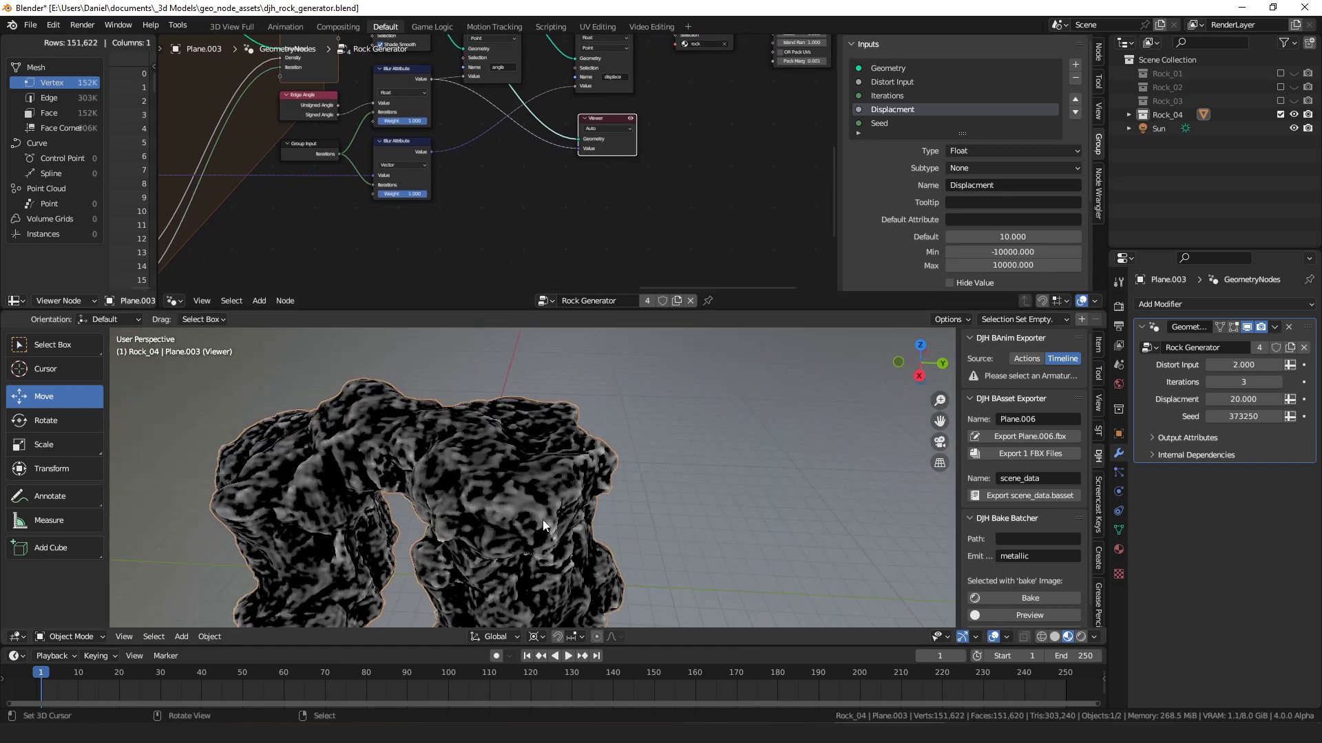
{"action": "middle_click_drag", "start_coordinate": [552, 508], "coordinate": [486, 439]}
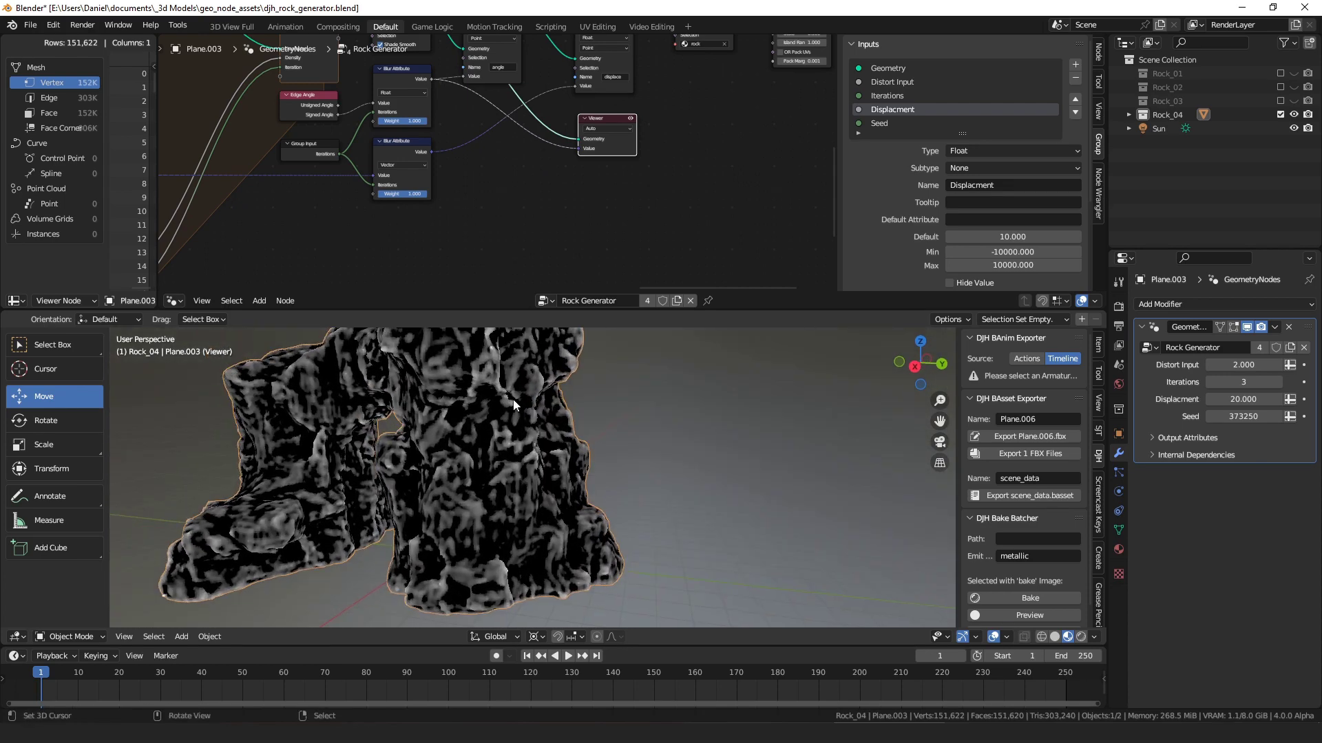
{"action": "middle_click_drag", "start_coordinate": [466, 154], "coordinate": [431, 214]}
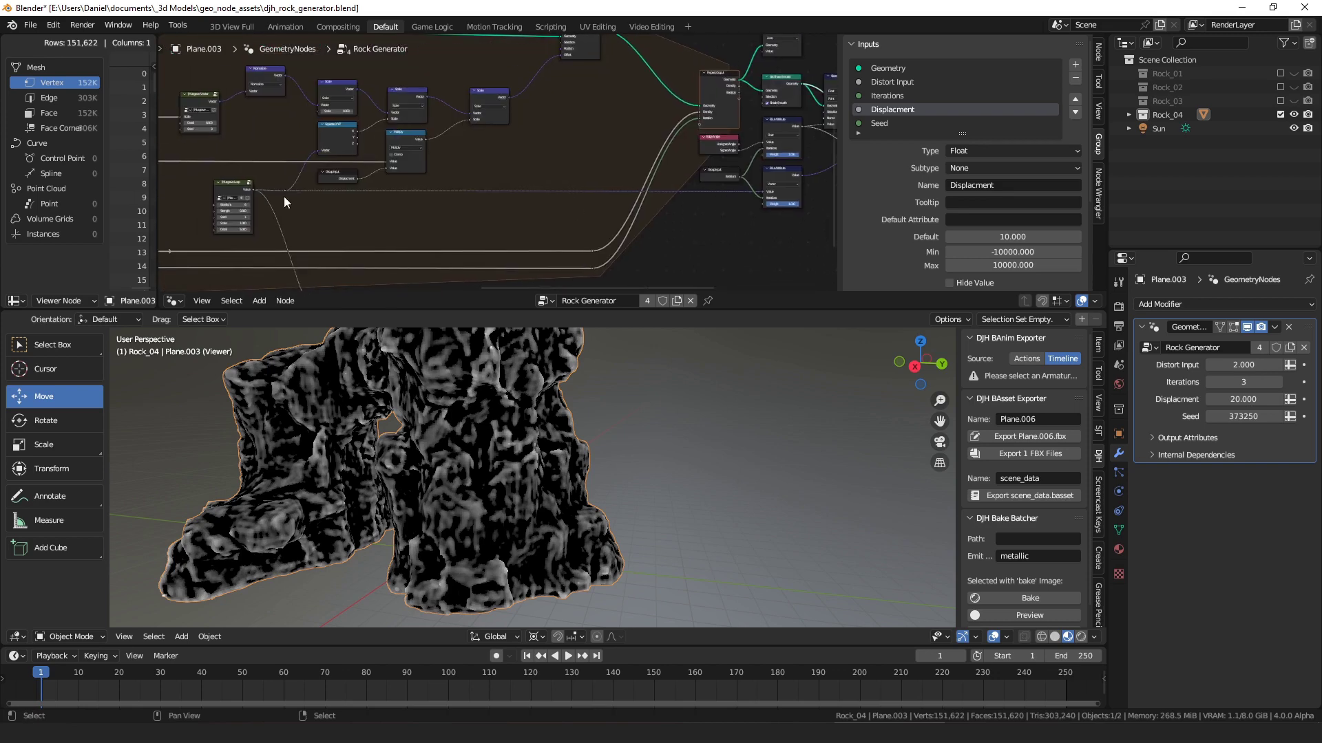
- Examine the group node that produces the displacement value and preview its blurred attribute on the arch from several angles
{"action": "left_click_drag", "start_coordinate": [241, 189], "coordinate": [248, 192]}
{"action": "mouse_move", "coordinate": [644, 190]}
{"action": "middle_mouse_down"}
{"action": "mouse_move", "coordinate": [514, 197]}
{"action": "mouse_move", "coordinate": [645, 200]}
{"action": "middle_mouse_up"}
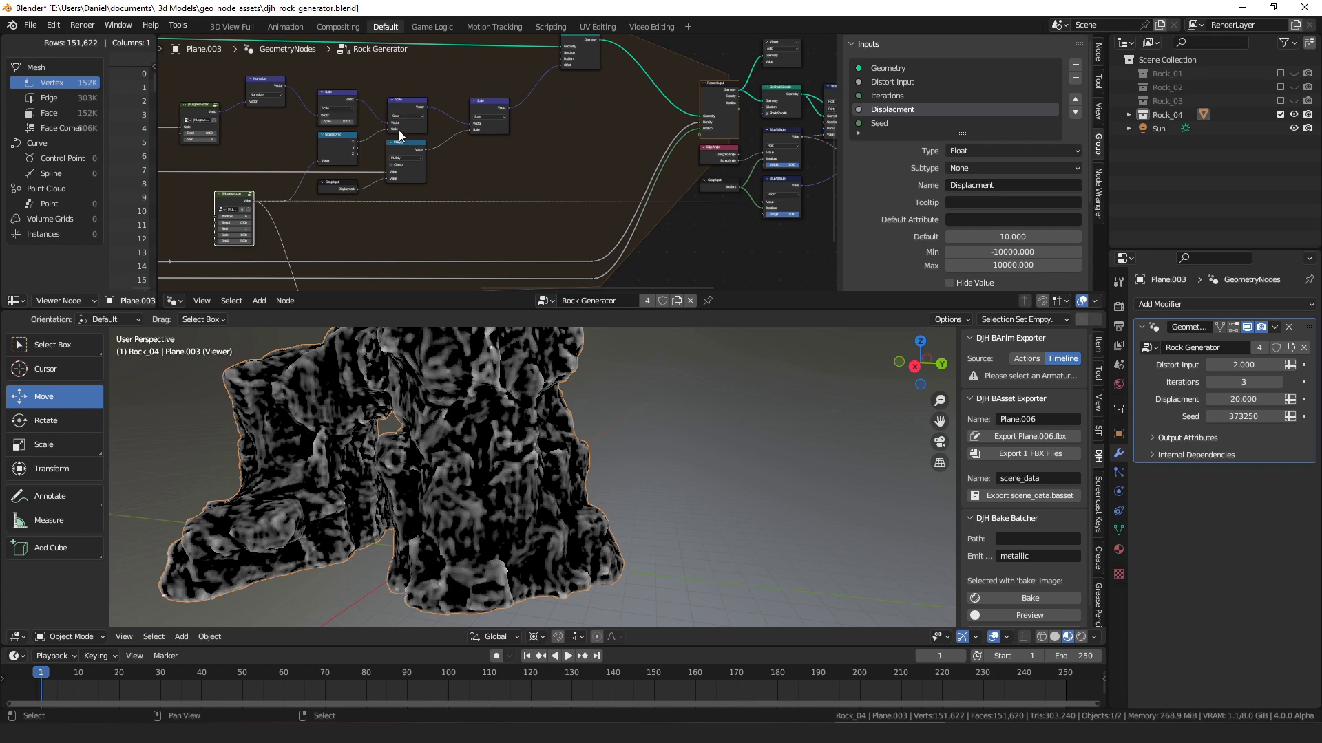
{"action": "middle_click_drag", "start_coordinate": [689, 147], "coordinate": [345, 146]}
{"action": "scroll", "coordinate": [392, 169], "scroll_direction": "up", "scroll_amount": 4}
{"action": "left_click", "coordinate": [444, 195], "text": "ctrl+shift"}
{"action": "middle_click_drag", "start_coordinate": [543, 434], "coordinate": [578, 481]}
{"action": "scroll", "coordinate": [578, 481], "scroll_direction": "down", "scroll_amount": 4}
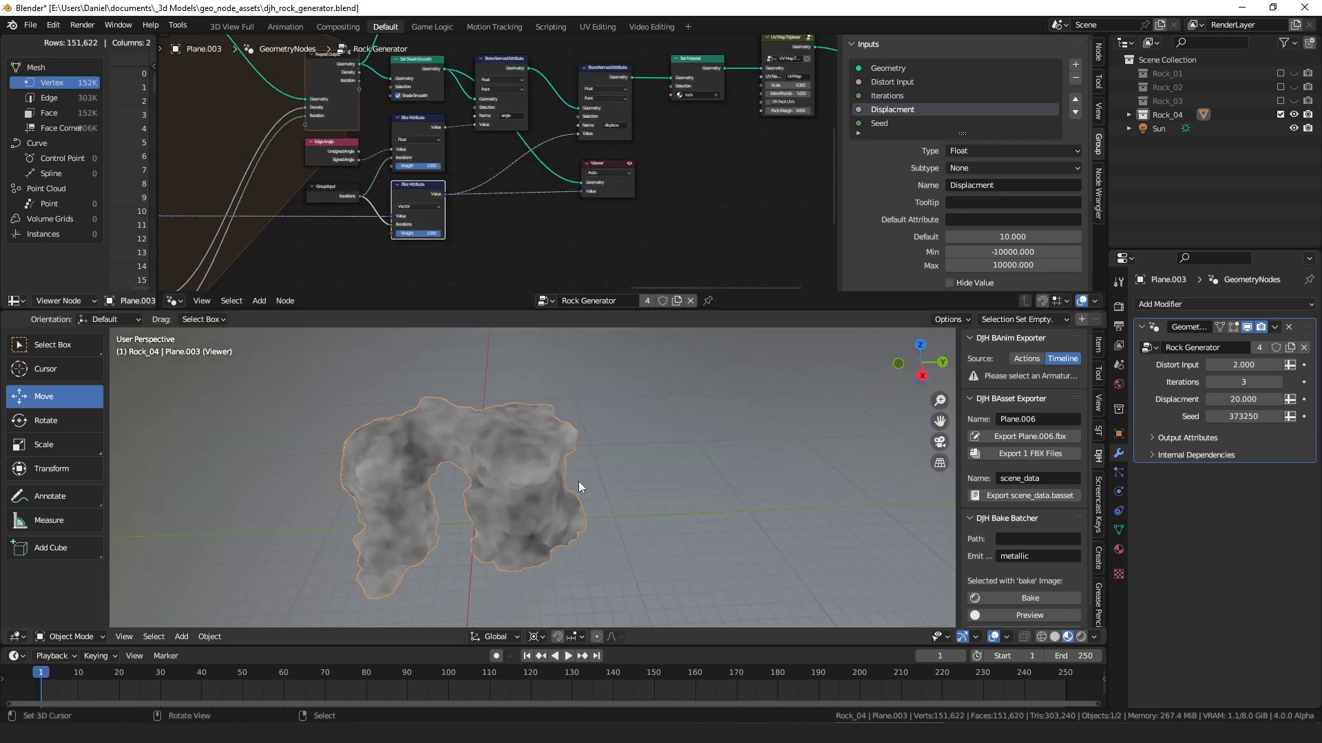
- Turn off the Viewer preview below the displace attribute node to return the arch to its rock material
{"action": "middle_click_drag", "start_coordinate": [622, 153], "coordinate": [387, 254]}
{"action": "left_click", "coordinate": [392, 264]}
{"action": "scroll", "coordinate": [470, 200], "scroll_direction": "up", "scroll_amount": 3}
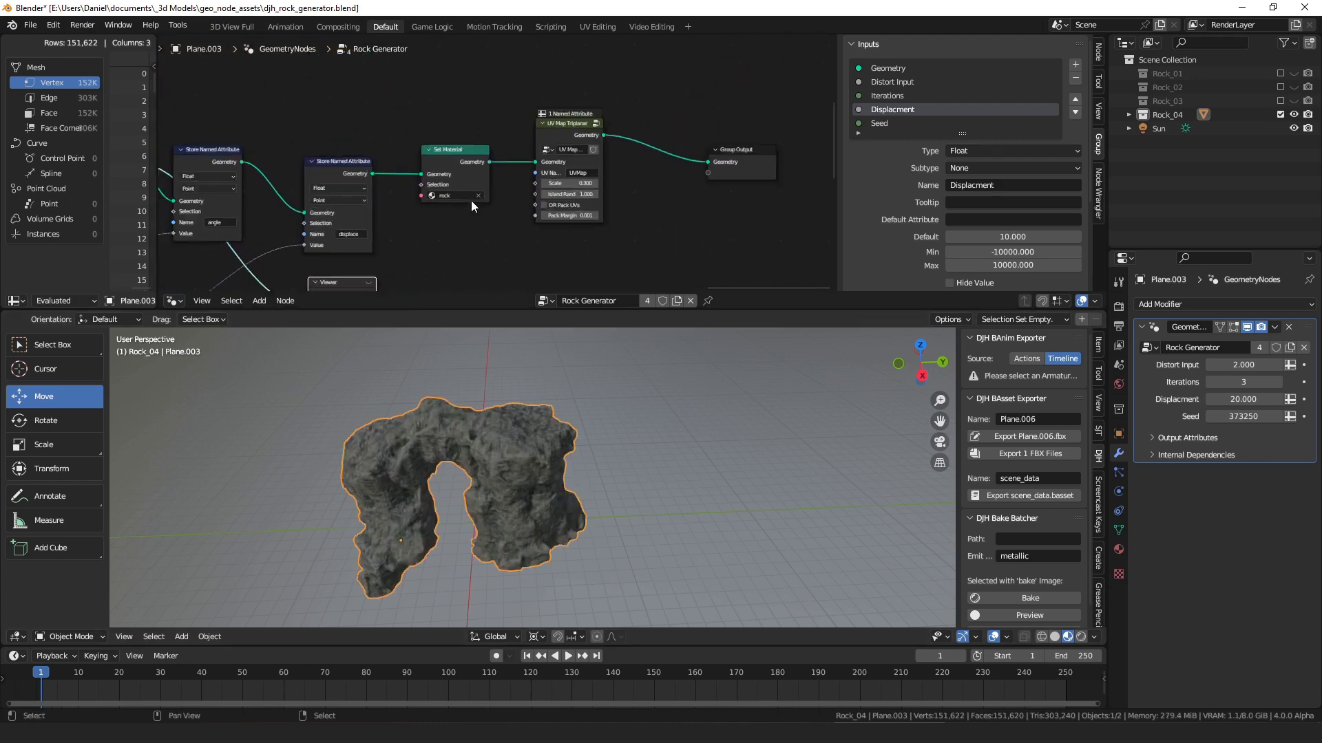
- Inspect the UV Map Triplanar node before the Group Output and its texture mapping on the arch's surface
{"action": "scroll", "coordinate": [471, 200], "scroll_direction": "up", "scroll_amount": 1}
{"action": "left_click_drag", "start_coordinate": [575, 117], "coordinate": [551, 156]}
{"action": "middle_click_drag", "start_coordinate": [576, 455], "coordinate": [630, 434]}
{"action": "scroll", "coordinate": [512, 433], "scroll_direction": "up", "scroll_amount": 4}
{"action": "scroll", "coordinate": [620, 427], "scroll_direction": "up", "scroll_amount": 1}
{"action": "middle_click_drag", "start_coordinate": [472, 243], "coordinate": [544, 205]}
- Switch the node editor to the Shader Editor and frame all nodes of the rock material
{"action": "left_click", "coordinate": [175, 301]}
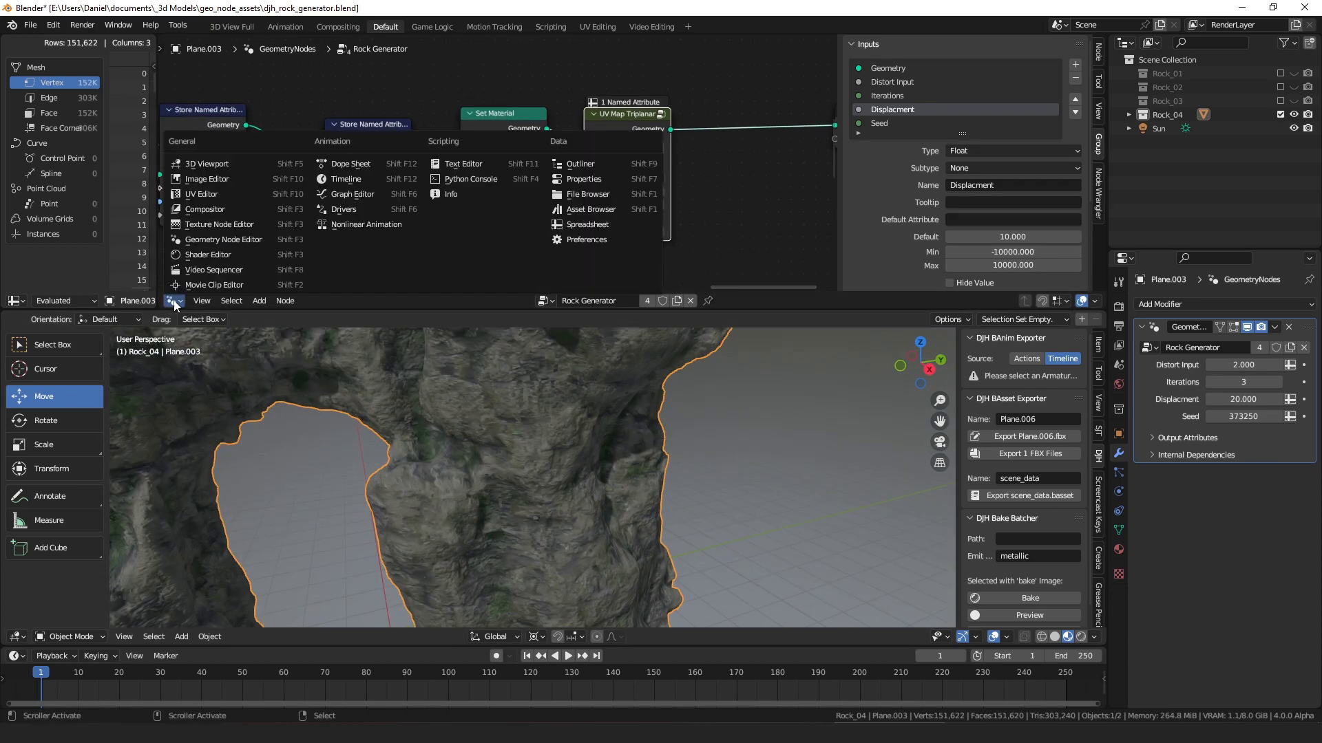
{"action": "left_click", "coordinate": [220, 254]}
{"action": "key", "text": "Home"}
{"action": "scroll", "coordinate": [470, 168], "scroll_direction": "up", "scroll_amount": 7}
- Examine how the angle and displace Attribute nodes drive the Mix, Lighten and Multiply colour nodes in the rock material
{"action": "left_click_drag", "start_coordinate": [424, 131], "coordinate": [459, 185]}
{"action": "middle_click_drag", "start_coordinate": [713, 247], "coordinate": [506, 174]}
{"action": "scroll", "coordinate": [635, 163], "scroll_direction": "down", "scroll_amount": 3}
{"action": "scroll", "coordinate": [471, 167], "scroll_direction": "up", "scroll_amount": 2}
{"action": "left_click_drag", "start_coordinate": [469, 168], "coordinate": [463, 179]}
{"action": "middle_click_drag", "start_coordinate": [478, 262], "coordinate": [386, 236]}
{"action": "left_click_drag", "start_coordinate": [517, 183], "coordinate": [515, 176]}
{"action": "middle_click_drag", "start_coordinate": [519, 184], "coordinate": [470, 146]}
{"action": "left_click_drag", "start_coordinate": [474, 139], "coordinate": [470, 137]}
{"action": "middle_click_drag", "start_coordinate": [551, 339], "coordinate": [518, 457]}
{"action": "scroll", "coordinate": [497, 212], "scroll_direction": "down", "scroll_amount": 1}
{"action": "middle_click_drag", "start_coordinate": [396, 230], "coordinate": [679, 180]}
{"action": "scroll", "coordinate": [517, 148], "scroll_direction": "left", "scroll_amount": 5}
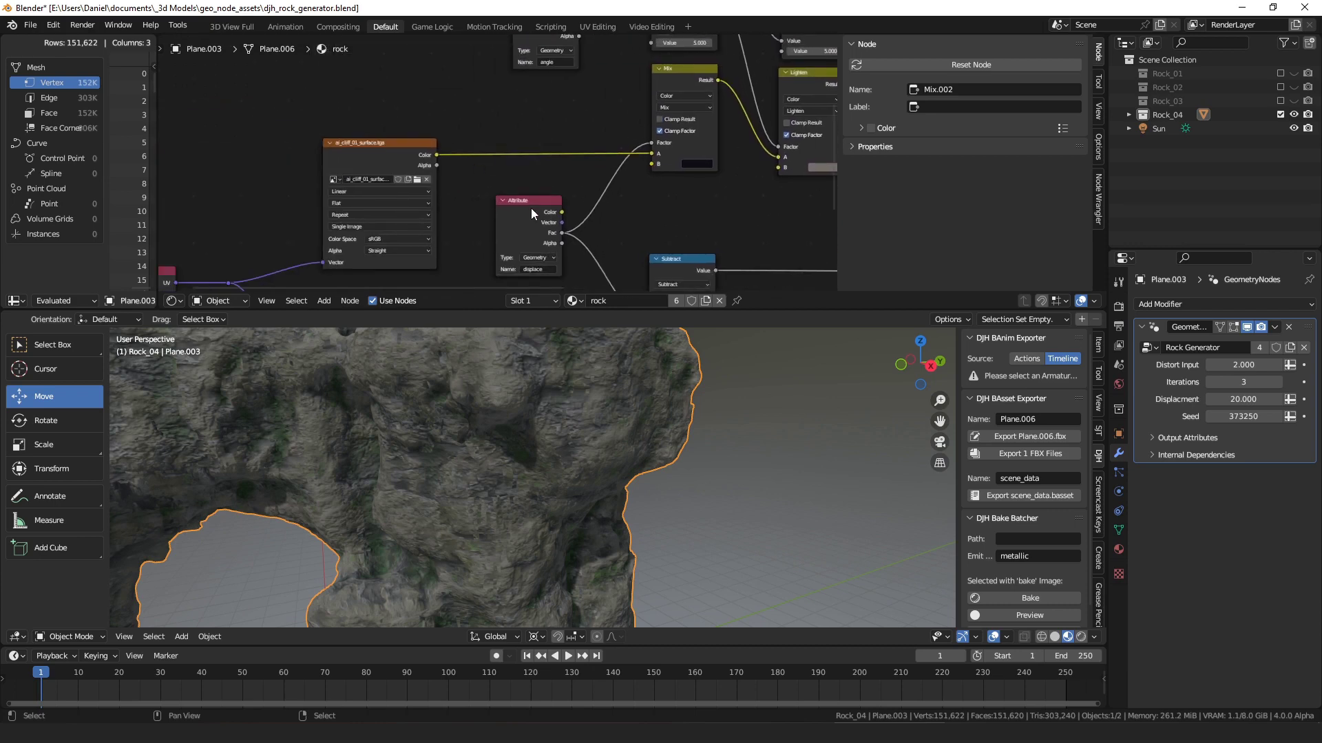
{"action": "middle_click_drag", "start_coordinate": [536, 253], "coordinate": [488, 200]}
{"action": "middle_click_drag", "start_coordinate": [538, 136], "coordinate": [465, 207]}
{"action": "left_click_drag", "start_coordinate": [559, 93], "coordinate": [562, 93]}
- Preview the ai_cliff_01_surface.tga texture alone on the arch, followed by the result of the first Mix node
{"action": "left_click", "coordinate": [296, 180], "text": "ctrl+shift"}
{"action": "middle_click_drag", "start_coordinate": [345, 179], "coordinate": [319, 194]}
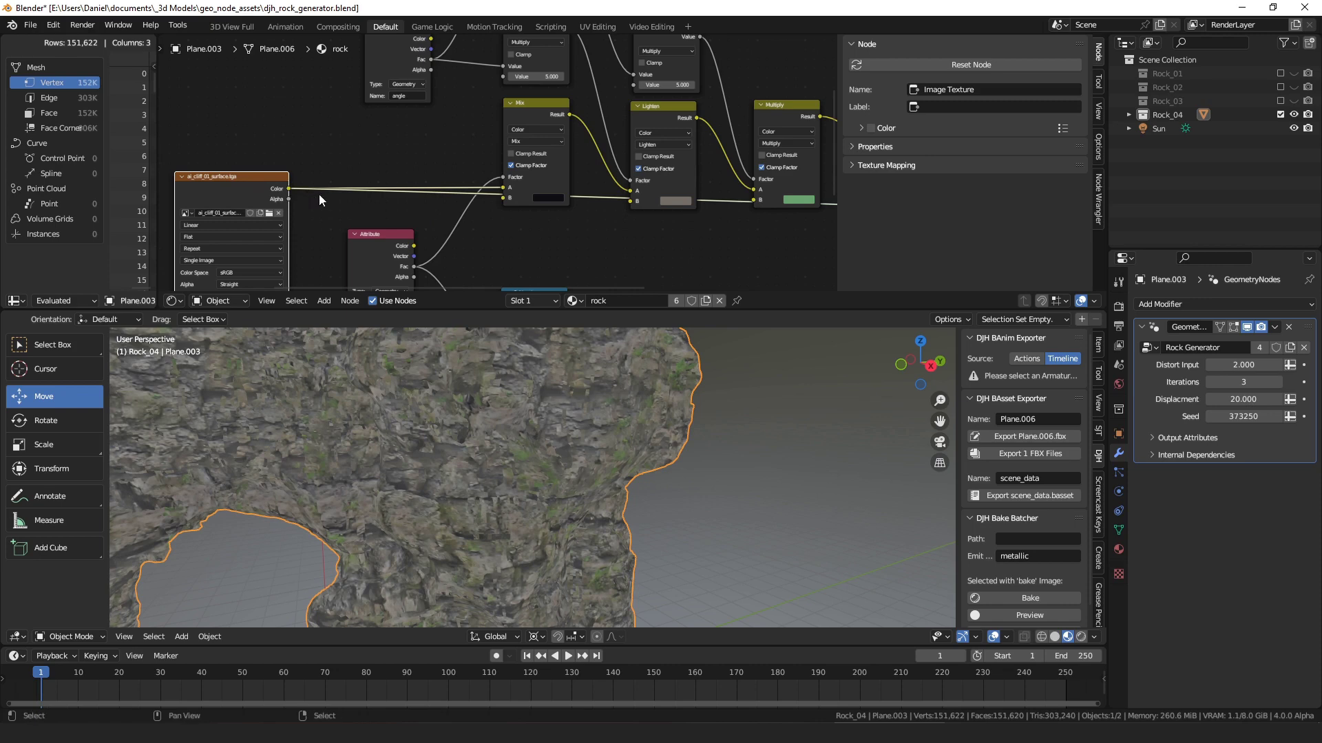
{"action": "left_click", "coordinate": [544, 106], "text": "ctrl+shift"}
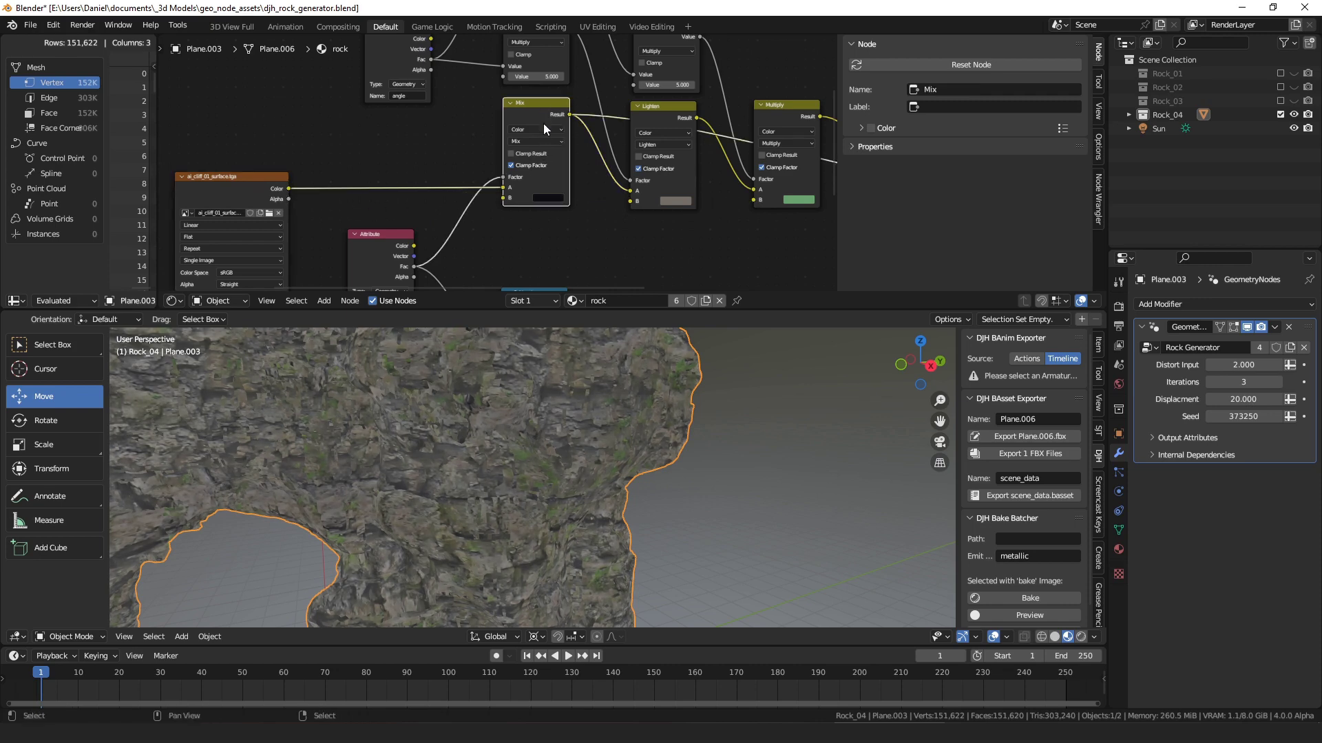
- Examine the Subtract node that feeds the displace attribute into the Principled BSDF's roughness
{"action": "scroll", "coordinate": [554, 151], "scroll_direction": "down", "scroll_amount": 3}
{"action": "middle_click_drag", "start_coordinate": [551, 183], "coordinate": [389, 102]}
{"action": "left_click_drag", "start_coordinate": [380, 189], "coordinate": [378, 184]}
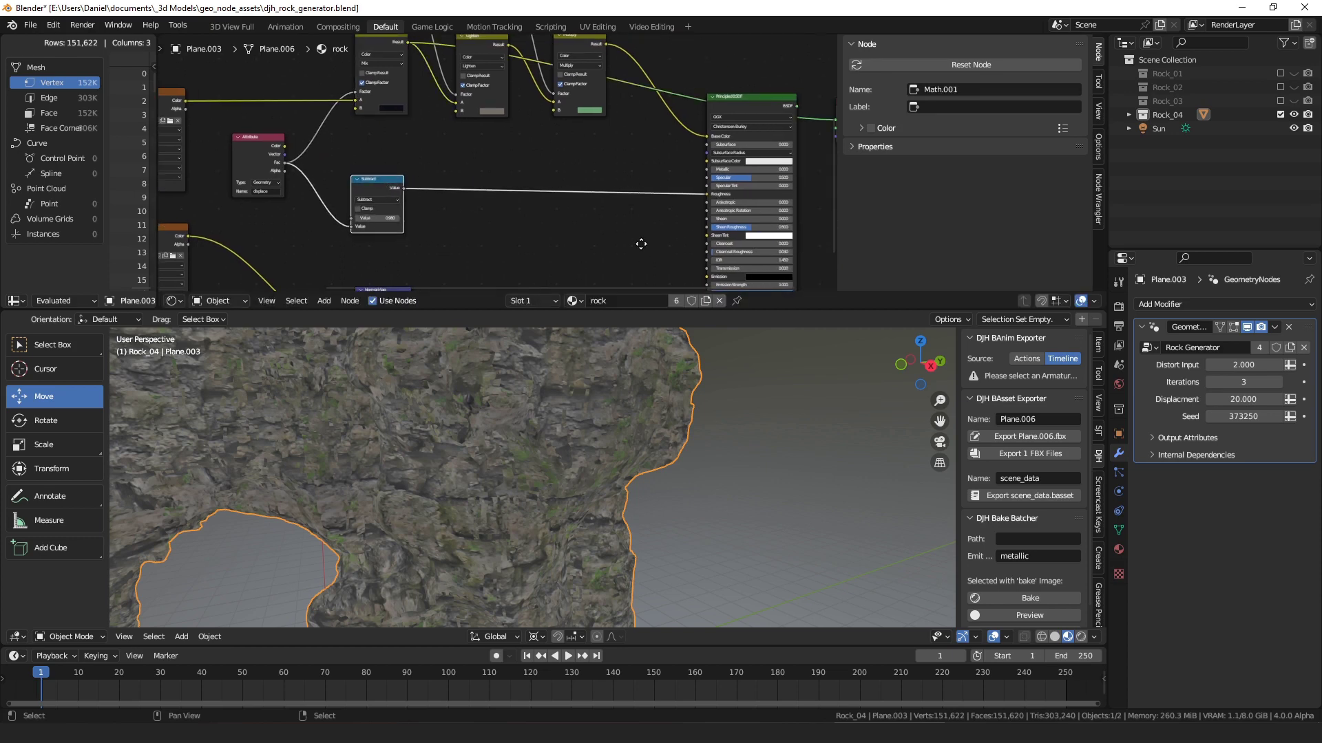
- Preview the UV Map node's coordinates on the arch and inspect the triplanar mapping
{"action": "middle_click_drag", "start_coordinate": [516, 267], "coordinate": [761, 171]}
{"action": "scroll", "coordinate": [761, 171], "scroll_direction": "down", "scroll_amount": 4}
{"action": "middle_click_drag", "start_coordinate": [362, 159], "coordinate": [565, 182]}
{"action": "scroll", "coordinate": [460, 160], "scroll_direction": "up", "scroll_amount": 2}
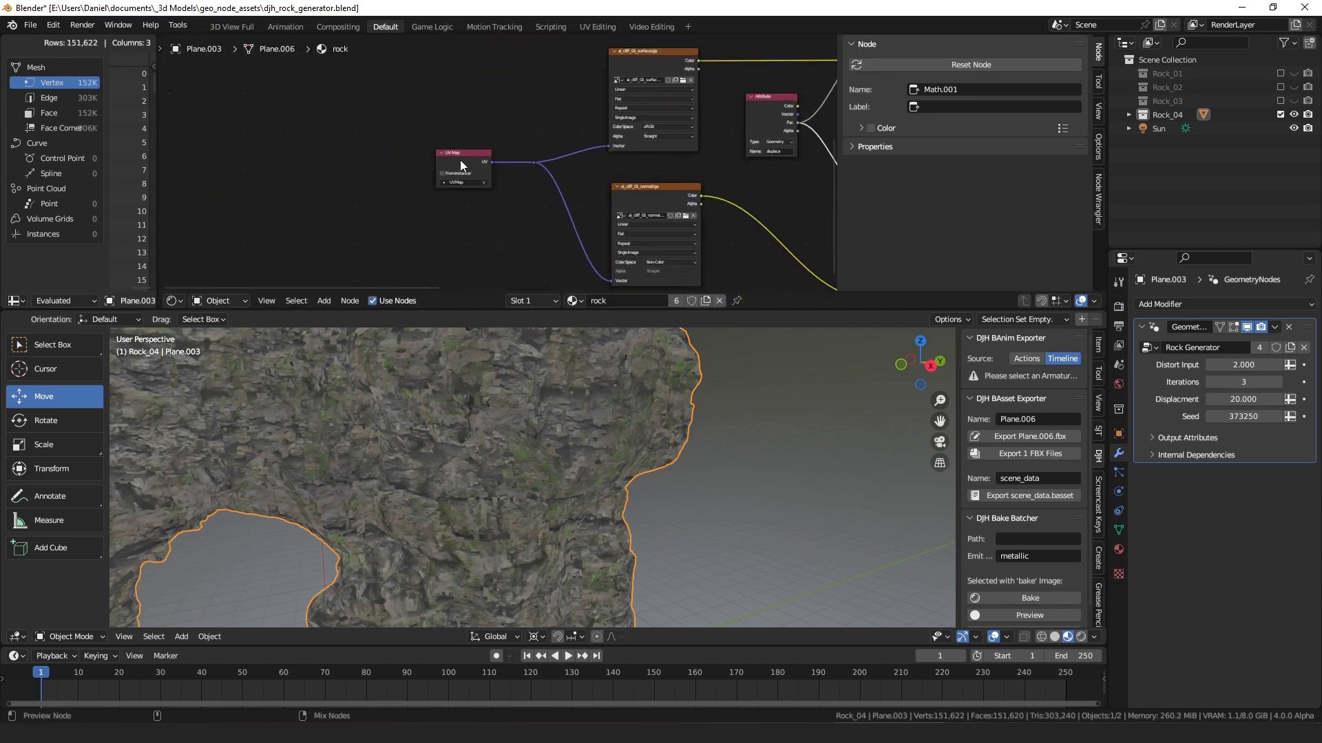
{"action": "left_click", "coordinate": [461, 160], "text": "ctrl+shift"}
{"action": "middle_click_drag", "start_coordinate": [465, 370], "coordinate": [431, 384]}
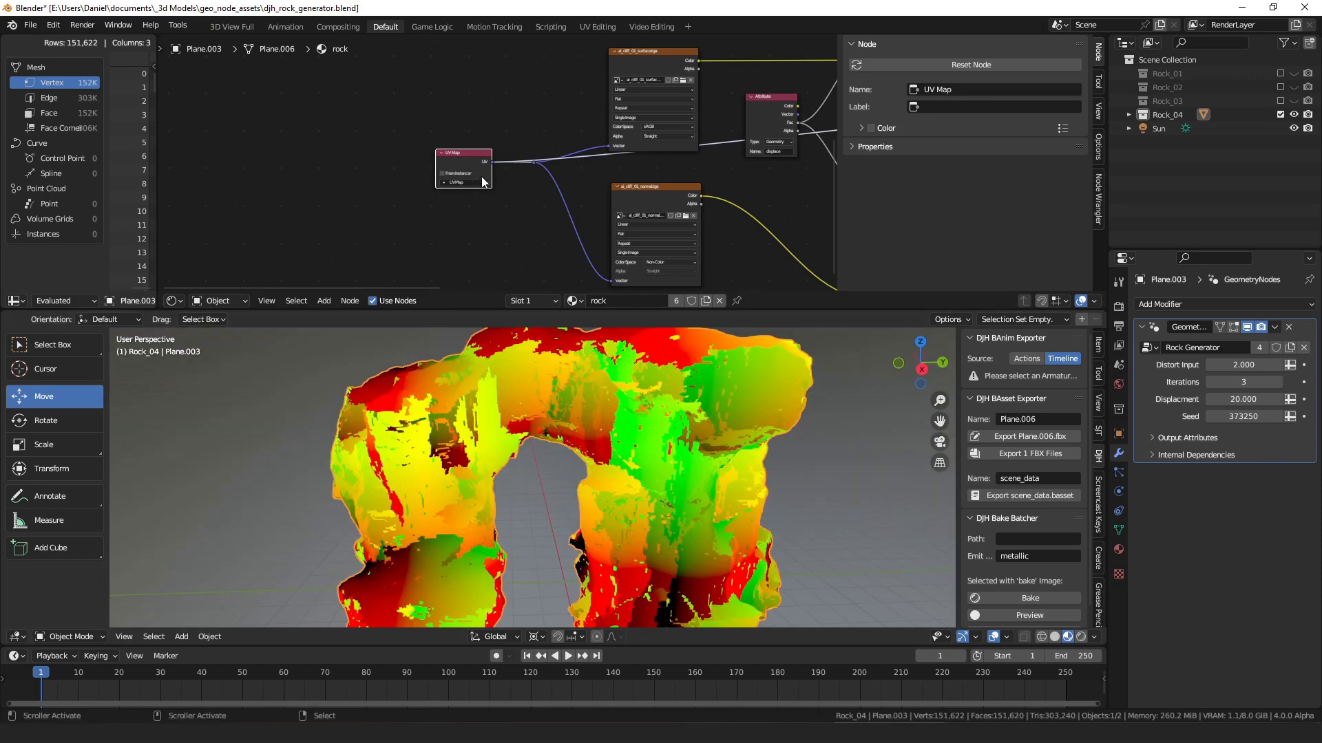
- Delete the UV Map node from the rock material
{"action": "scroll", "coordinate": [503, 173], "scroll_direction": "up", "scroll_amount": 1}
{"action": "left_click_drag", "start_coordinate": [474, 162], "coordinate": [452, 156]}
{"action": "key", "text": "x"}
{"action": "middle_click_drag", "start_coordinate": [469, 156], "coordinate": [534, 177]}
{"action": "key", "text": "shift+a"}
{"action": "key", "text": "s"}
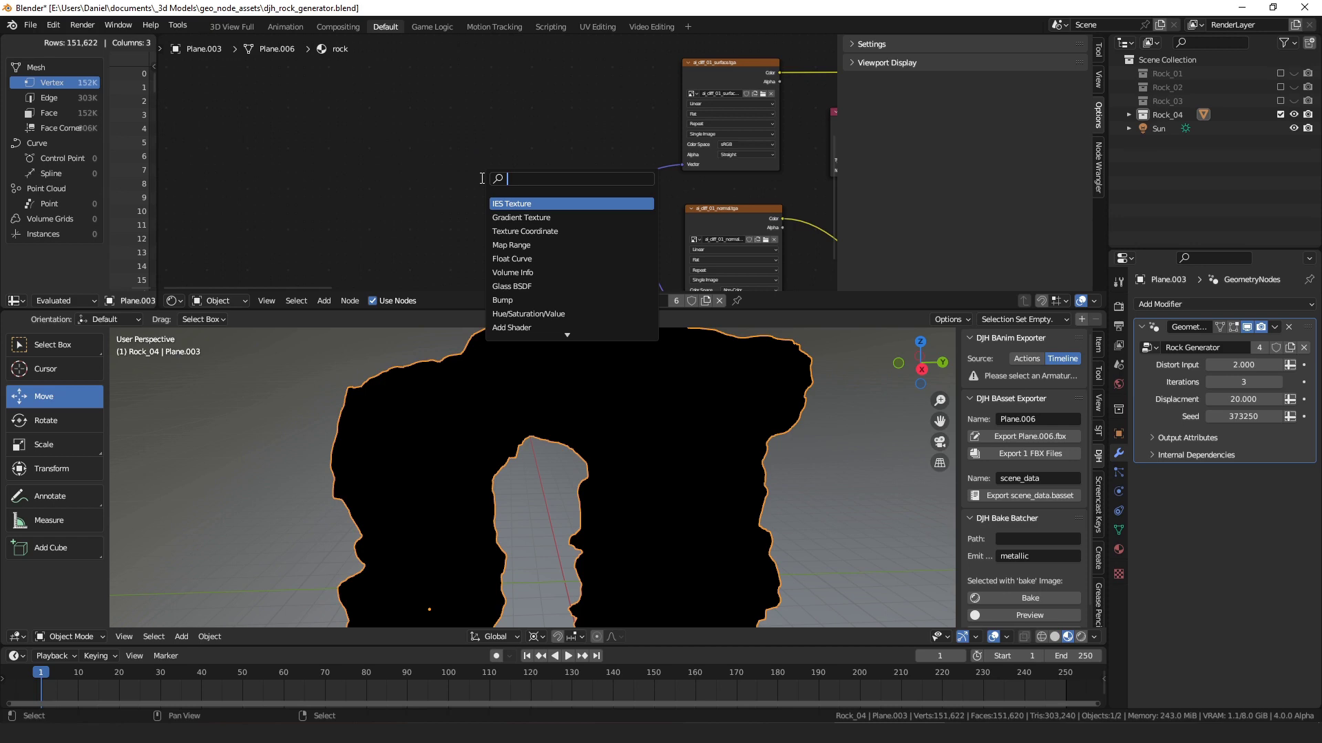
{"action": "key", "text": "Escape"}
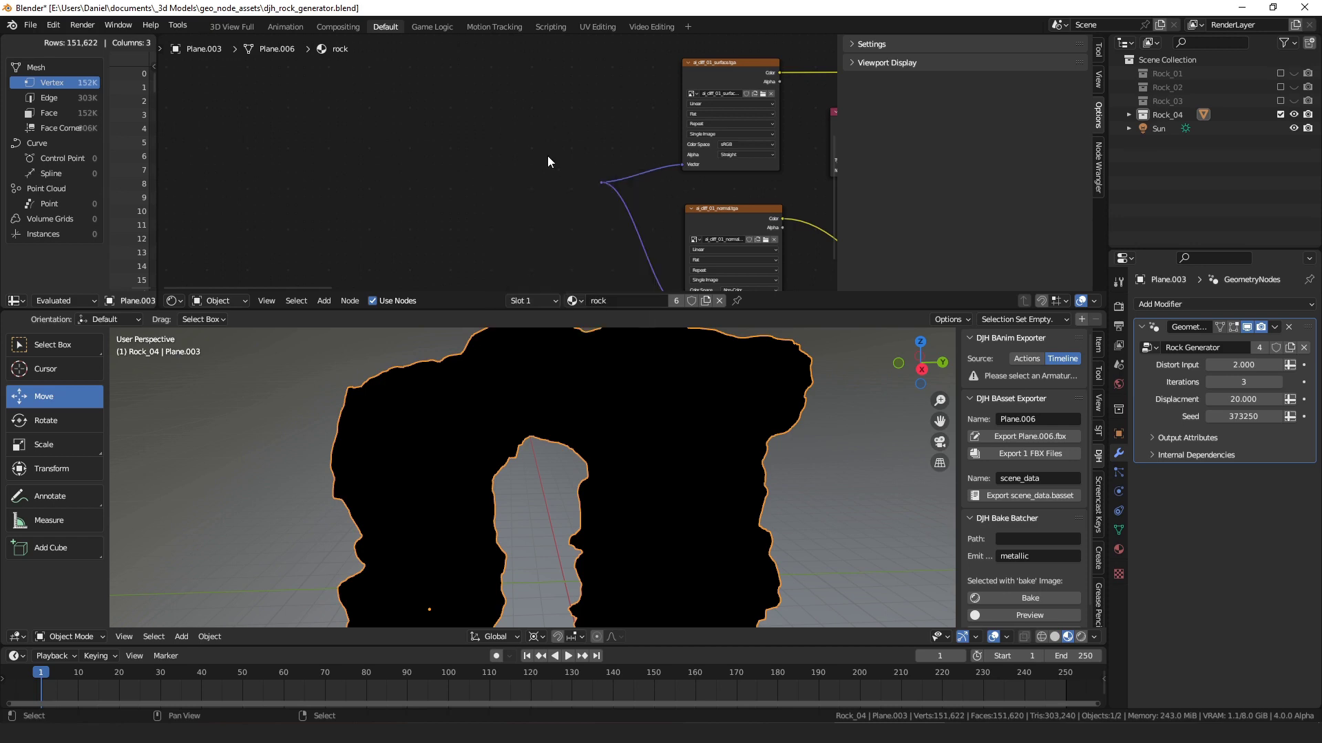
- Add a Texture Coordinate node and connect its Object output to the reroute feeding both image textures
{"action": "left_click_drag", "start_coordinate": [601, 183], "coordinate": [484, 184]}
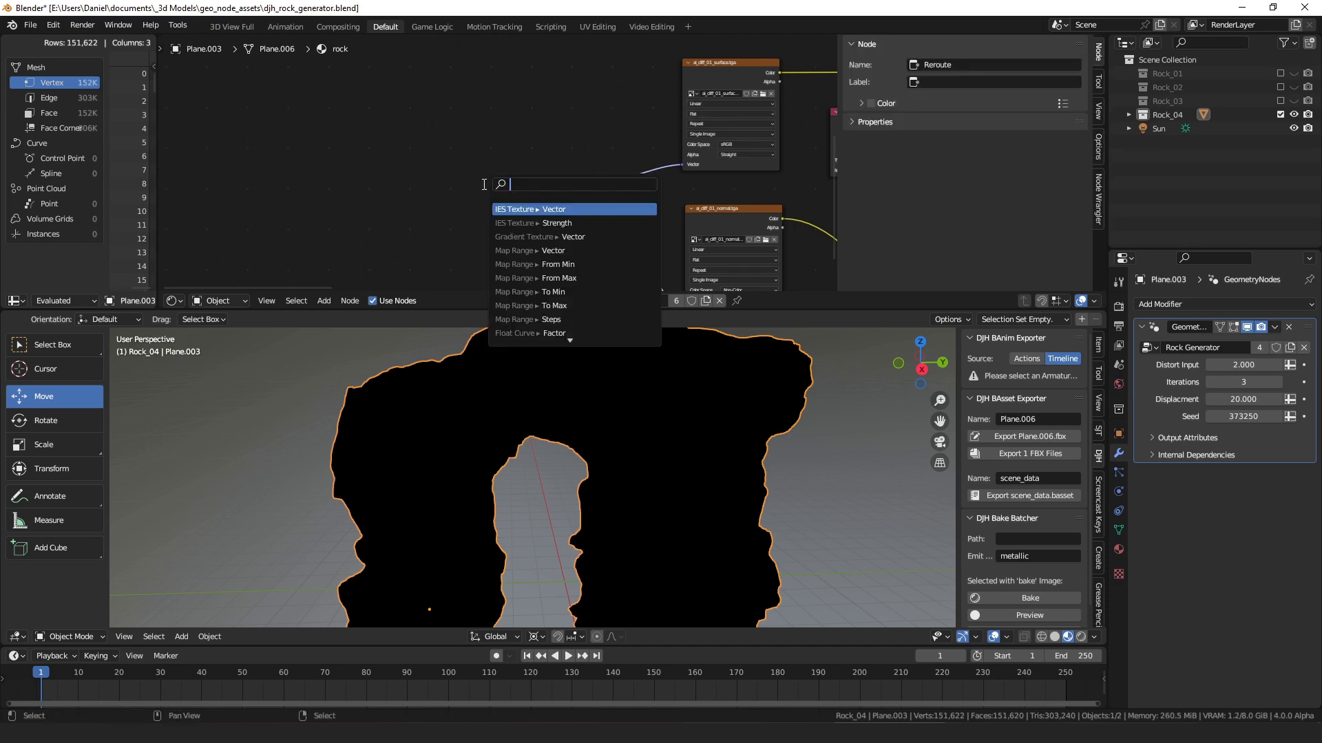
{"action": "type", "text": "tex"}
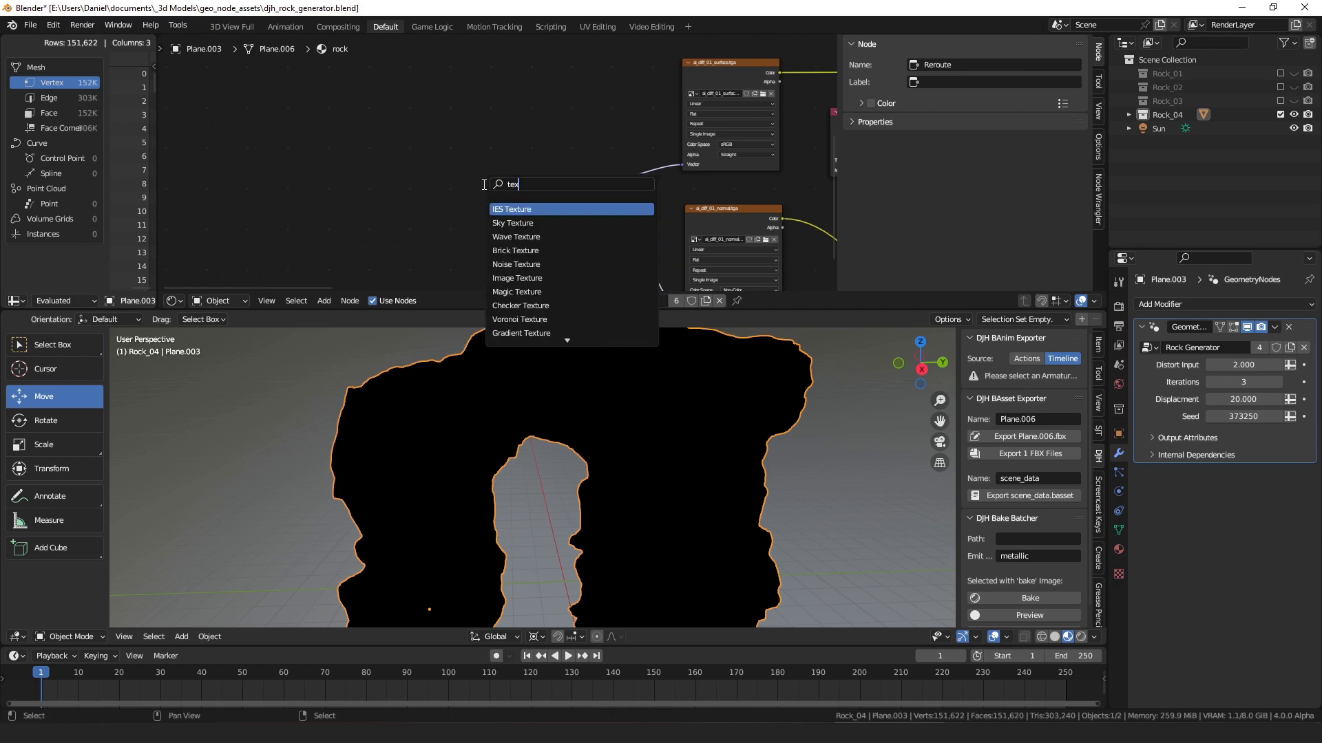
{"action": "type", "text": "ture co"}
{"action": "key", "text": "Return"}
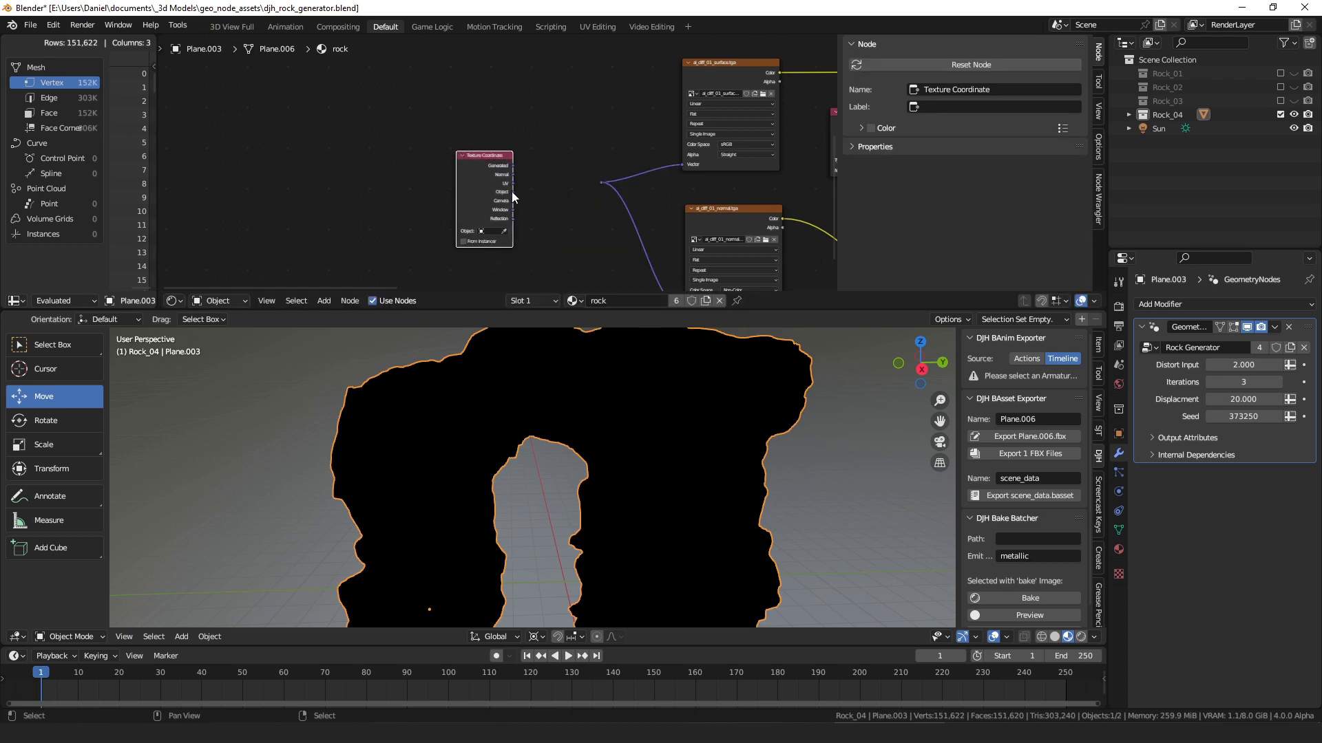
{"action": "left_click_drag", "start_coordinate": [504, 172], "coordinate": [513, 156]}
- Set the projection of both the ai_cliff_01 surface and normal image textures to Box
{"action": "scroll", "coordinate": [464, 151], "scroll_direction": "up", "scroll_amount": 3}
{"action": "left_click", "coordinate": [498, 125]}
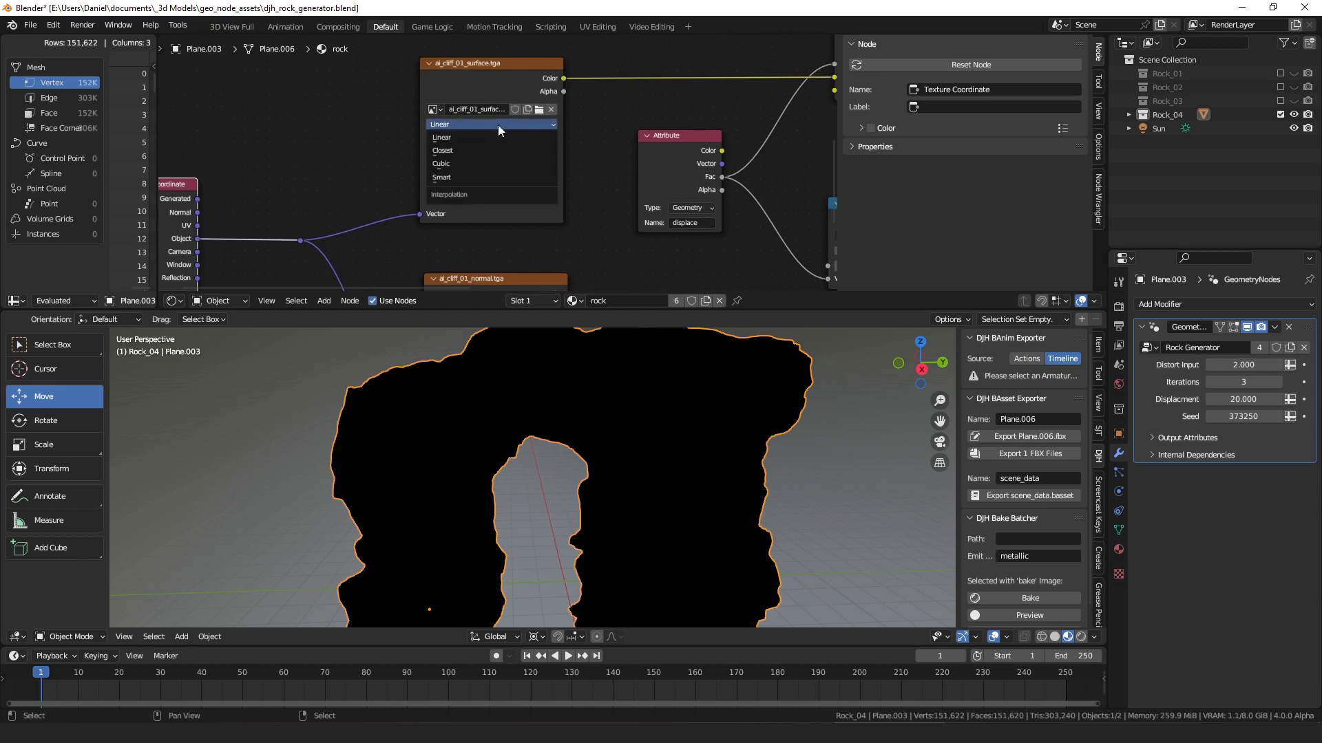
{"action": "left_click", "coordinate": [470, 140]}
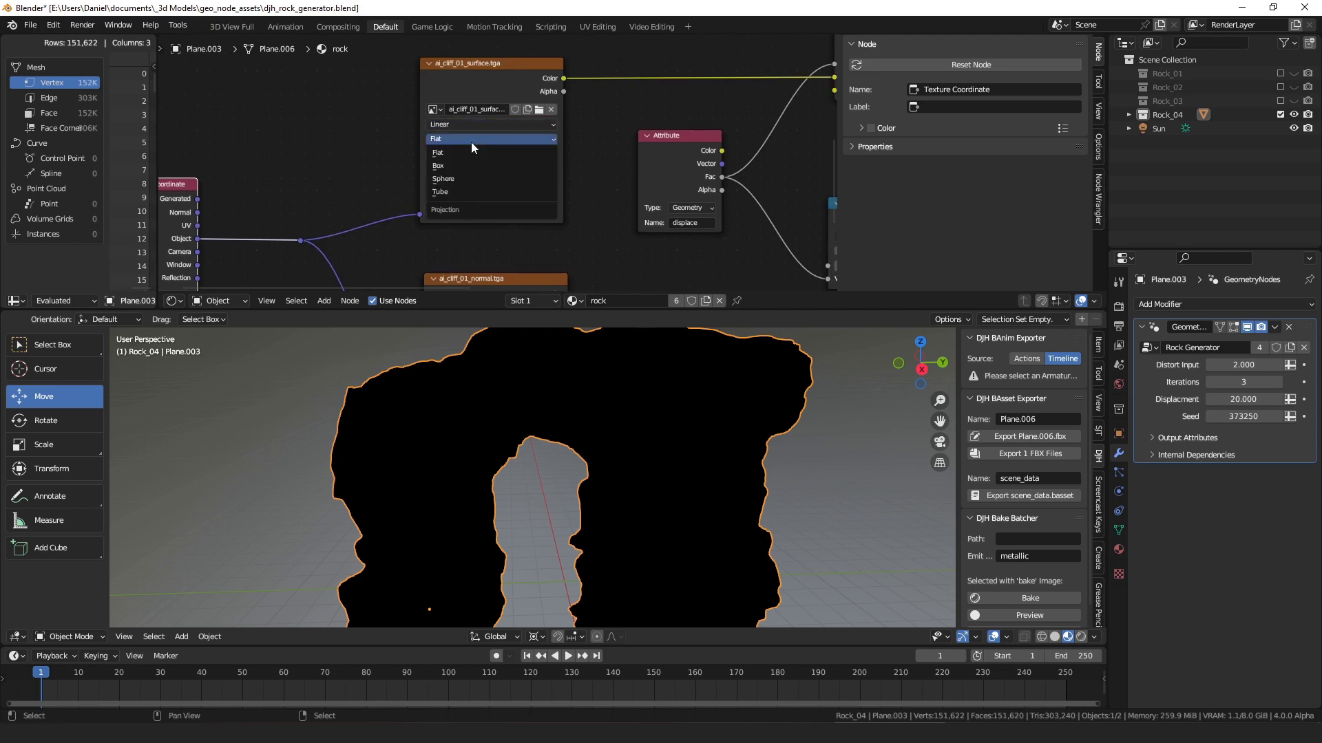
{"action": "left_click", "coordinate": [468, 166]}
{"action": "scroll", "coordinate": [501, 225], "scroll_direction": "down", "scroll_amount": 4, "text": "shift"}
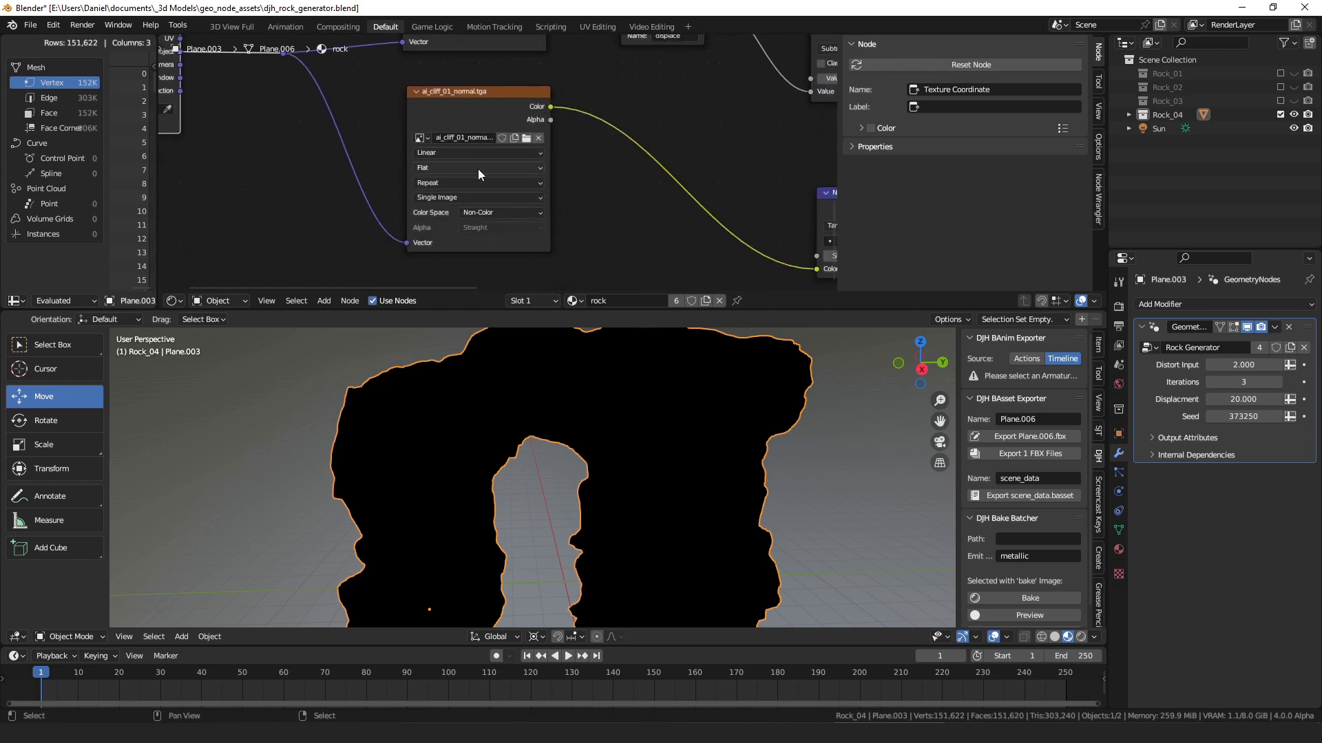
{"action": "left_click", "coordinate": [475, 172]}
{"action": "left_click", "coordinate": [469, 193]}
- Connect the Principled BSDF back to the material output and inspect the box-projected rock texture on the arch
{"action": "scroll", "coordinate": [654, 157], "scroll_direction": "down", "scroll_amount": 6}
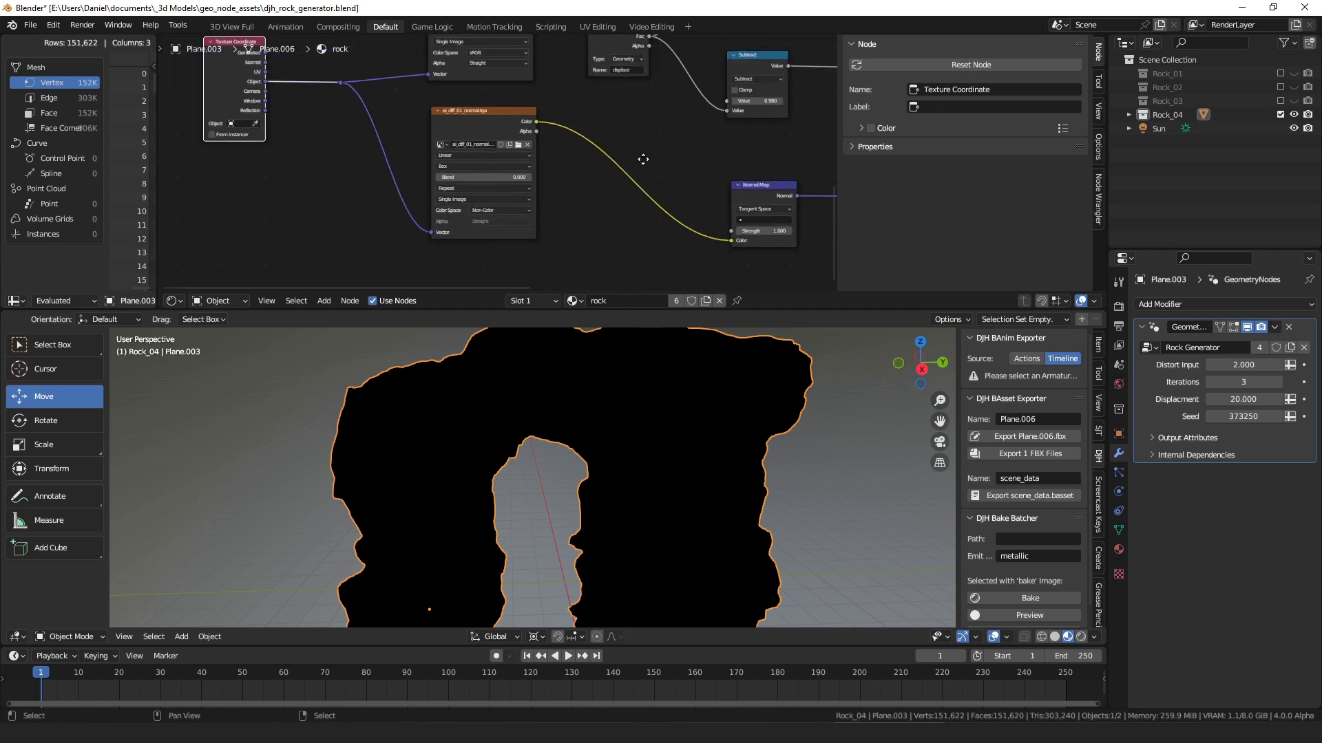
{"action": "left_click", "coordinate": [576, 102], "text": "ctrl+shift"}
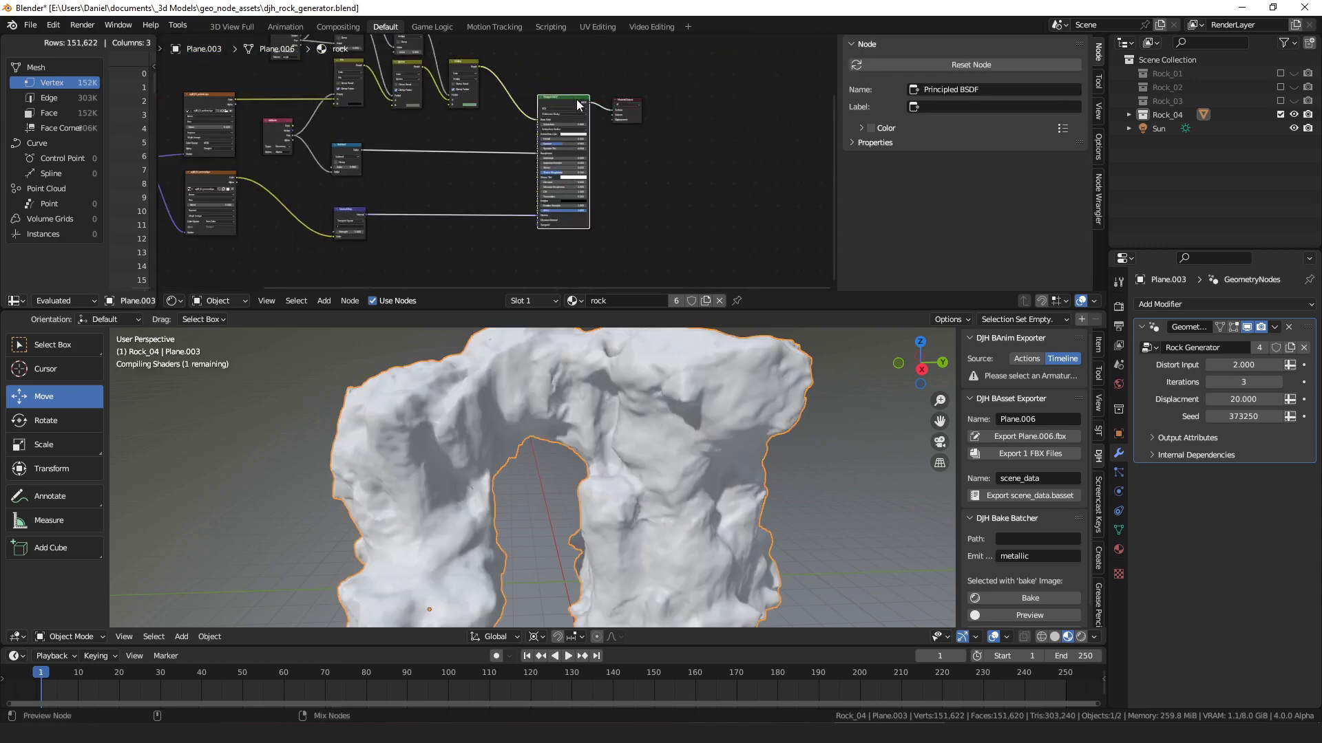
{"action": "scroll", "coordinate": [643, 382], "scroll_direction": "up", "scroll_amount": 6}
{"action": "middle_click_drag", "start_coordinate": [598, 423], "coordinate": [638, 416]}
- Insert a Vector Math Scale node between the Texture Coordinate node and the reroute feeding the image textures
{"action": "scroll", "coordinate": [619, 425], "scroll_direction": "down", "scroll_amount": 8}
{"action": "scroll", "coordinate": [619, 425], "scroll_direction": "up", "scroll_amount": 5}
{"action": "middle_click_drag", "start_coordinate": [296, 153], "coordinate": [607, 126]}
{"action": "left_click_drag", "start_coordinate": [395, 124], "coordinate": [398, 157]}
{"action": "type", "text": "sca"}
{"action": "key", "text": "Return"}
{"action": "left_click", "coordinate": [387, 134]}
- Adjust the Scale node's value, entering 0.5, and check the texture size over the whole arch
{"action": "scroll", "coordinate": [427, 101], "scroll_direction": "up", "scroll_amount": 6}
{"action": "left_click", "coordinate": [385, 163]}
{"action": "type", "text": "0.5"}
{"action": "key", "text": "Return"}
{"action": "left_click", "coordinate": [383, 163]}
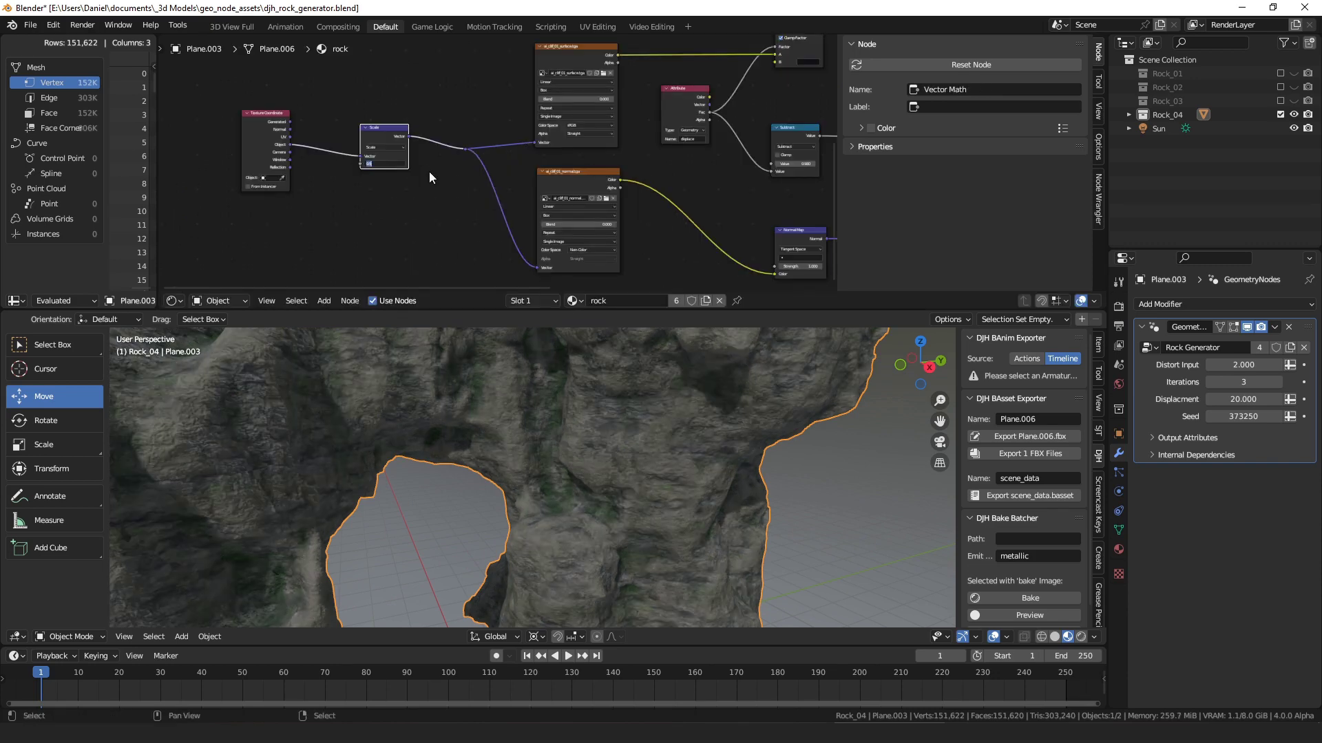
{"action": "key", "text": "Return"}
{"action": "left_click_drag", "start_coordinate": [267, 128], "coordinate": [342, 136]}
{"action": "scroll", "coordinate": [525, 169], "scroll_direction": "down", "scroll_amount": 1}
{"action": "scroll", "coordinate": [569, 341], "scroll_direction": "down", "scroll_amount": 7}
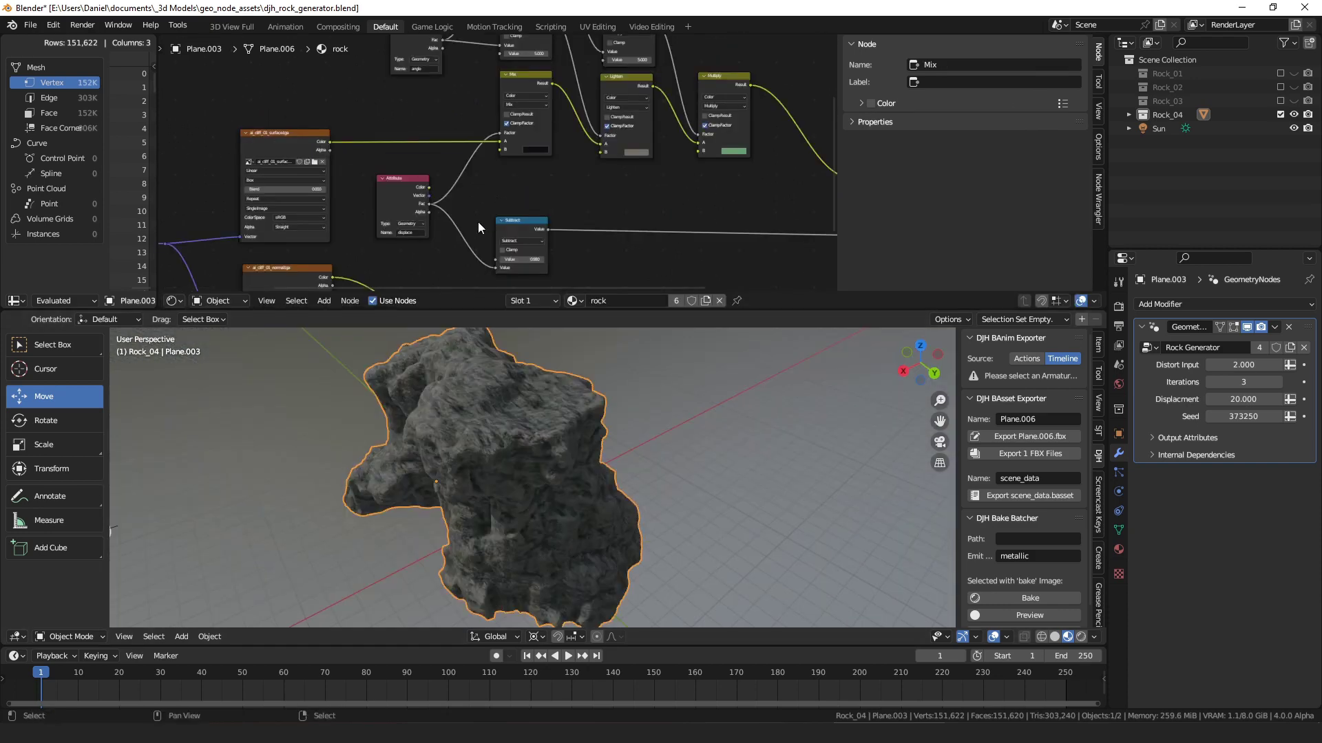
- Try disconnecting the surface texture from the first Mix node and choosing a plain colour for its A input
{"action": "middle_click_drag", "start_coordinate": [478, 221], "coordinate": [661, 177]}
{"action": "left_click", "coordinate": [654, 132]}
{"action": "middle_click_drag", "start_coordinate": [592, 447], "coordinate": [662, 428]}
{"action": "scroll", "coordinate": [654, 154], "scroll_direction": "up", "scroll_amount": 1}
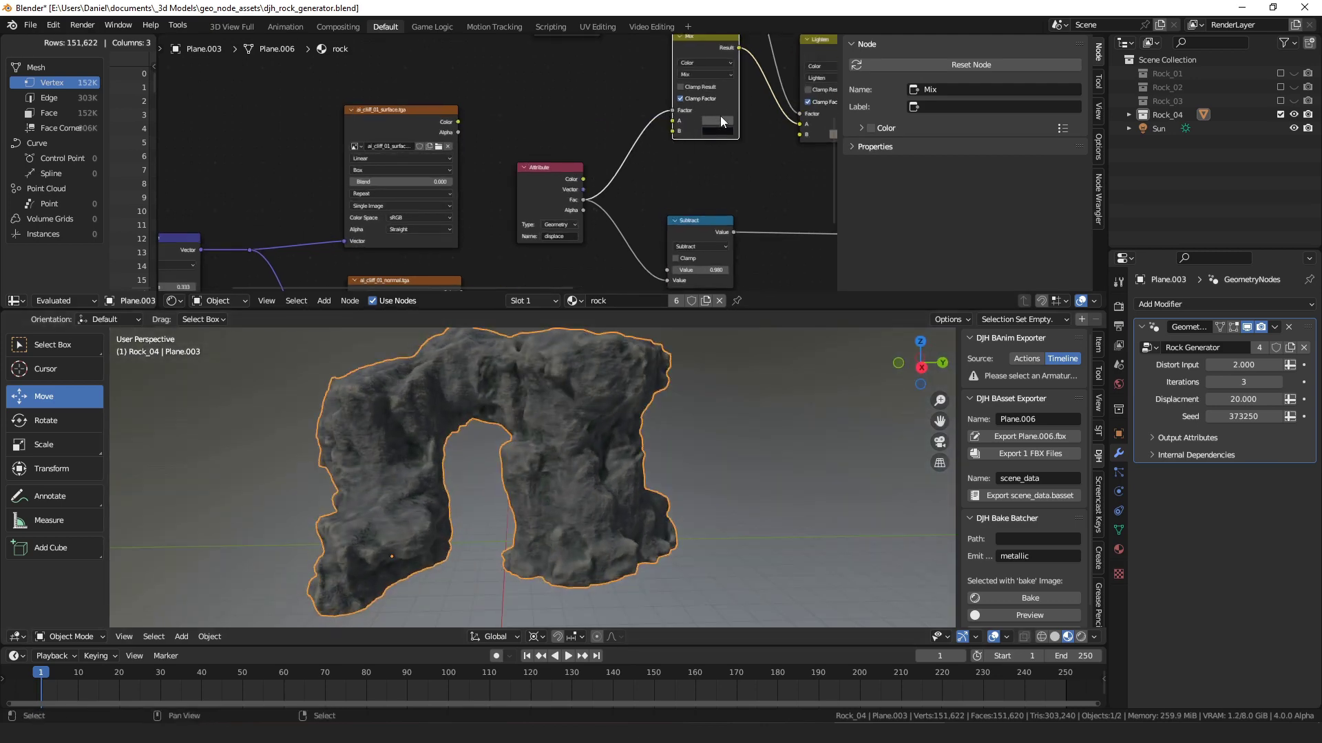
{"action": "left_click", "coordinate": [720, 122]}
{"action": "mouse_move", "coordinate": [786, 178]}
{"action": "left_mouse_down"}
{"action": "mouse_move", "coordinate": [785, 164]}
{"action": "mouse_move", "coordinate": [785, 183]}
{"action": "left_mouse_up"}
{"action": "middle_click_drag", "start_coordinate": [619, 482], "coordinate": [609, 516]}
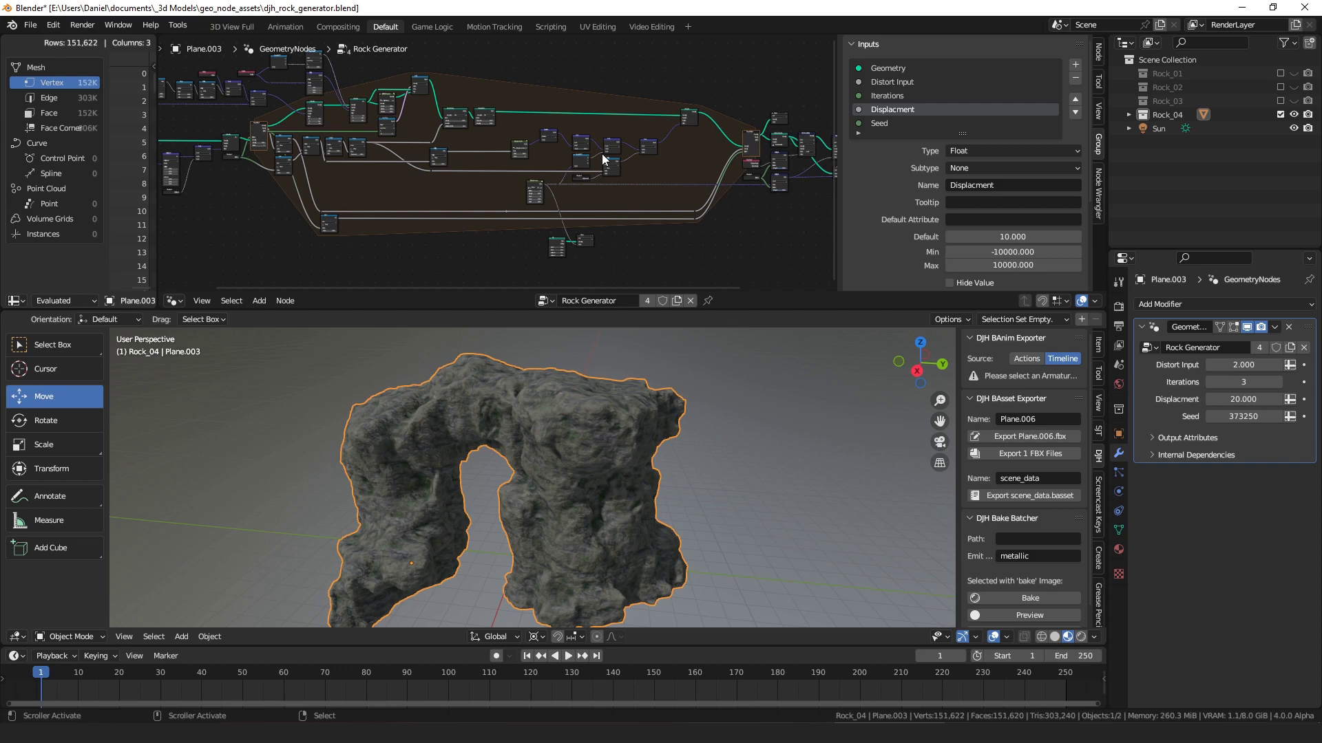
{"action": "middle_click_drag", "start_coordinate": [661, 413], "coordinate": [783, 401]}
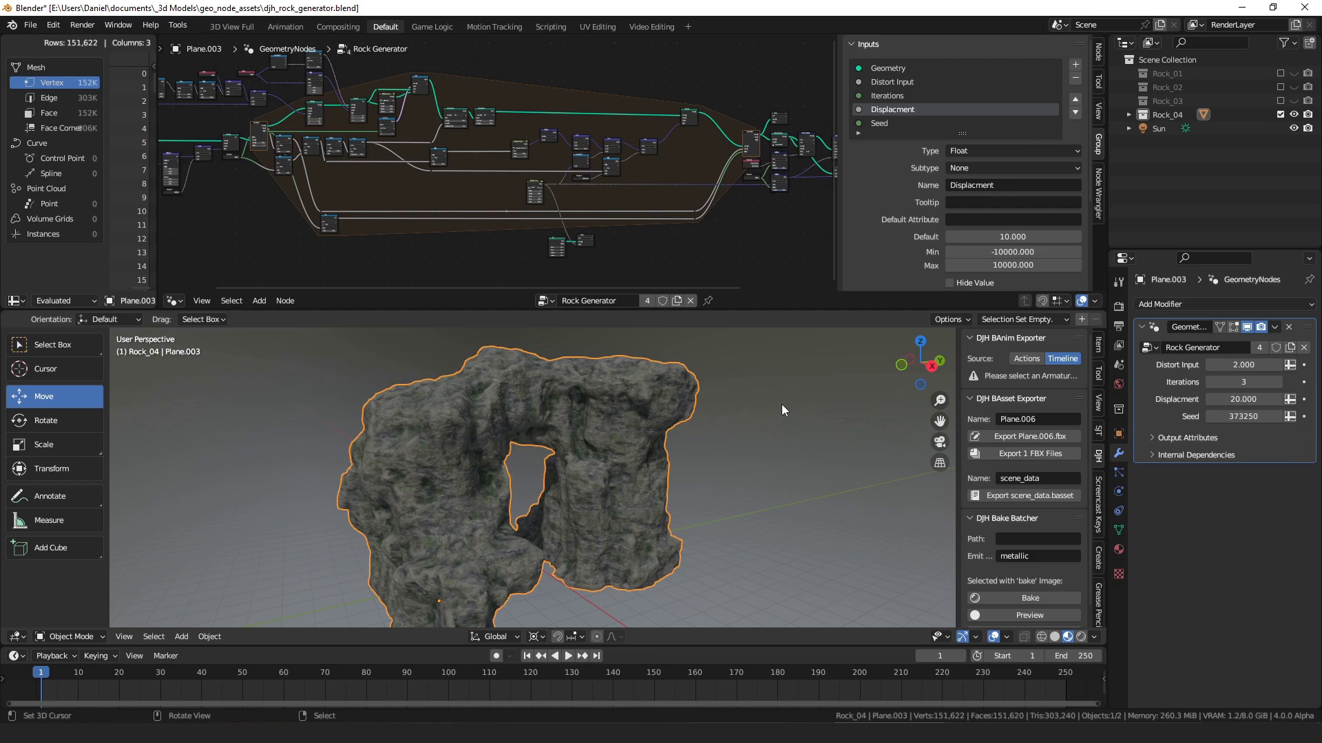
{"action": "middle_click_drag", "start_coordinate": [782, 403], "coordinate": [743, 440]}
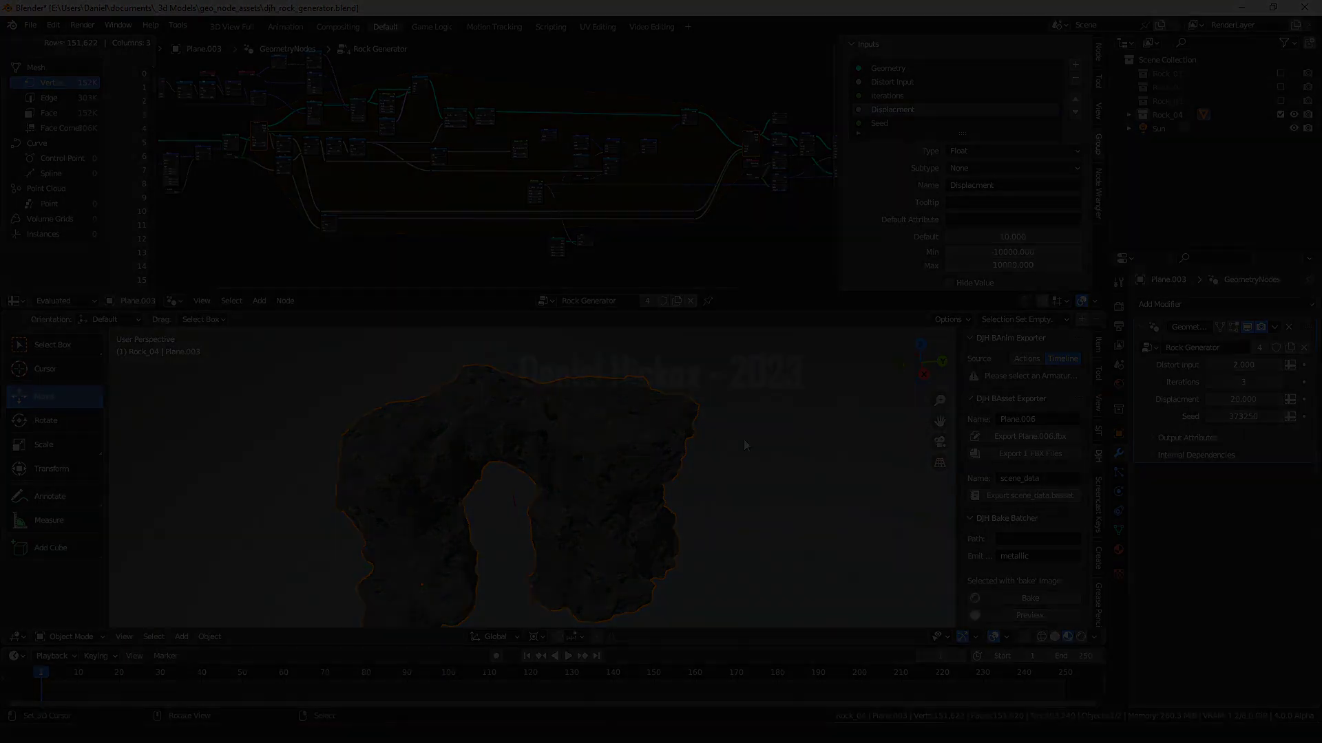